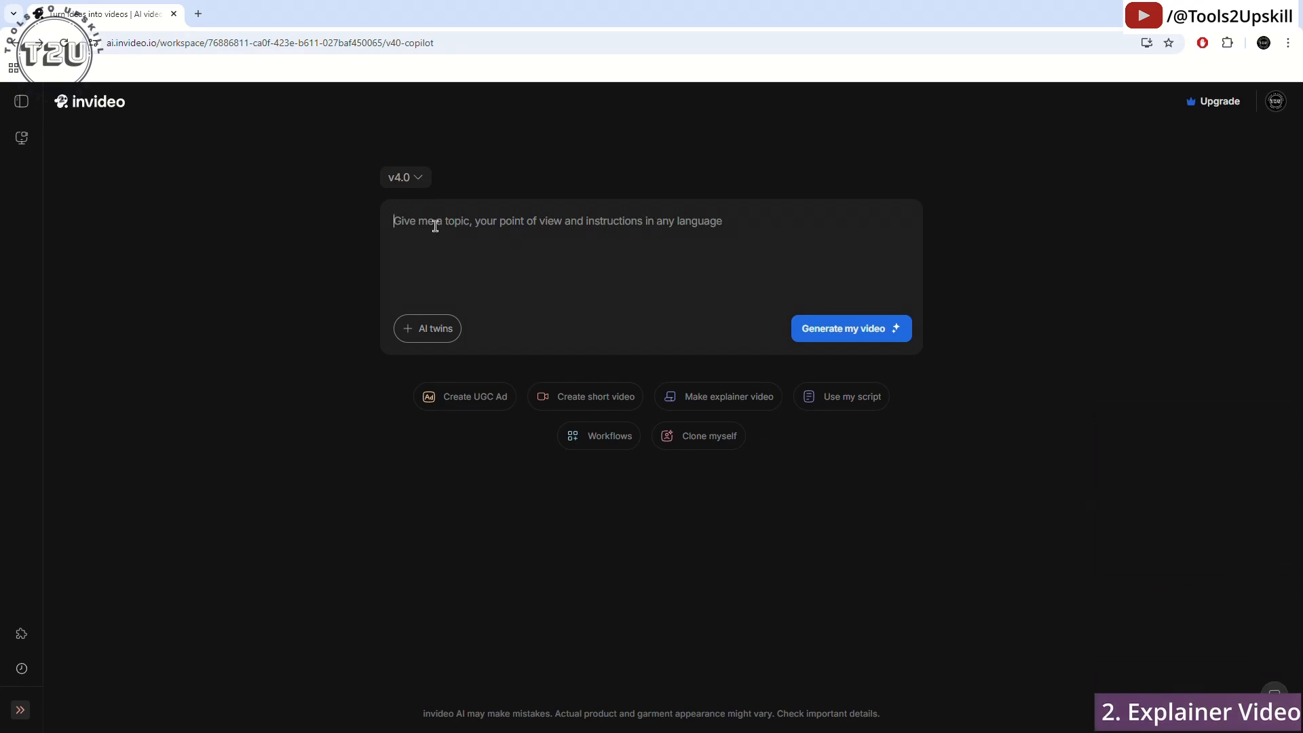
Submit the prompt "Explain the current situation of climate change in the world." to generate a video
text(Explain the current situation of climate change in the world.)
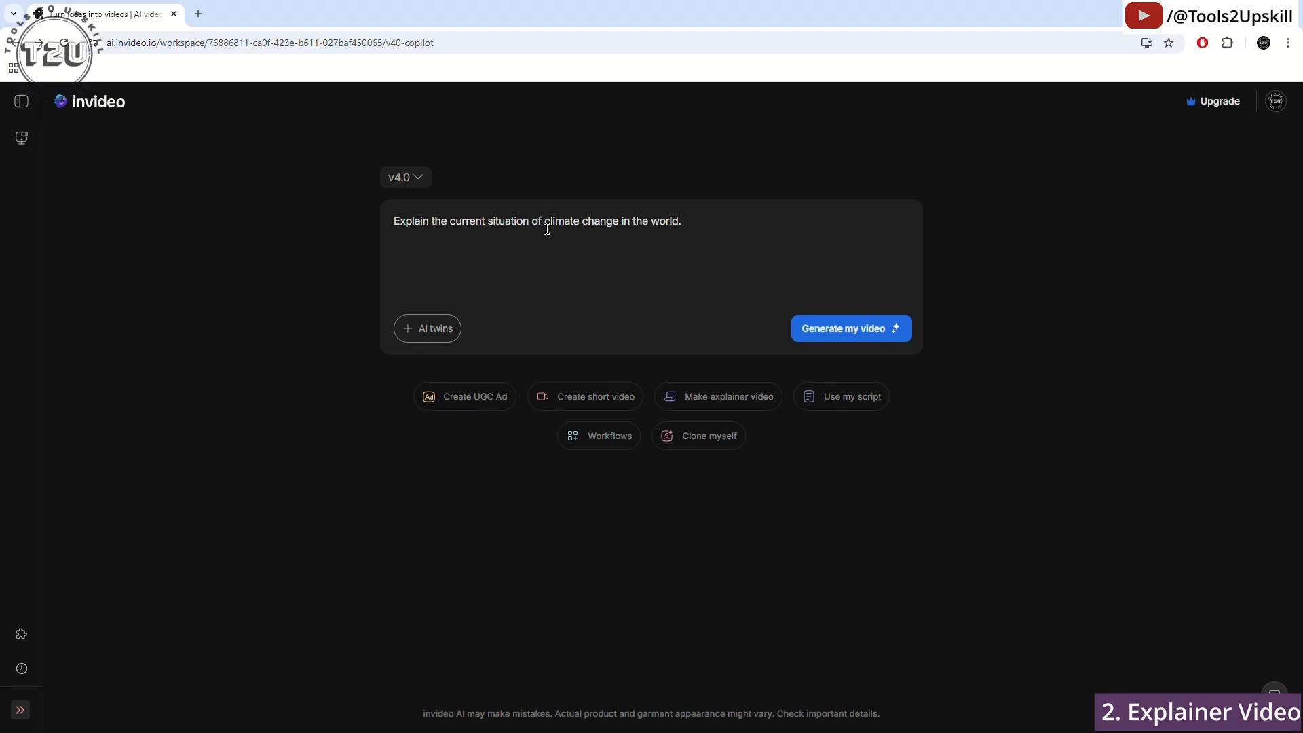
click(831, 330)
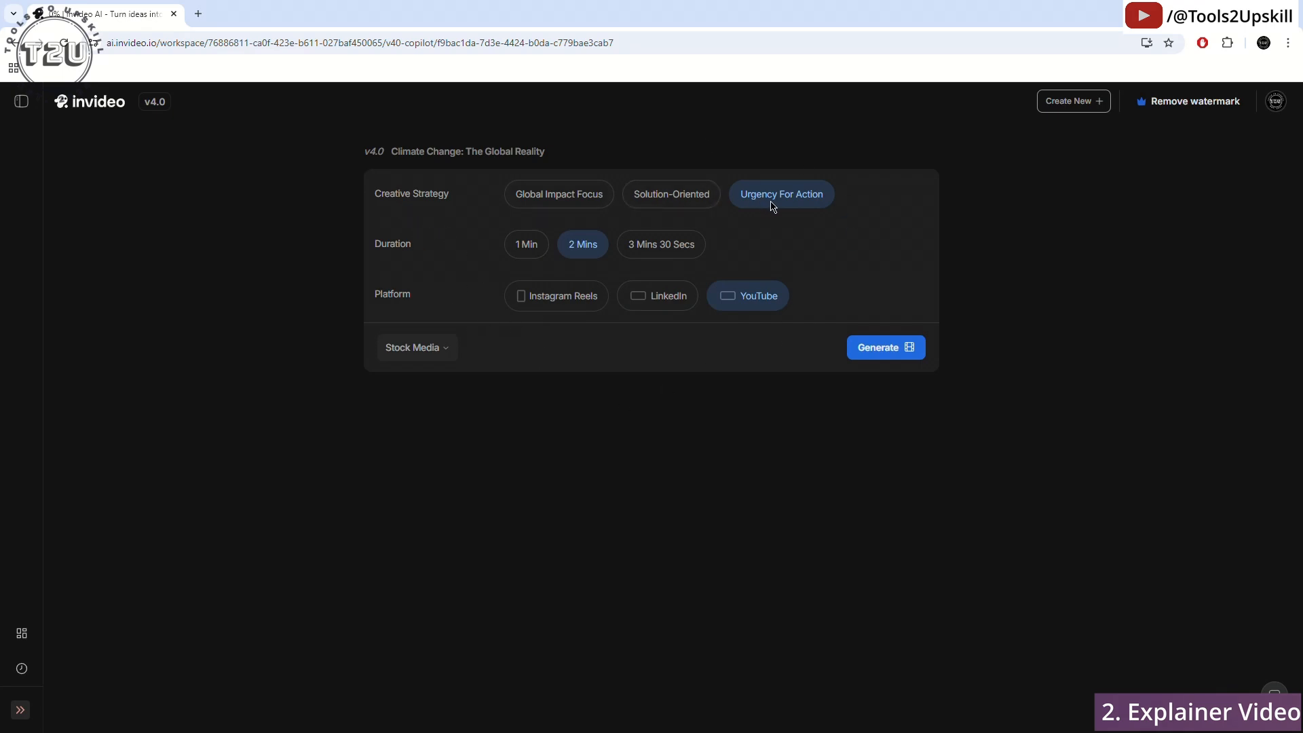
Choose Global Impact Focus as the creative strategy and set the video duration to 1 Min
click(653, 197)
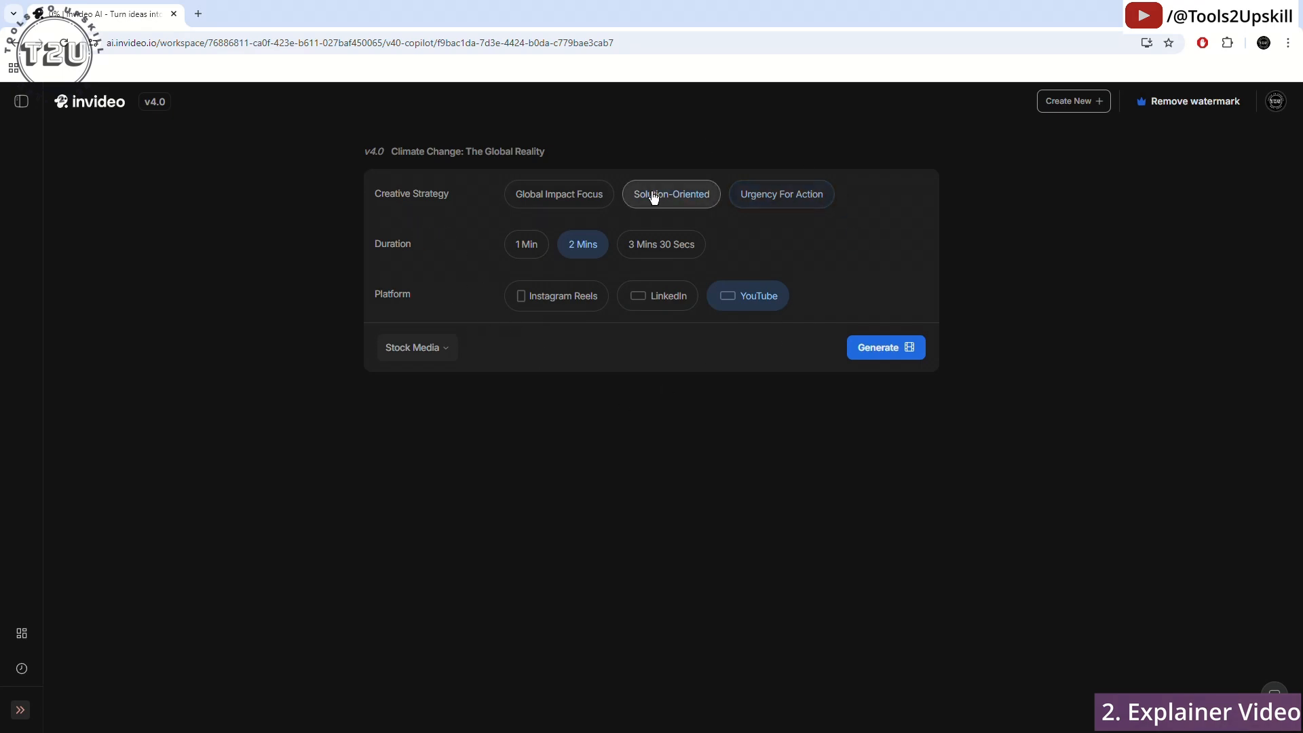
click(558, 201)
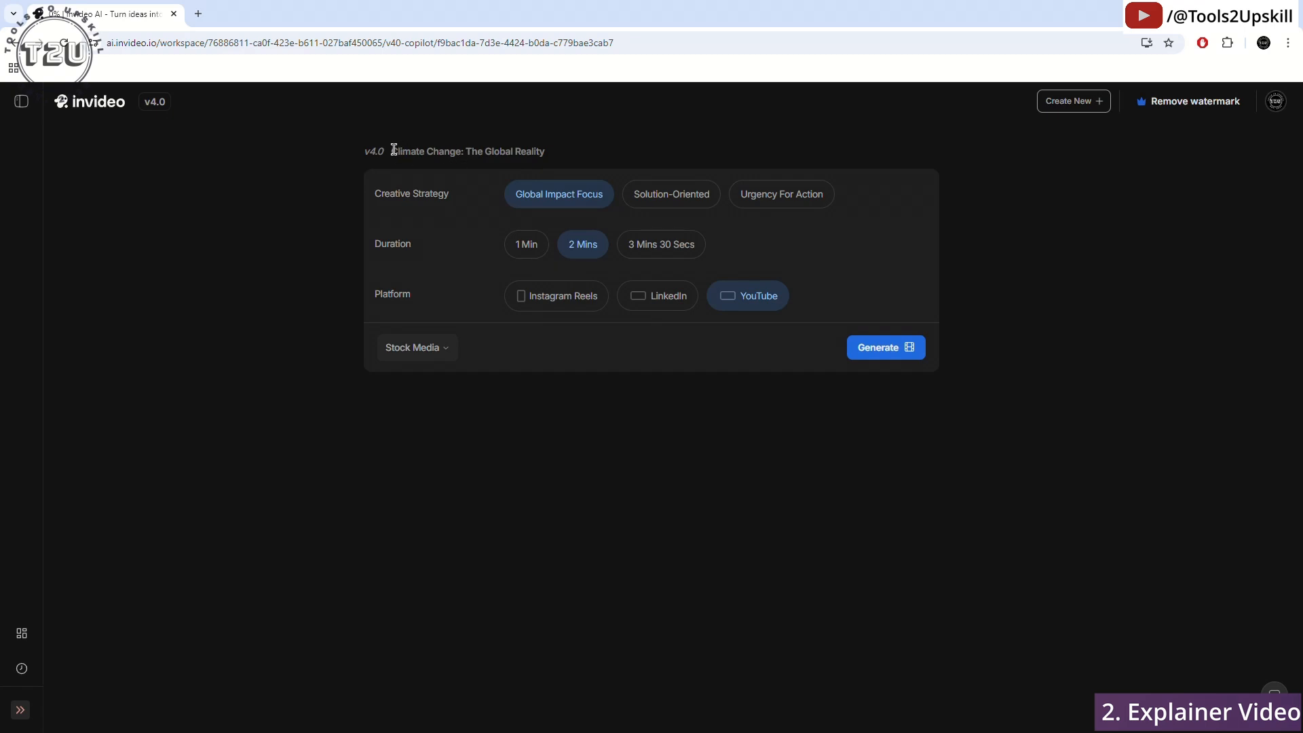
drag(394, 149, 582, 167)
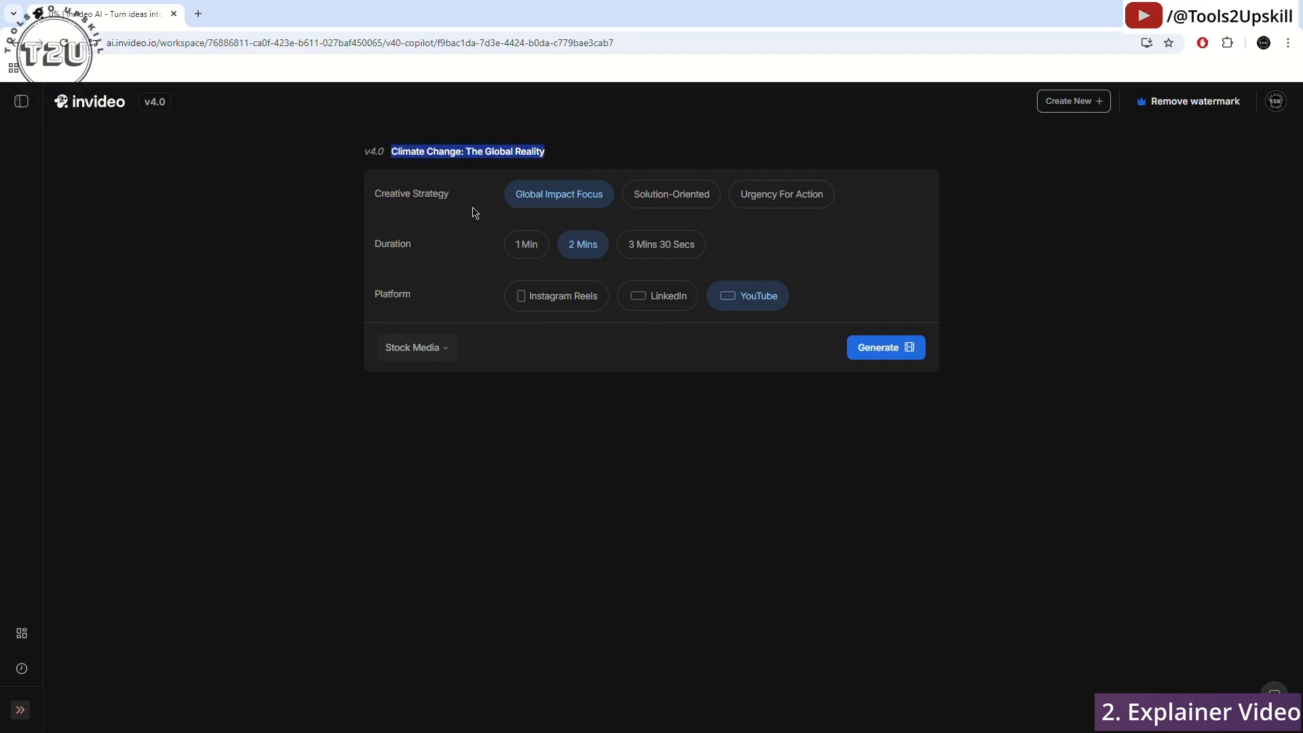
click(462, 237)
click(526, 252)
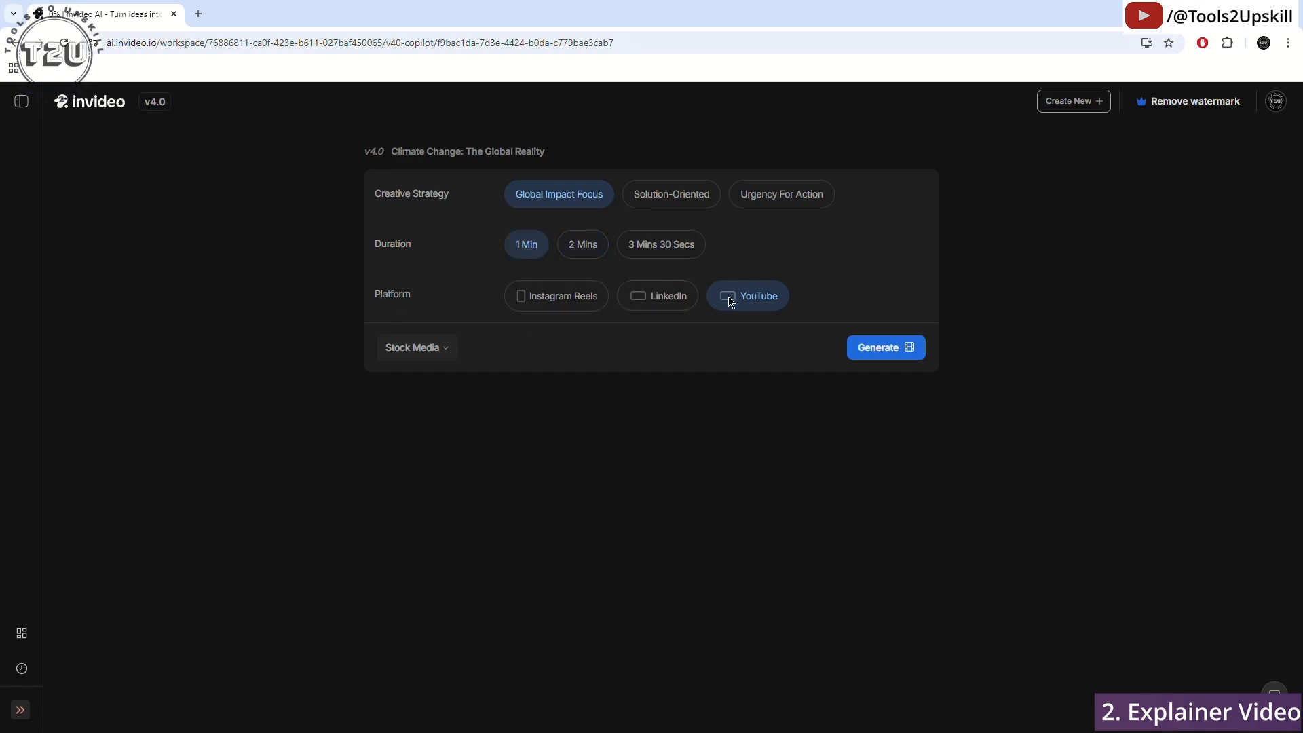
Review the media type options and switch from Stock Media to Generative Lite
click(447, 350)
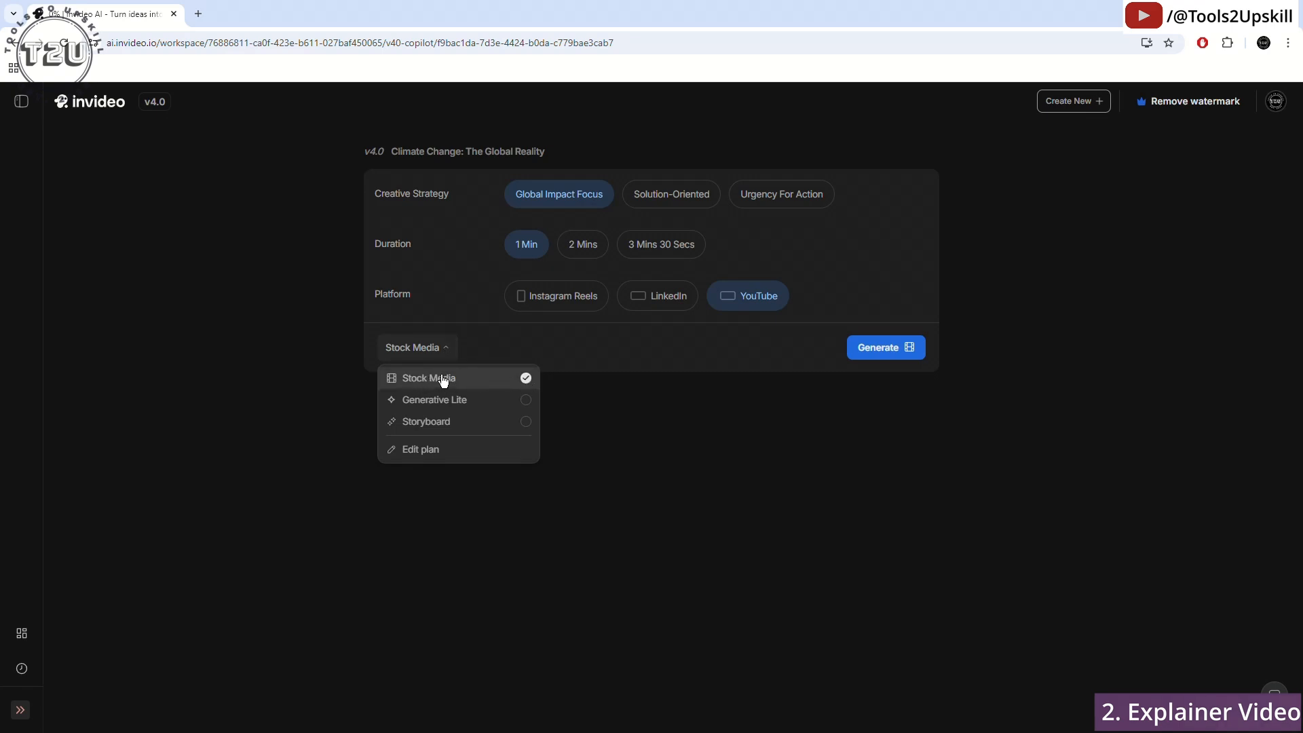
click(494, 382)
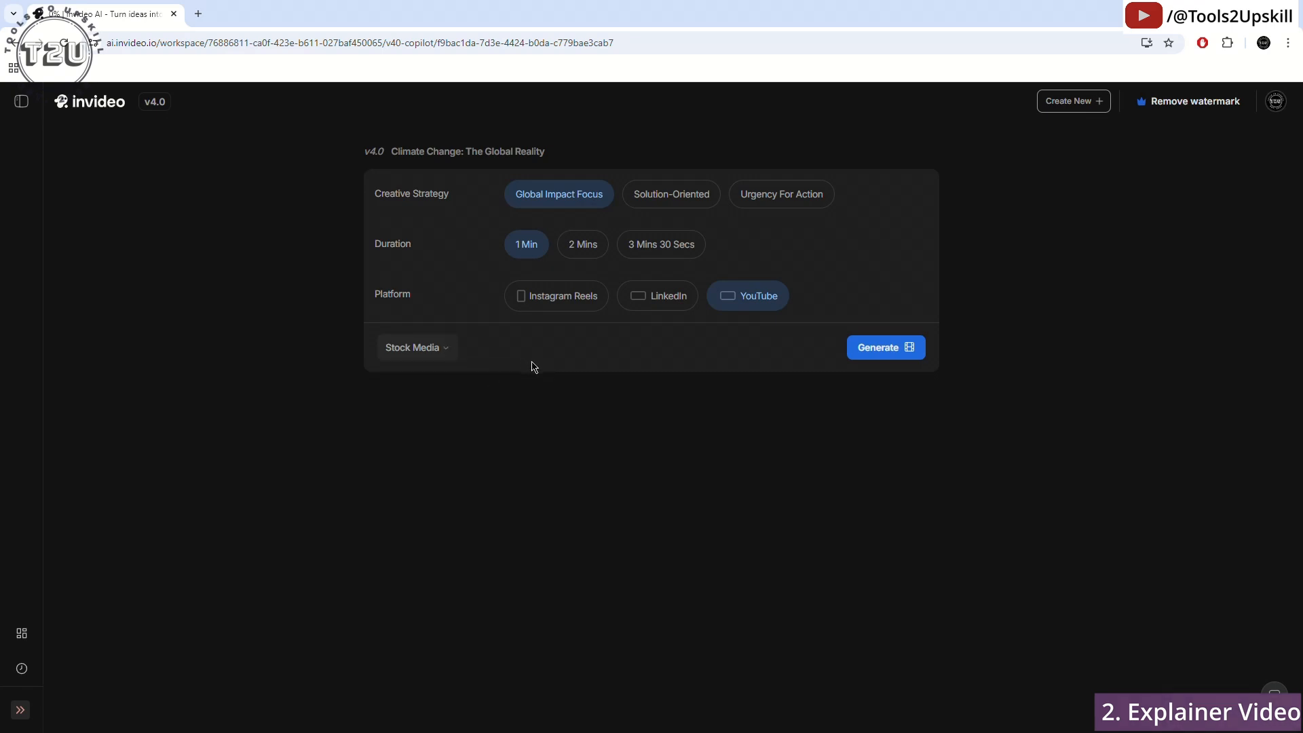
click(445, 349)
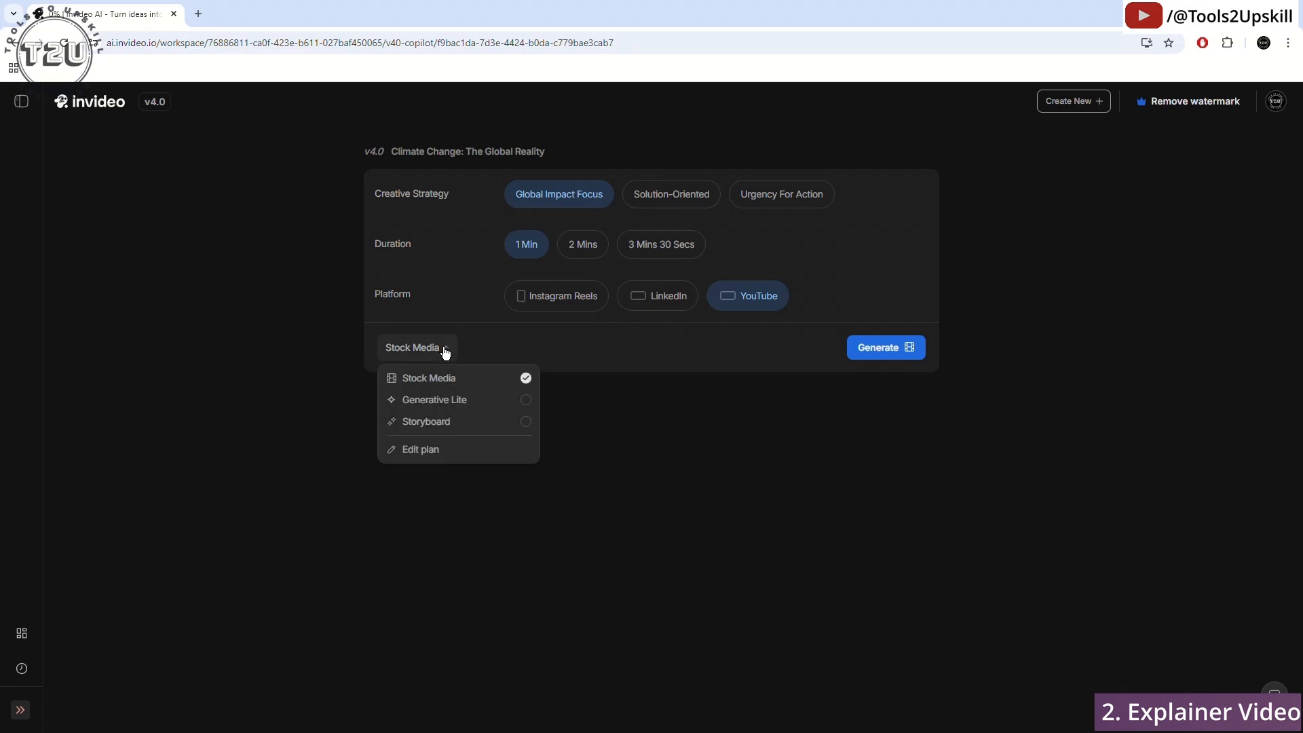
click(486, 406)
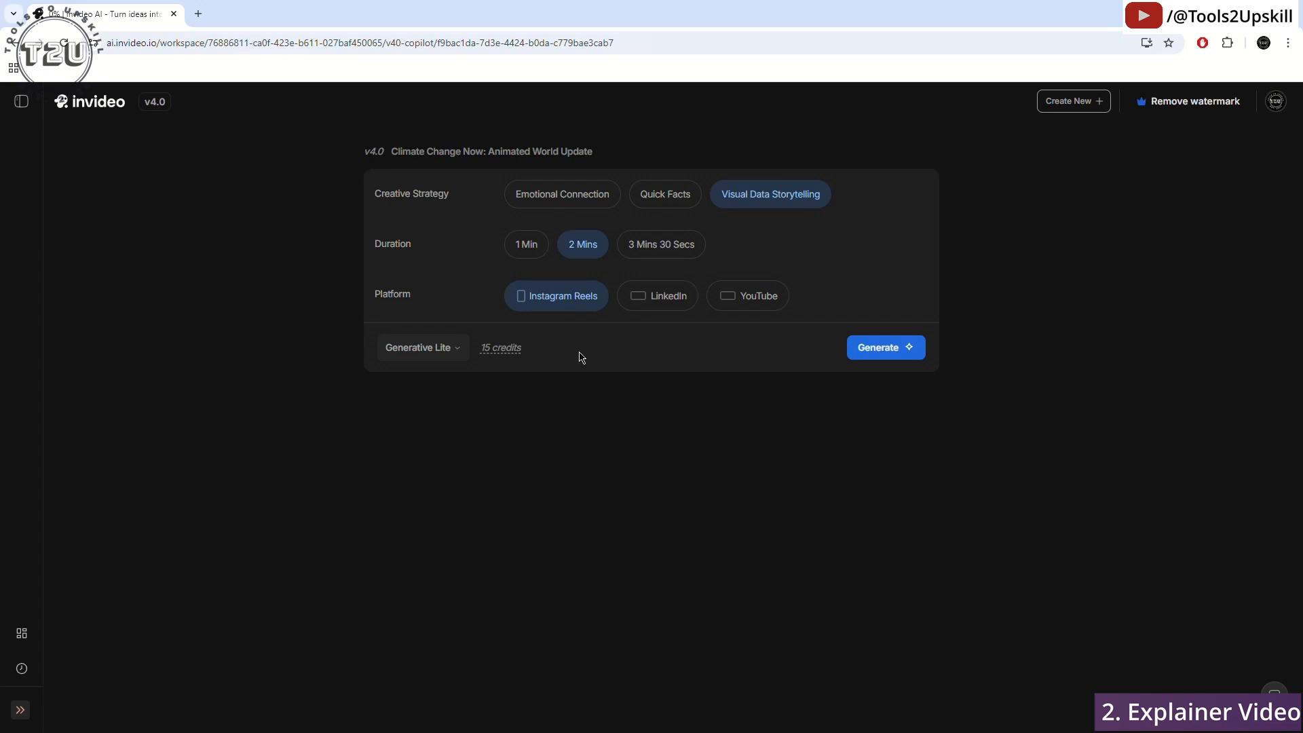
Check the account's video minutes and read the credit cost details for the Generative Lite video
click(30, 114)
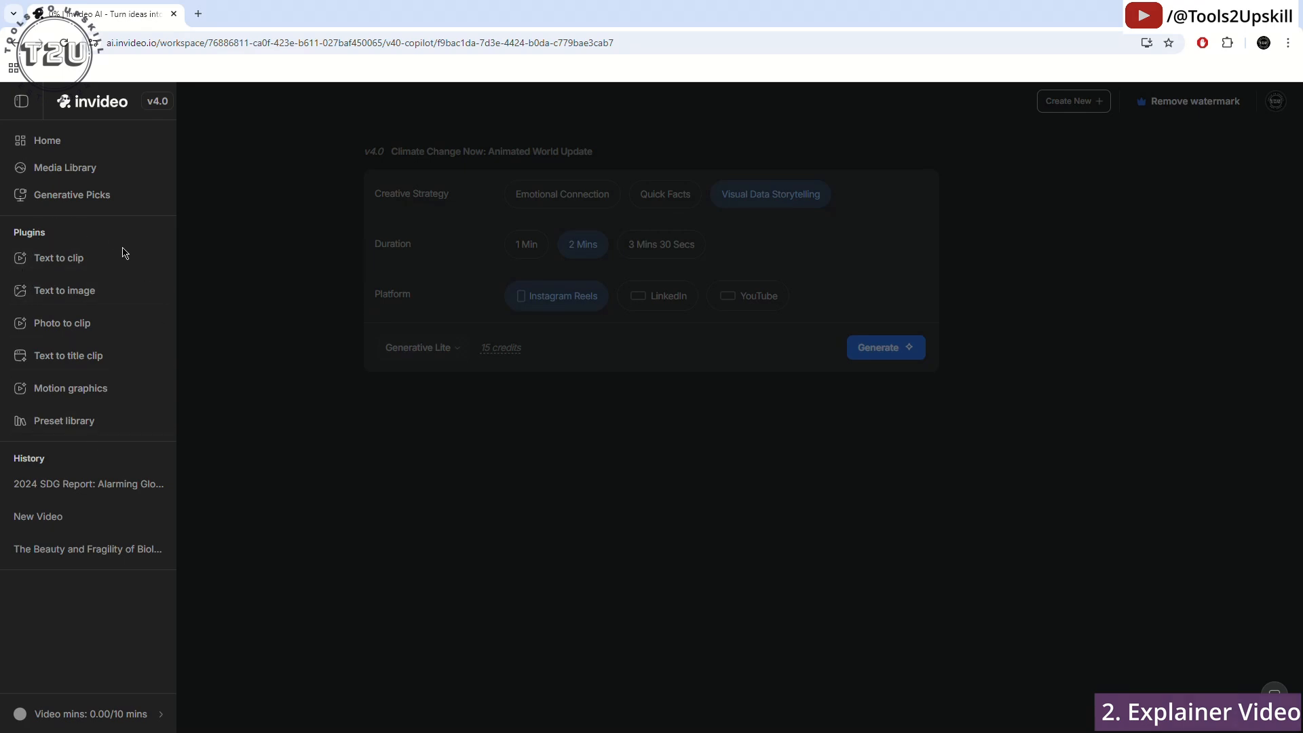
click(270, 404)
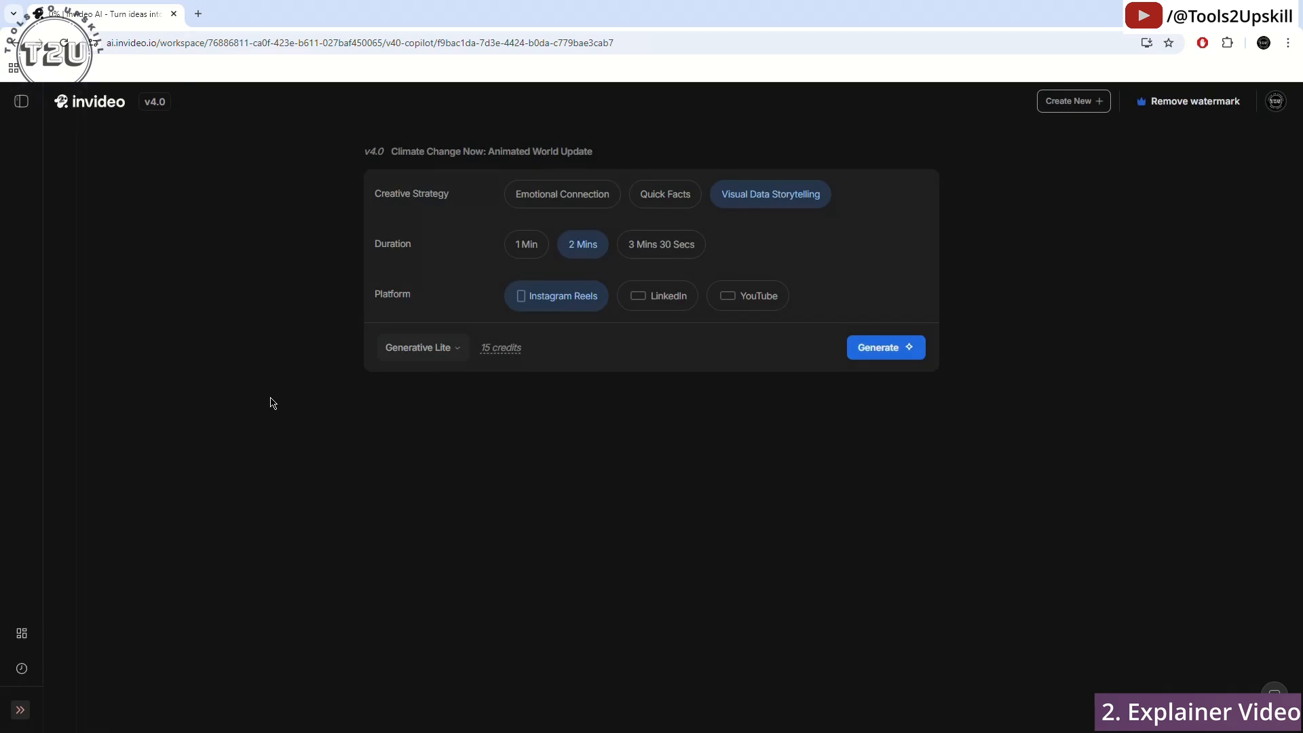
click(504, 350)
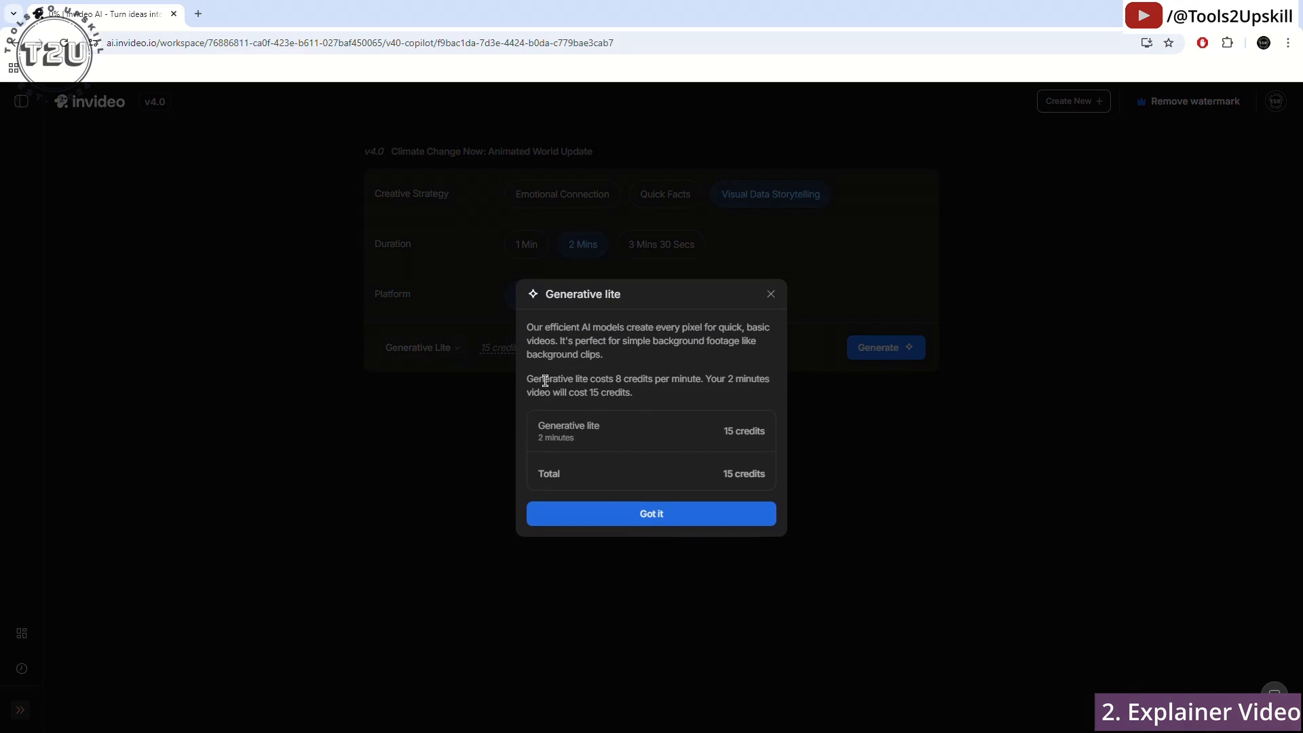
drag(544, 379, 644, 380)
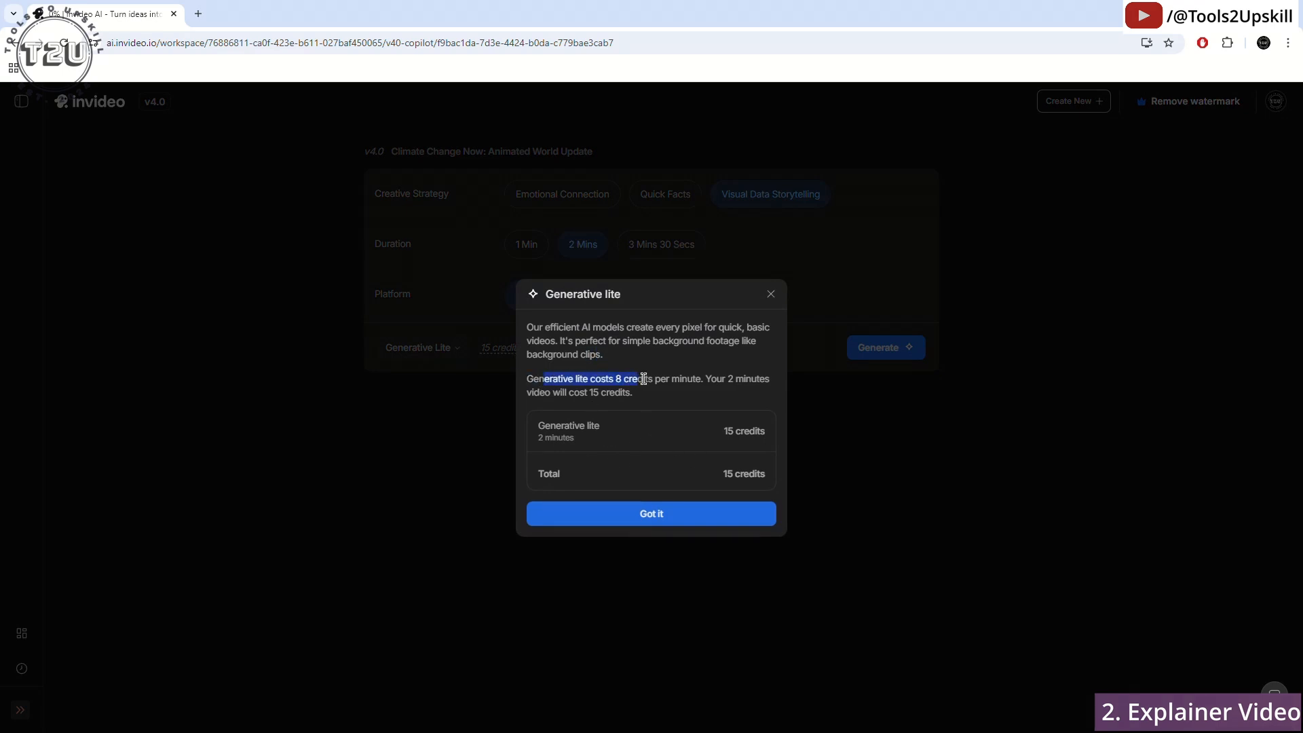
click(772, 294)
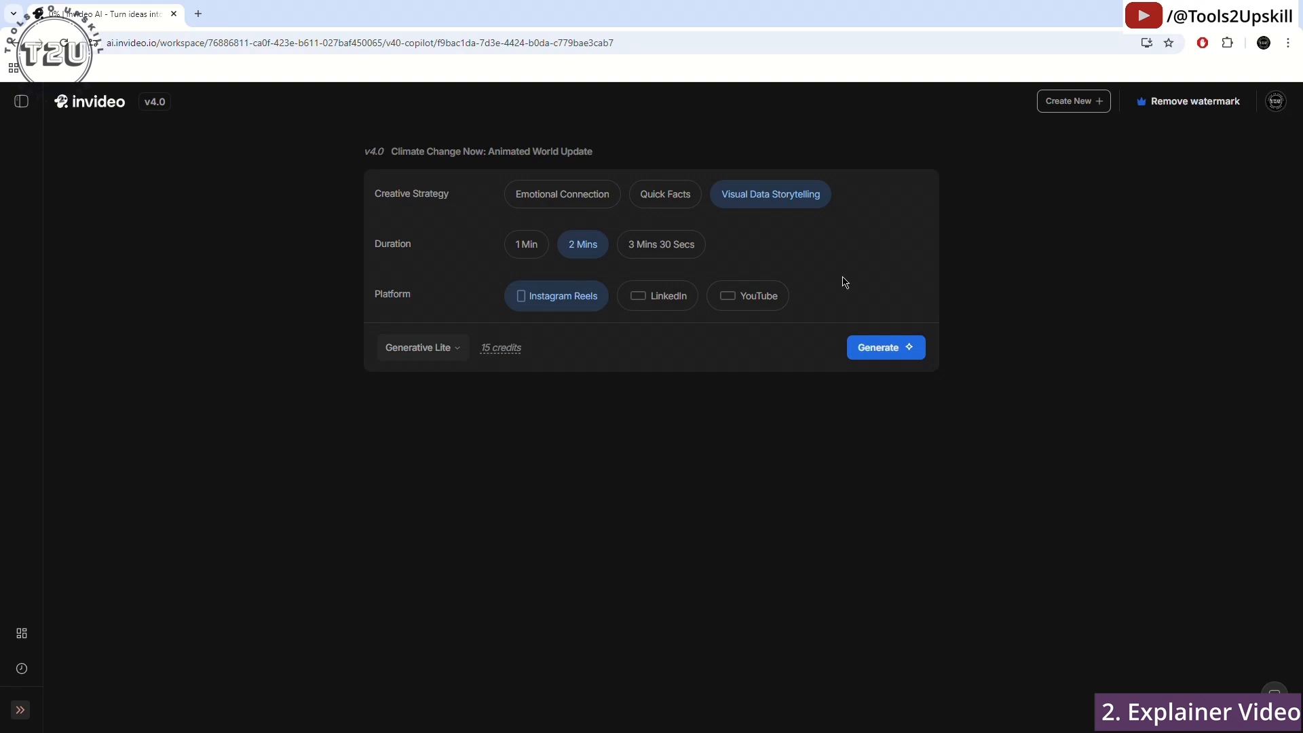
Switch the media type to Storyboard and view its credit cost details
click(435, 347)
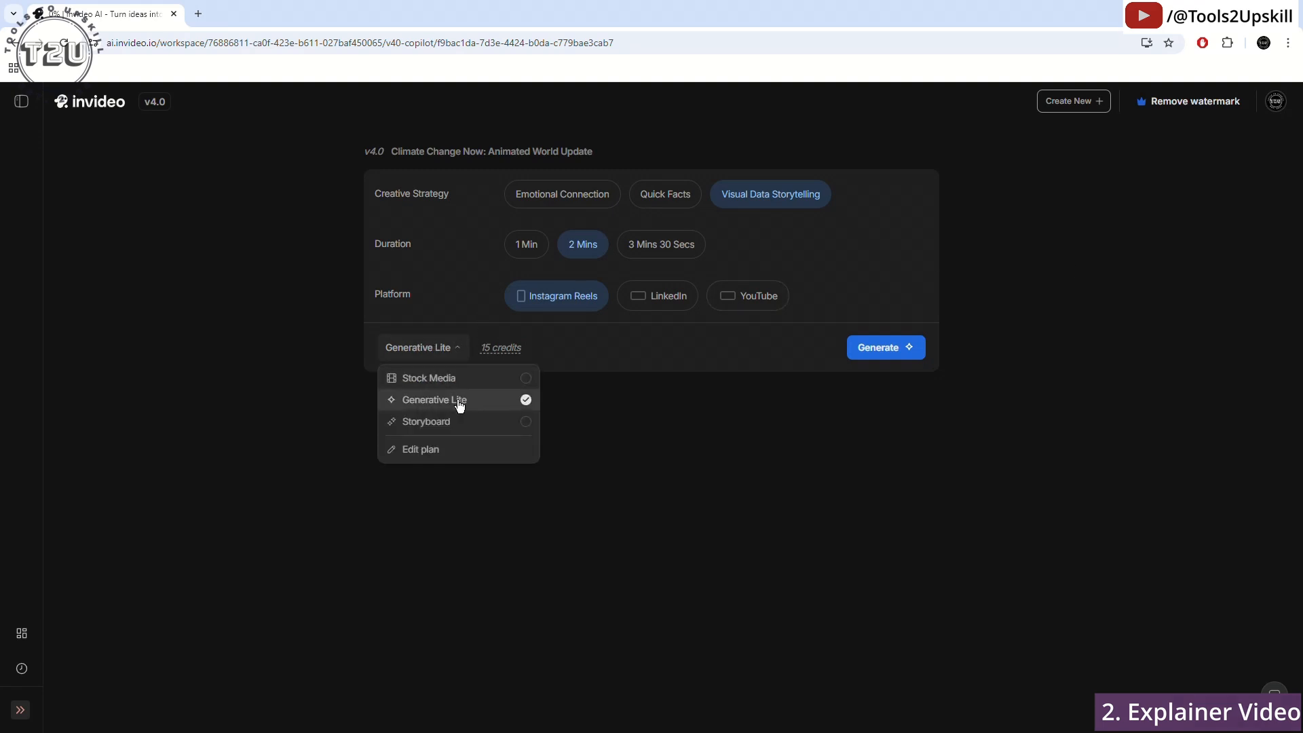
click(458, 422)
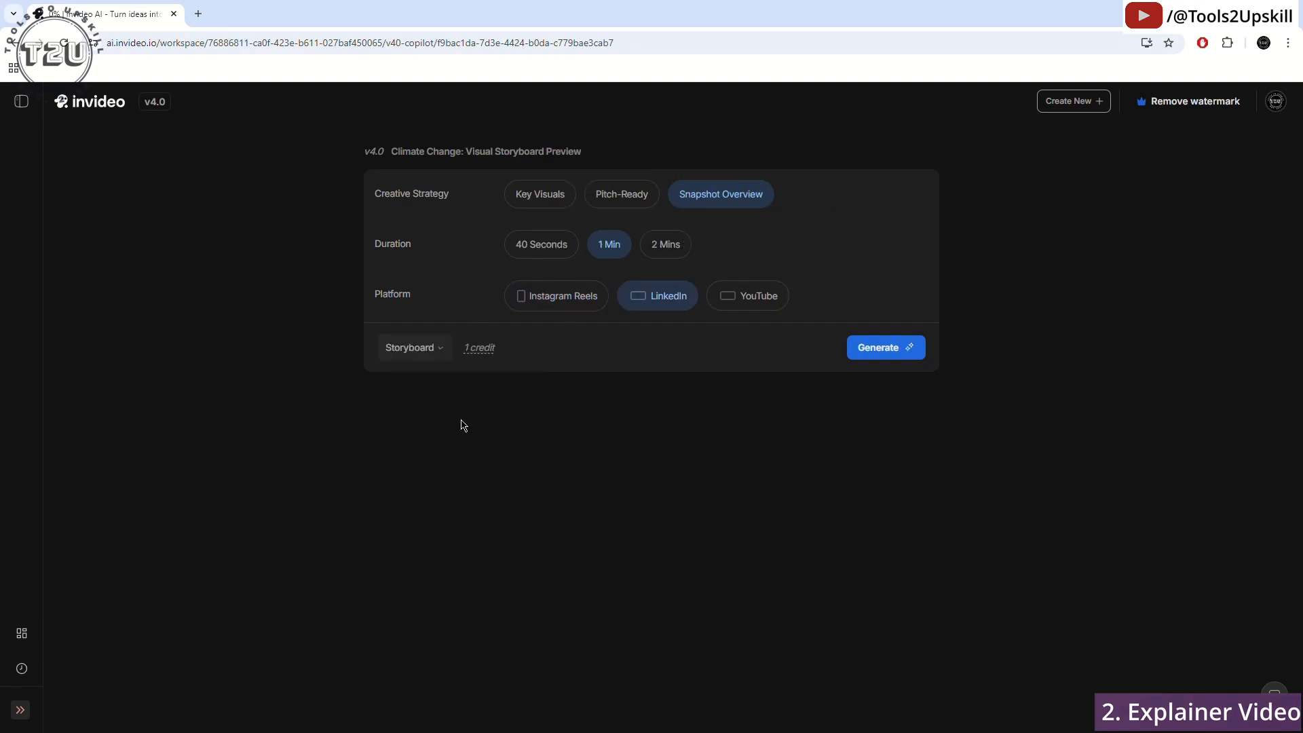
click(479, 355)
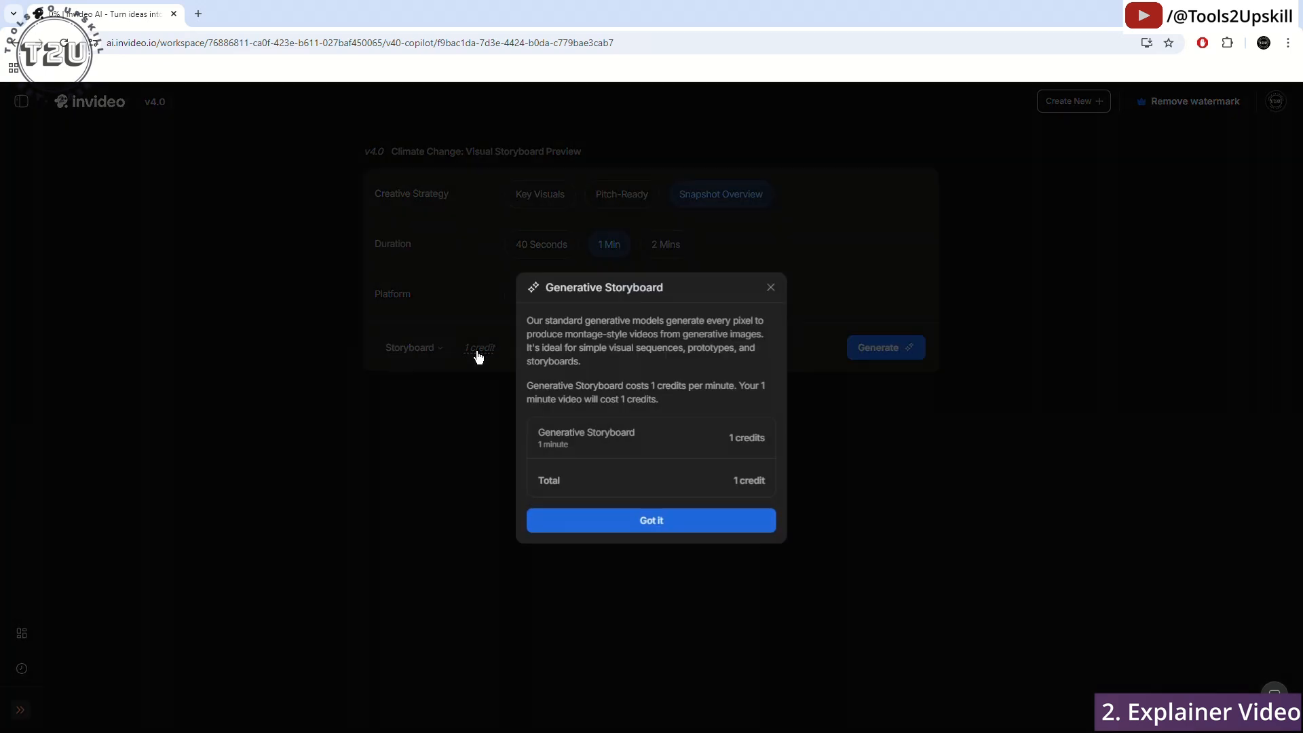
click(486, 375)
Set the media type back to Stock Media and generate the climate change video
click(420, 349)
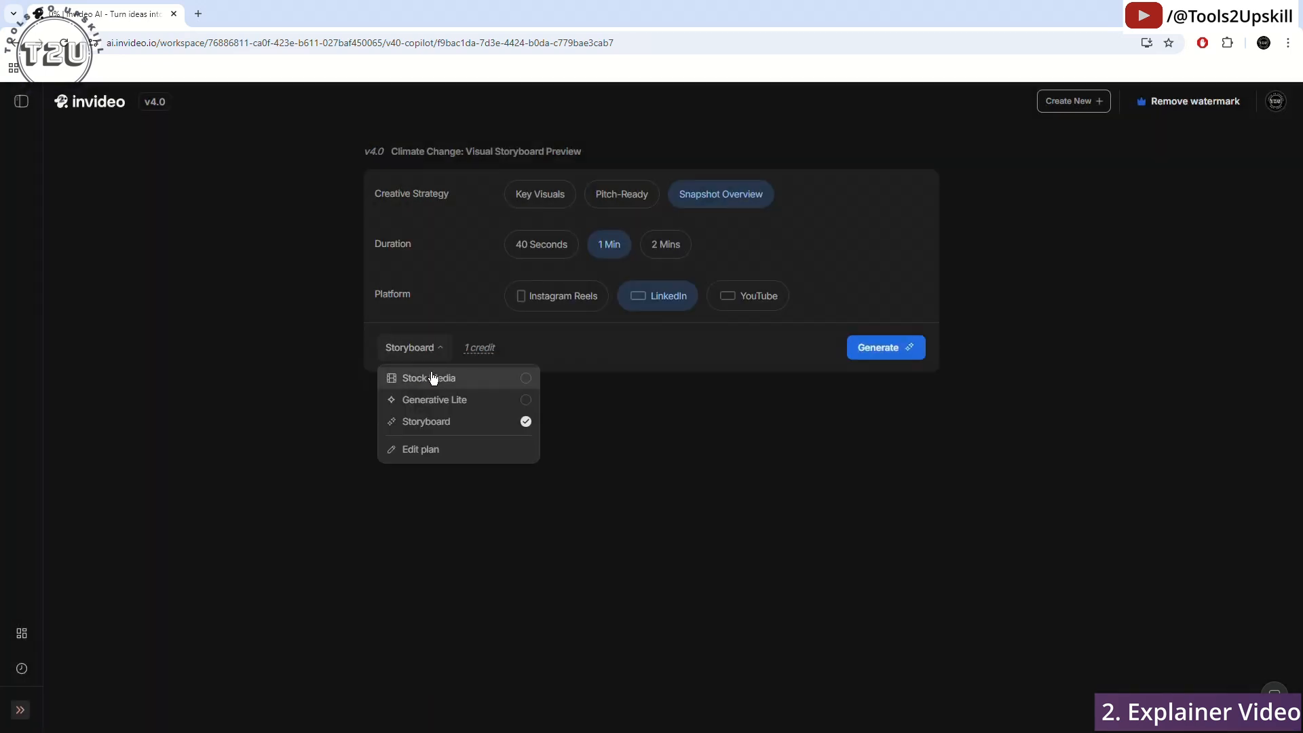
click(433, 378)
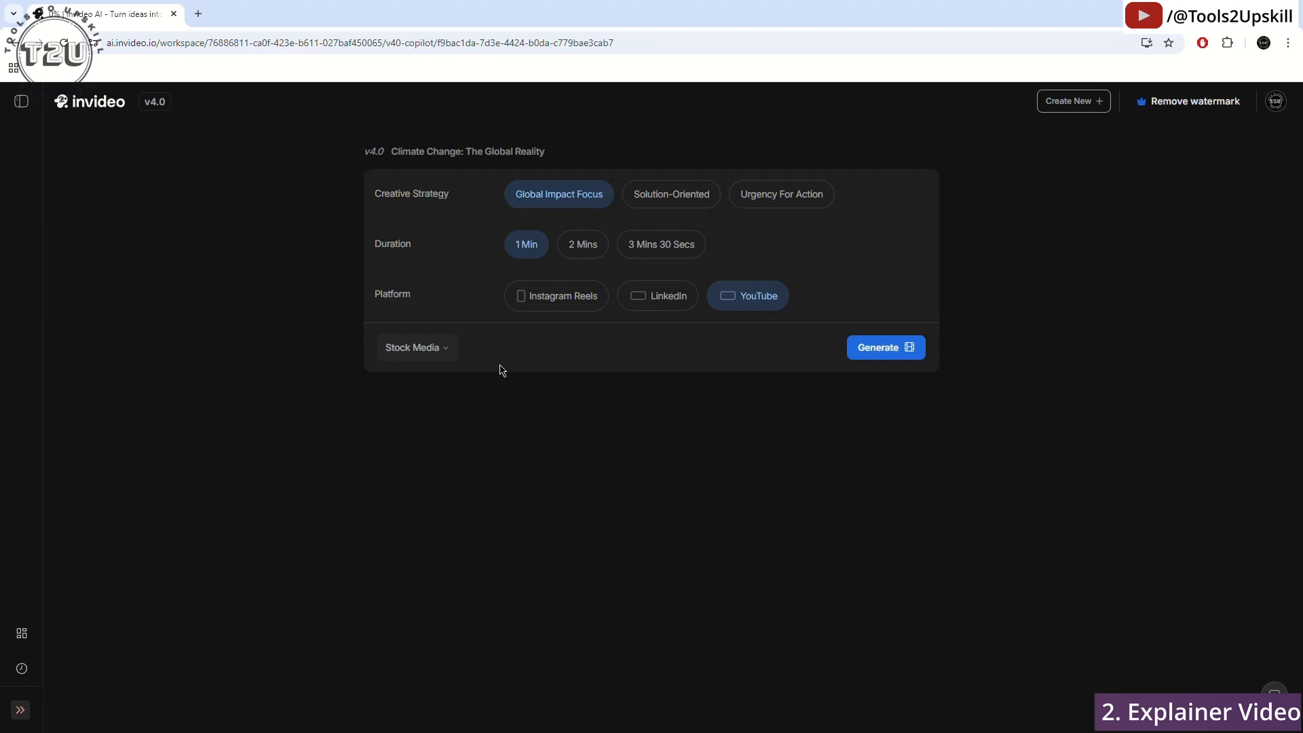
click(874, 353)
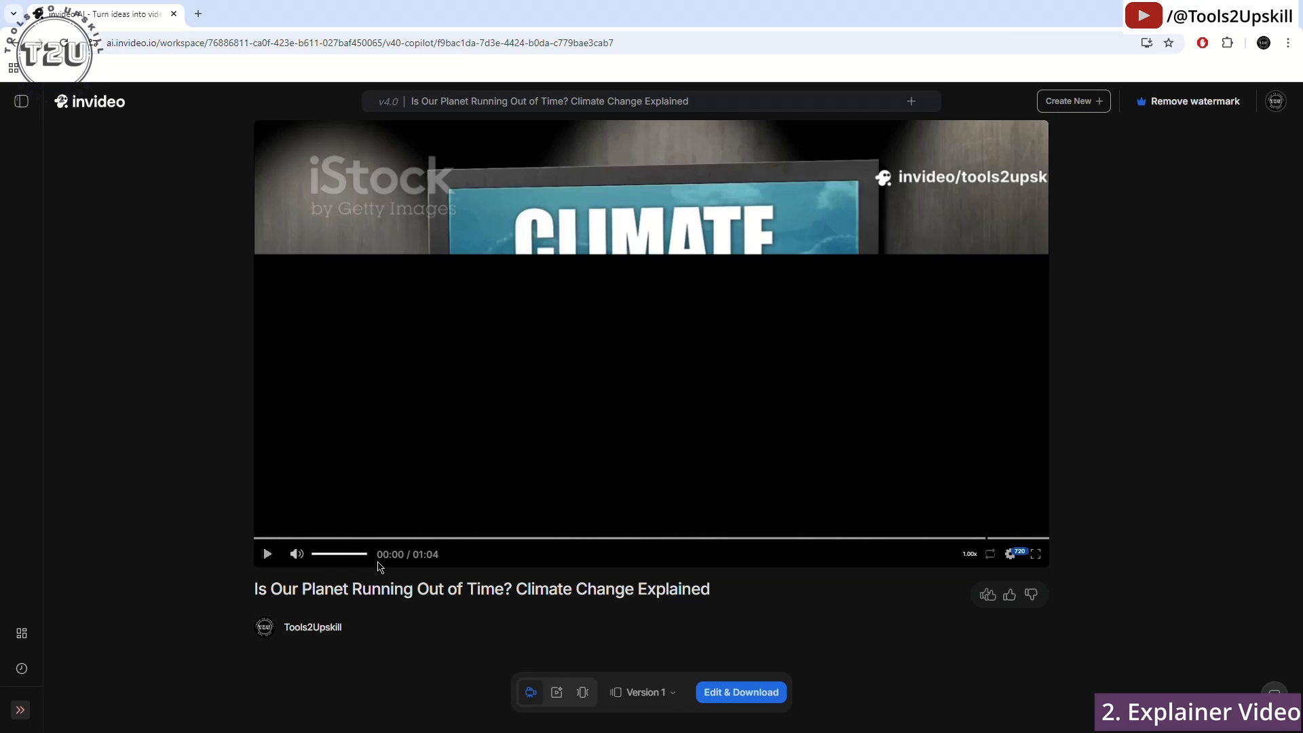
Set the preview quality to 1080p and view the generated video in full screen, returning to the project page
click(1010, 554)
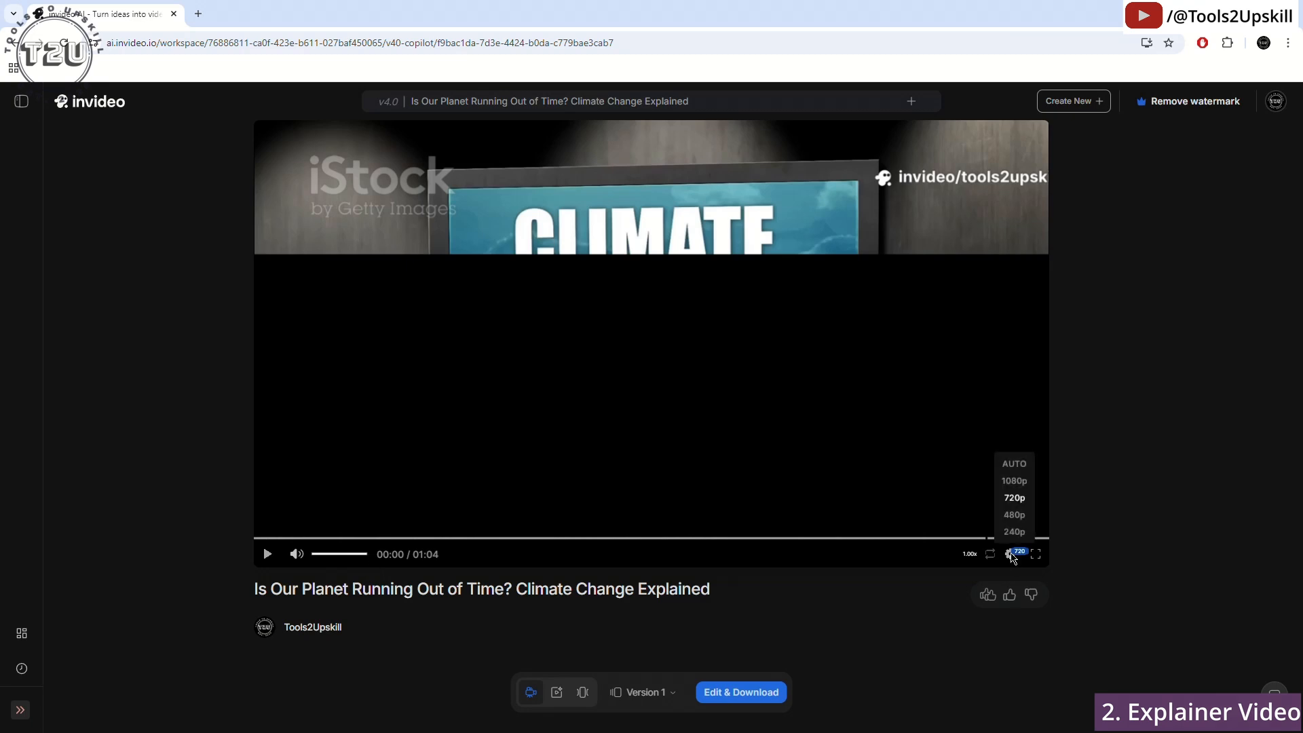
click(1014, 482)
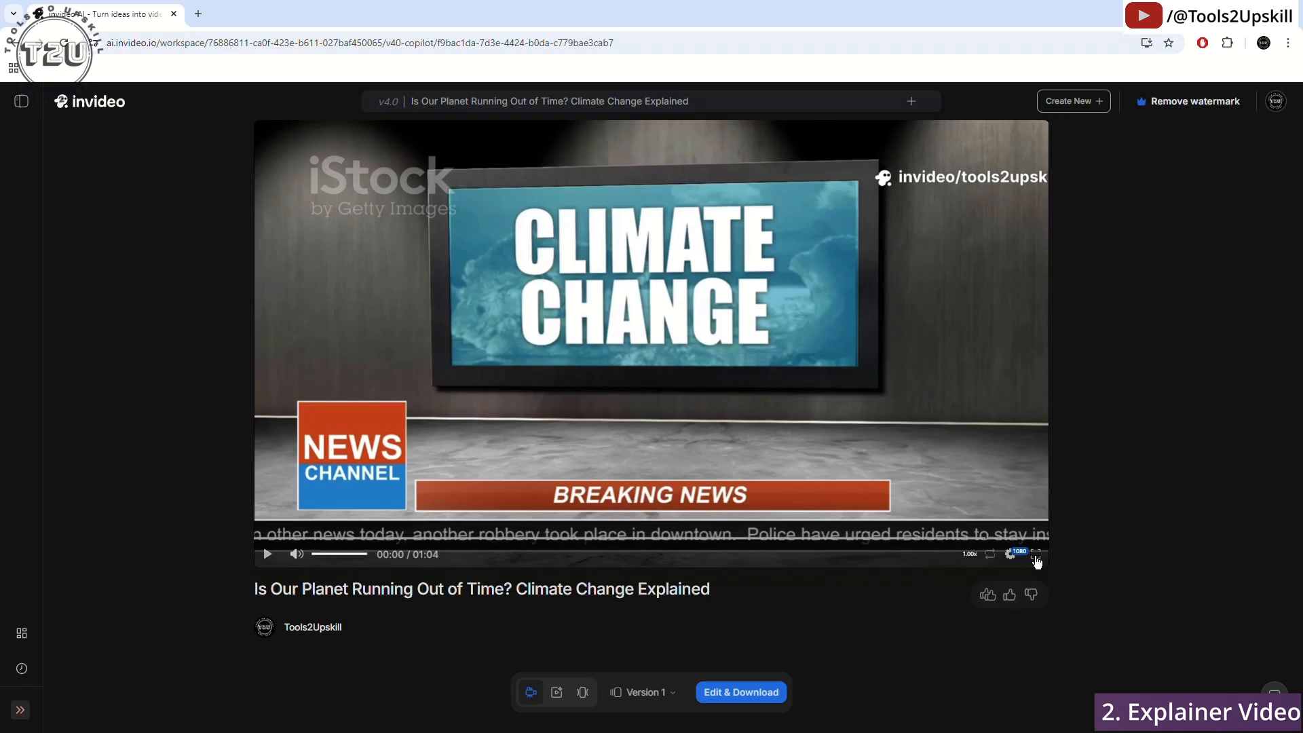
click(1036, 554)
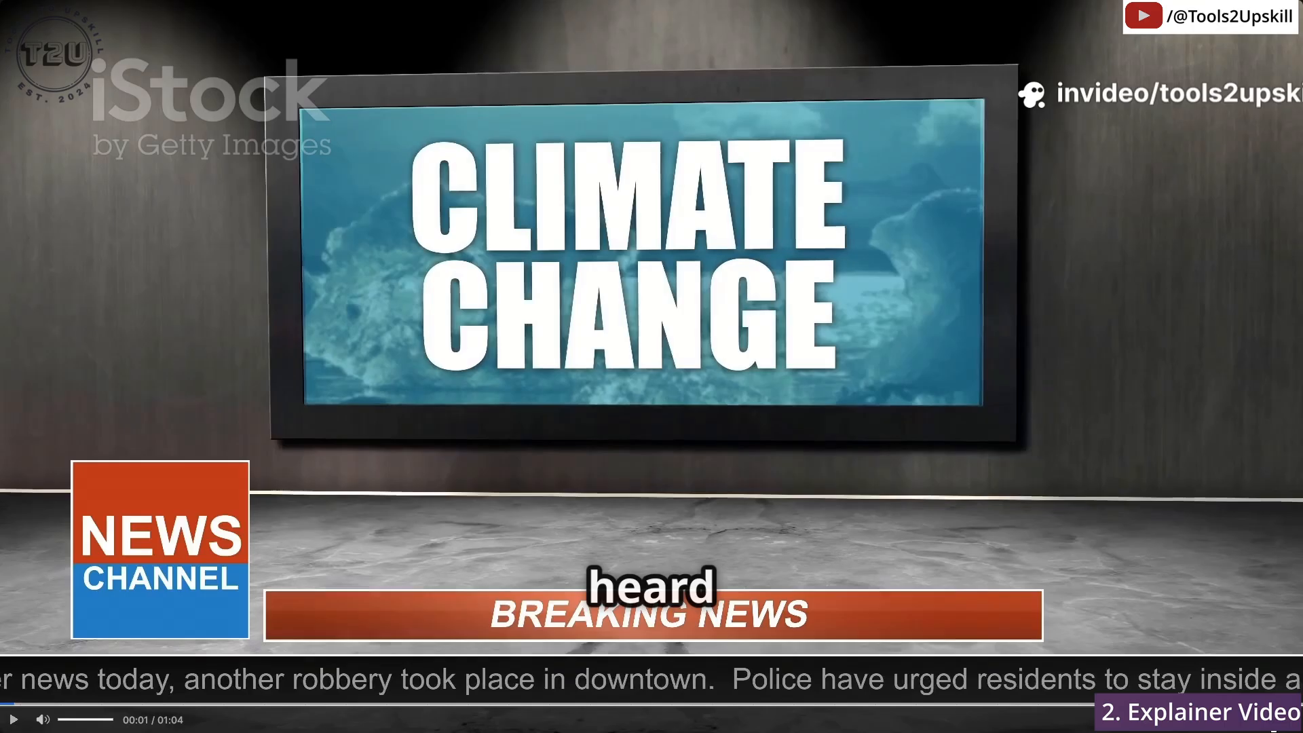
key(Escape)
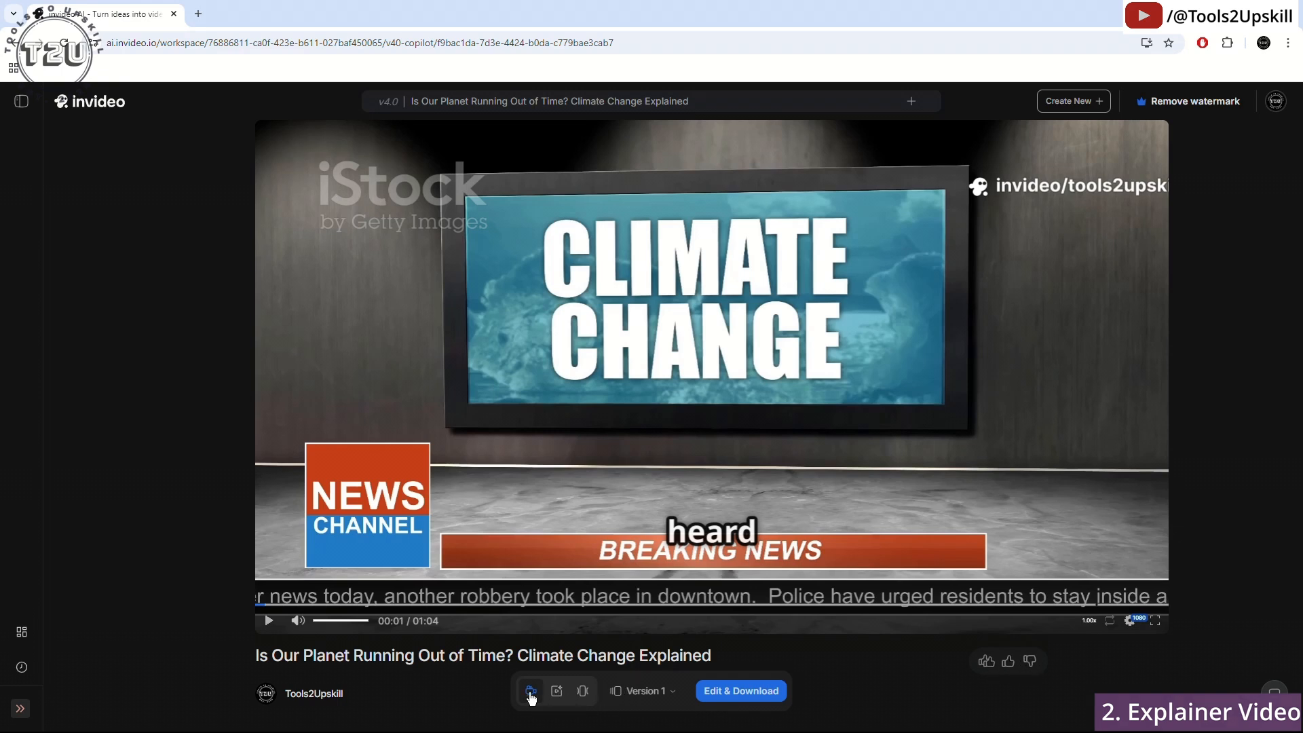
Examine the video's editing view, variations view and version list
click(556, 692)
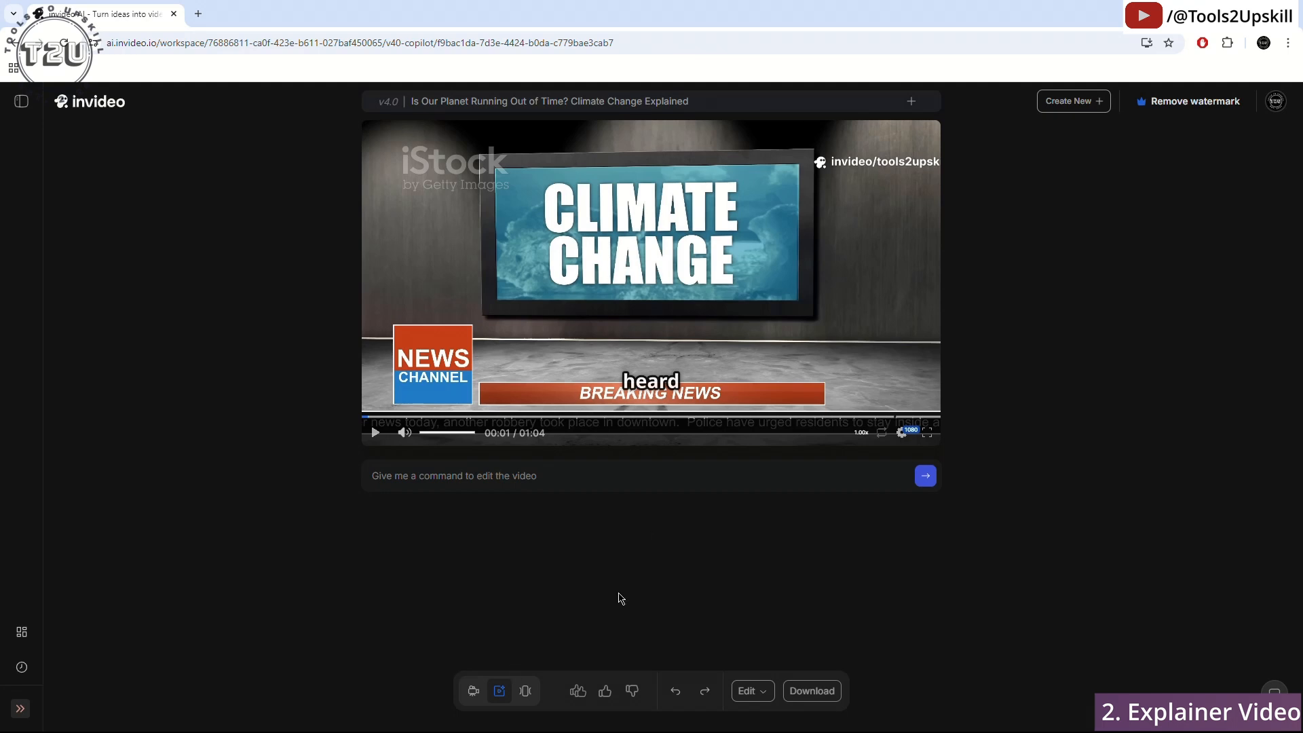
click(524, 692)
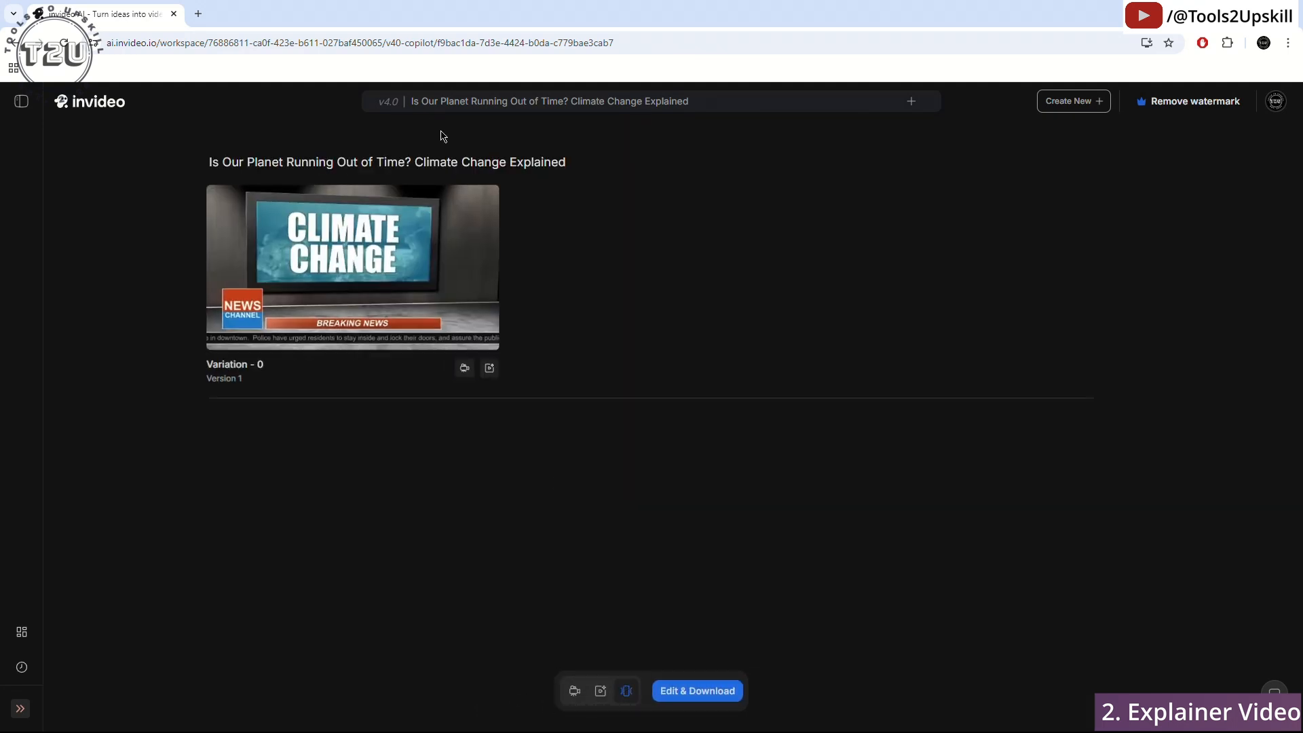
click(600, 691)
click(473, 693)
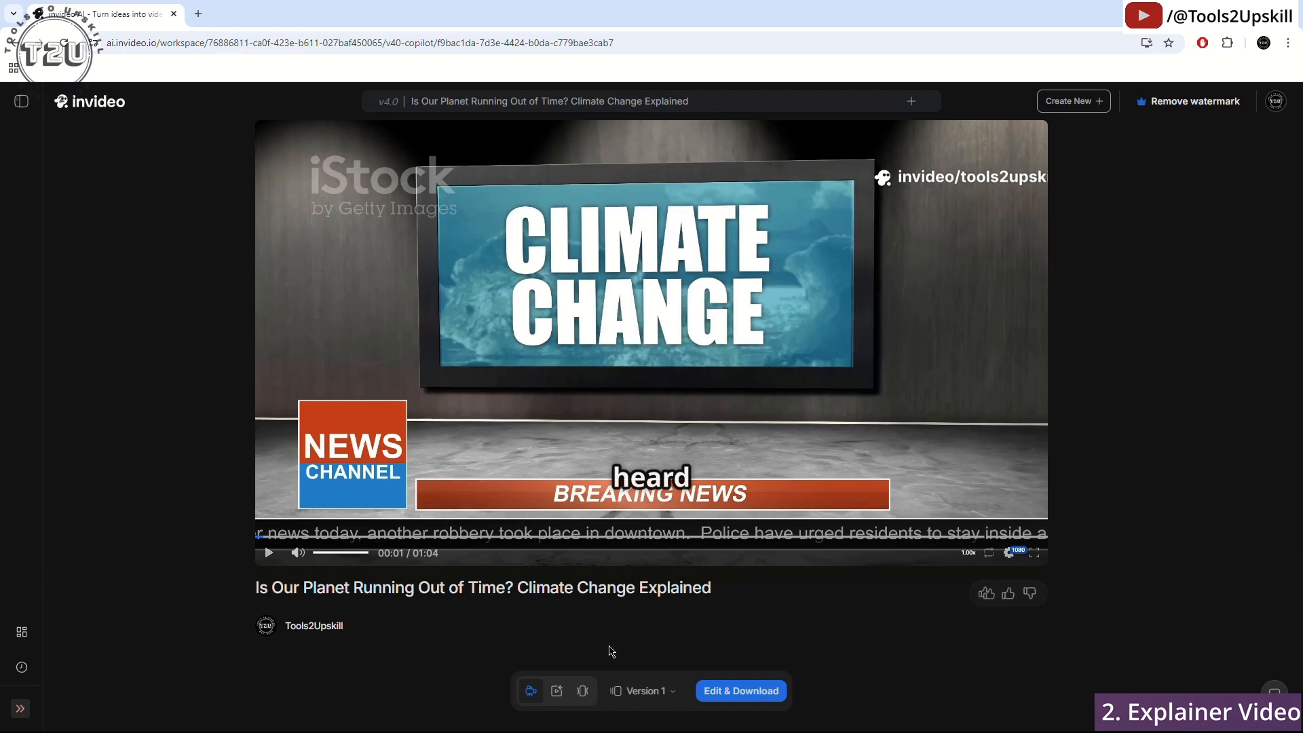
click(644, 691)
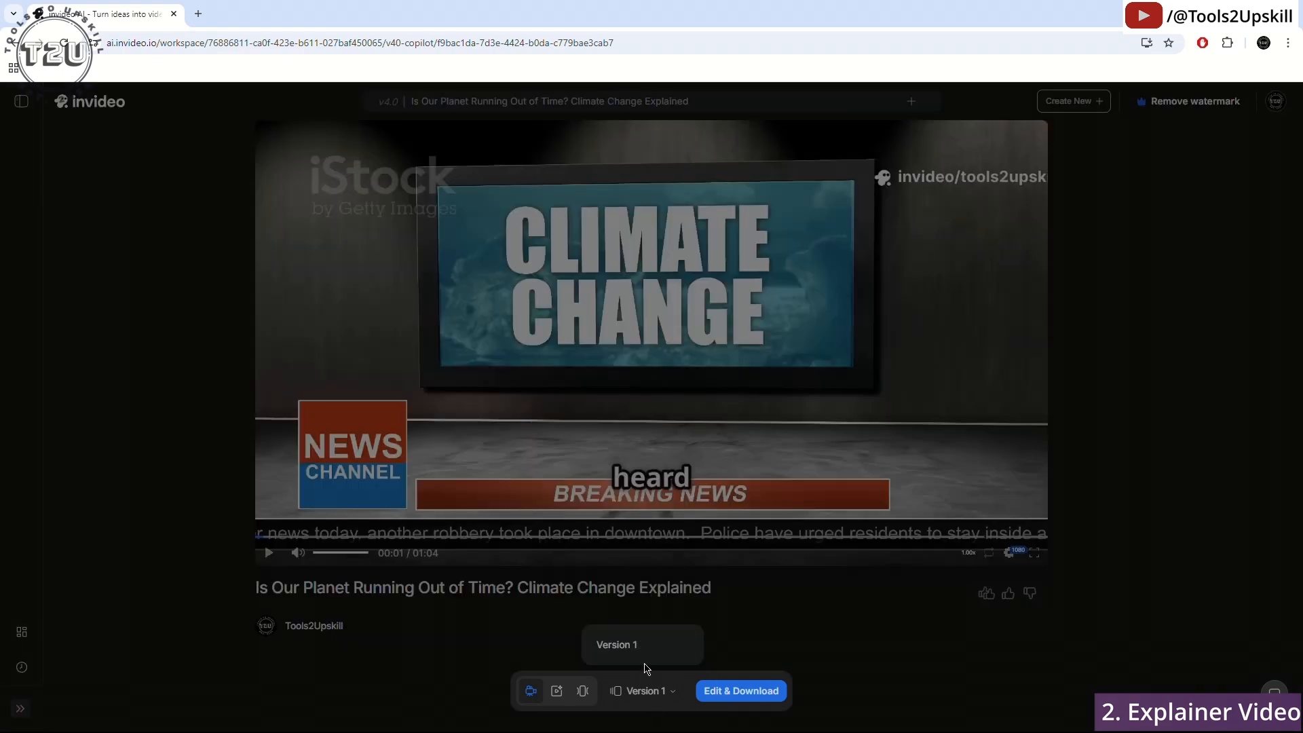
Open the video for editing and submit the edit command "Don't repeat any stock footage"
click(762, 672)
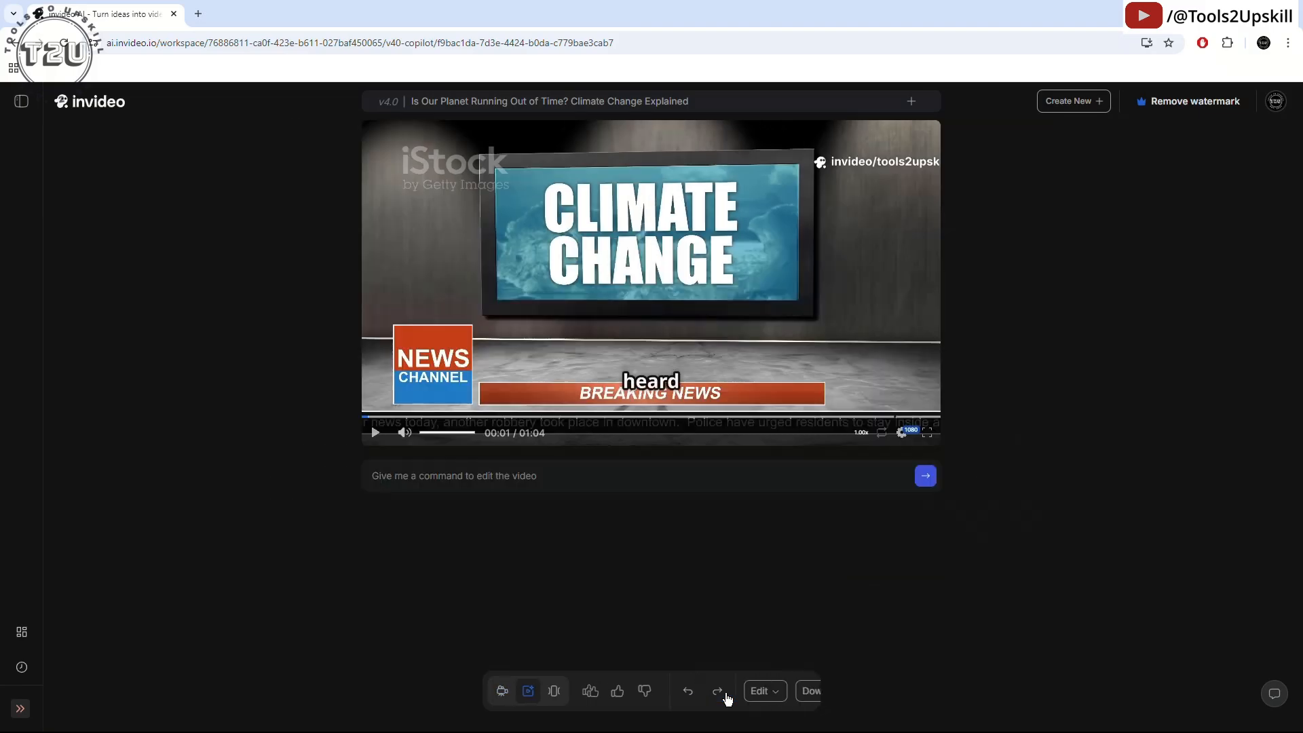
click(486, 482)
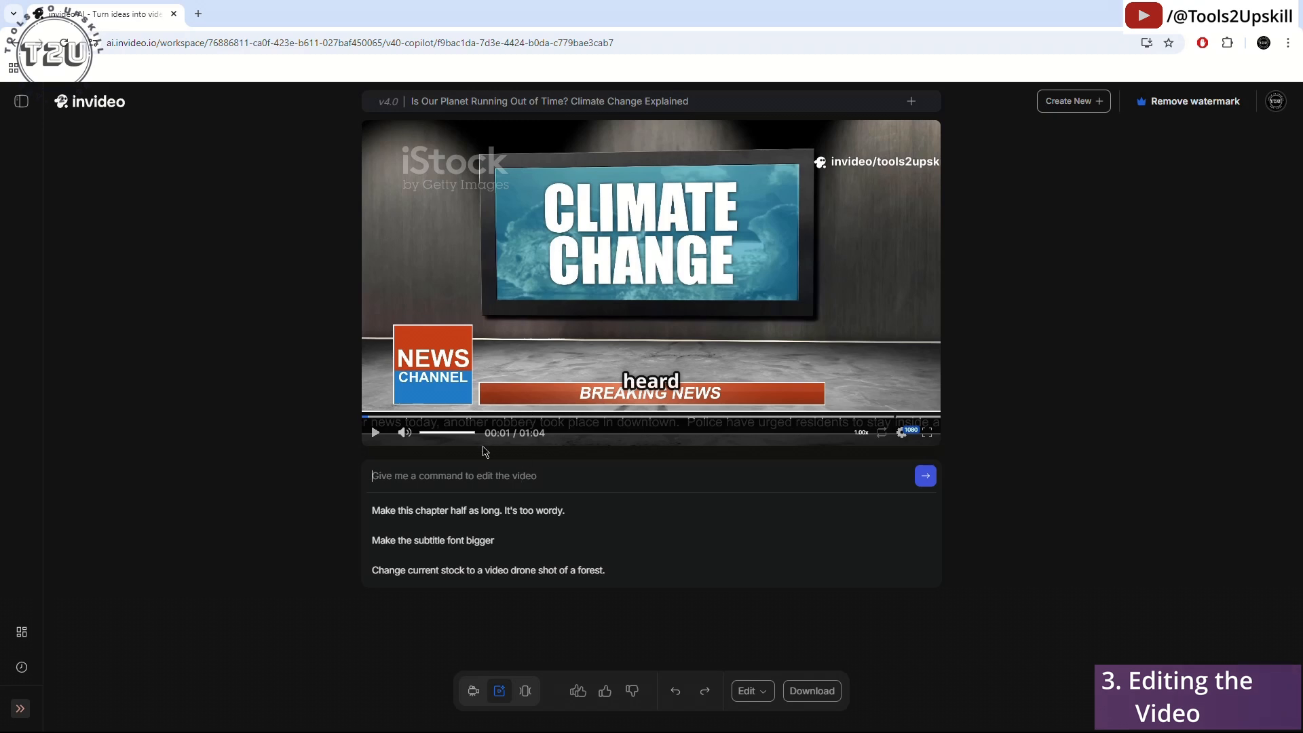
text(Don')
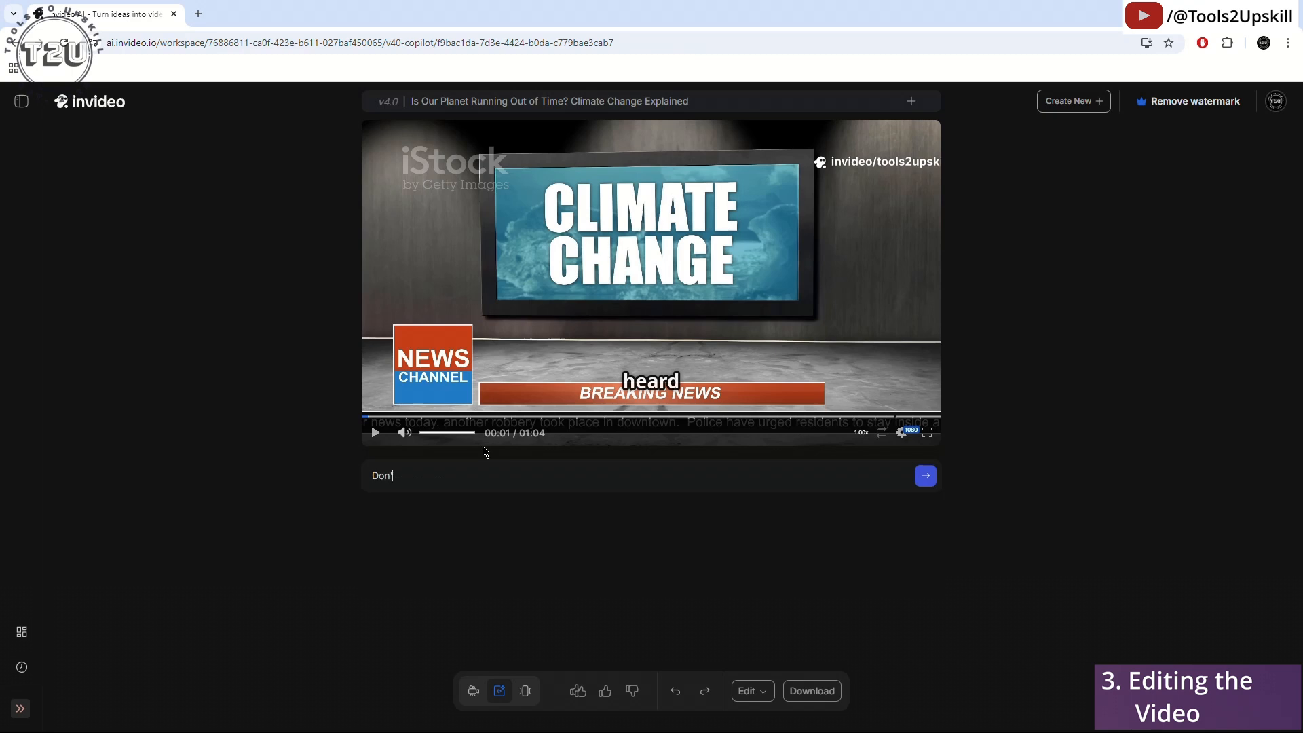
text(t epeat any stock footage)
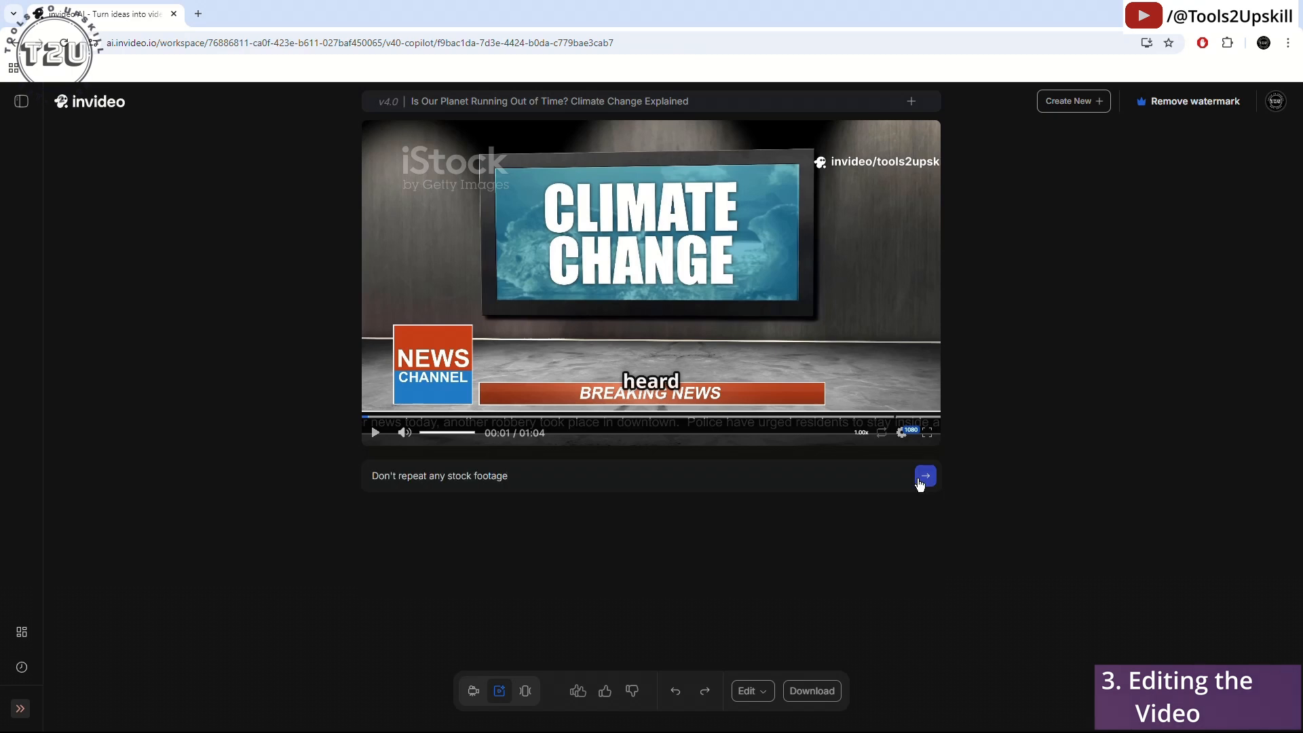
click(920, 482)
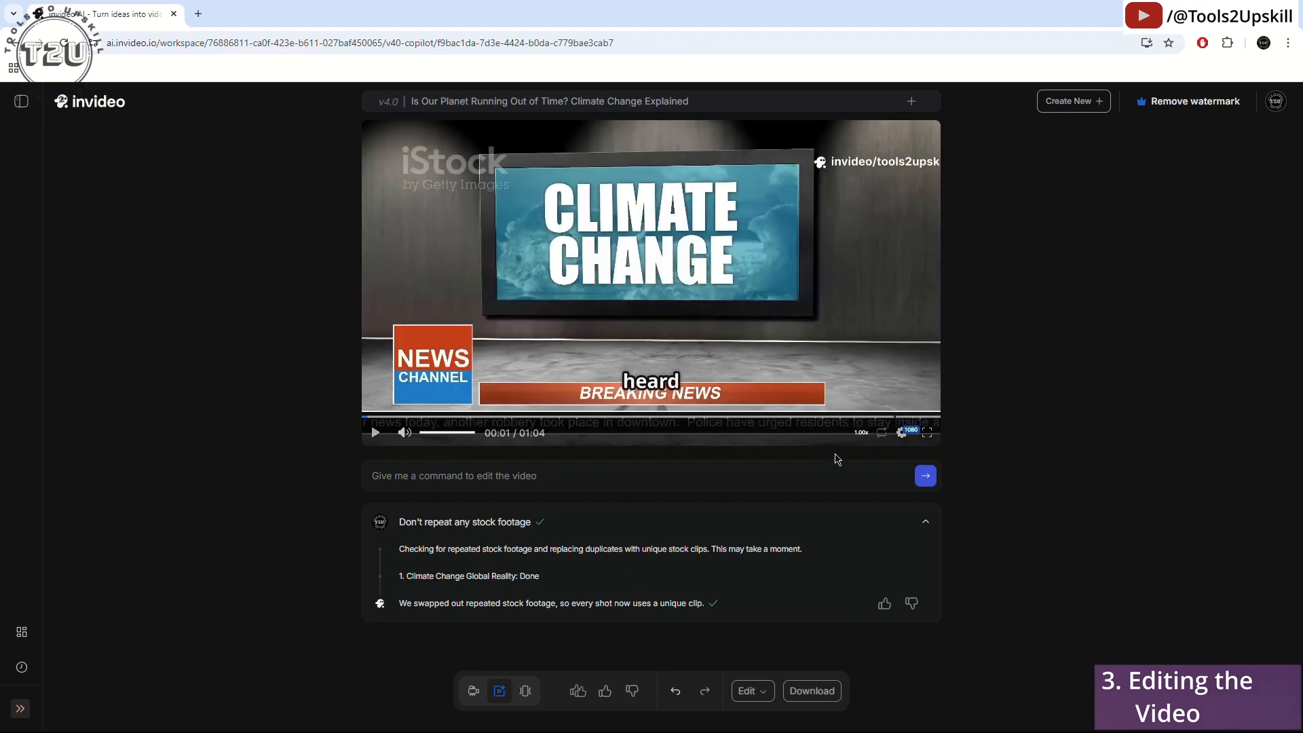
Rewind the edited video to its start in full screen and return to the editing view
click(928, 433)
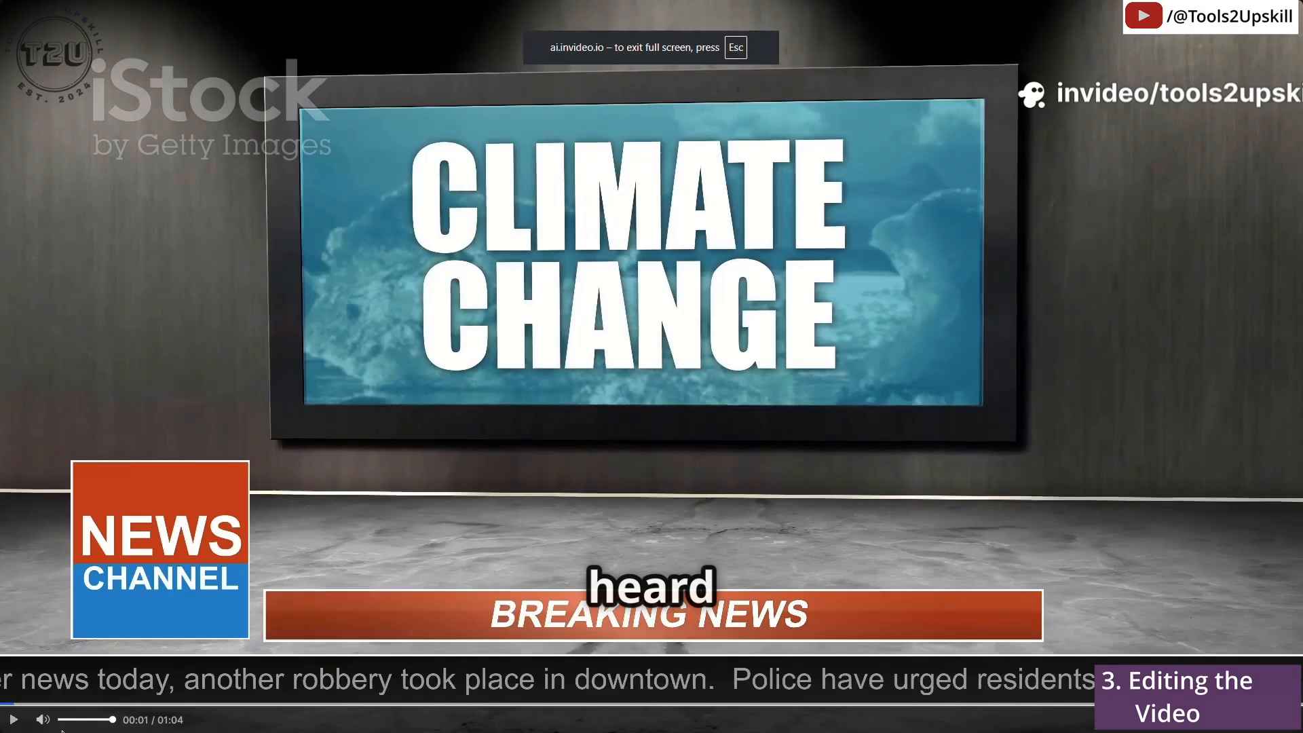
click(11, 704)
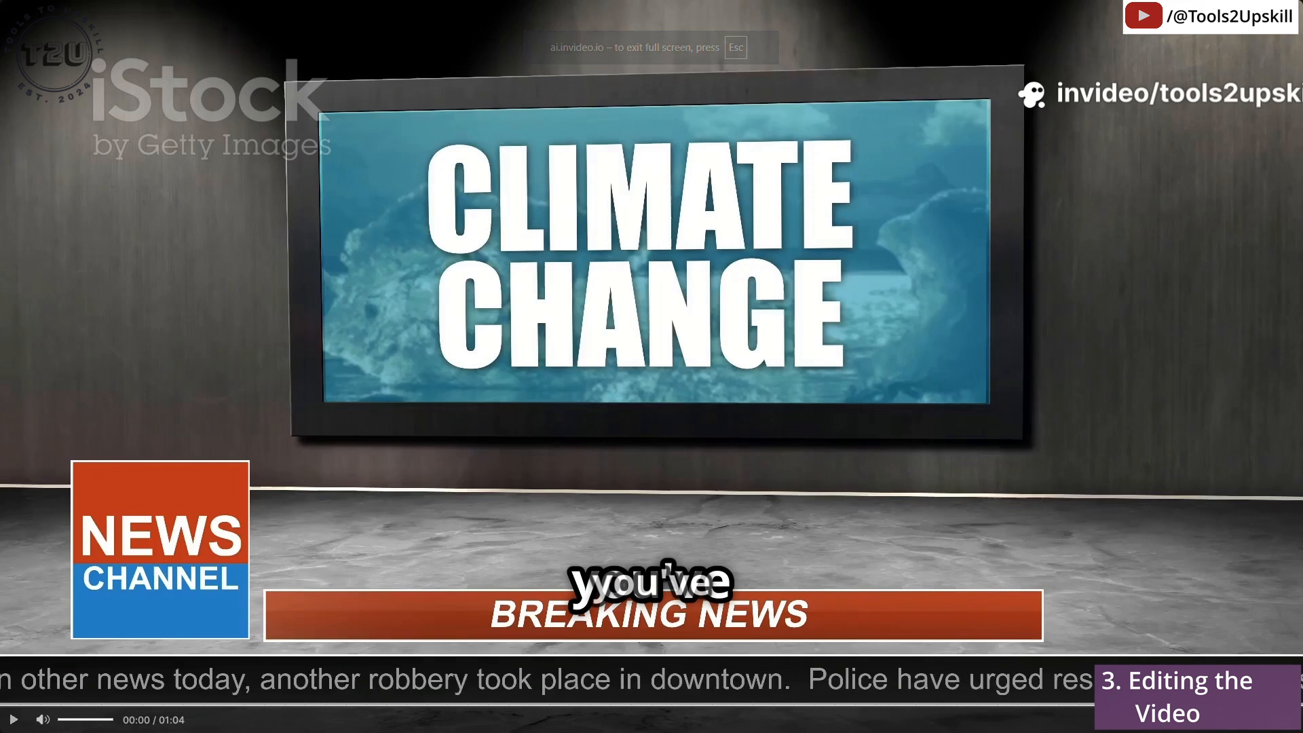
key(Escape)
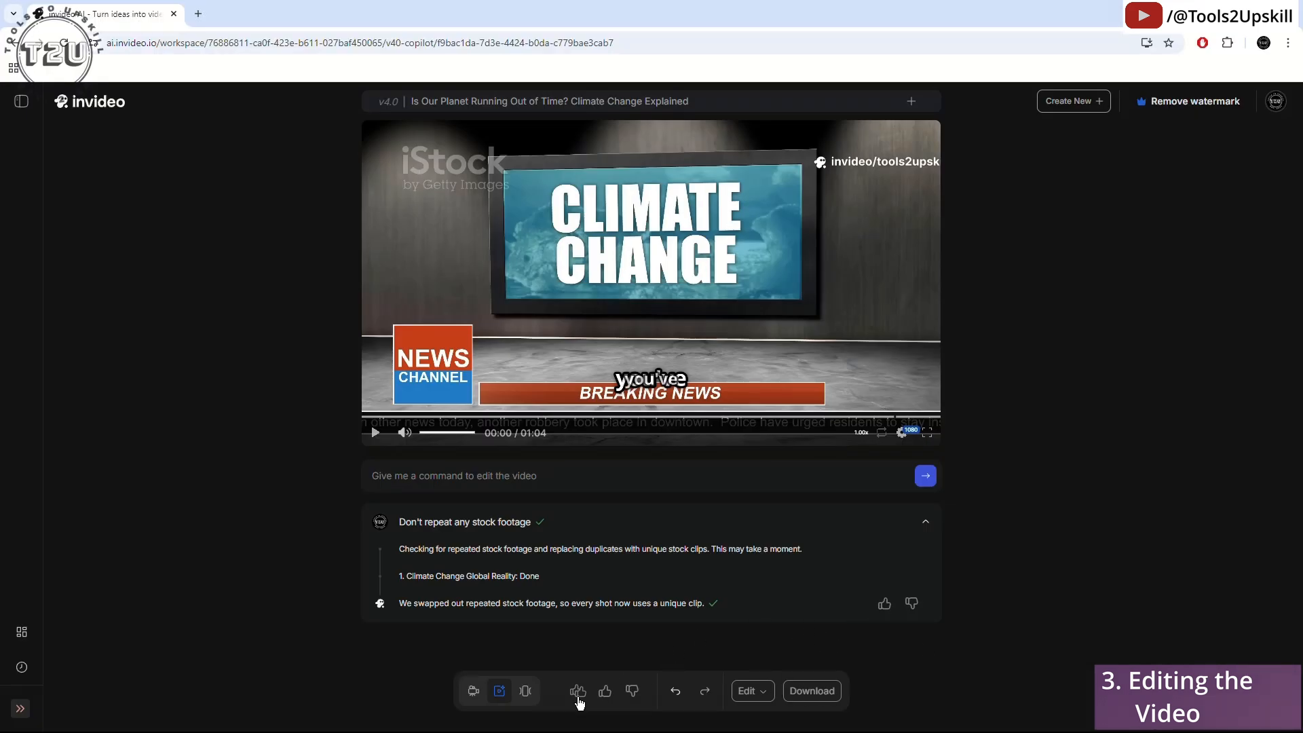
Check the video's variations view and preview view, returning to the editing view
click(526, 691)
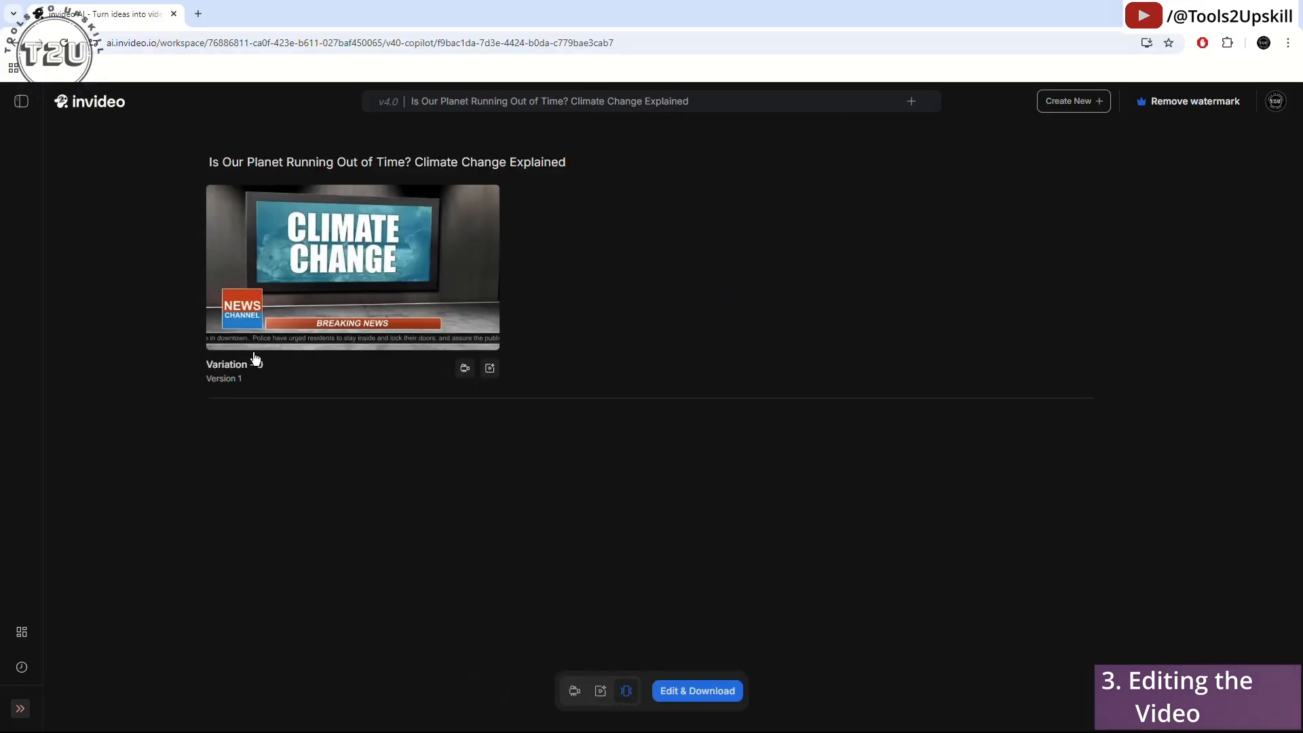
click(600, 691)
click(517, 692)
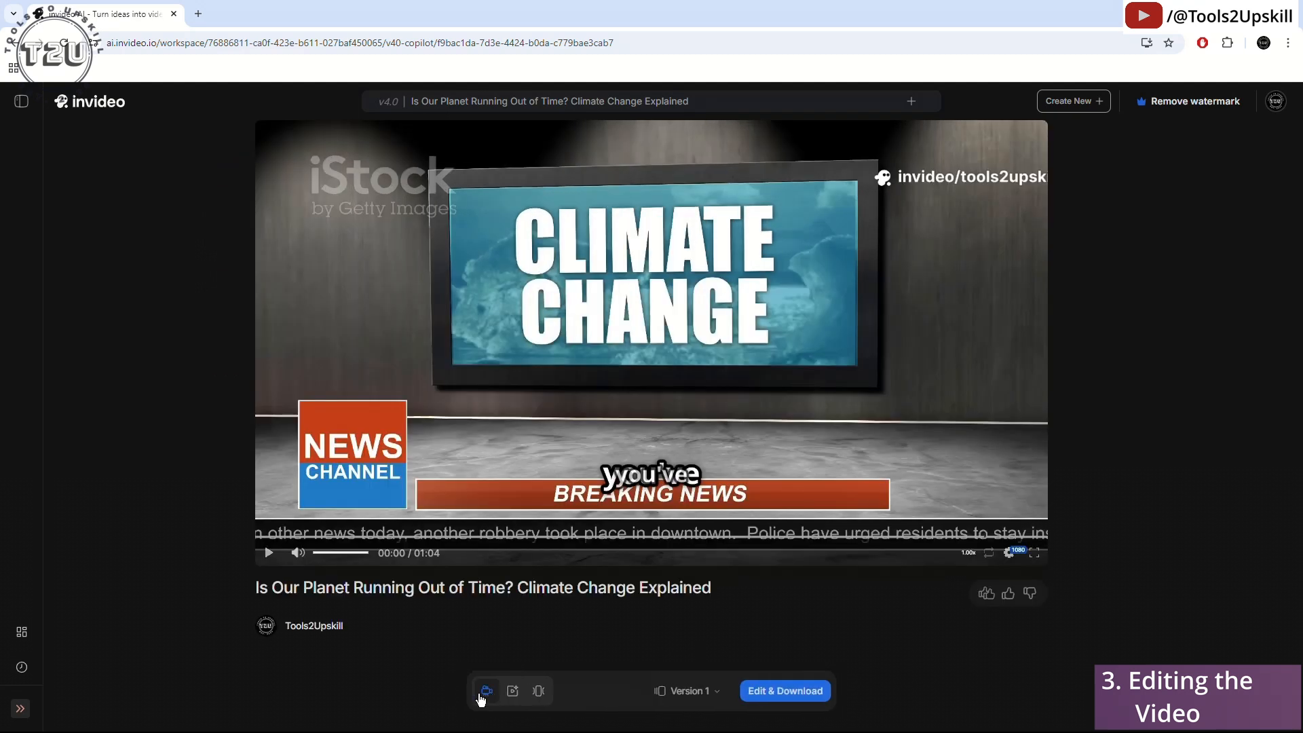
click(557, 691)
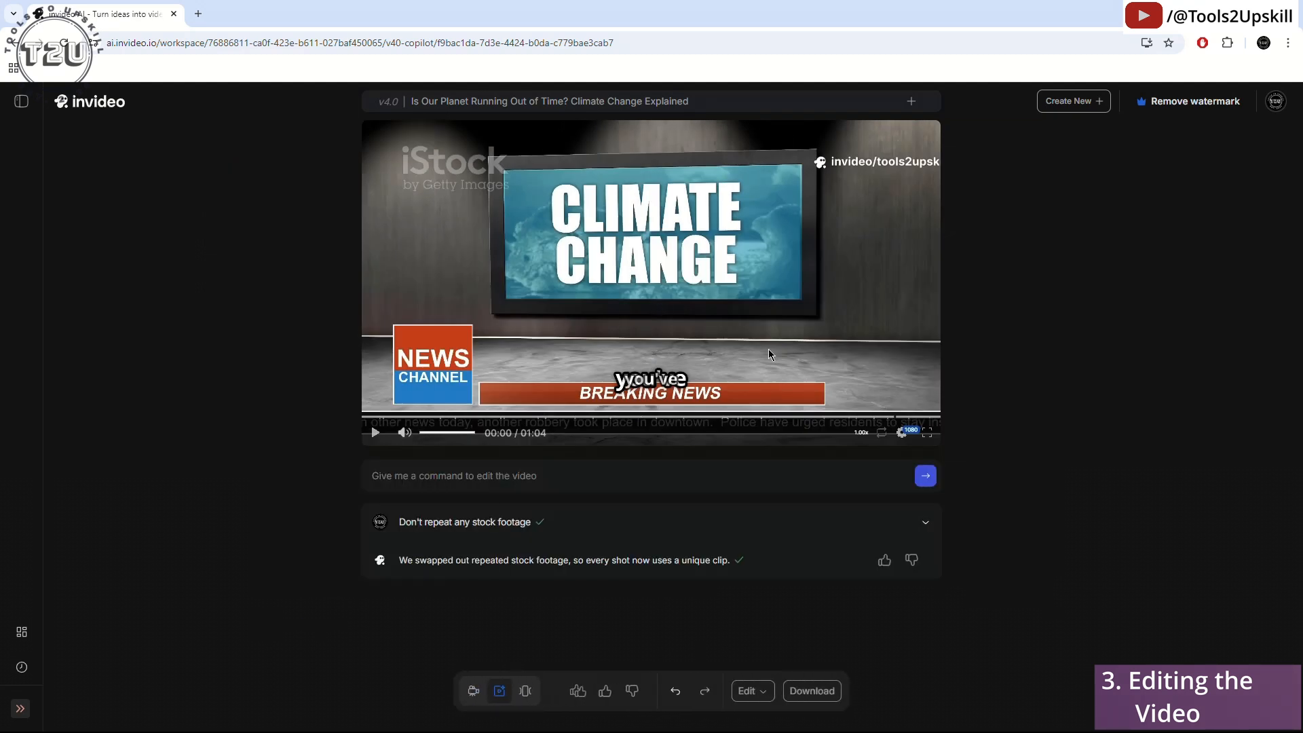
Watch the edited video in full screen and recheck its variations, skipping the feedback request on the way back to editing
click(926, 435)
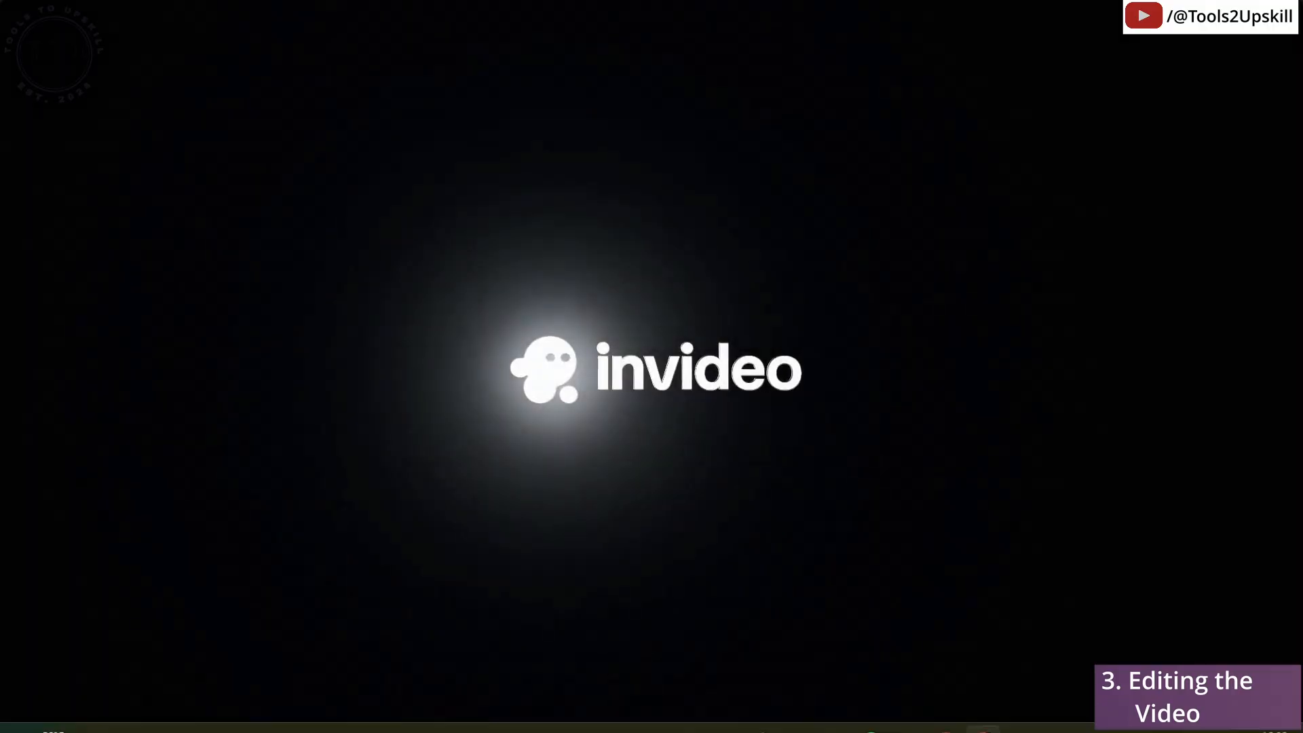
click(1290, 722)
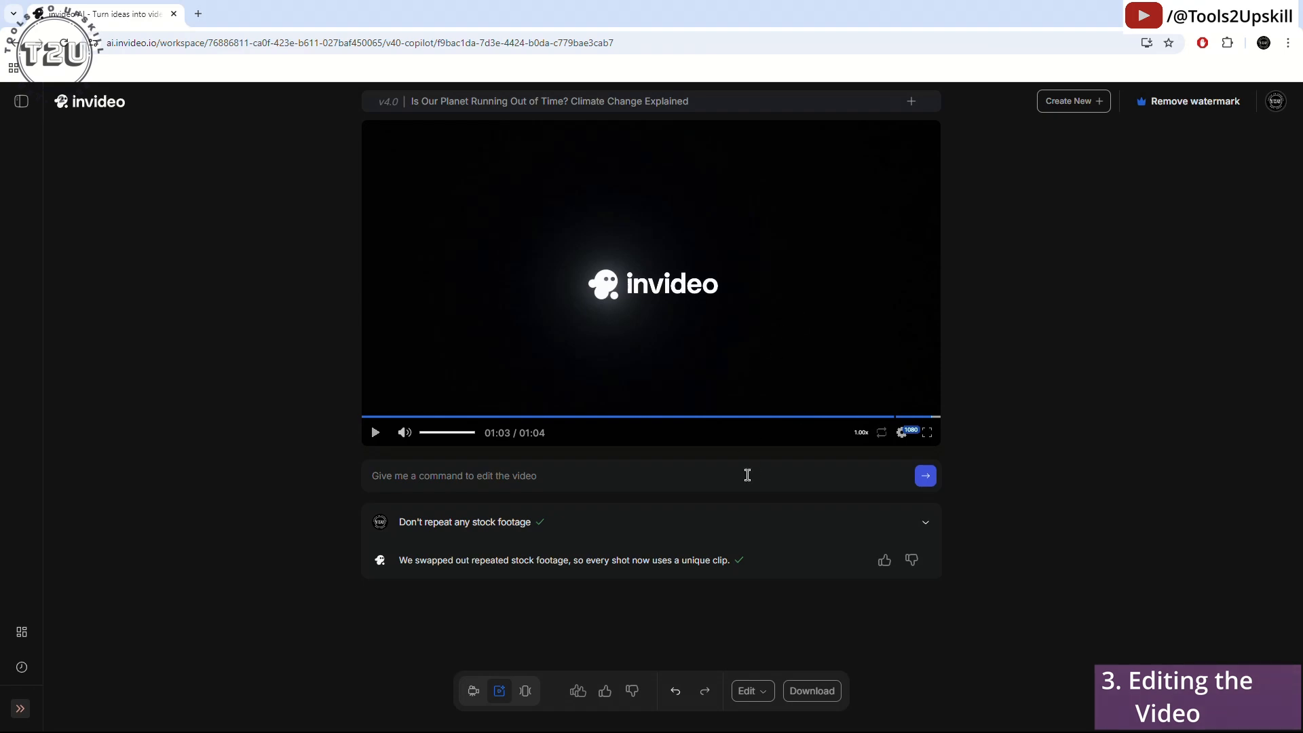
click(531, 693)
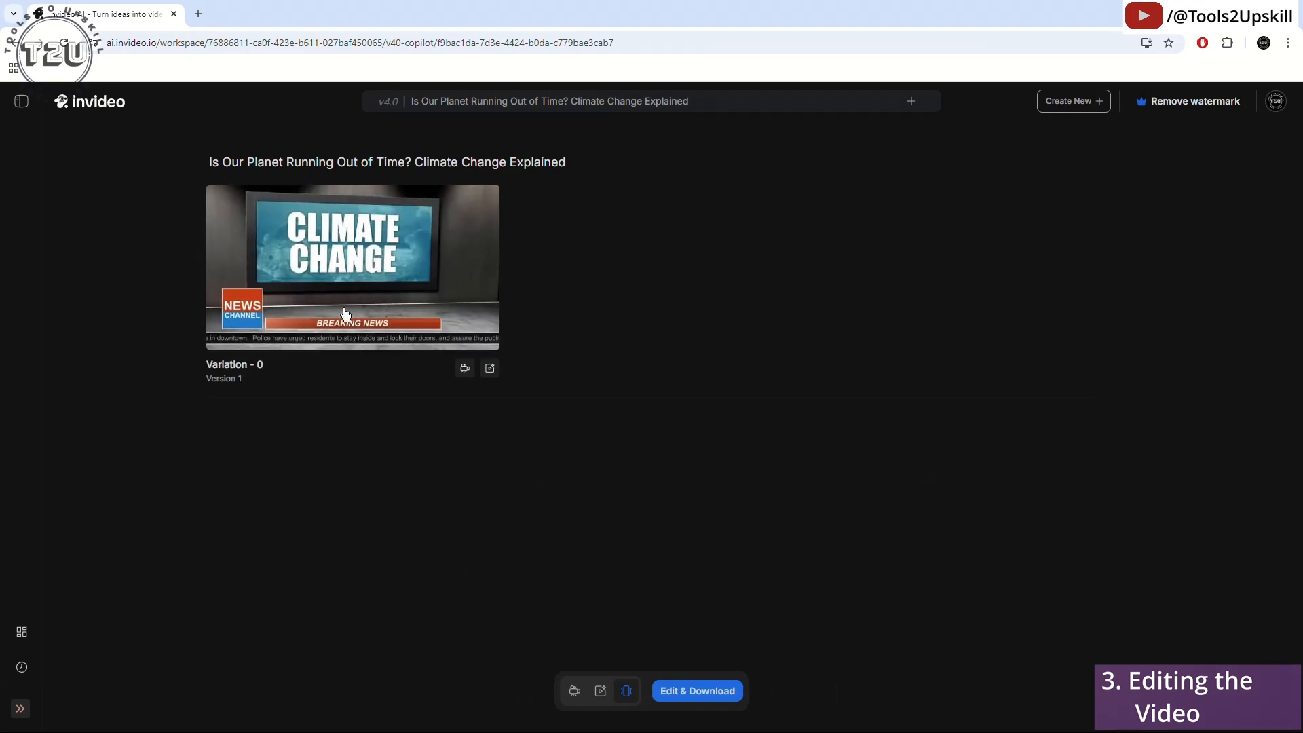
click(599, 692)
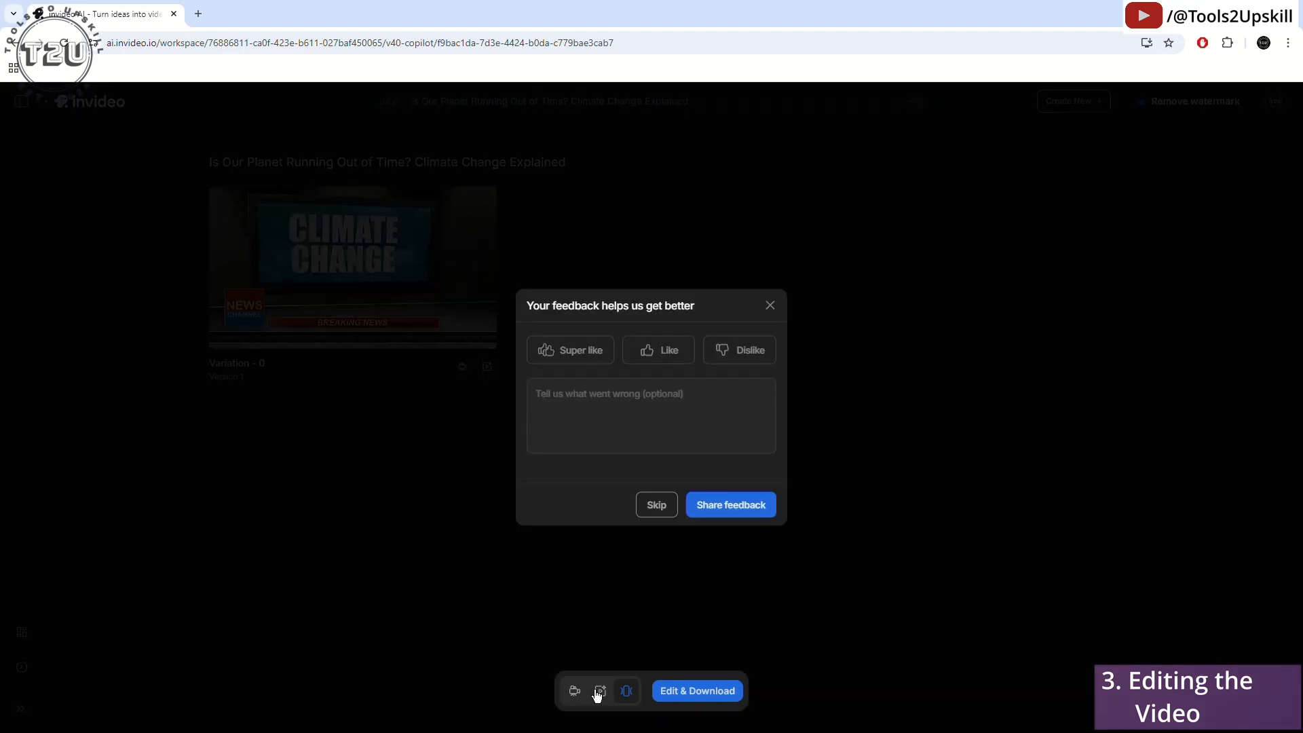
click(654, 506)
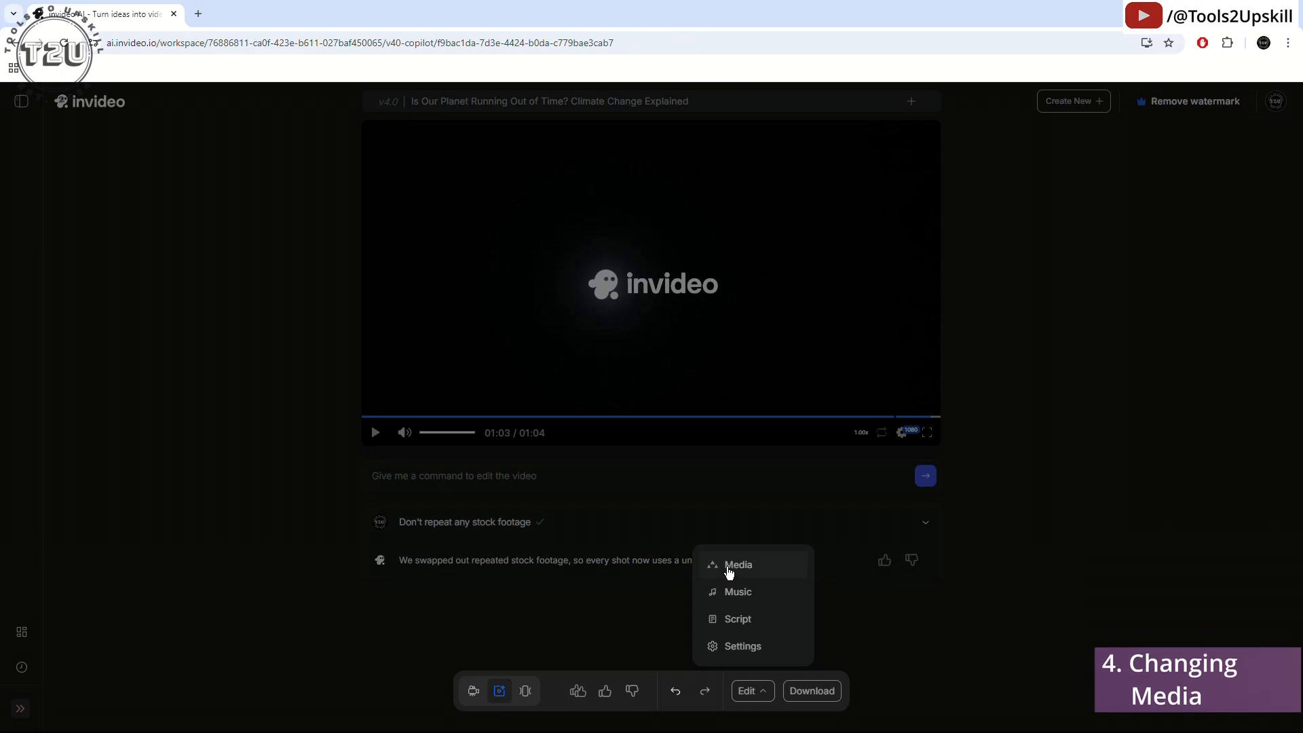
Open the video's media editor and inspect the details of the first three clips in Chapter 1
click(724, 572)
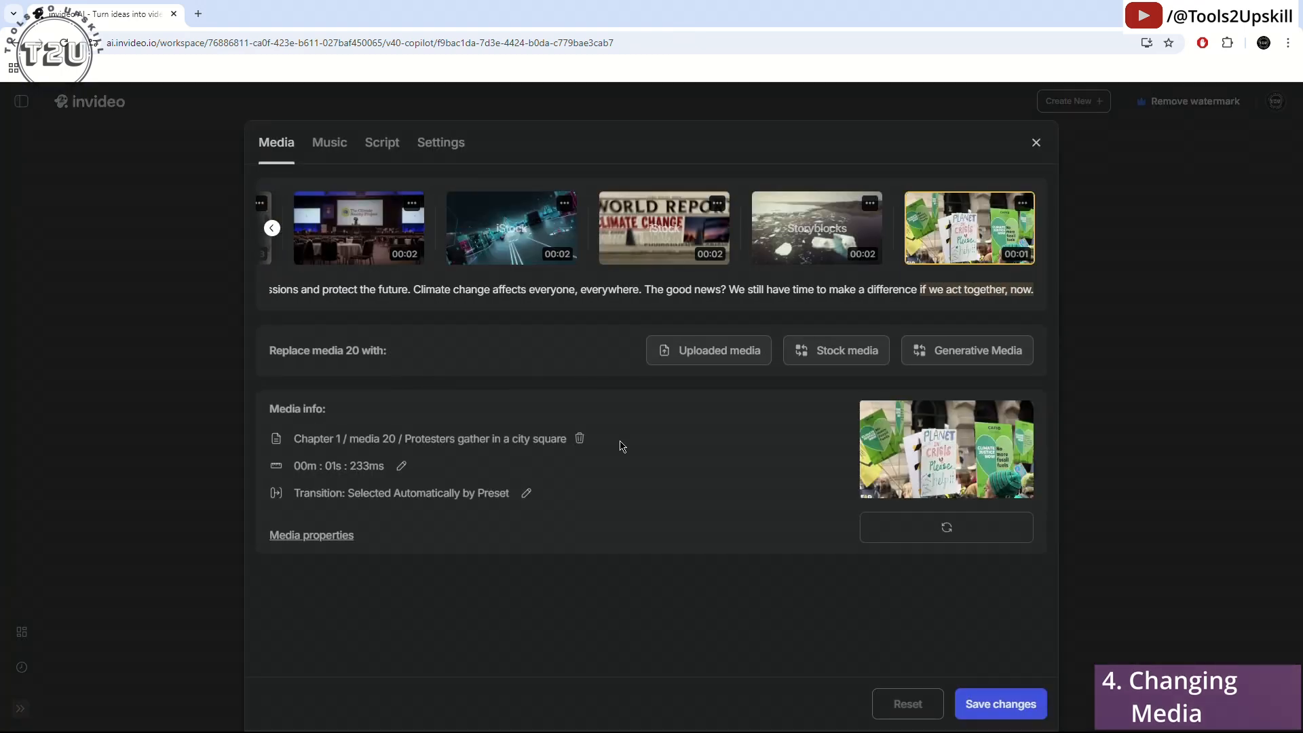
click(272, 228)
click(272, 228)
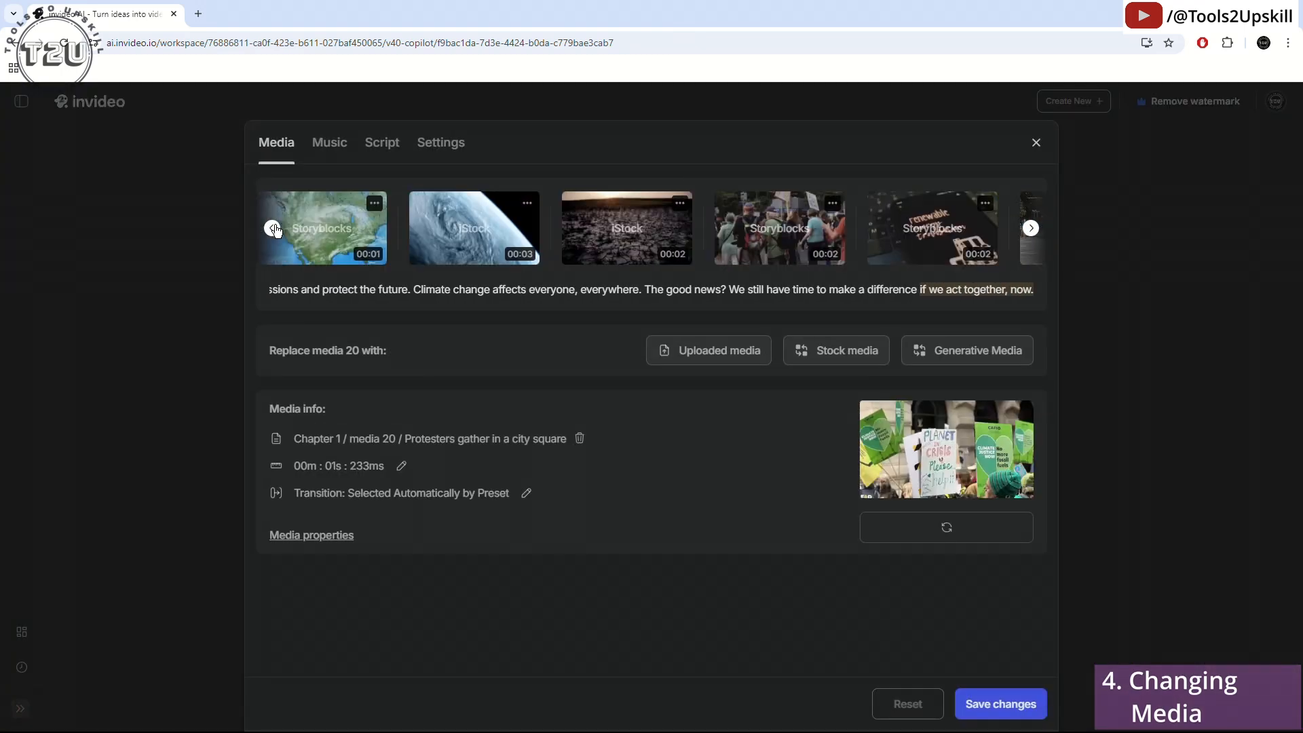
click(272, 228)
click(272, 228)
click(360, 228)
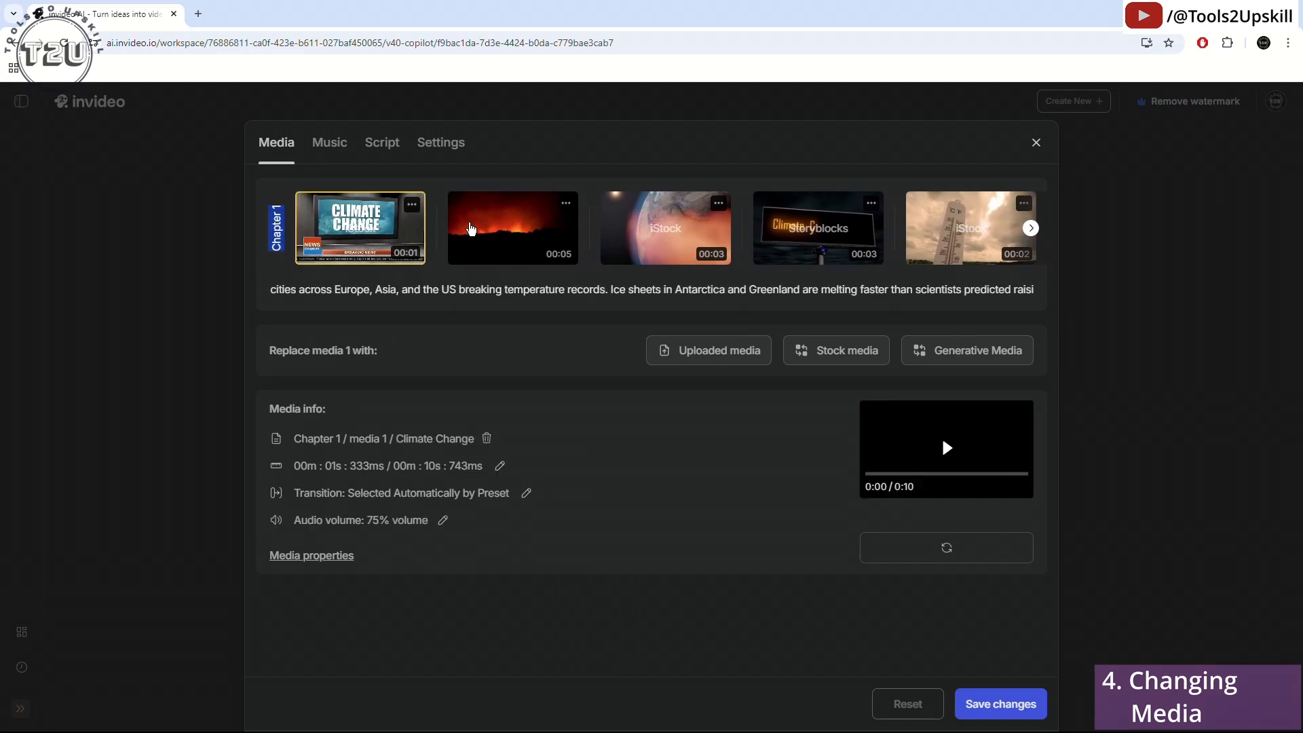
click(477, 229)
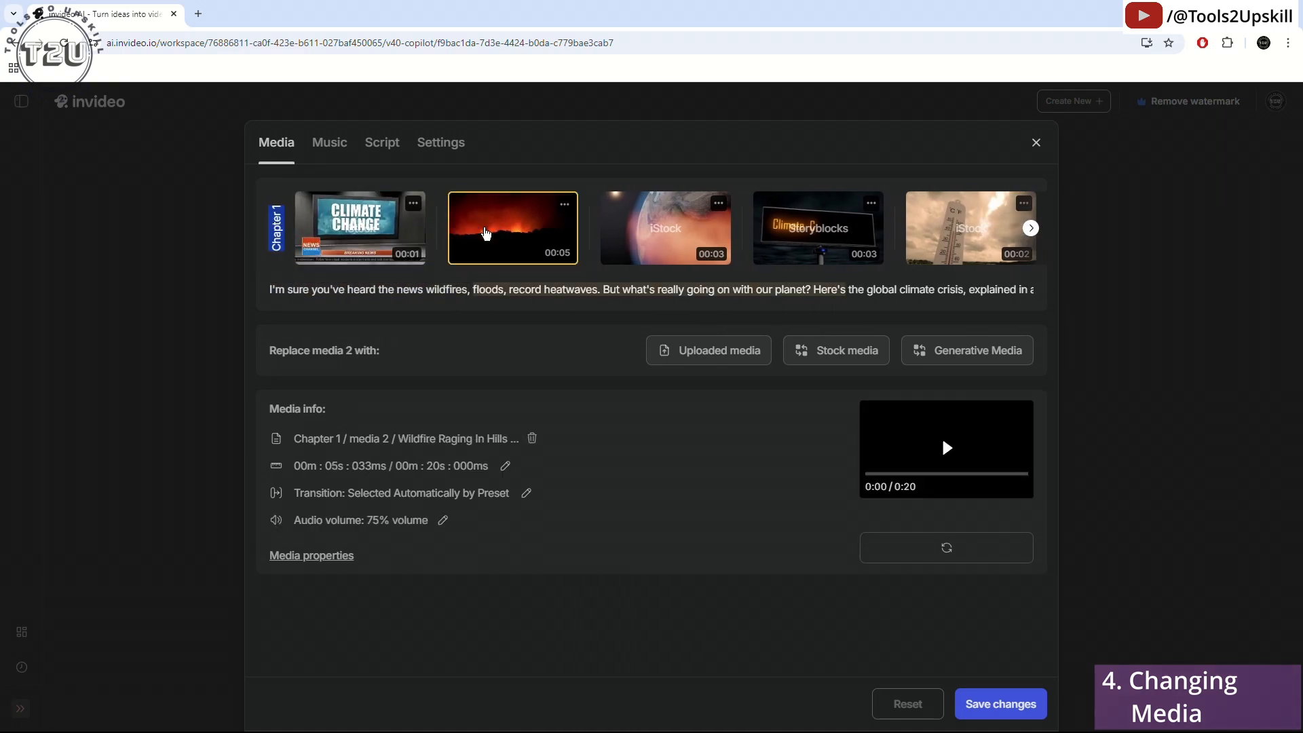
click(685, 233)
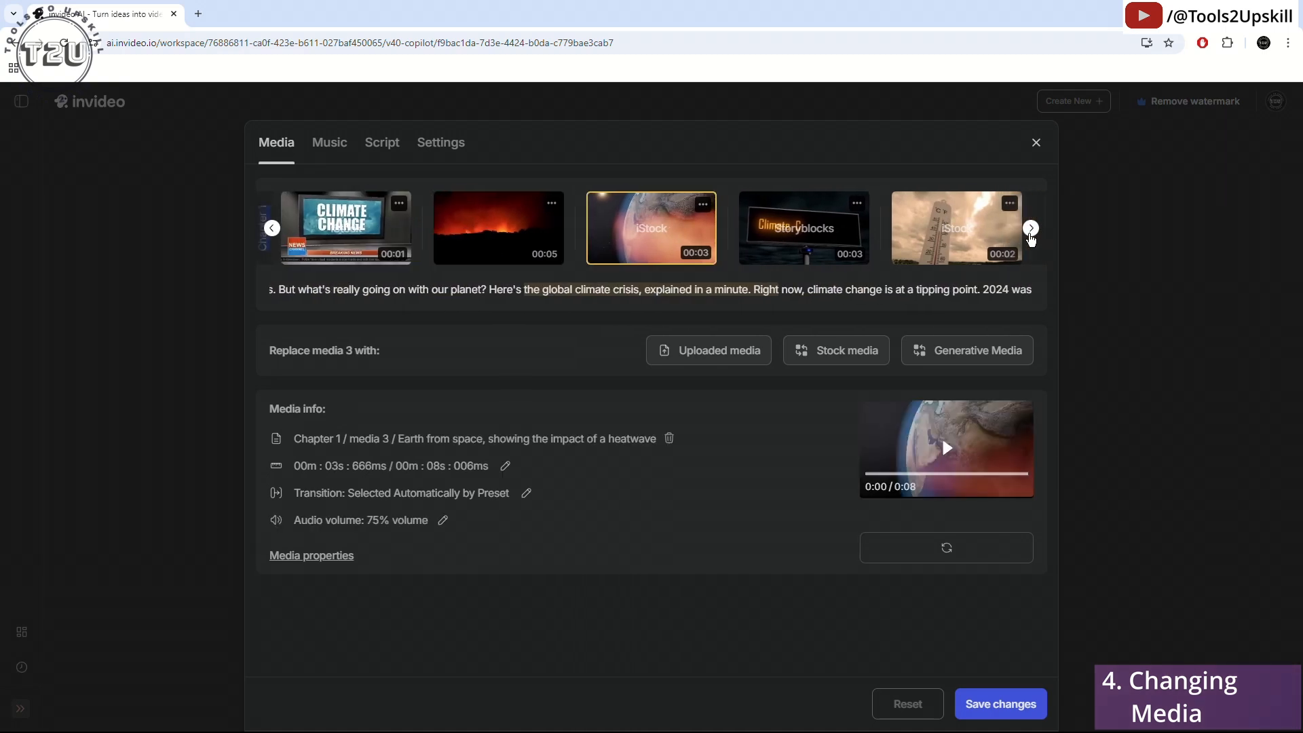
Browse the remaining clips and select media 19, the glacial landscape with floating icebergs
click(1031, 229)
click(1031, 231)
click(1030, 231)
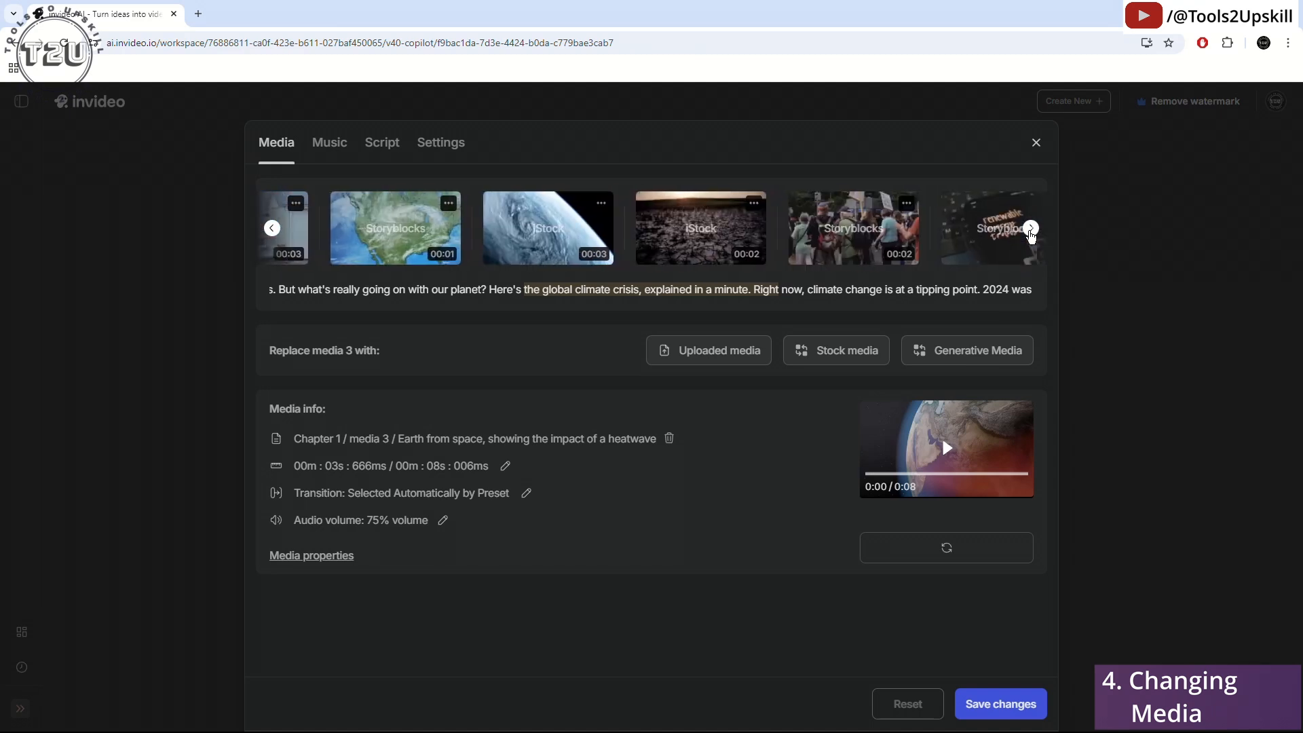
click(1031, 231)
click(1030, 230)
click(1030, 231)
click(1031, 231)
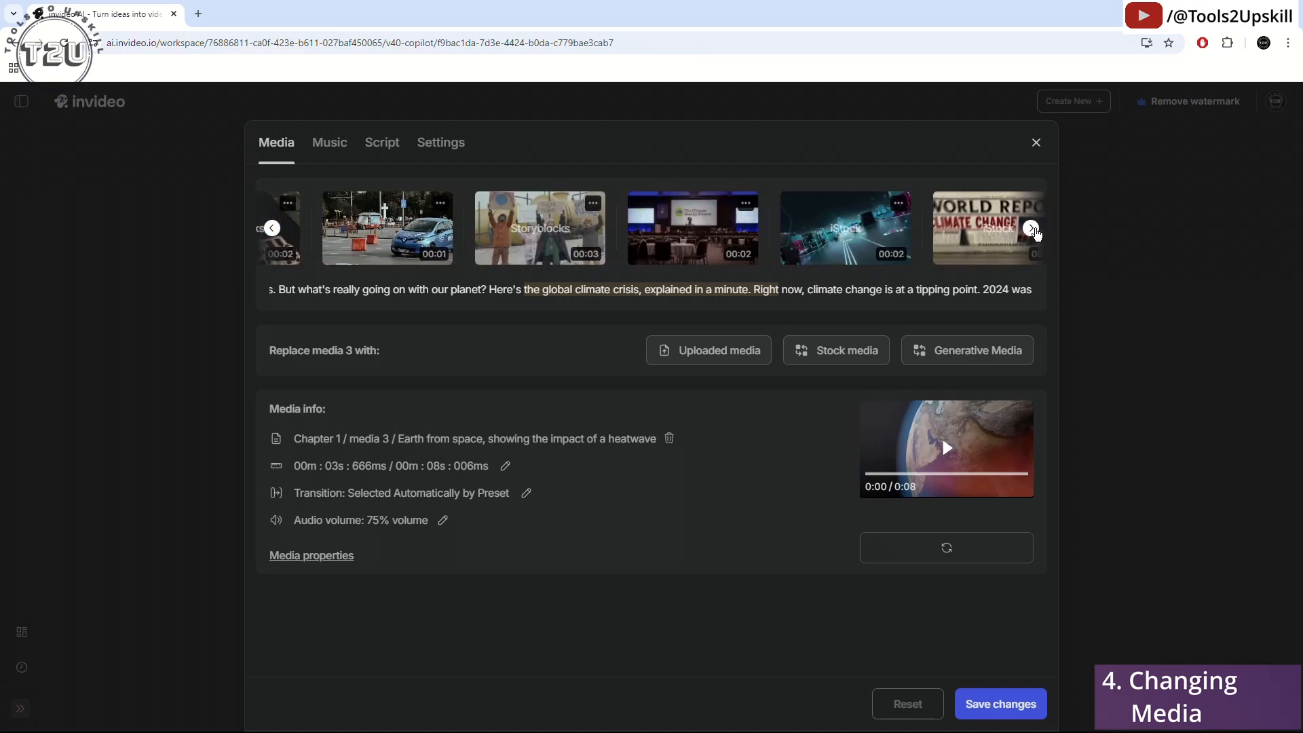
click(1031, 231)
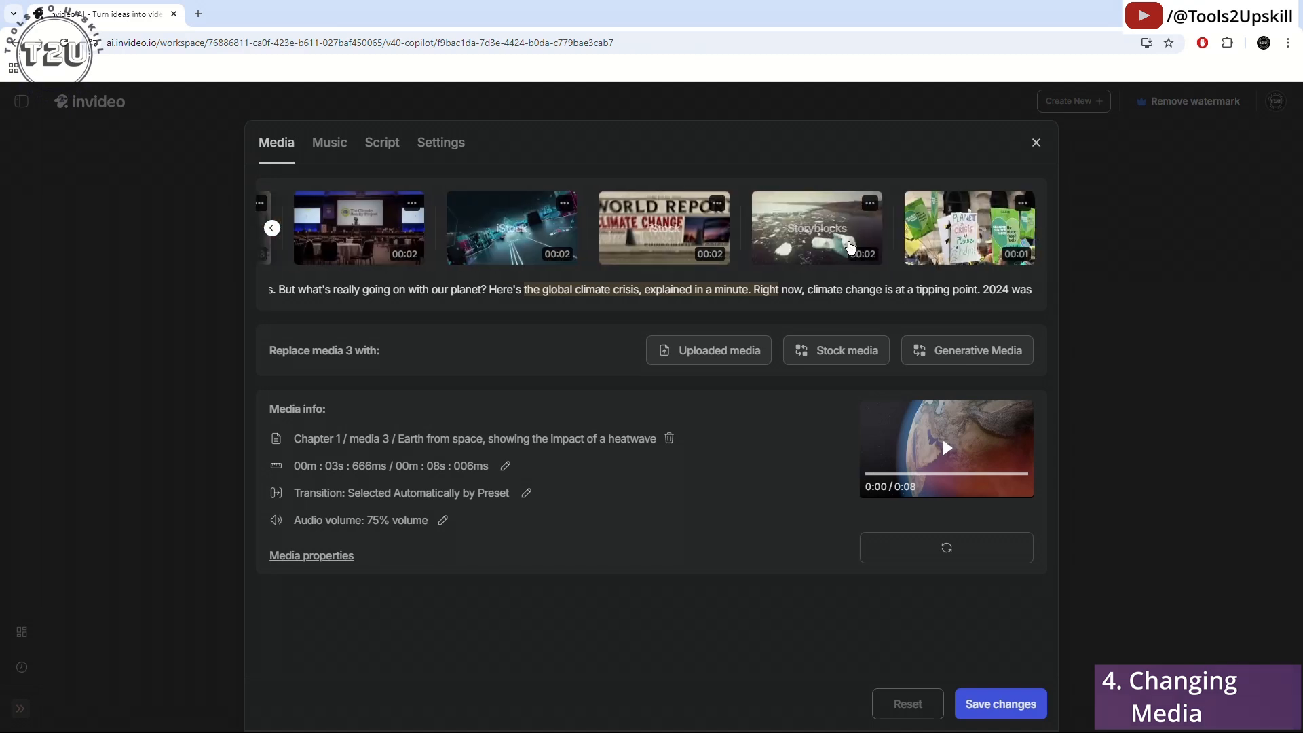
click(804, 238)
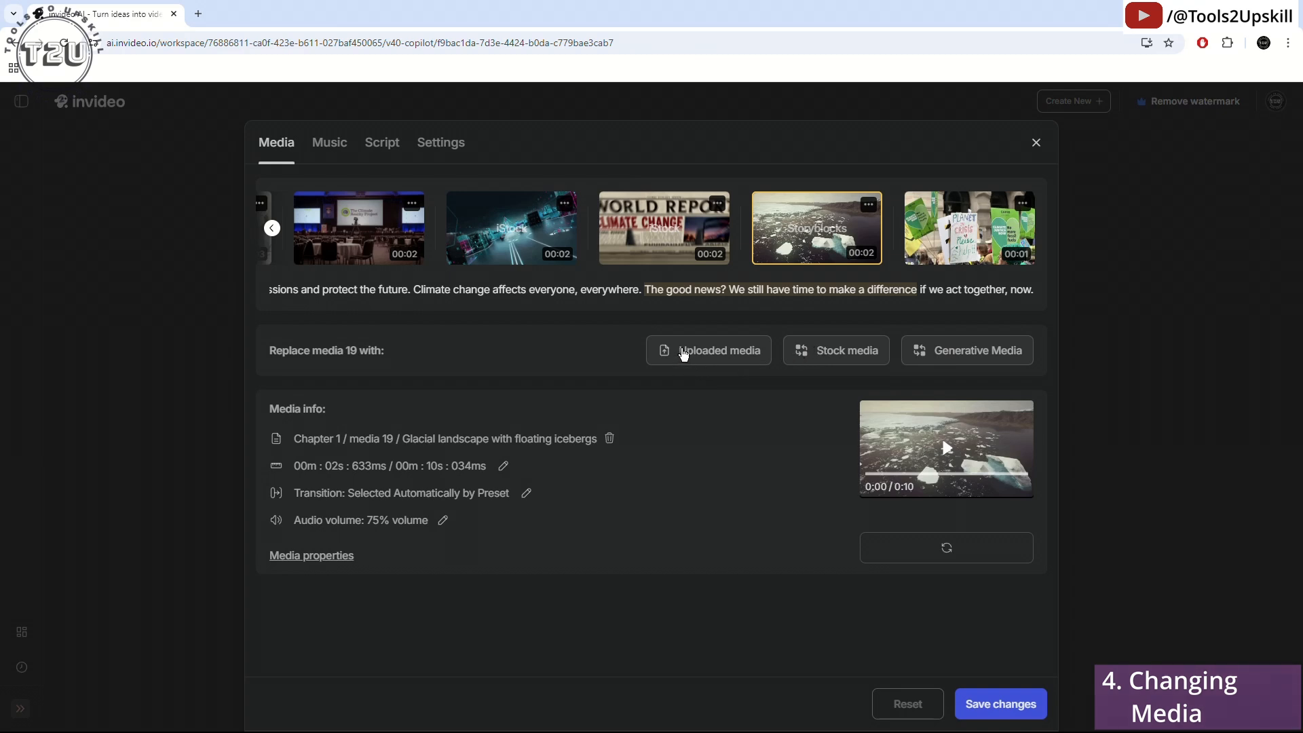
View the uploaded-media replacement option for media 19 and its file picker, cancelling without choosing a file
click(683, 353)
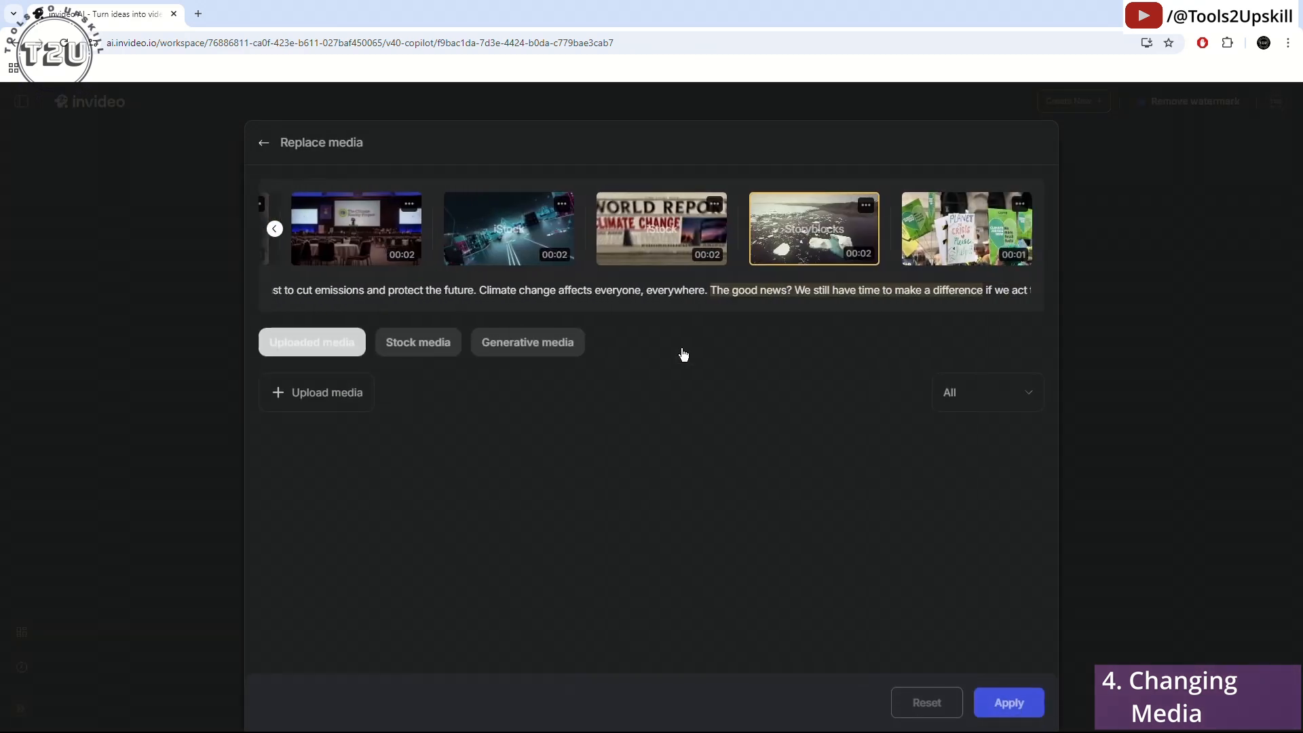
click(311, 390)
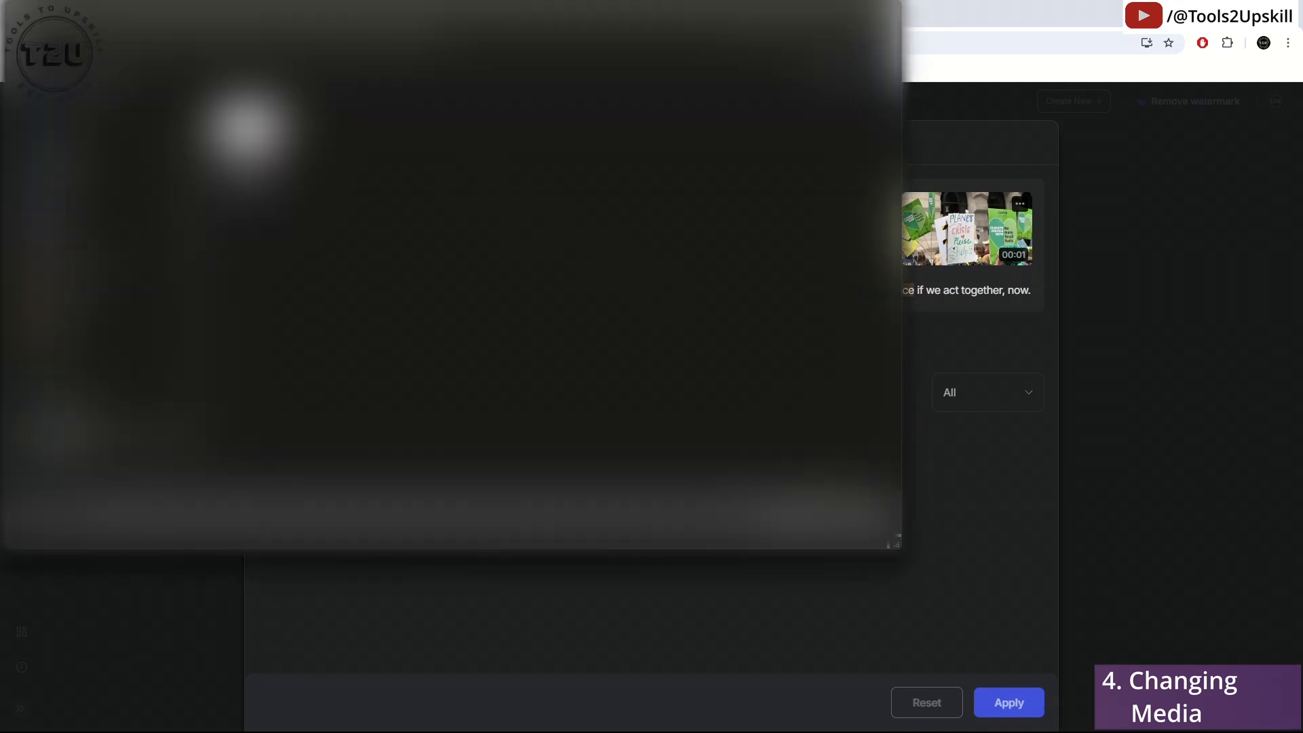
key(Escape)
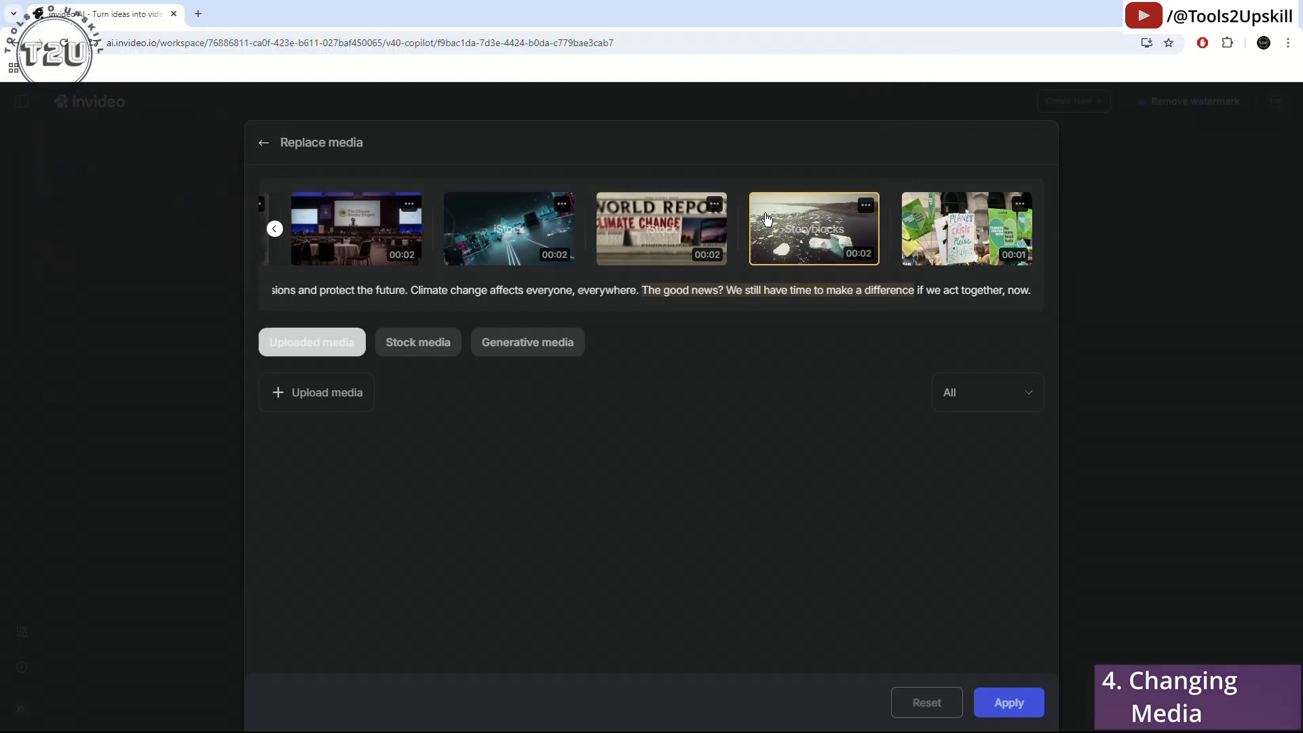
Search the stock media for "optimistic" and "hope" as replacements for media 19 and look through the results
click(429, 342)
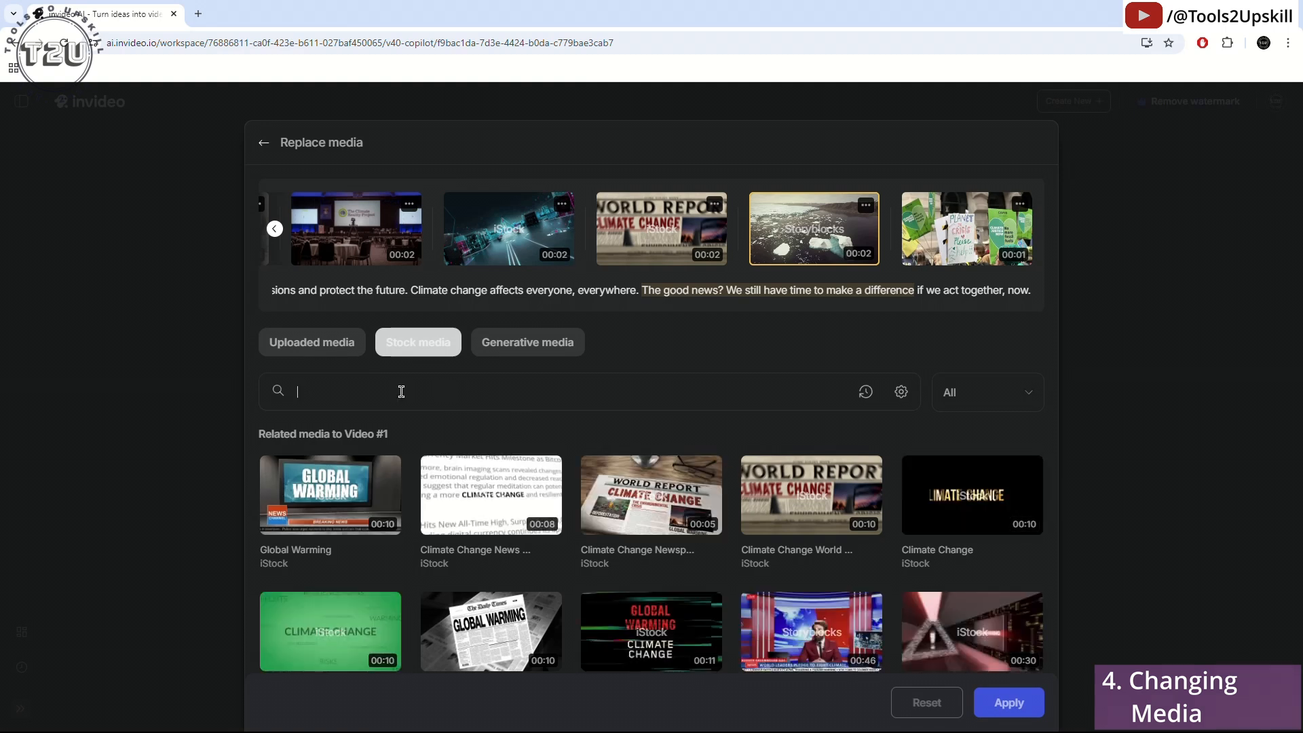
text(optimistic)
key(Return)
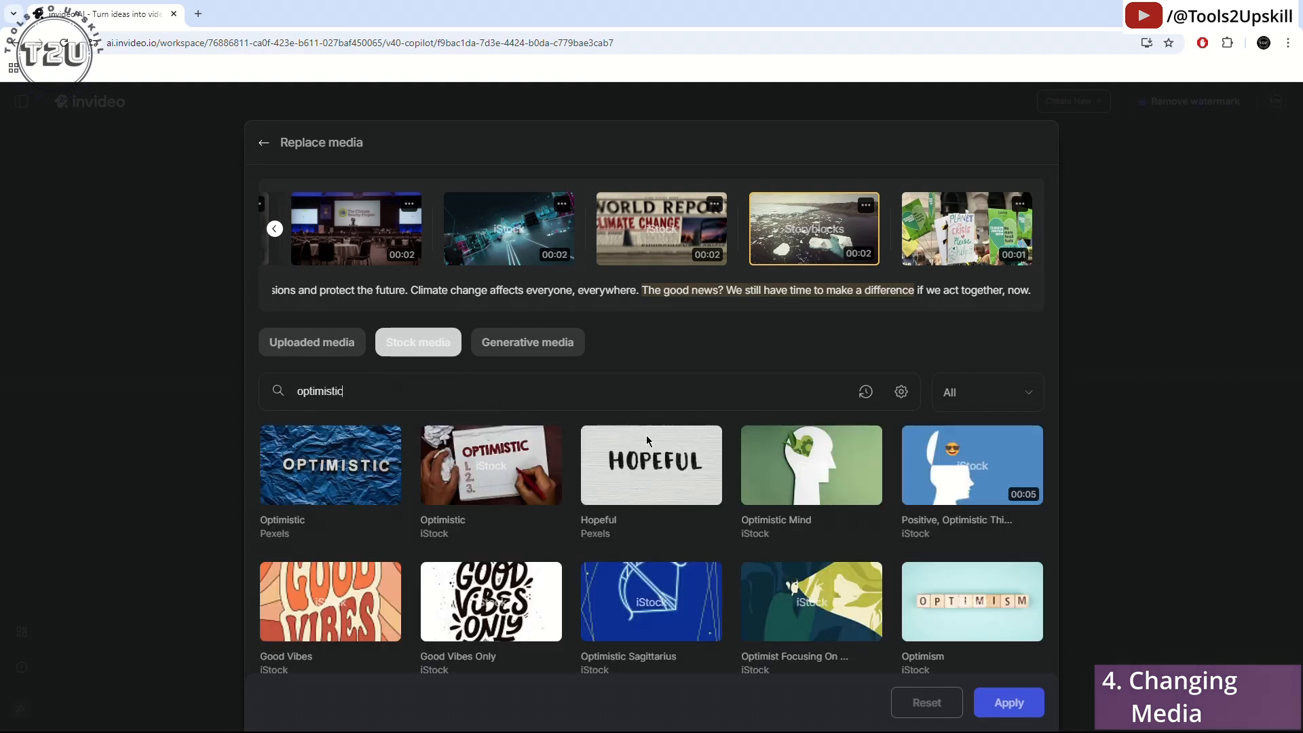
scroll(647, 441, down, 3)
scroll(590, 518, up, 3)
scroll(693, 553, down, 10)
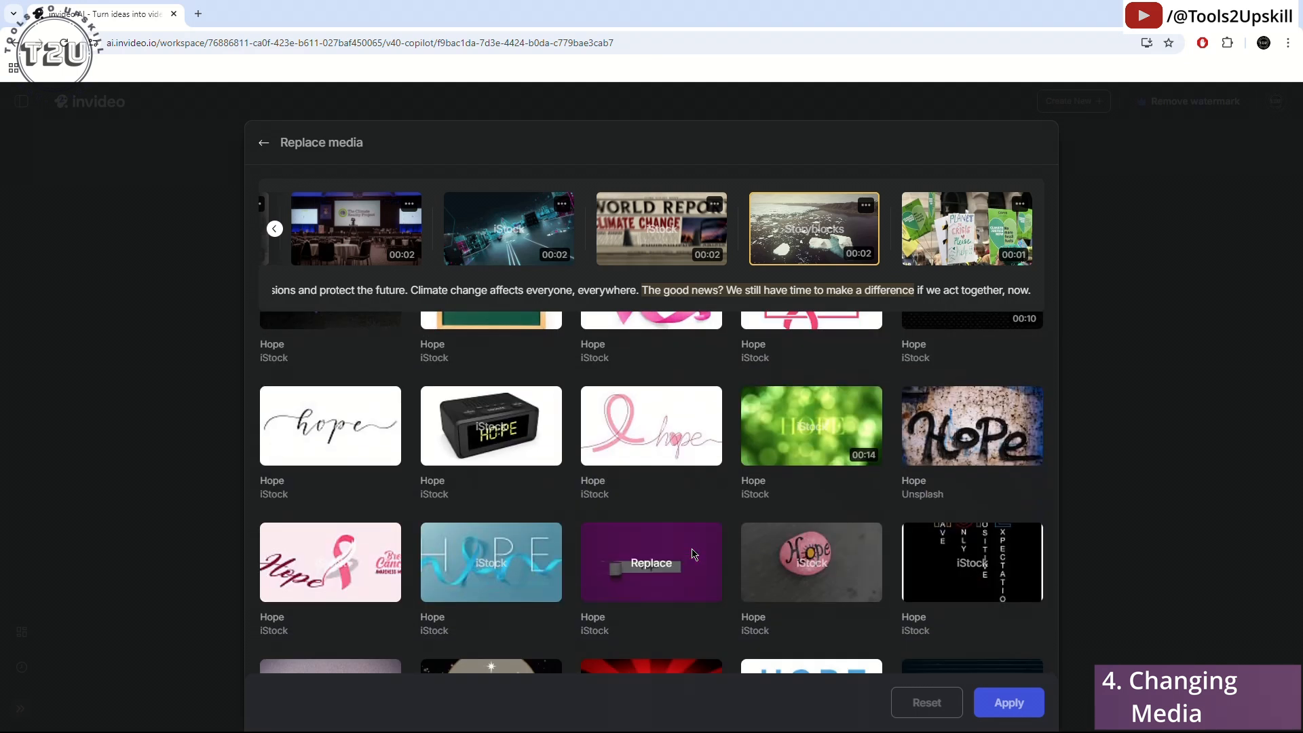
scroll(693, 553, up, 8)
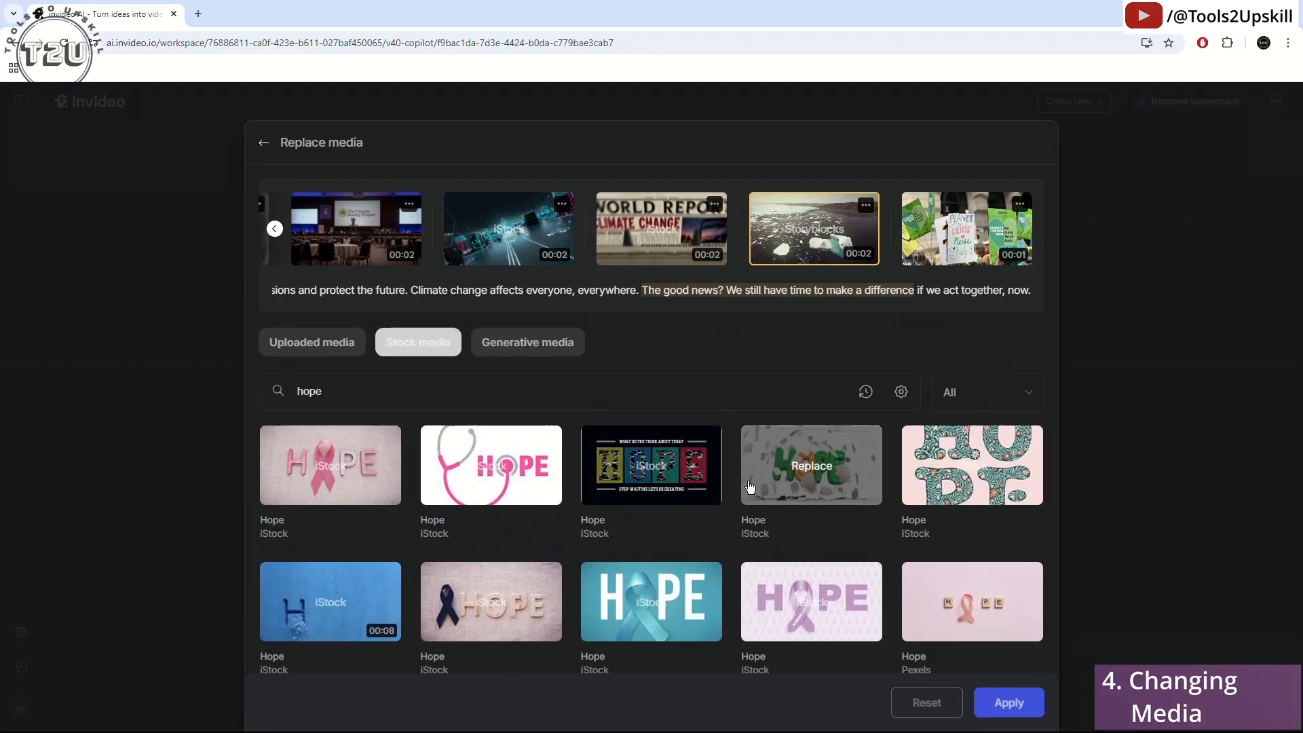
Search the stock media for "positive vibes" and look through the suggested replacements
drag(346, 389, 281, 391)
click(281, 391)
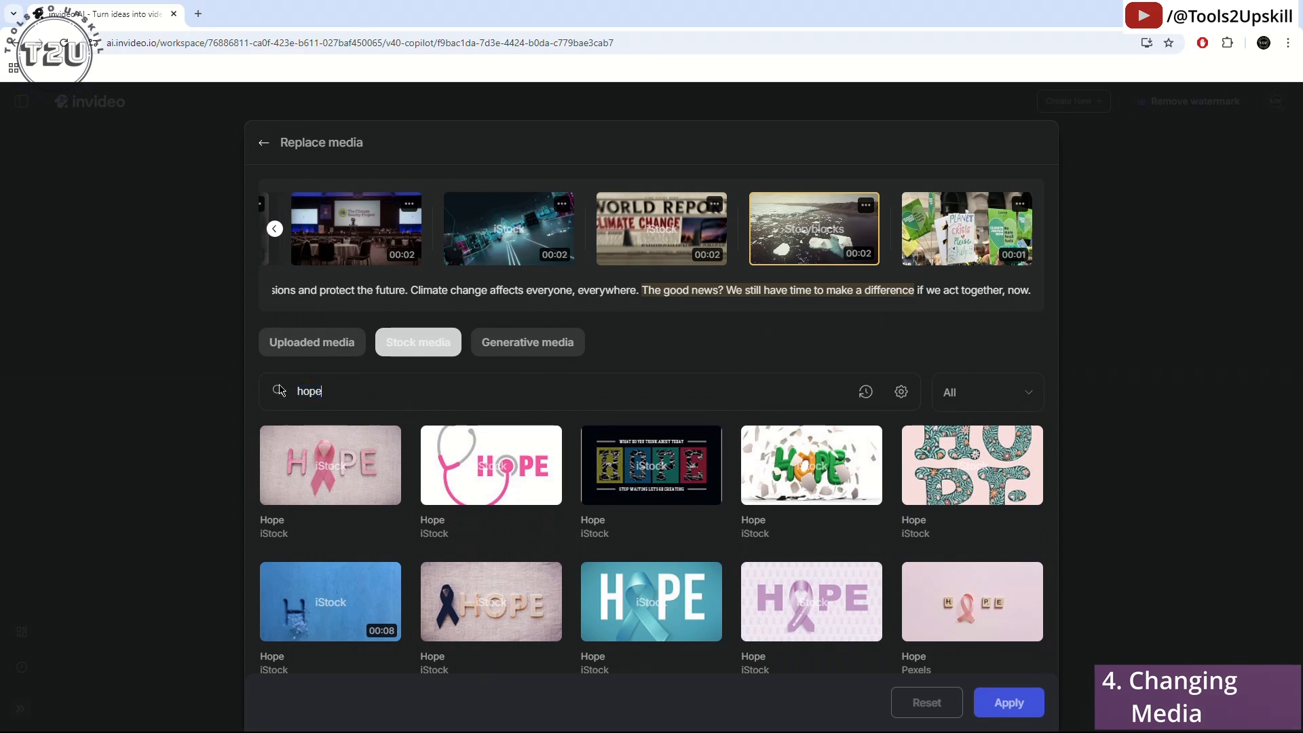
text(positive vibes)
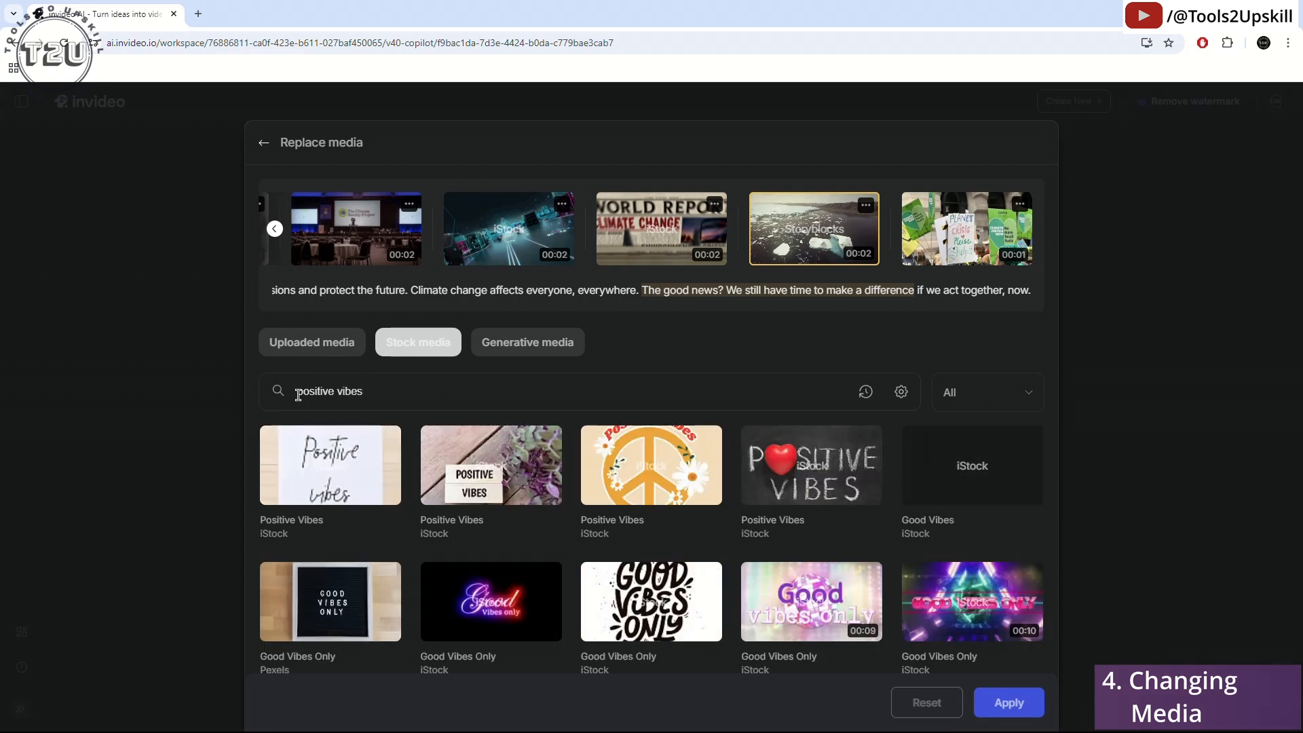
drag(297, 395, 370, 387)
scroll(611, 536, down, 5)
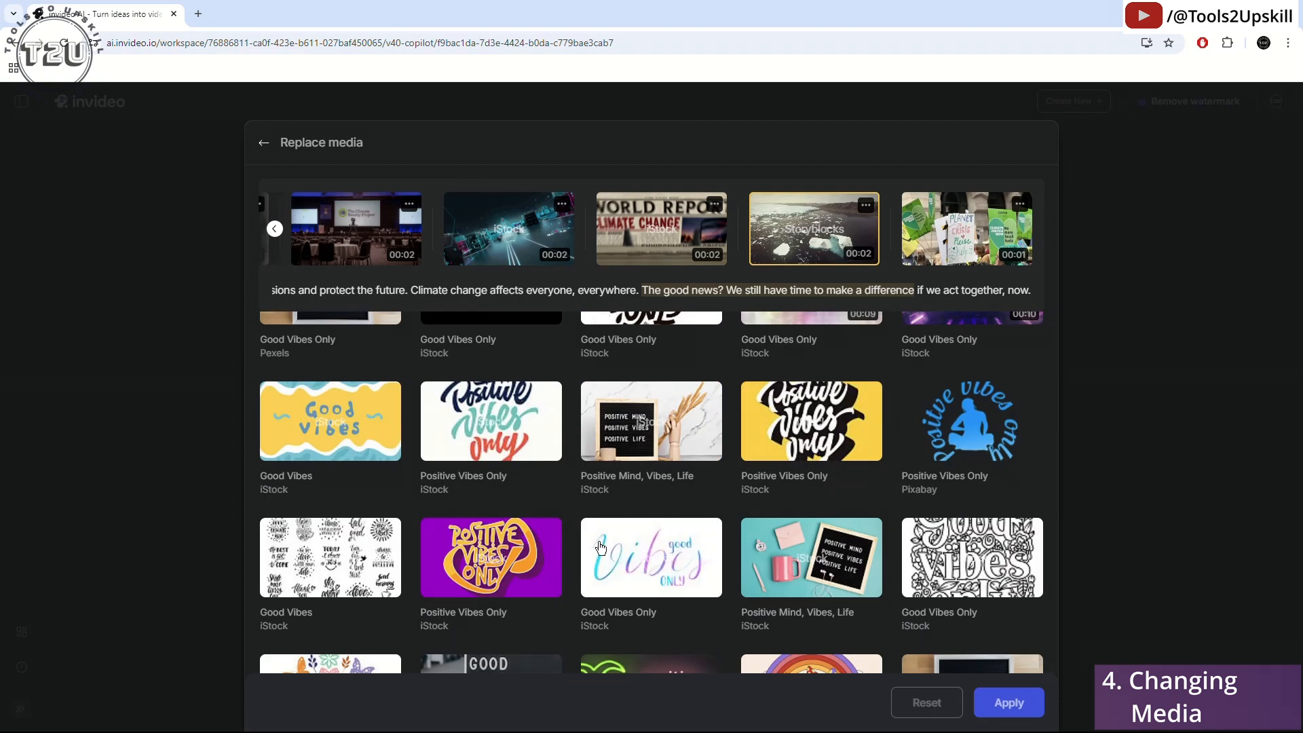
scroll(729, 549, down, 5)
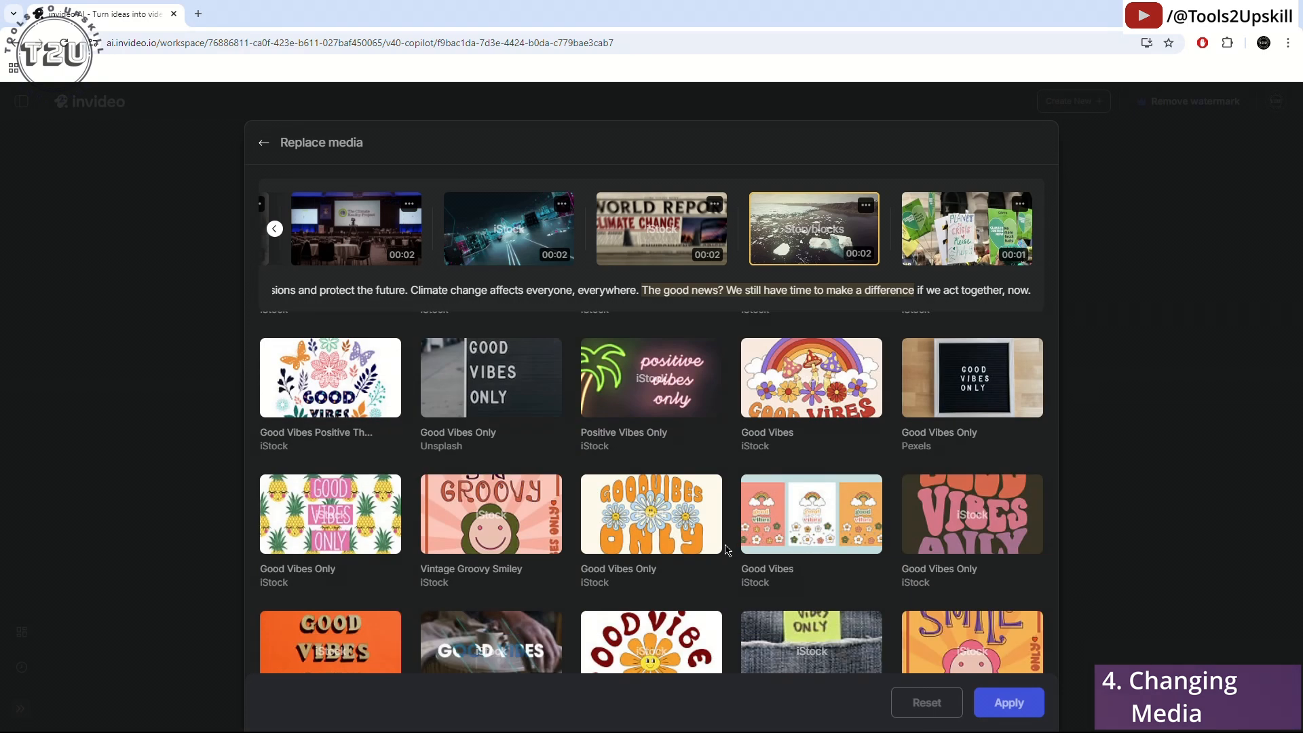
scroll(726, 550, up, 10)
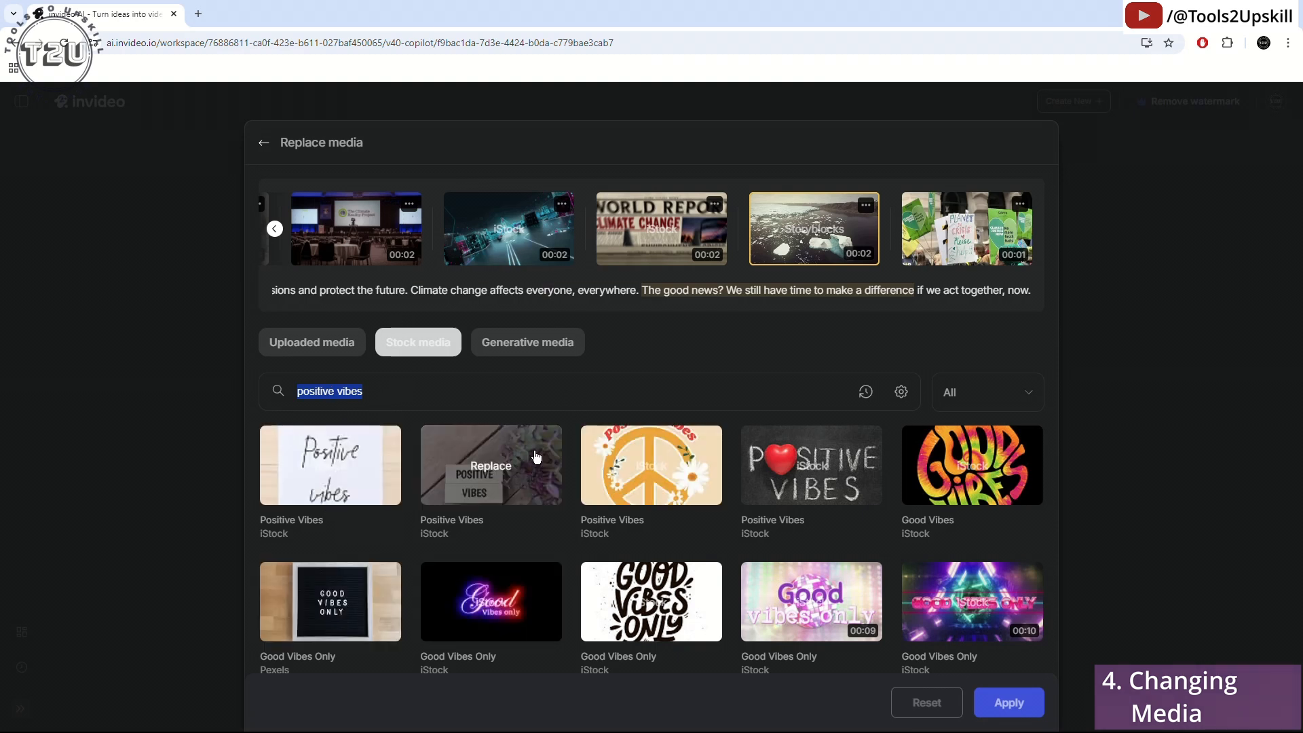
Review the stock media source preferences without changing them and return to the details of media 19
click(902, 391)
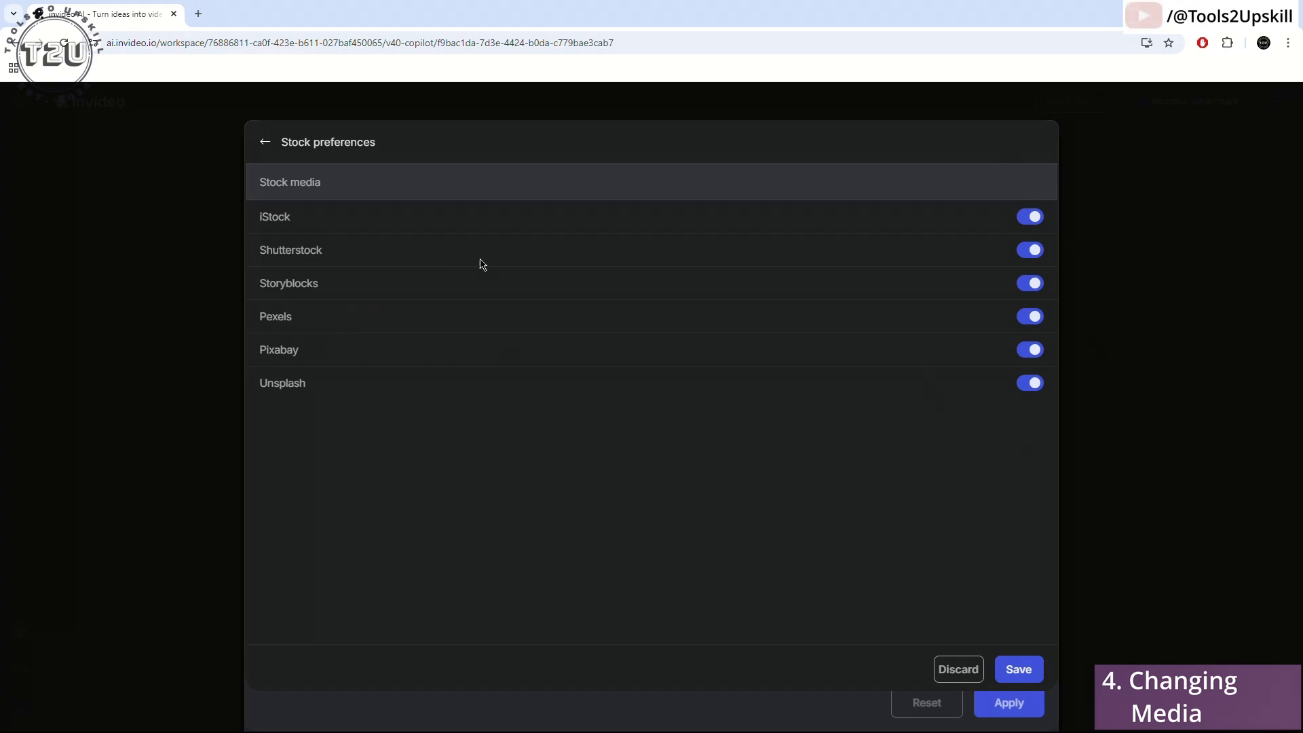
click(264, 142)
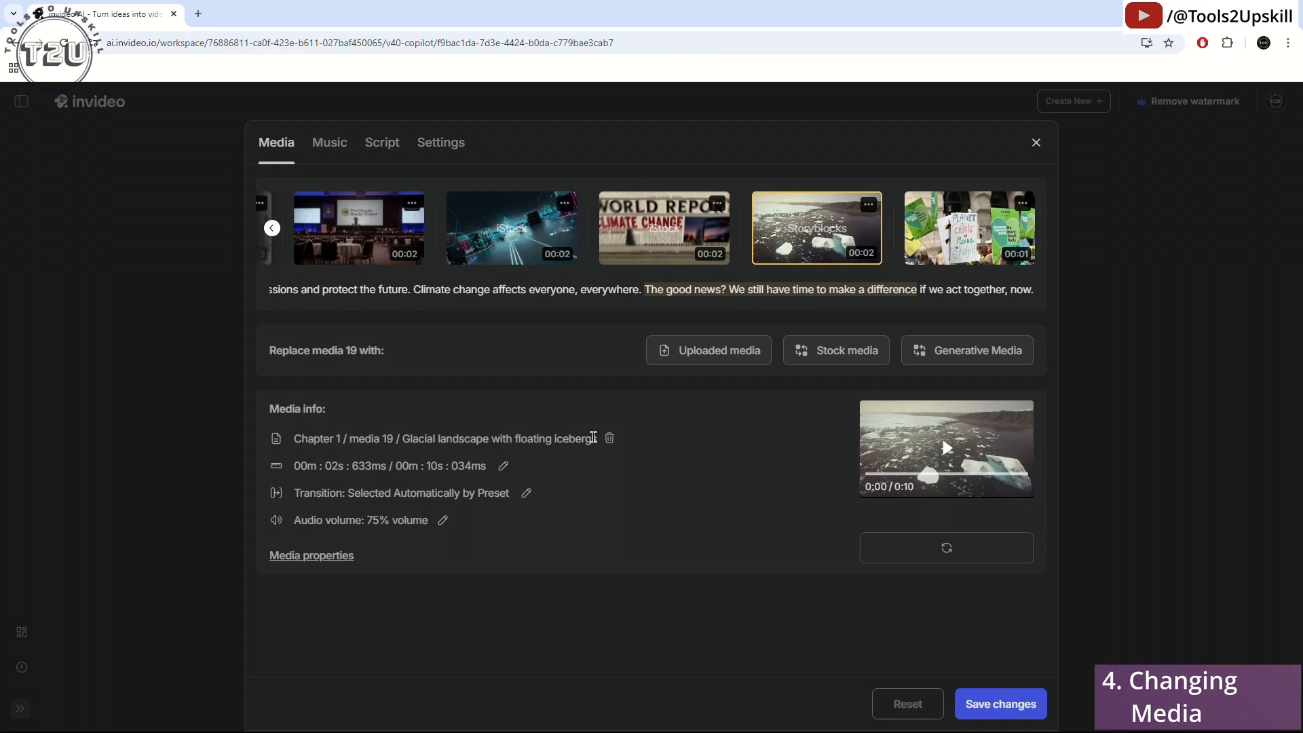
click(609, 439)
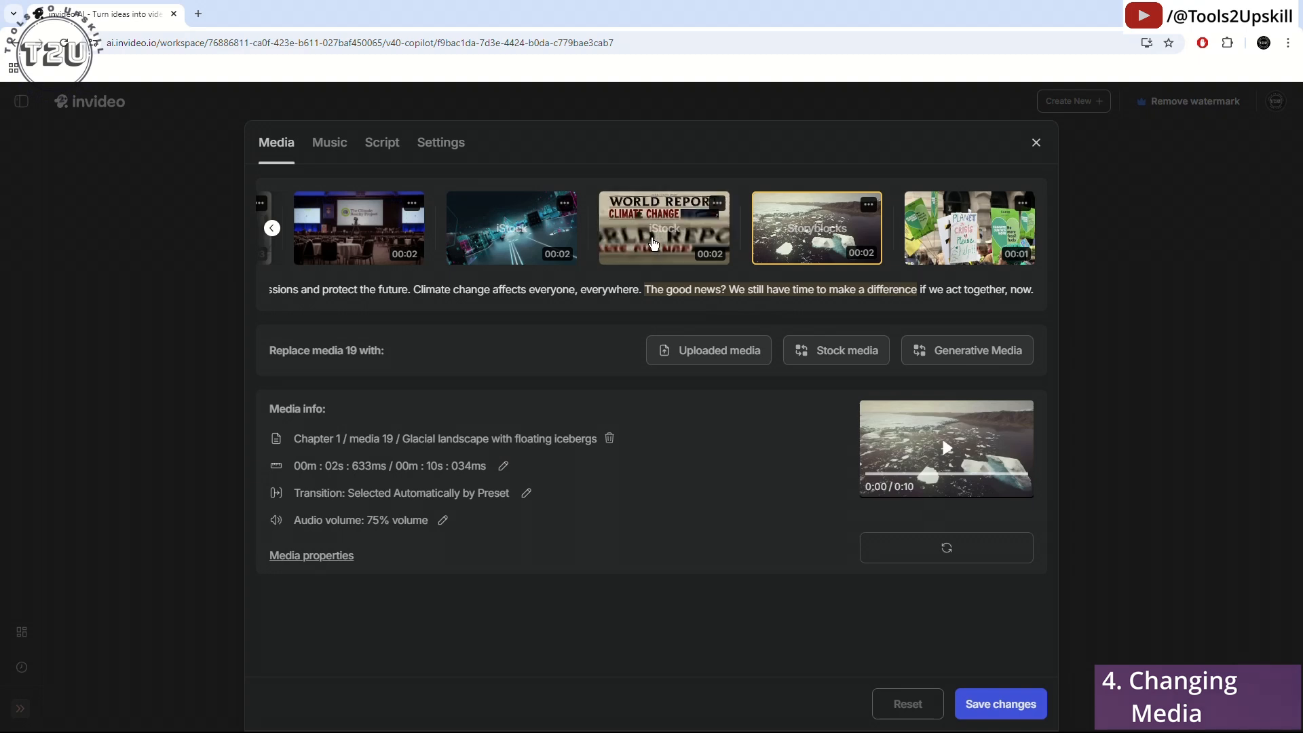
Browse back through the chapter's clips from media 18 to media 1, checking the media info of several along the way
click(653, 243)
click(514, 234)
click(465, 246)
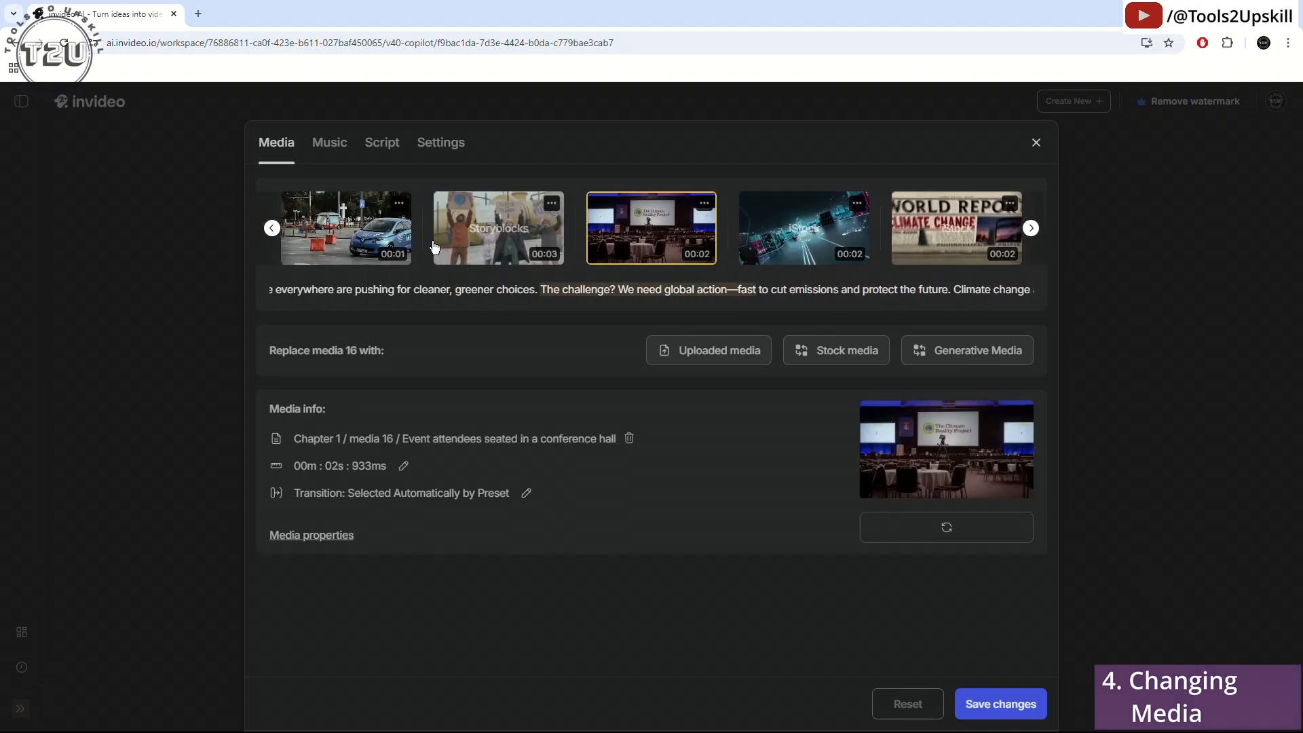
click(394, 246)
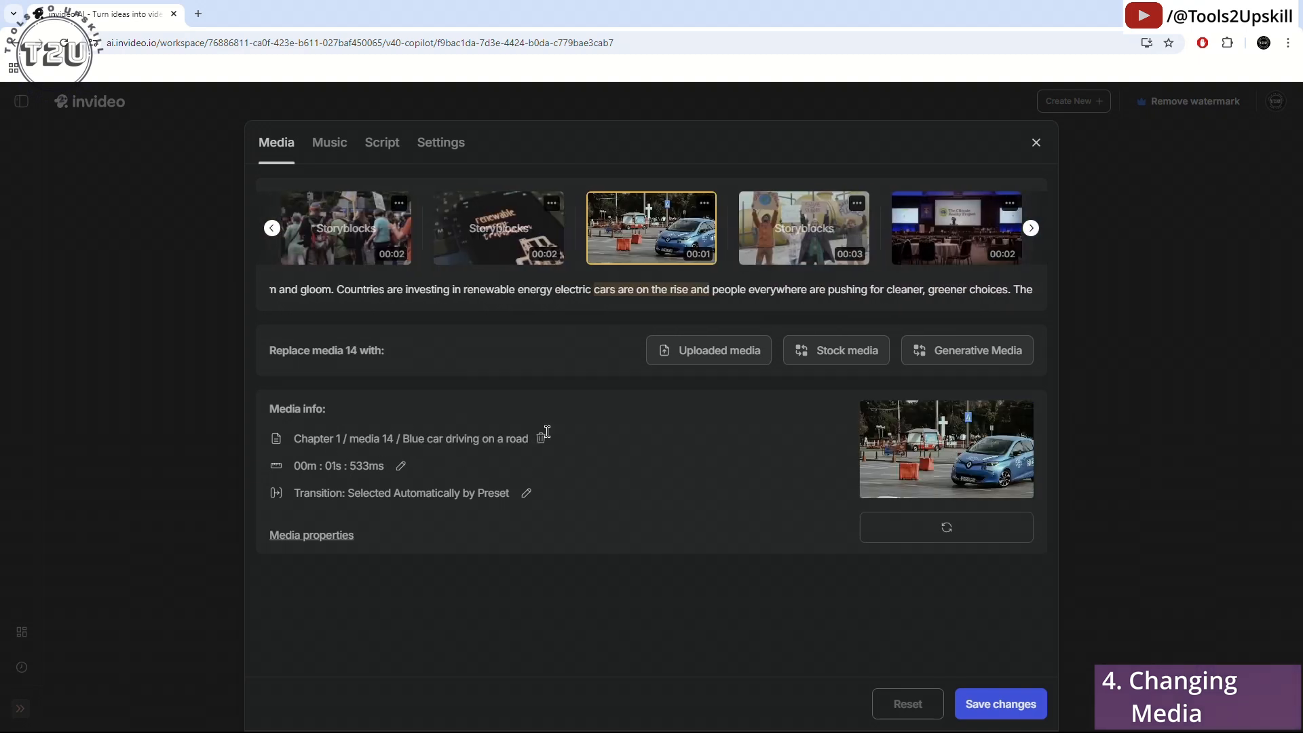
click(408, 229)
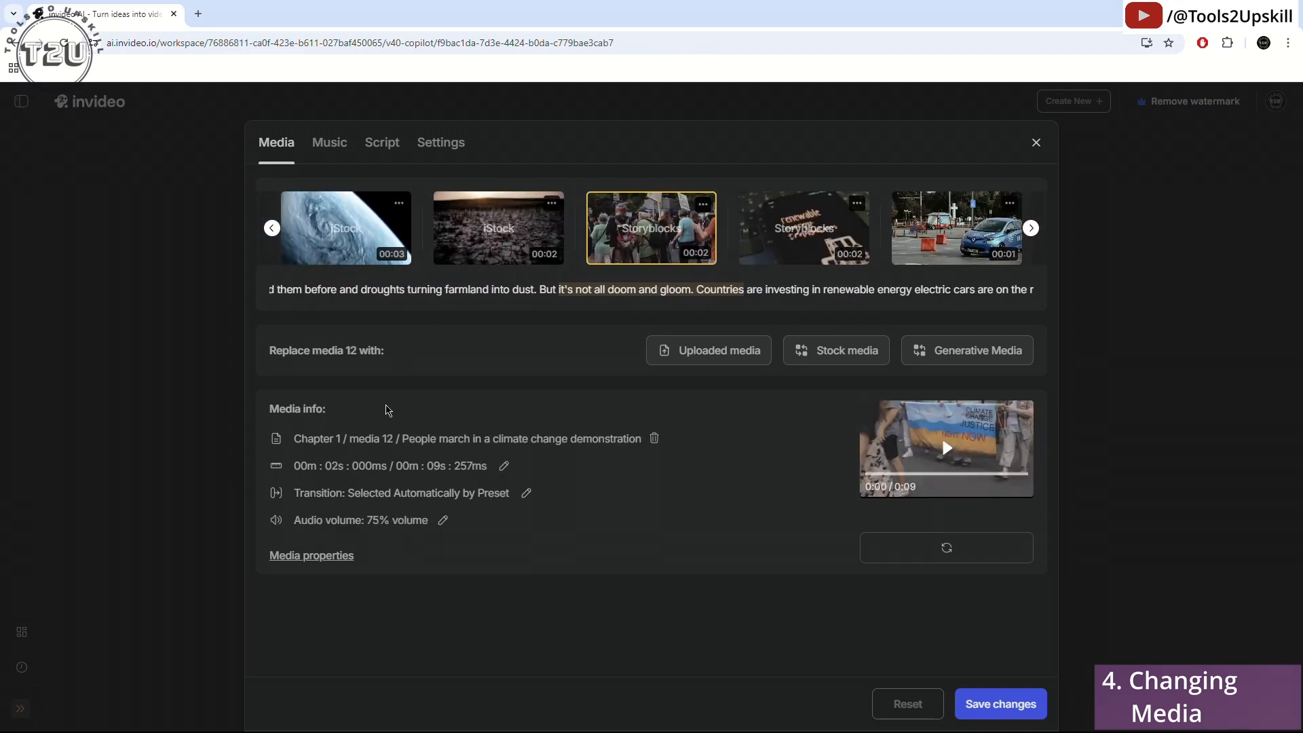
click(271, 227)
click(271, 228)
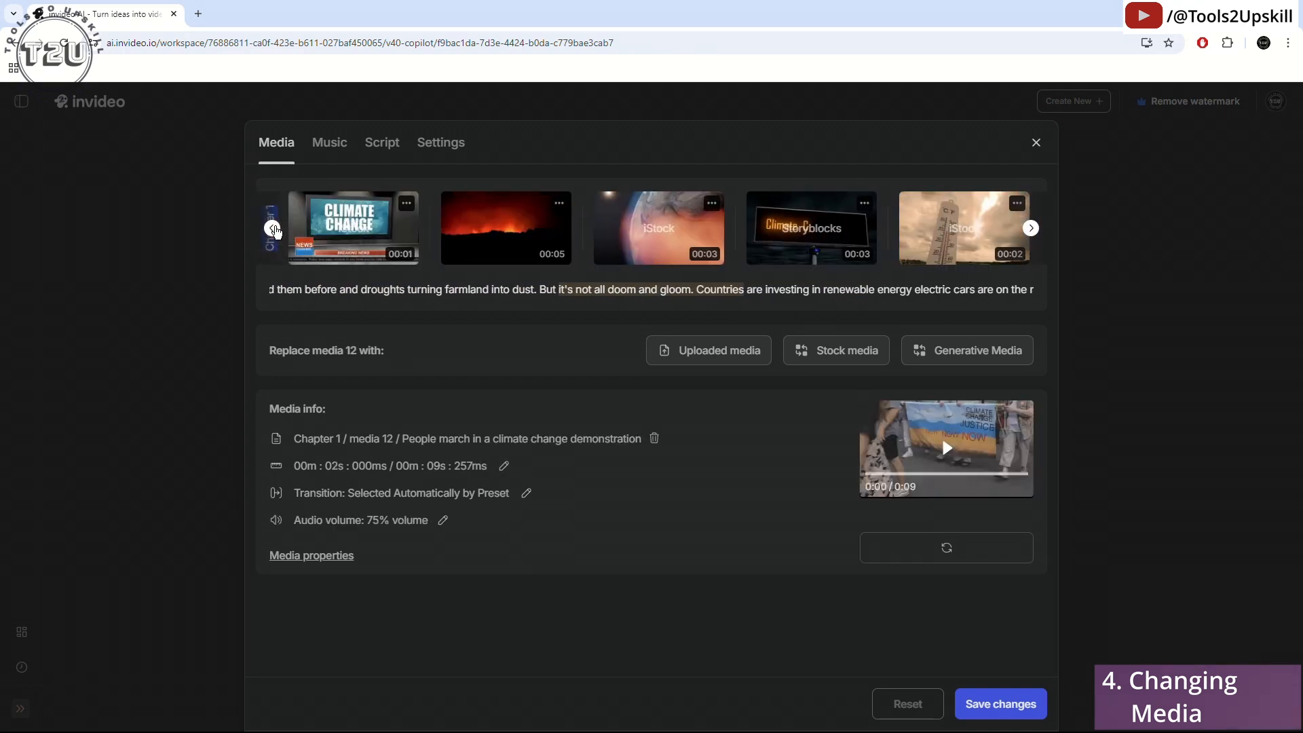
click(343, 235)
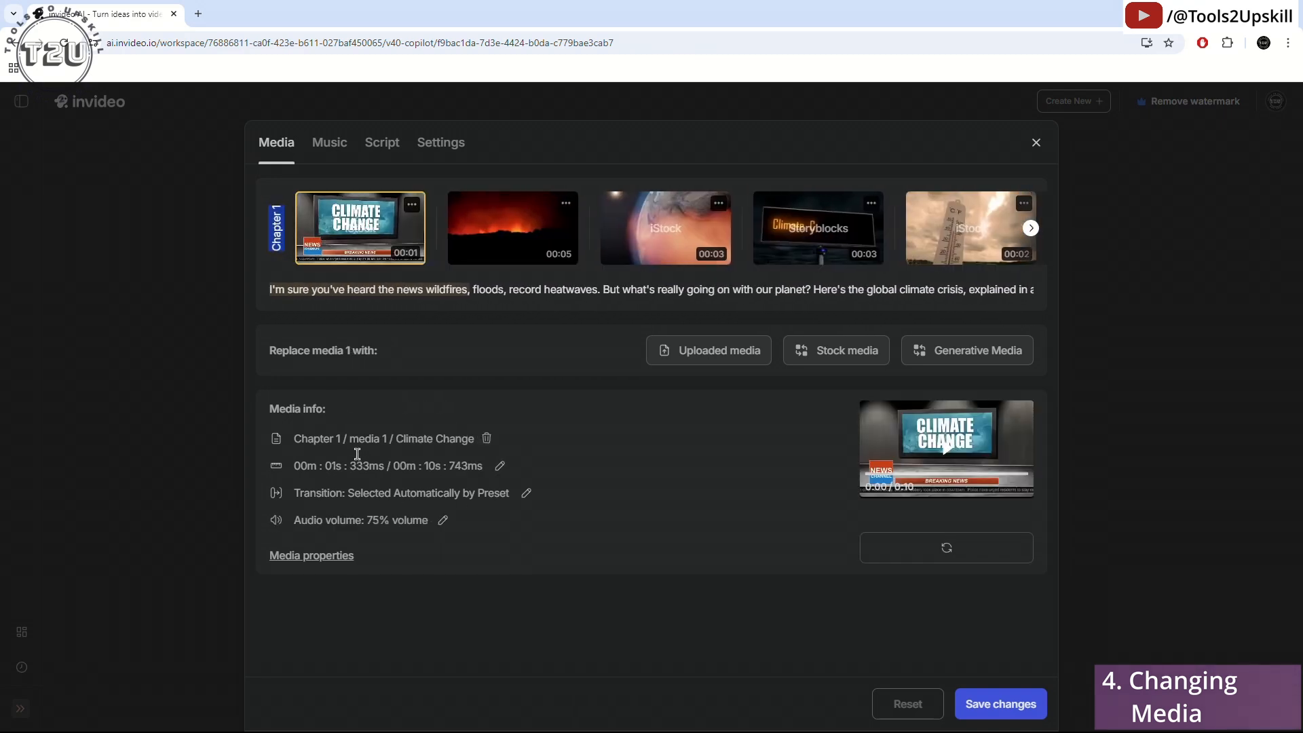
View the trim settings of media 1, switching automatic trimming off and back on
click(500, 468)
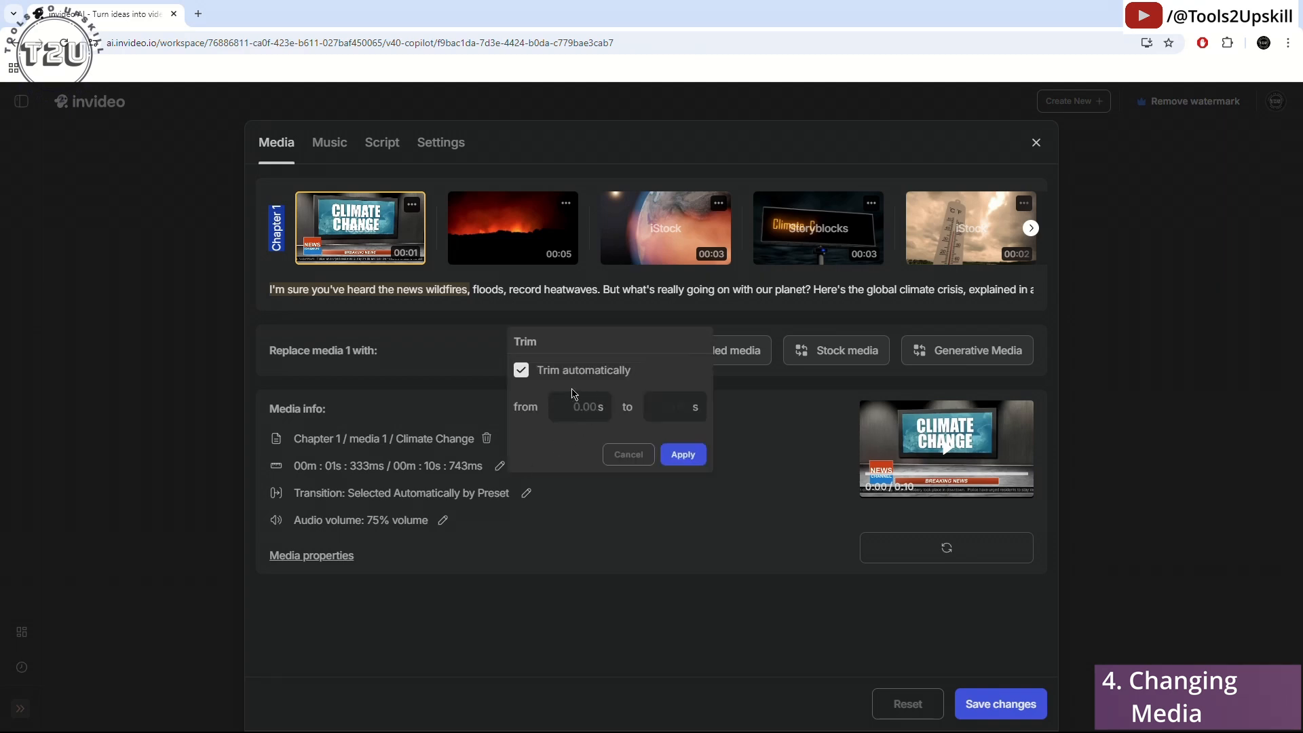
click(521, 371)
click(520, 370)
Turn off automatic trimming for media 2 and apply a trim ending at 2.5 seconds
click(509, 227)
click(507, 467)
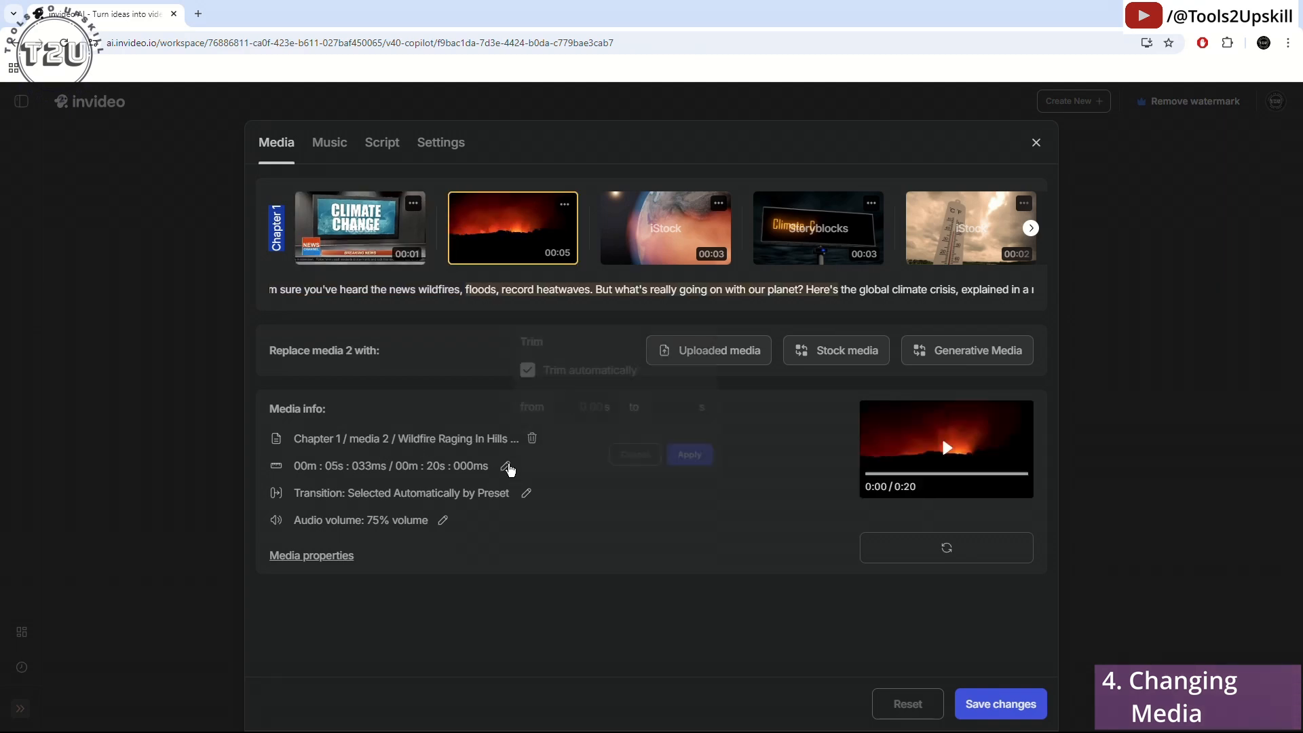
click(551, 378)
double_click(684, 408)
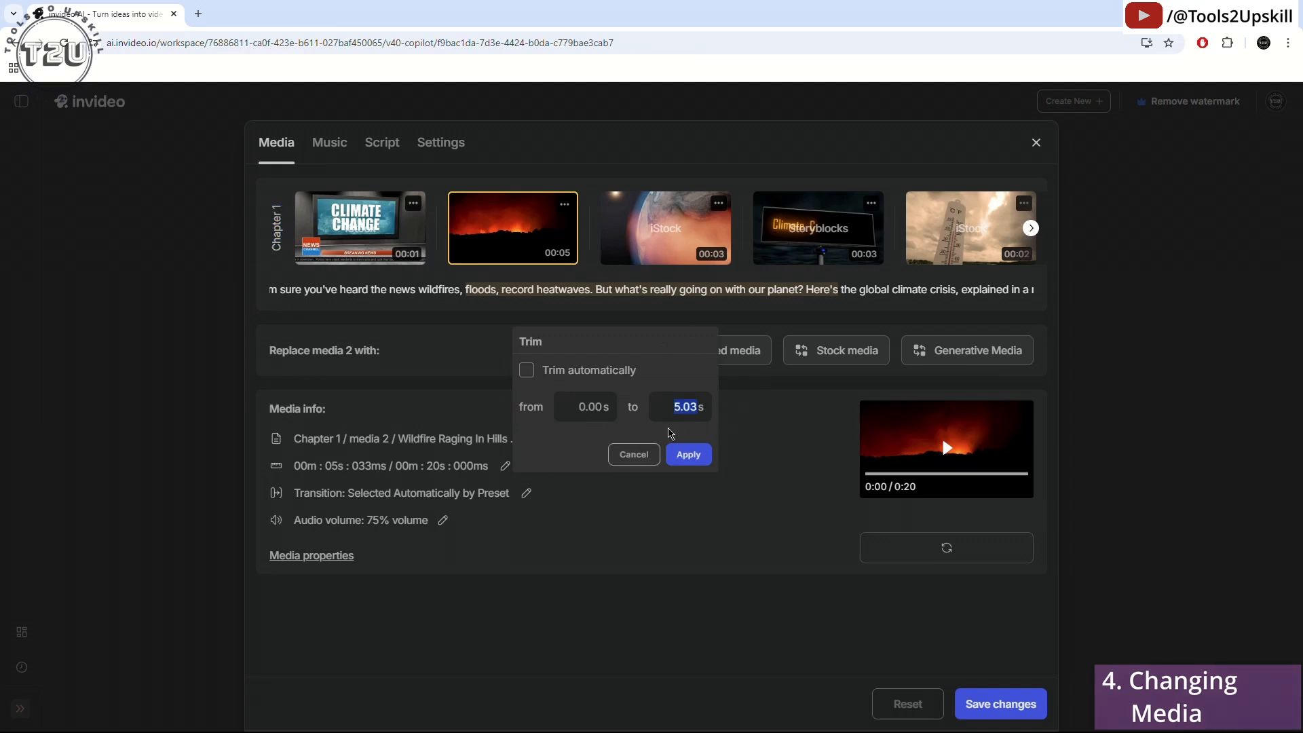
text(2.5)
click(690, 455)
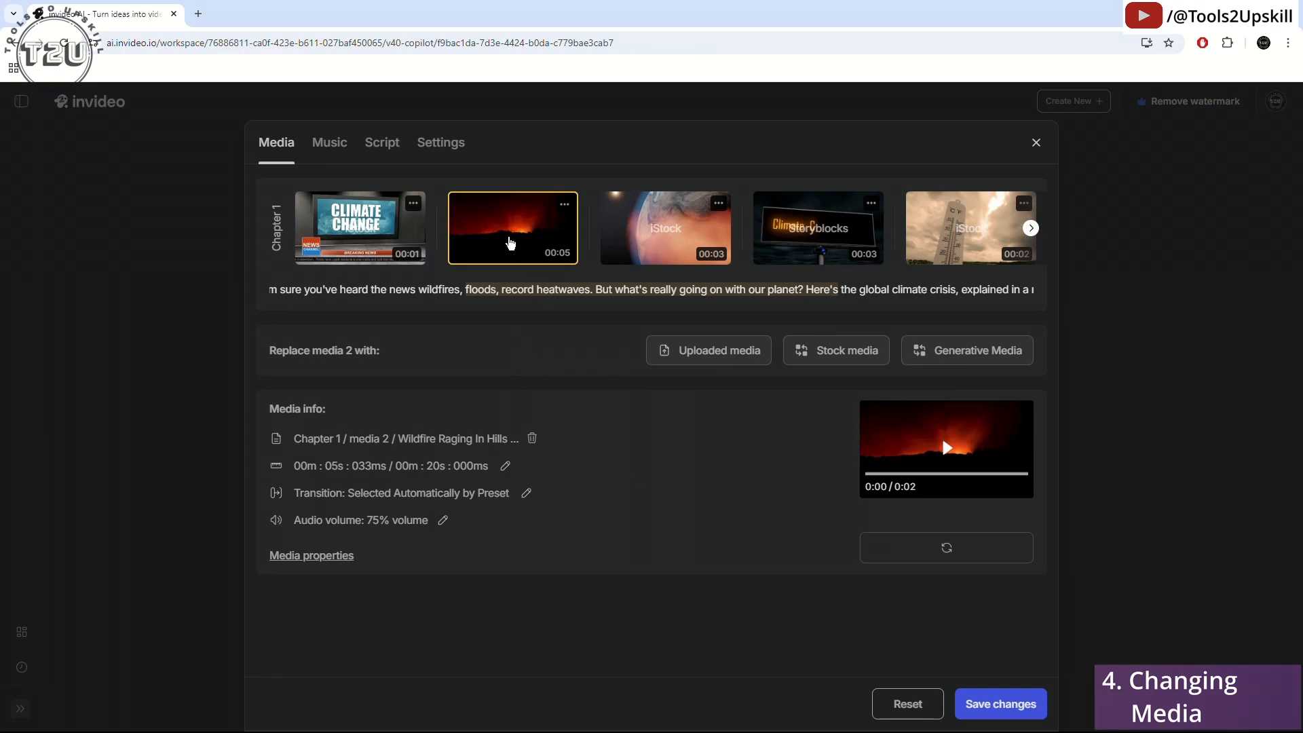
Cycle media 2 through the automatically suggested replacement clips until it uses the "Earth burning" clip
click(372, 245)
click(517, 244)
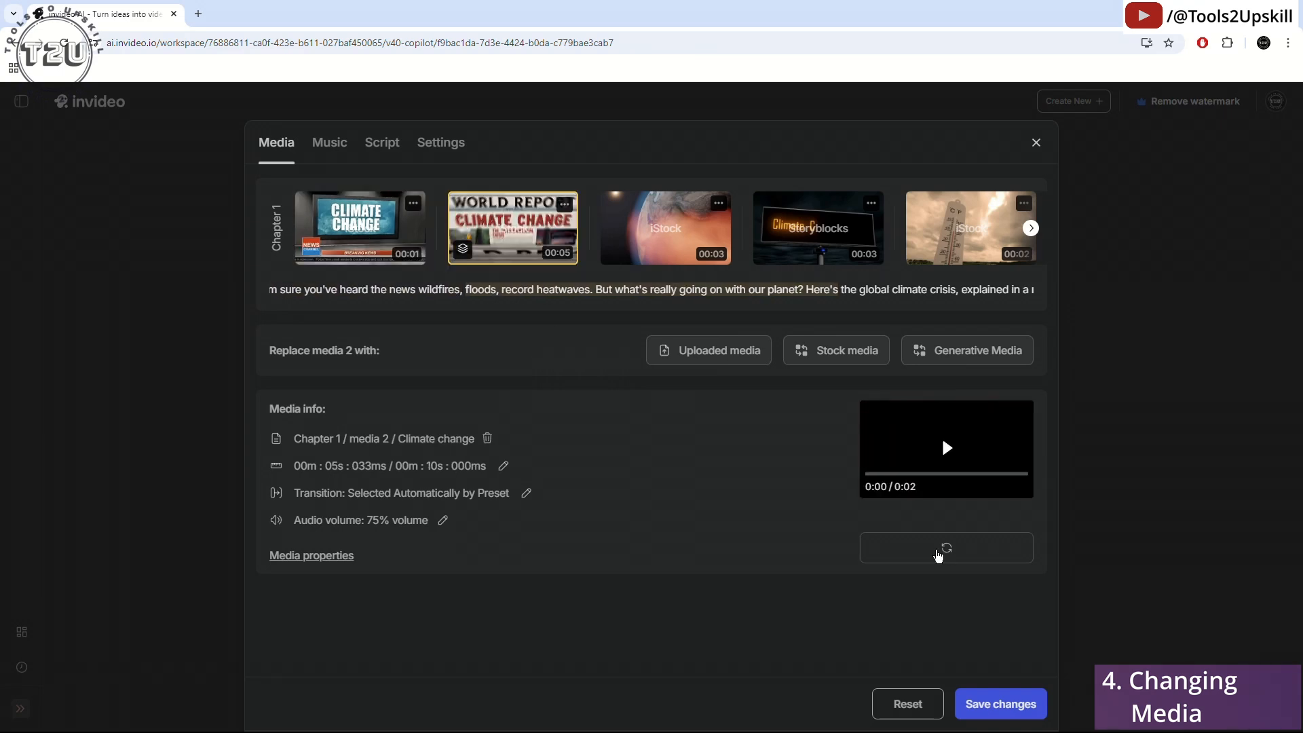
click(940, 550)
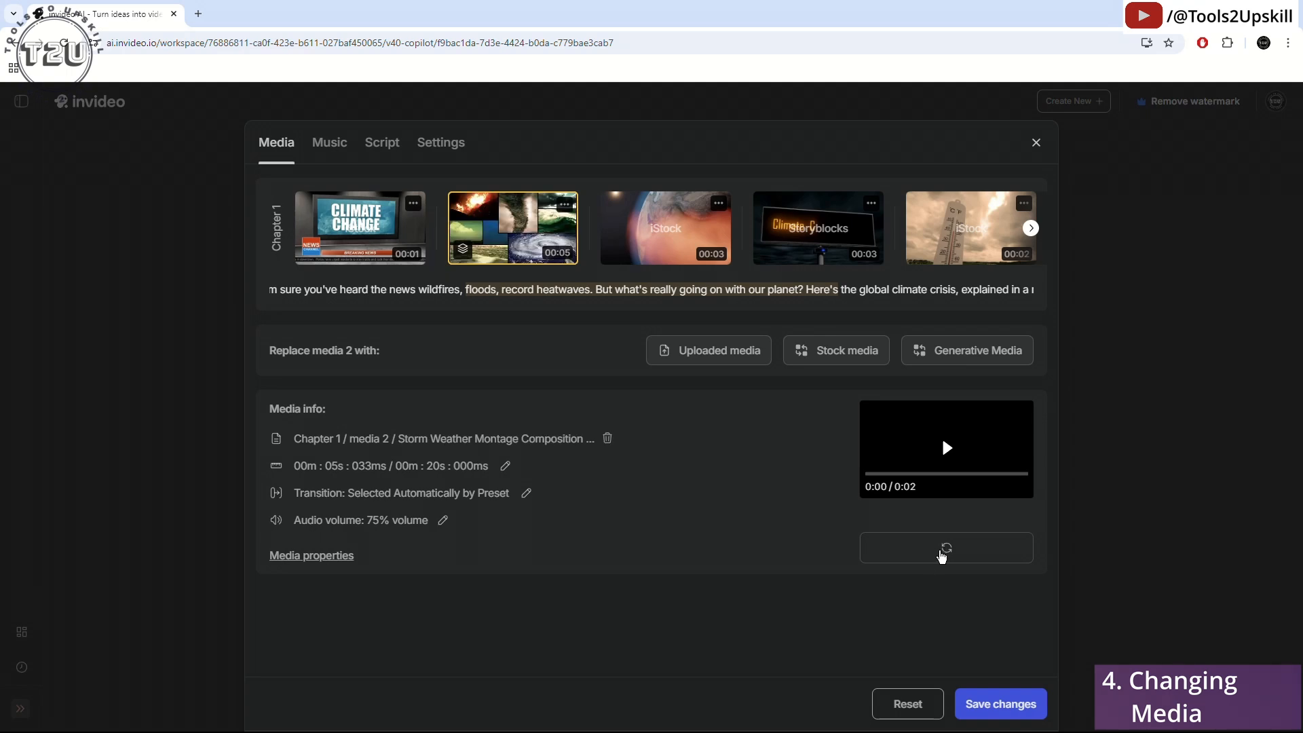
click(946, 554)
click(945, 553)
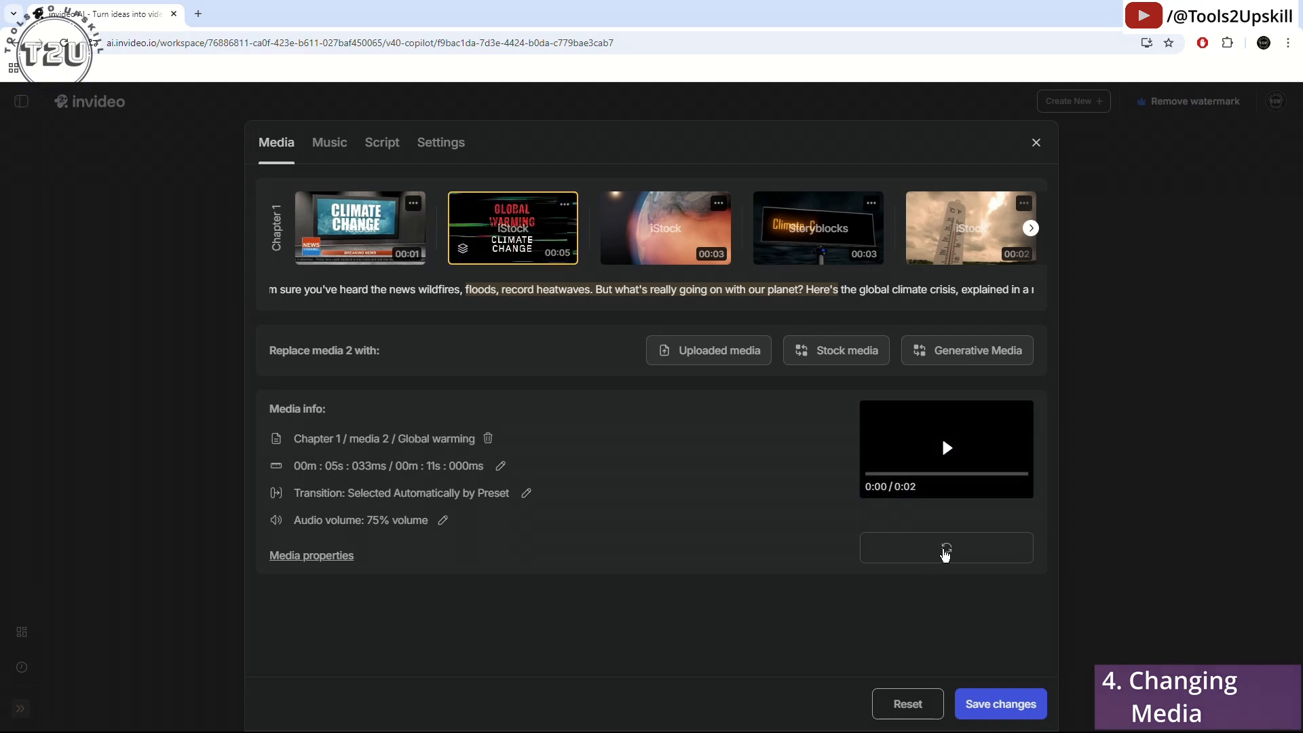
click(945, 554)
click(946, 554)
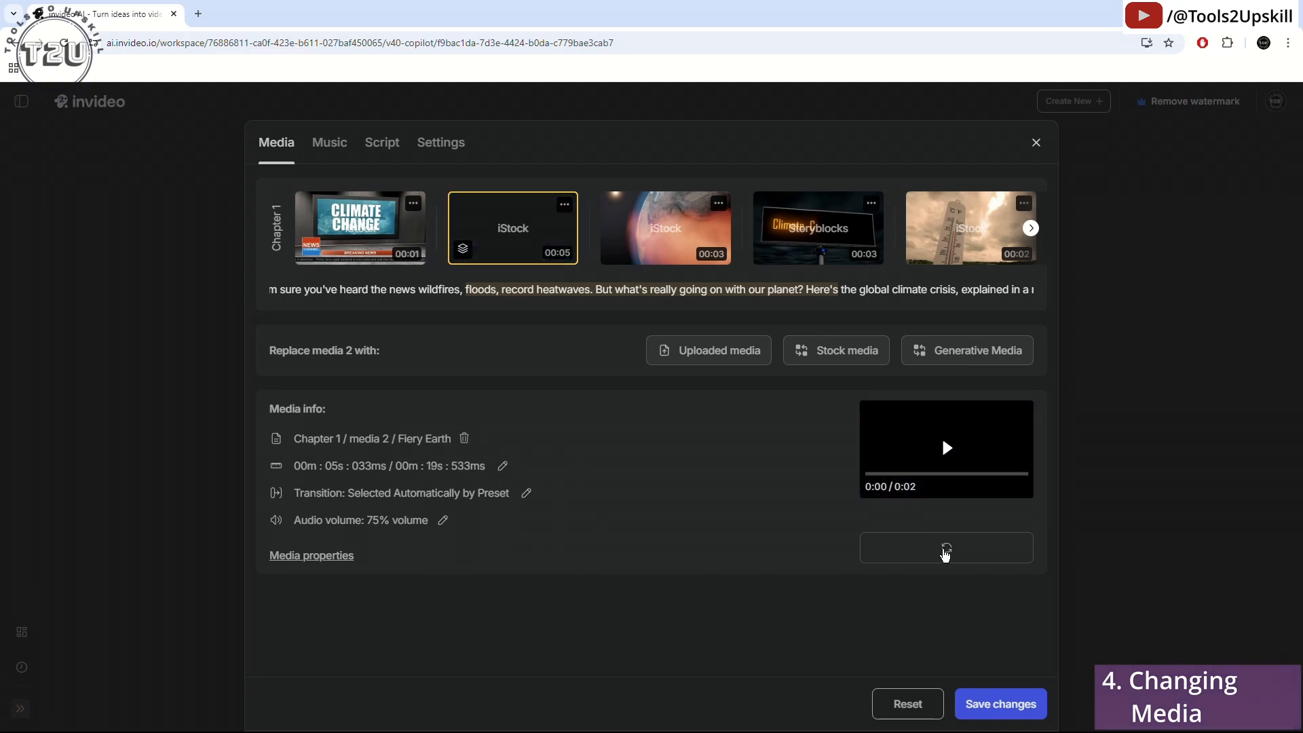
click(945, 554)
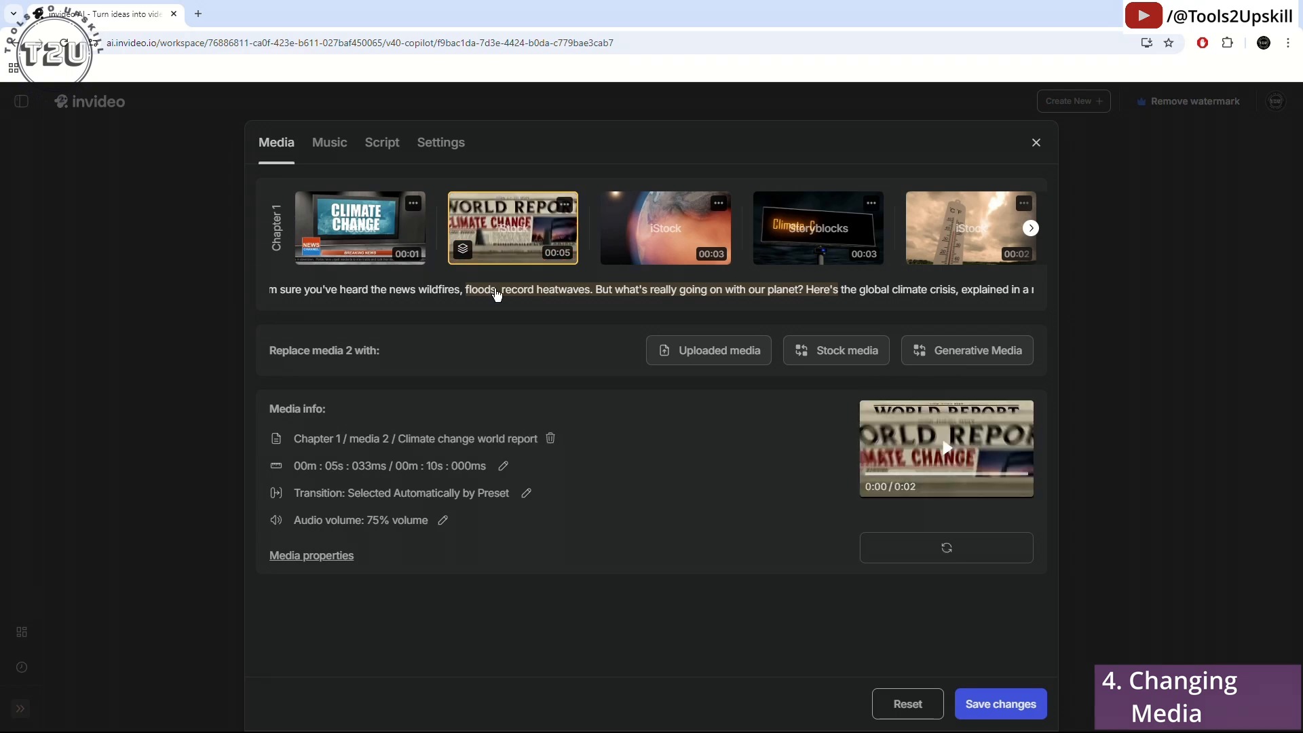
click(397, 226)
click(930, 548)
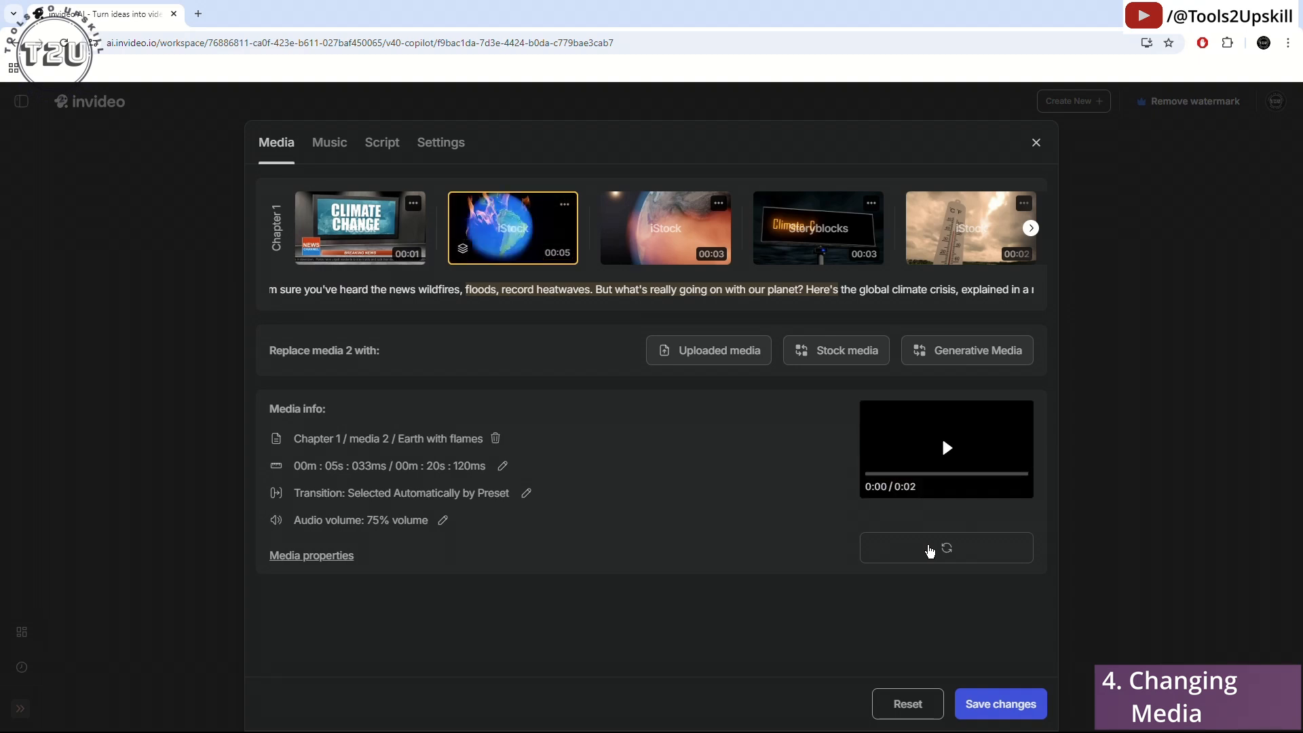
click(930, 550)
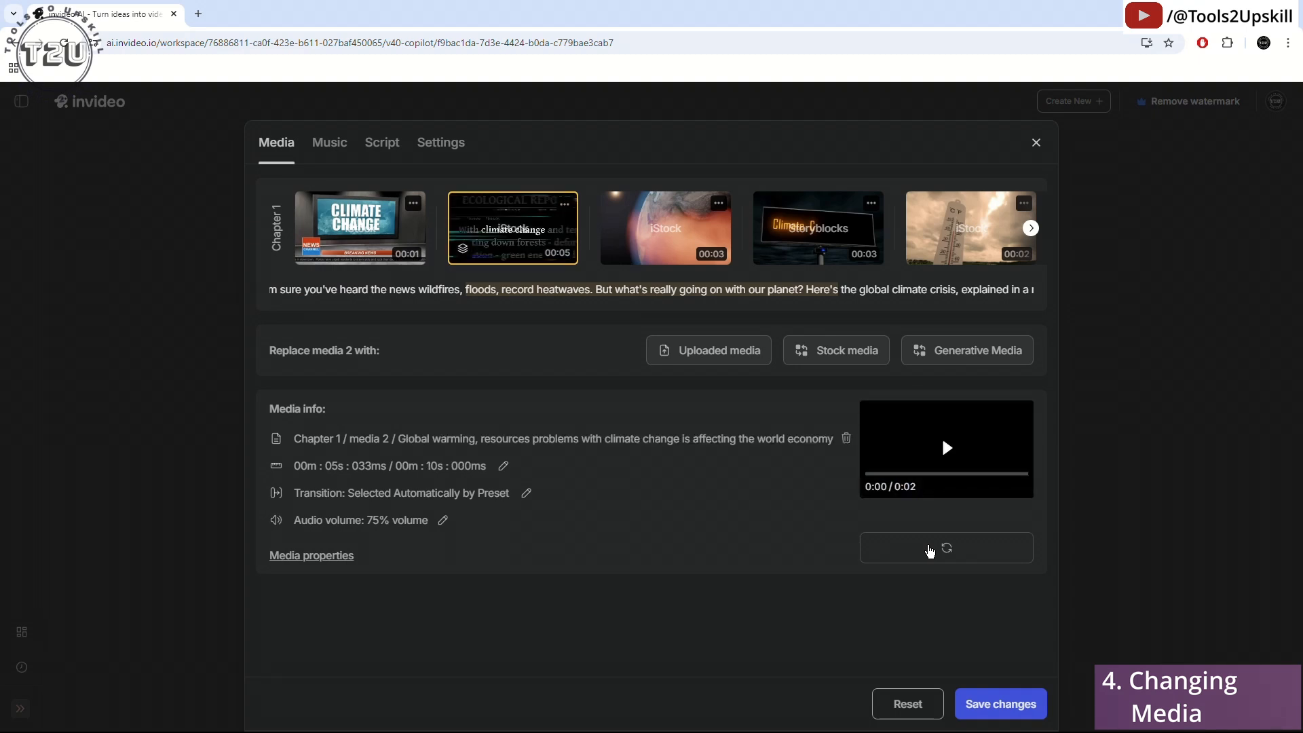
click(929, 551)
click(929, 550)
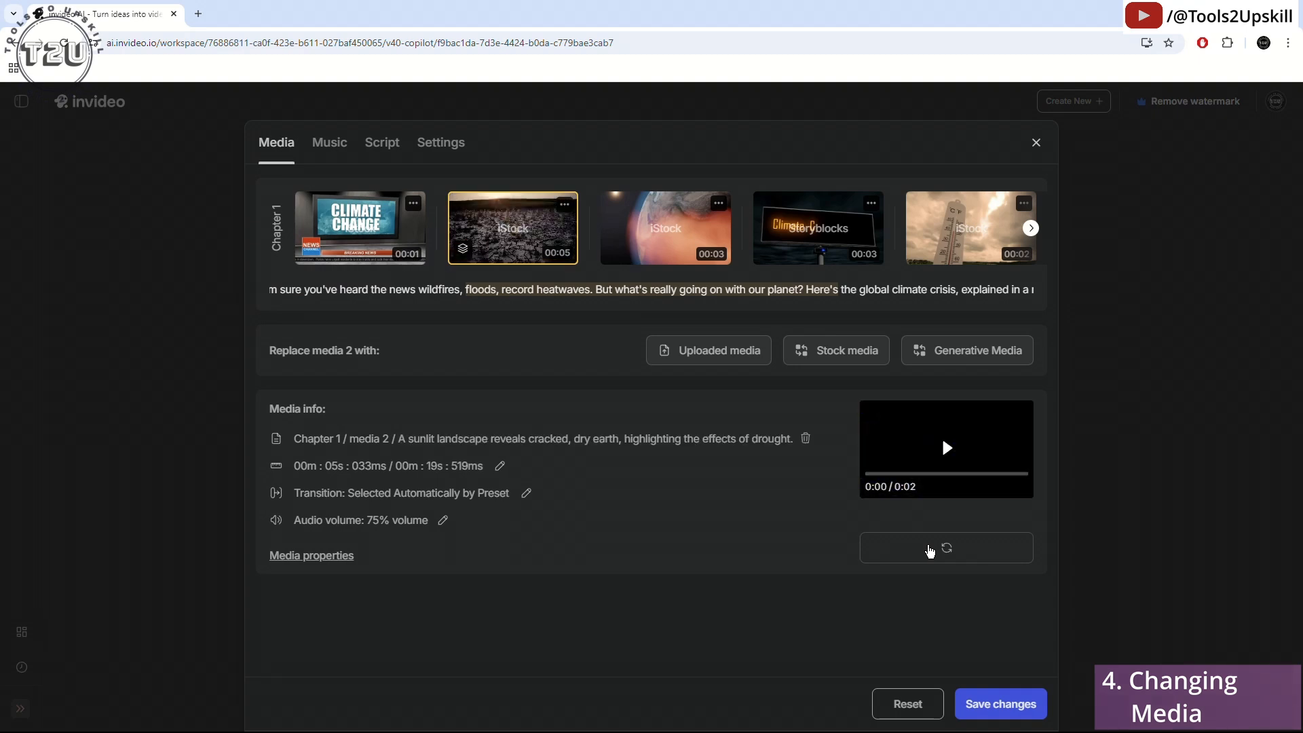
click(930, 550)
click(930, 551)
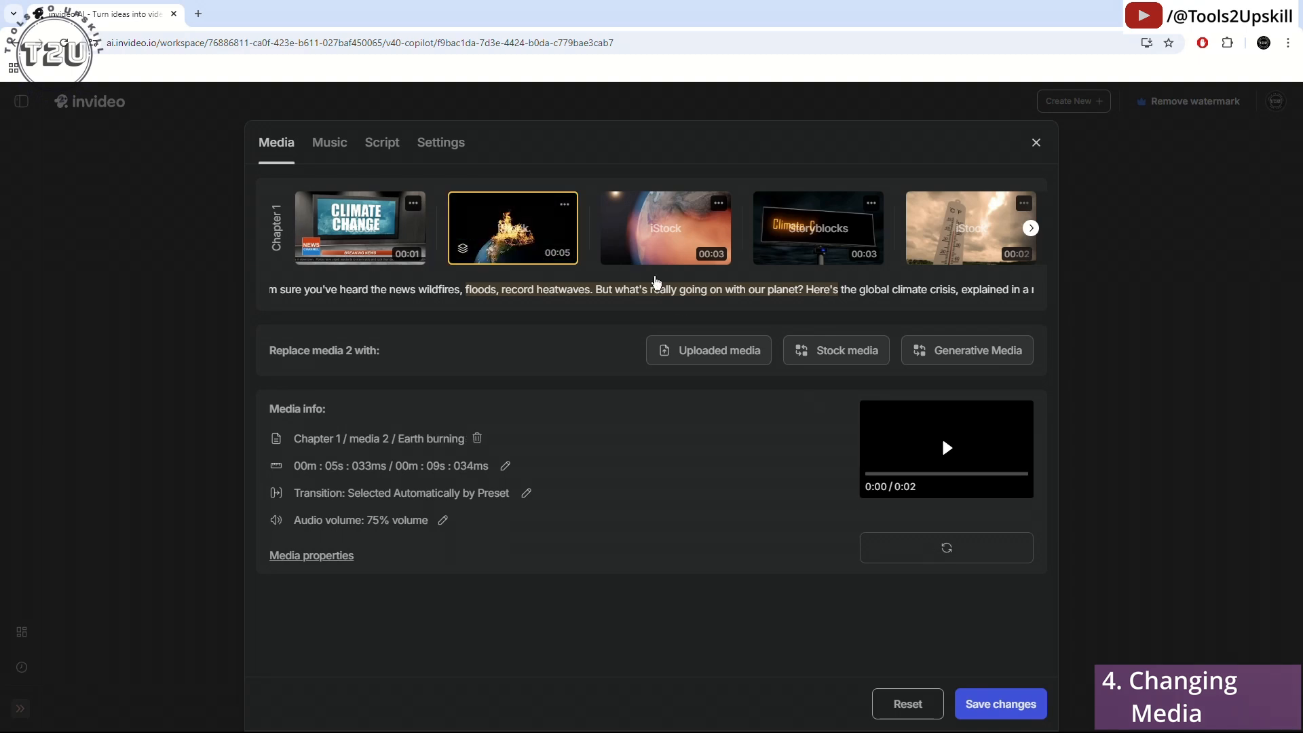
Cycle media 19 through the automatically suggested replacements until it shows the woman holding the "CLIMATE CHANGE Solutions?" sign
double_click(1032, 234)
click(1033, 237)
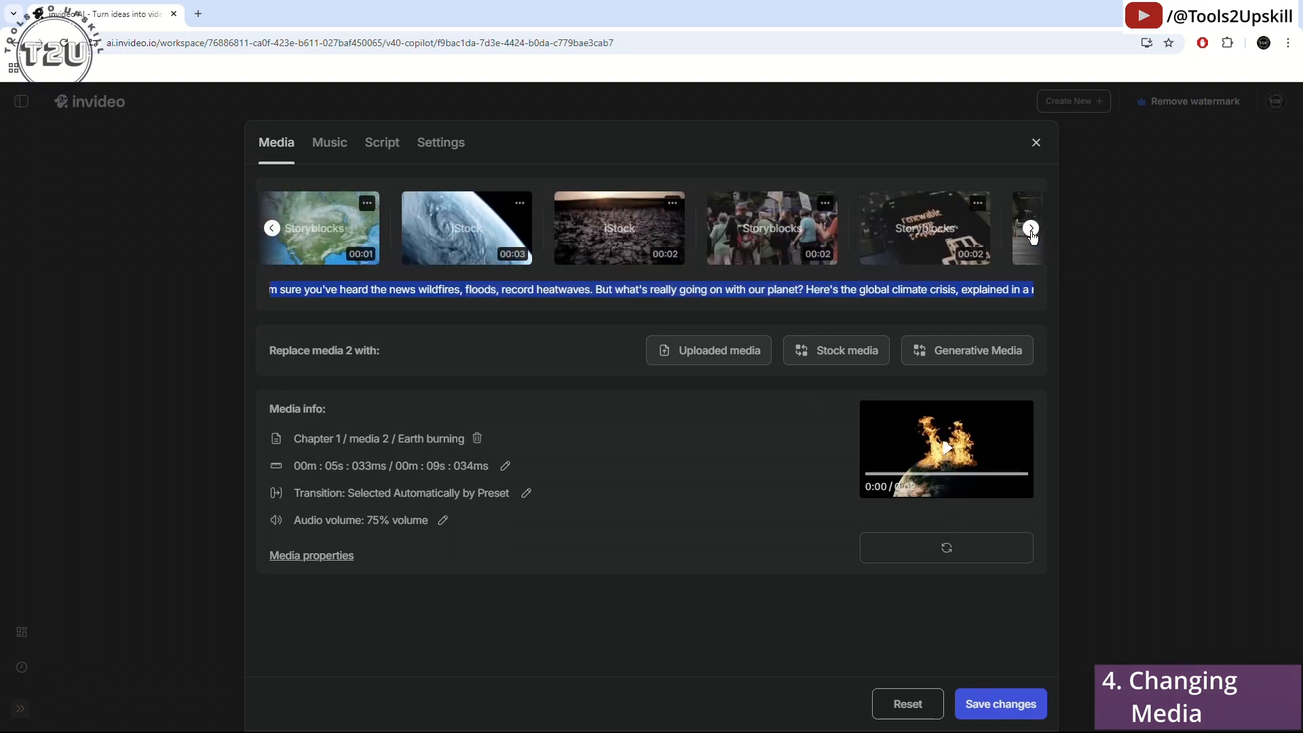
click(1033, 237)
click(1033, 237)
click(1033, 237)
click(840, 238)
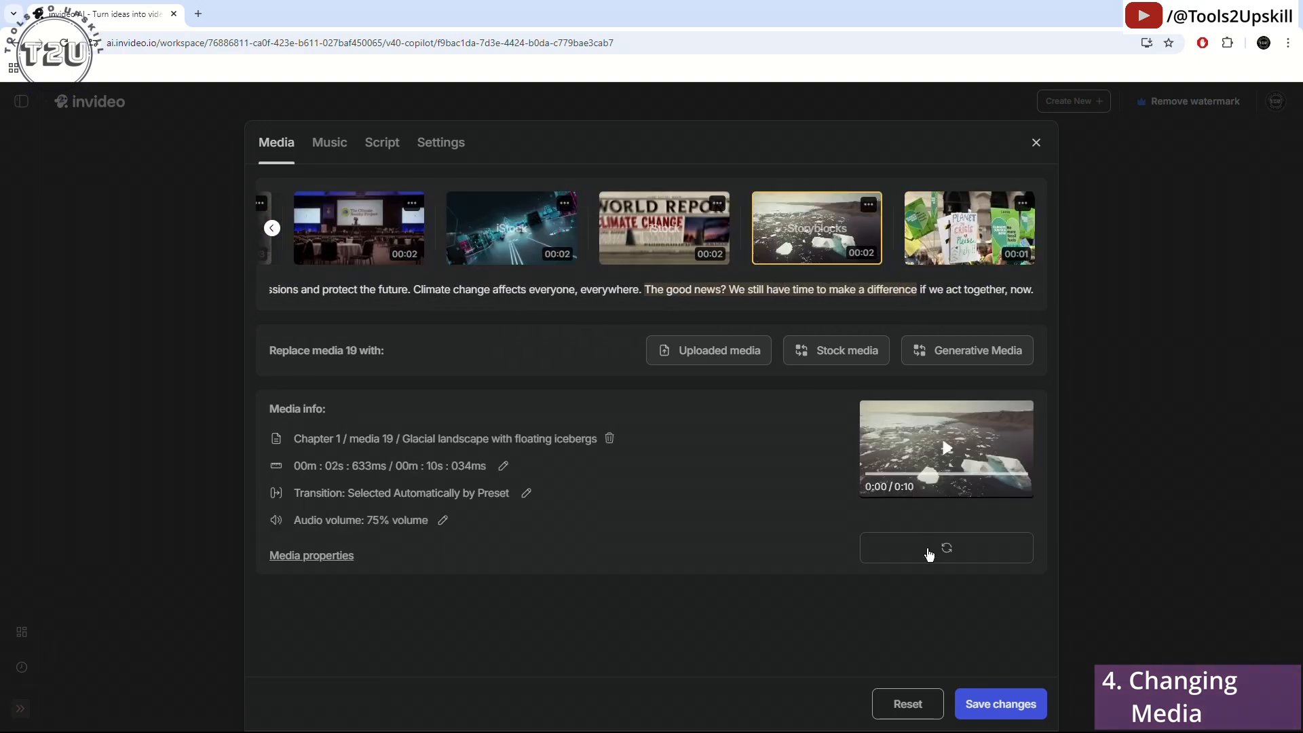
click(931, 552)
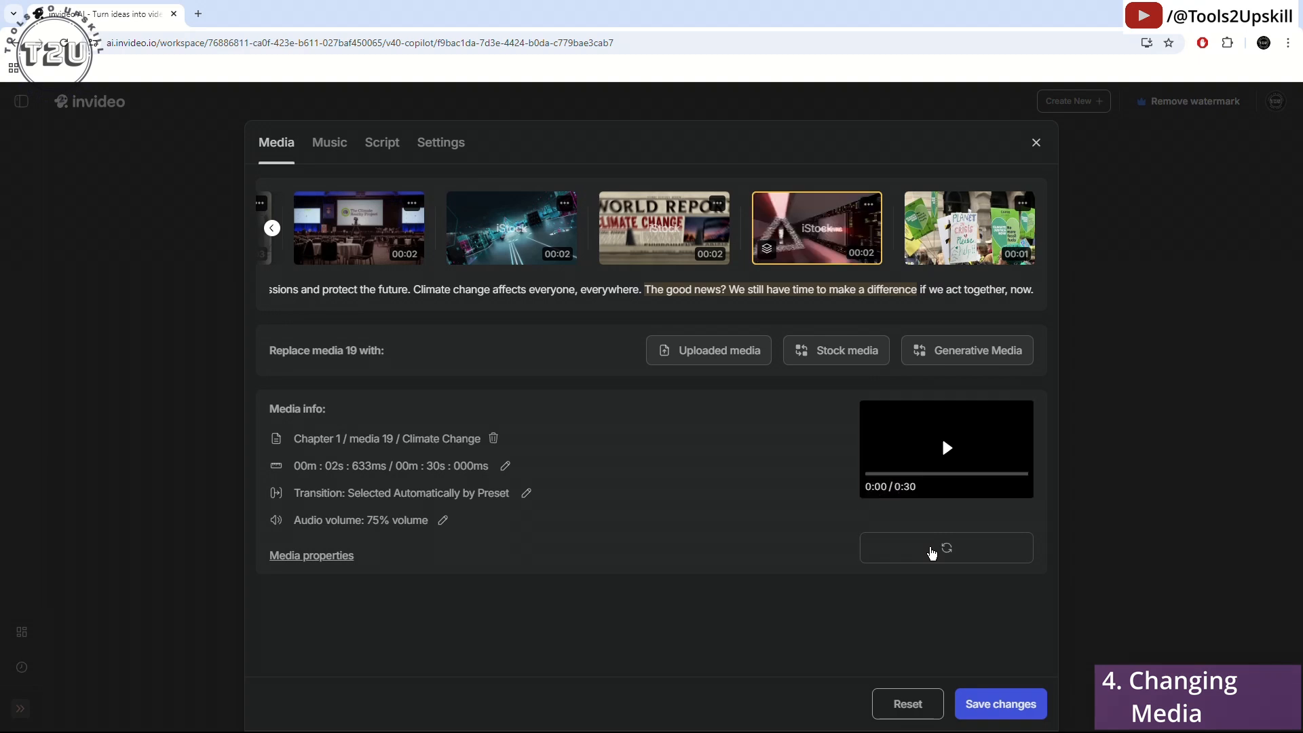
click(931, 552)
click(931, 551)
click(931, 552)
click(931, 551)
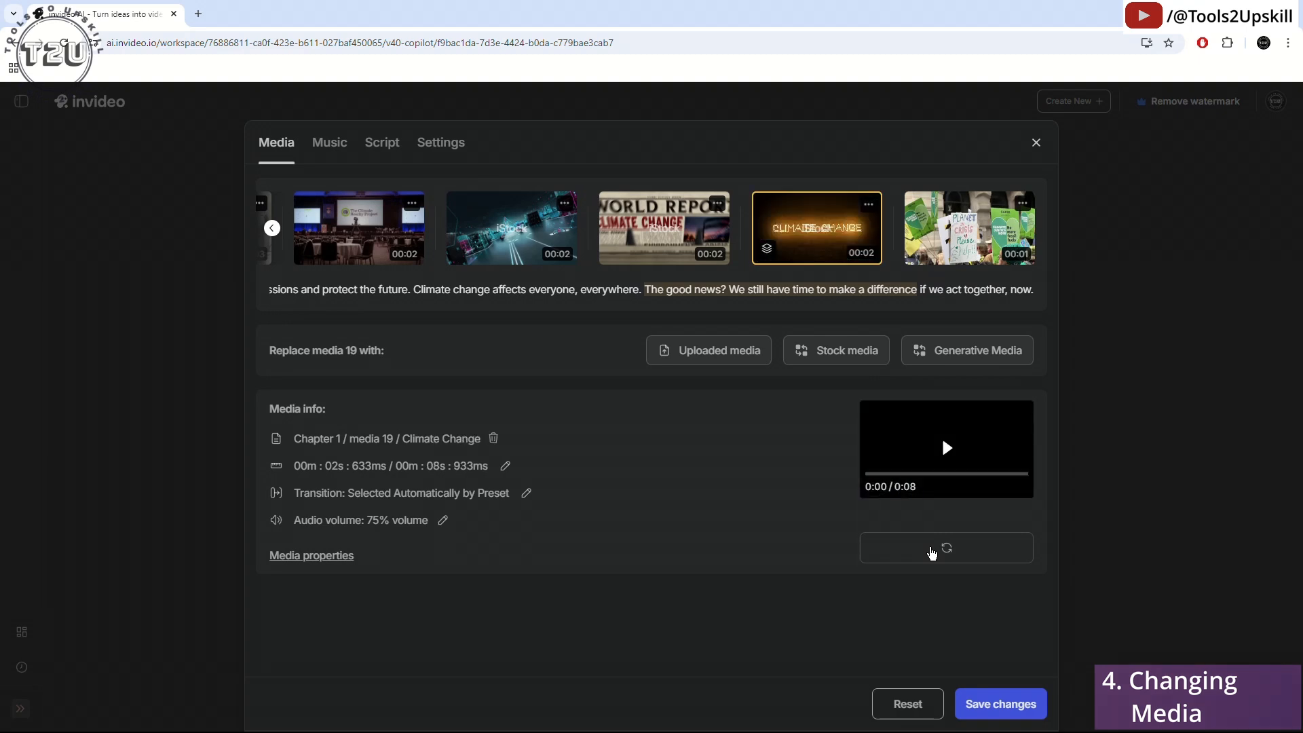
click(932, 551)
click(931, 552)
click(931, 551)
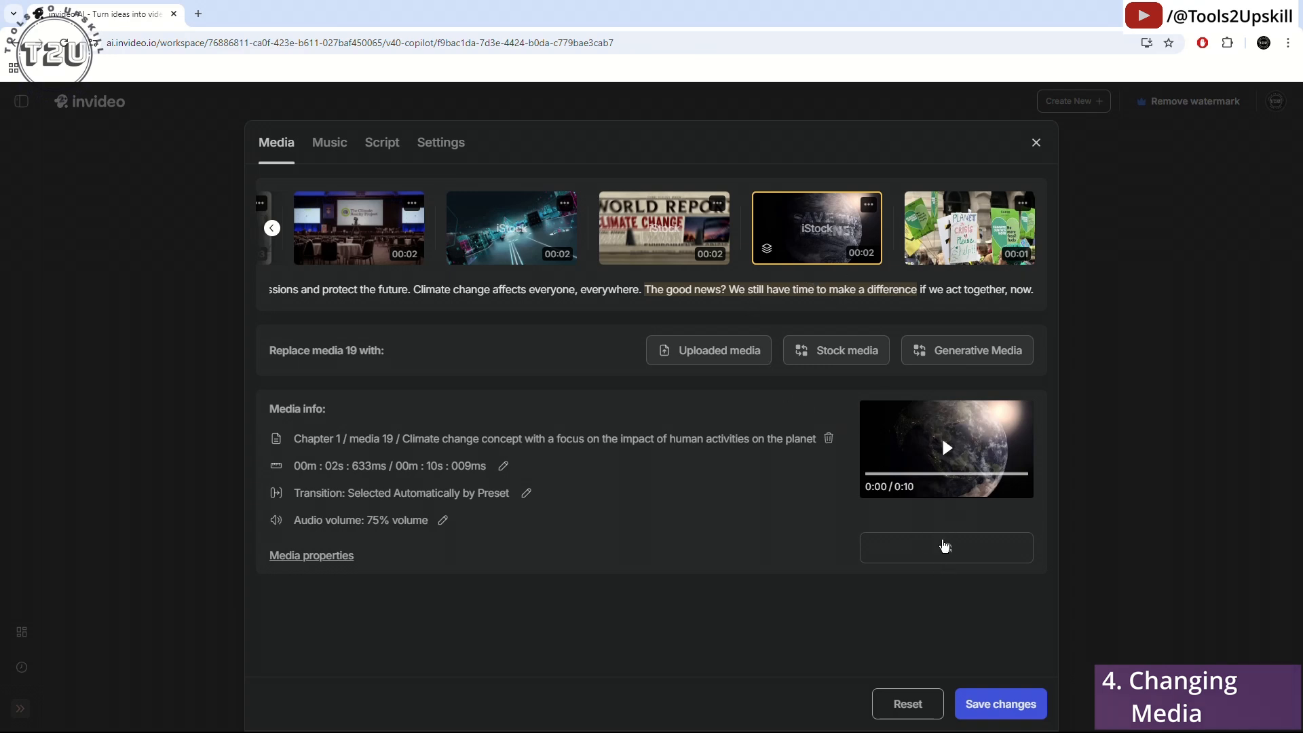
click(945, 546)
click(945, 547)
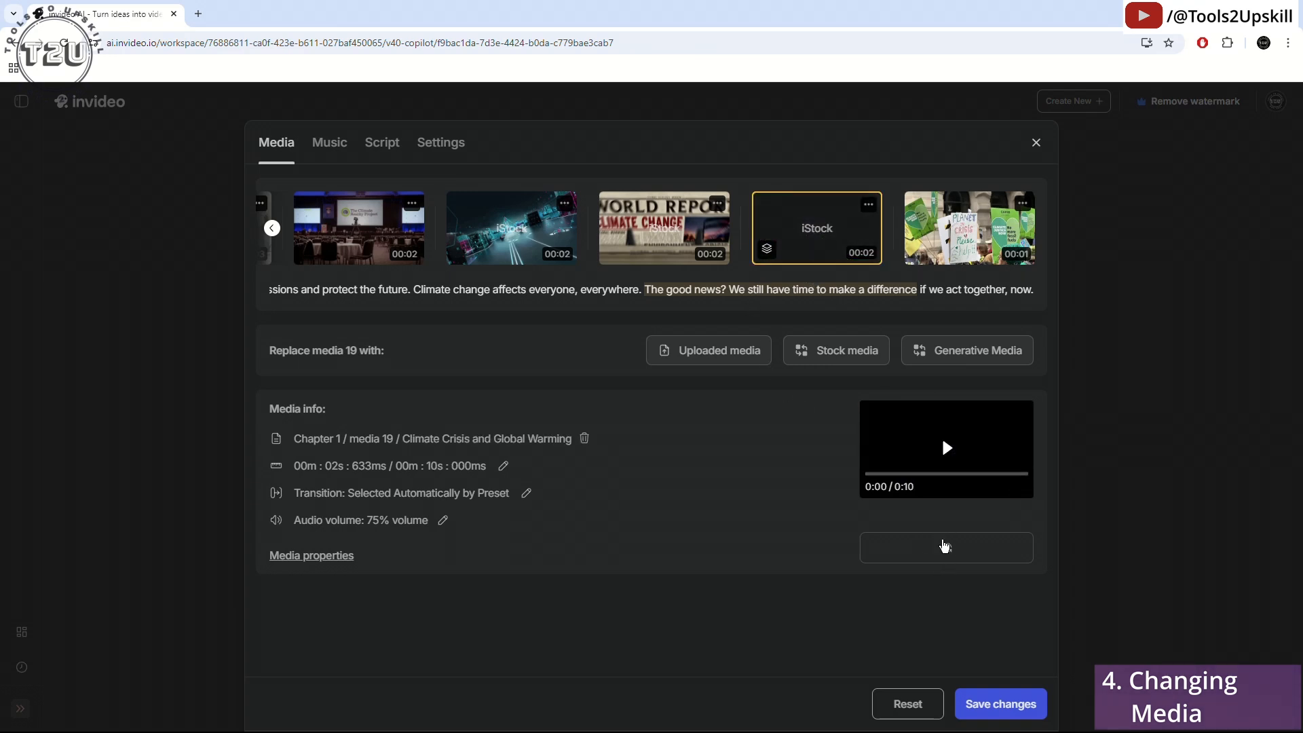
click(944, 547)
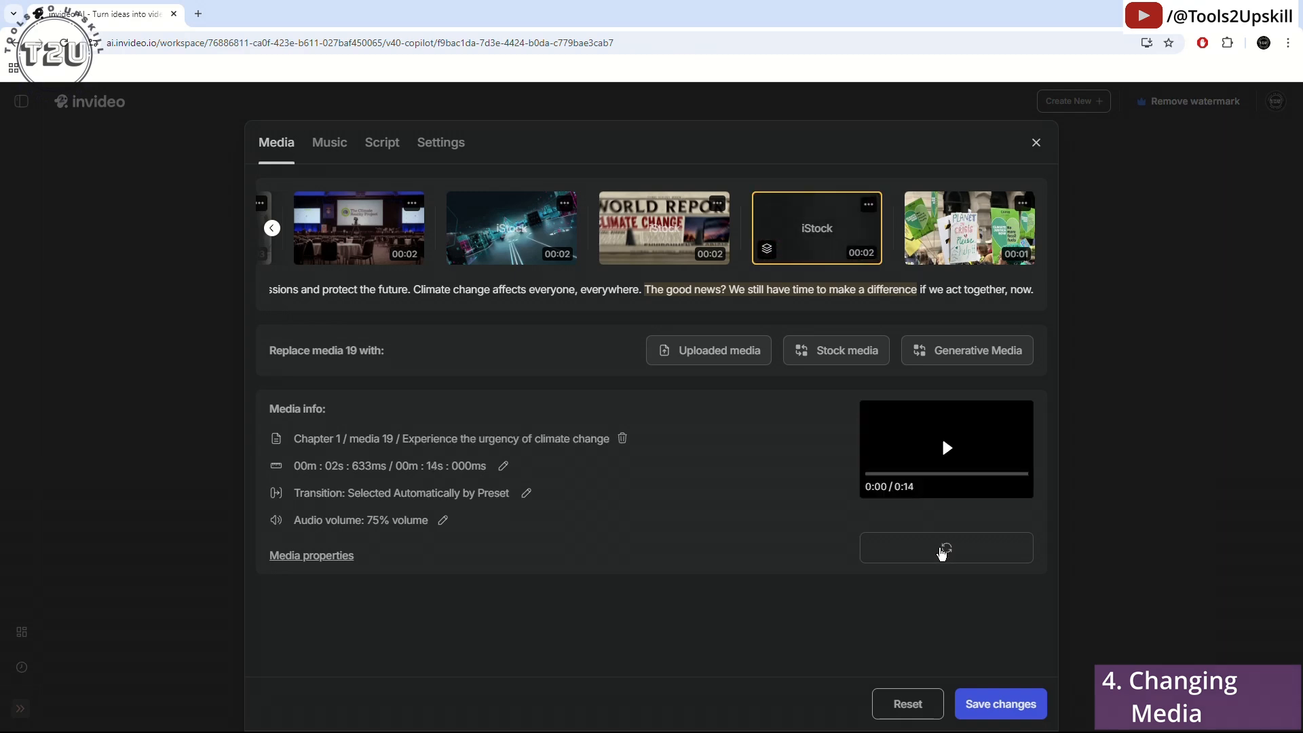
click(943, 550)
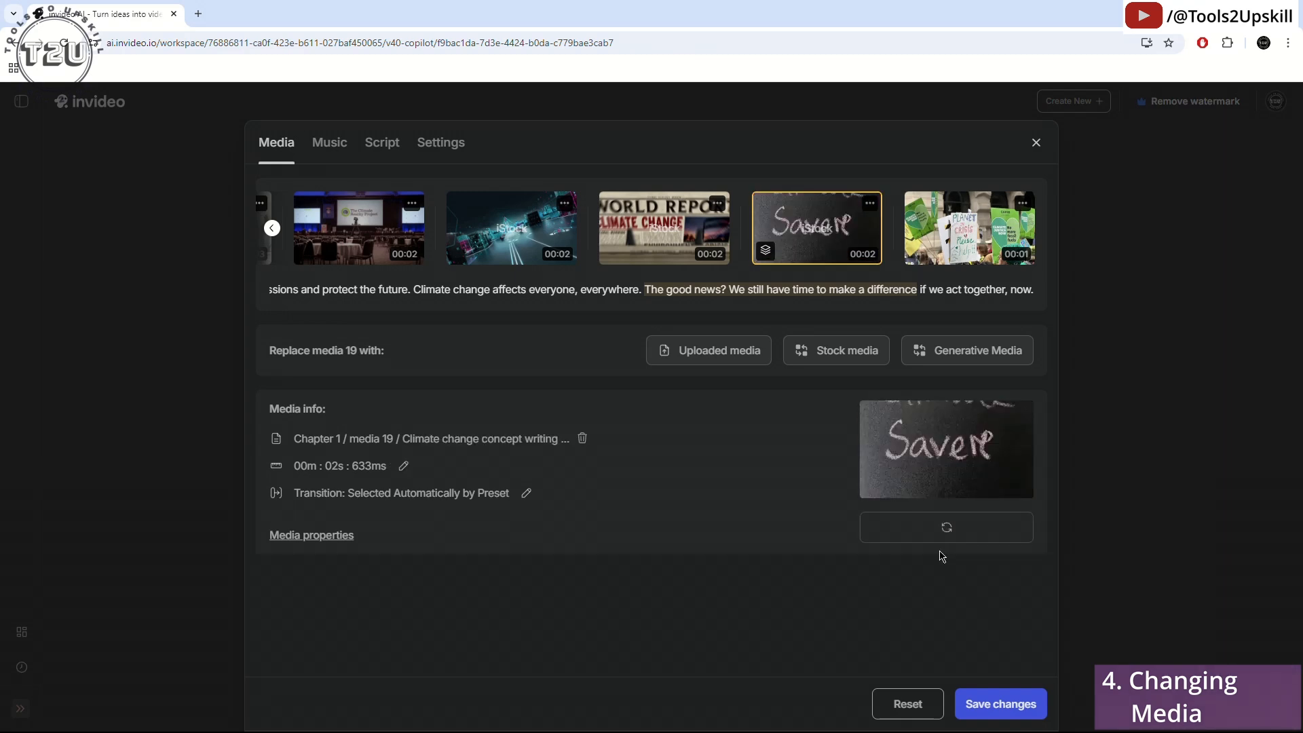
click(941, 531)
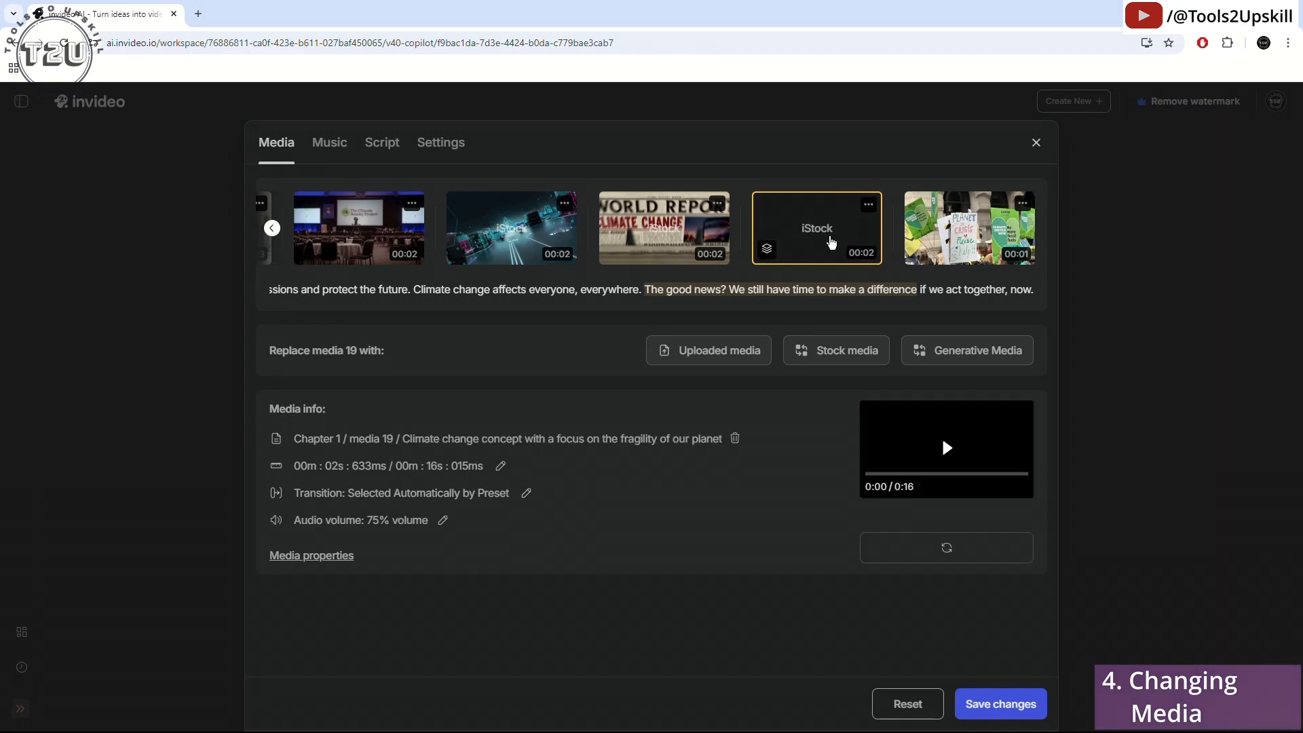
click(946, 547)
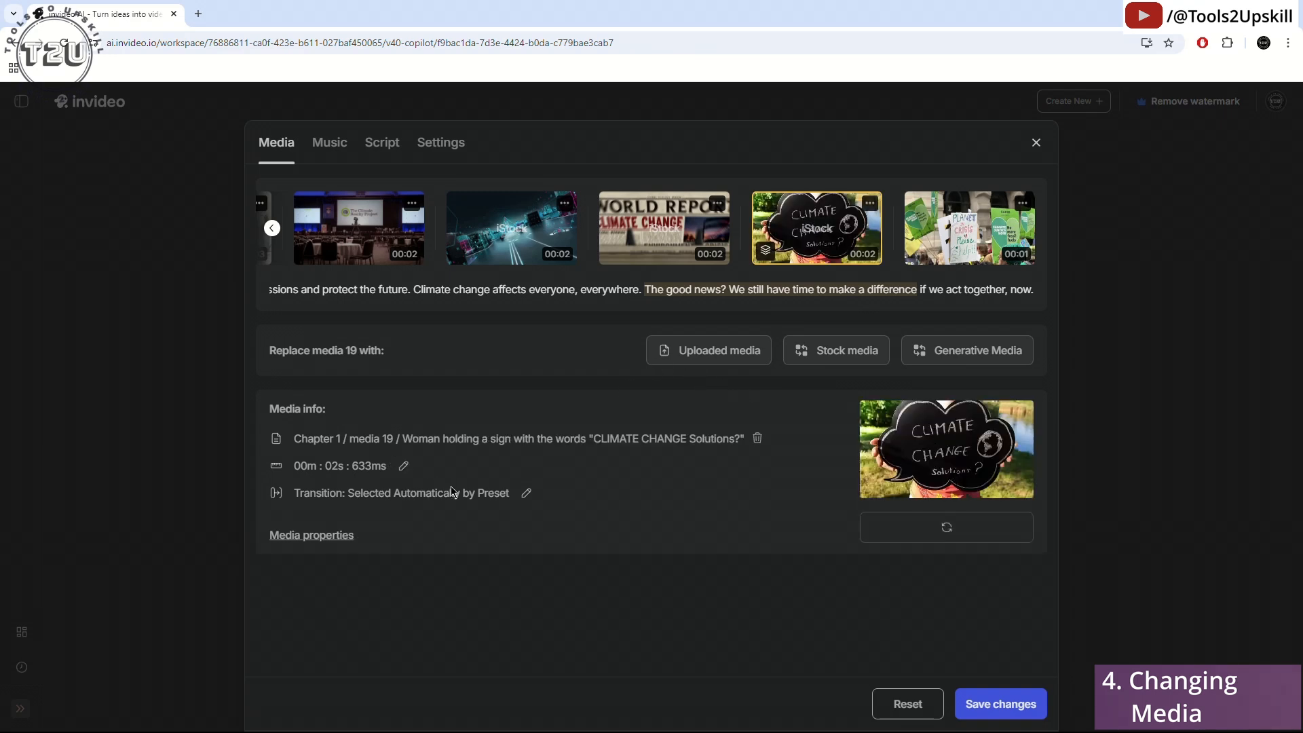
Go back to media 1 and view its available transition types, leaving the transition on Auto
click(479, 256)
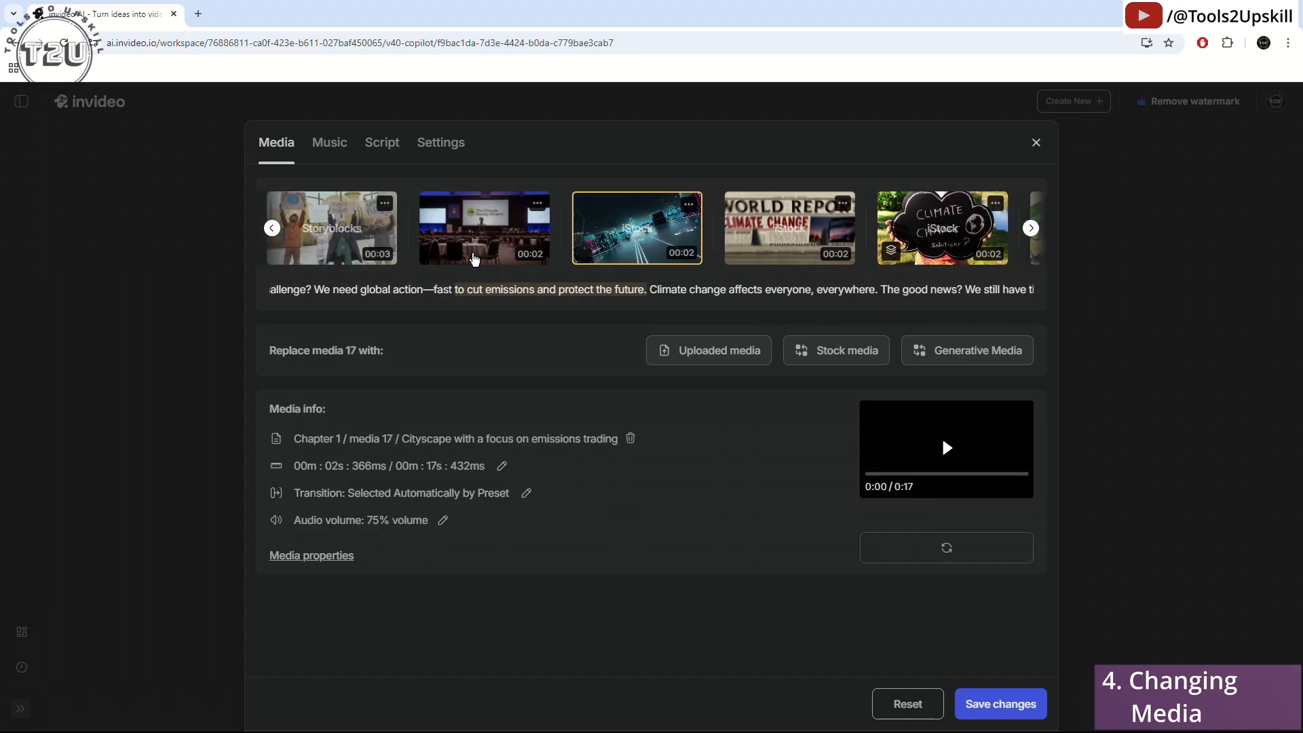
click(272, 228)
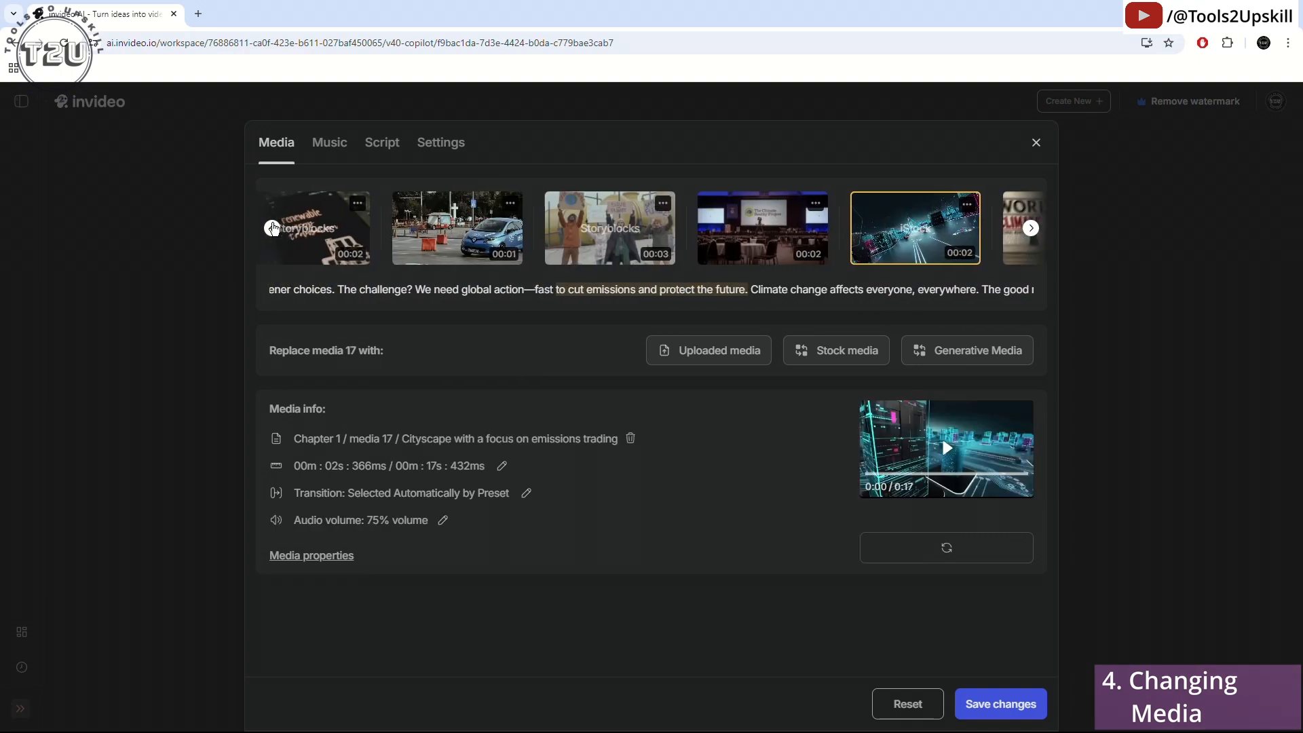
click(272, 228)
click(272, 228)
click(272, 228)
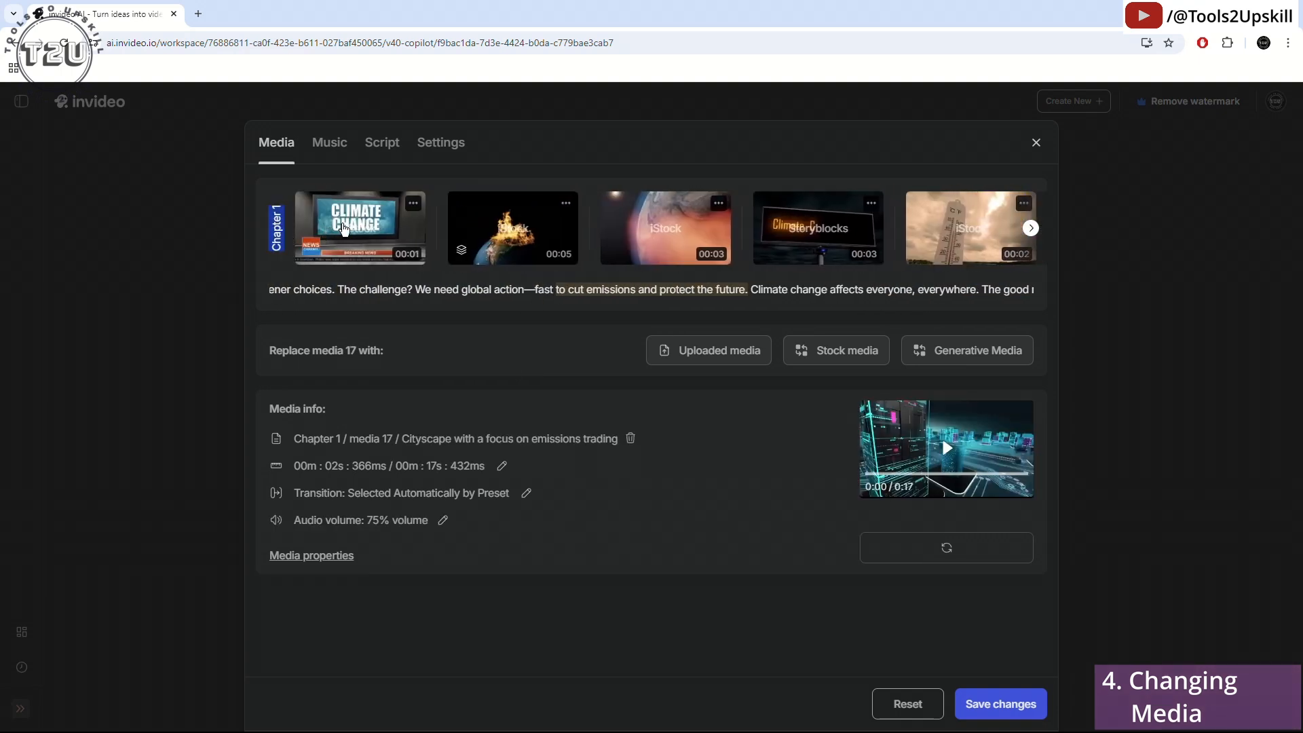
click(344, 229)
click(526, 493)
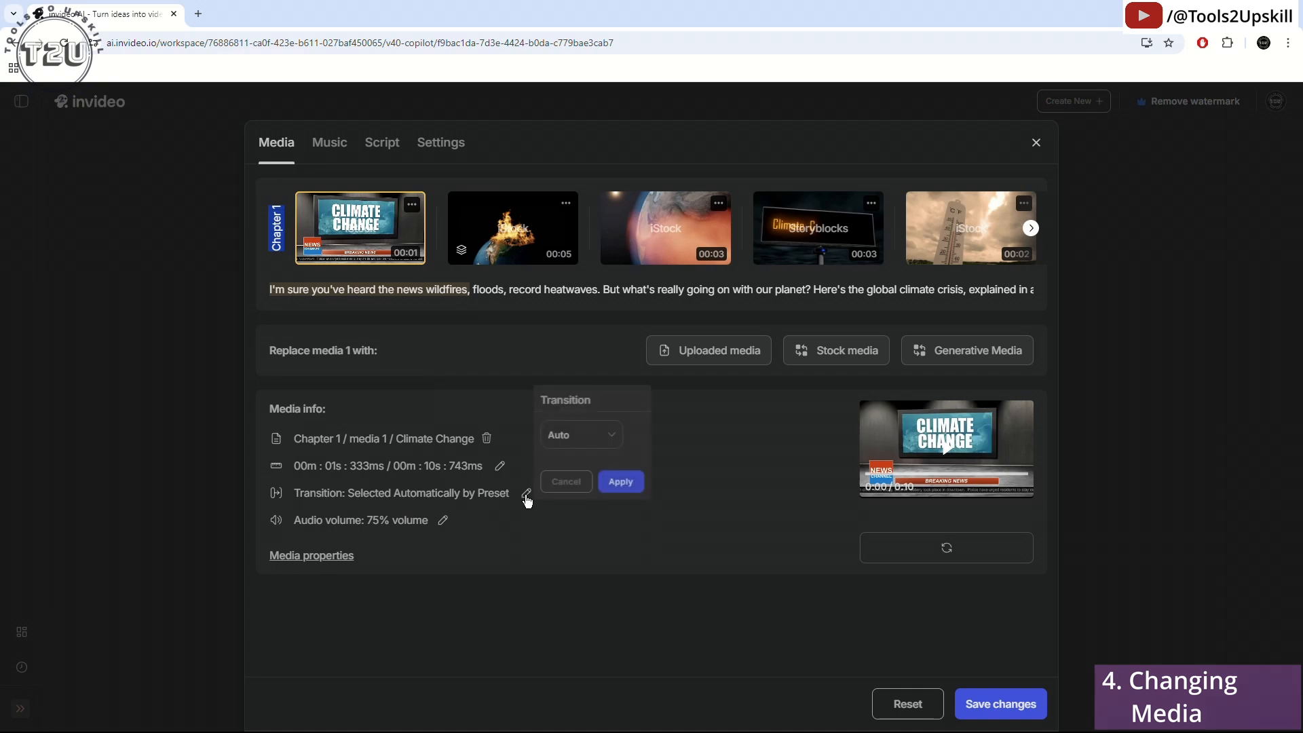
click(574, 438)
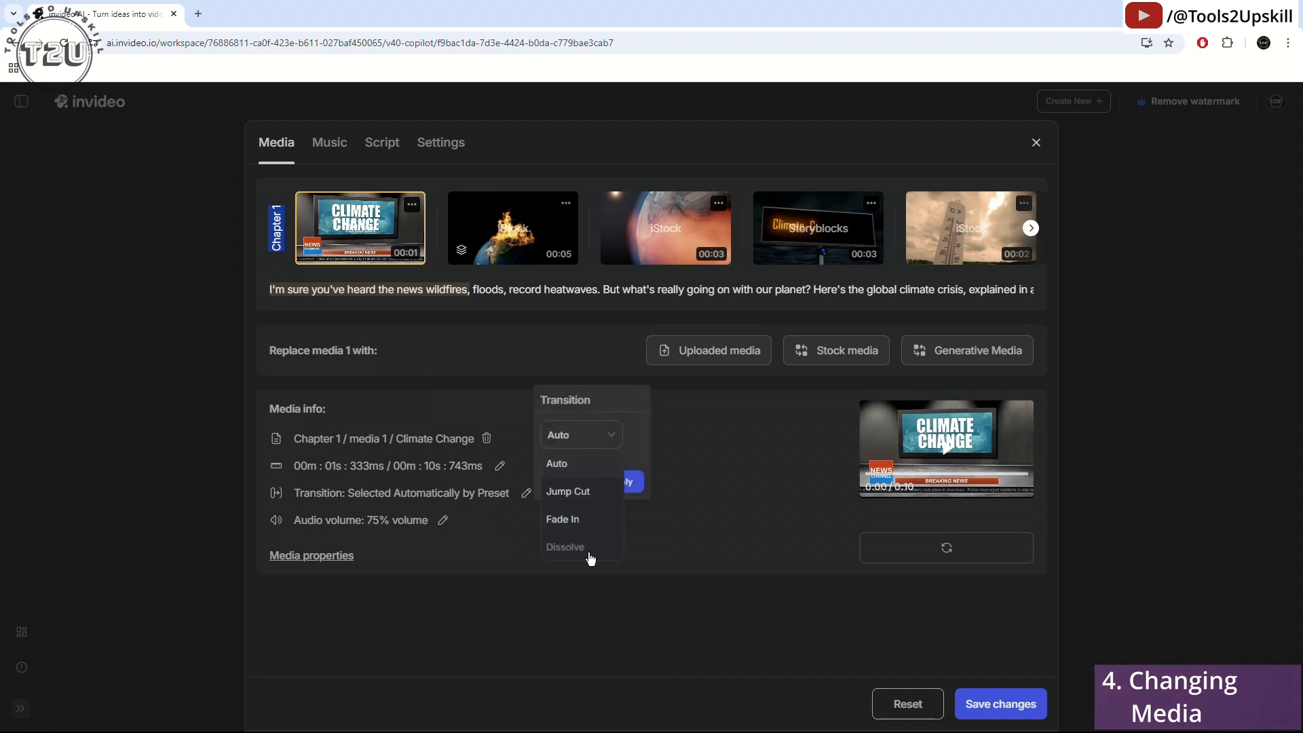
click(716, 509)
View the transition types available for media 2, leaving its transition on Auto
click(494, 228)
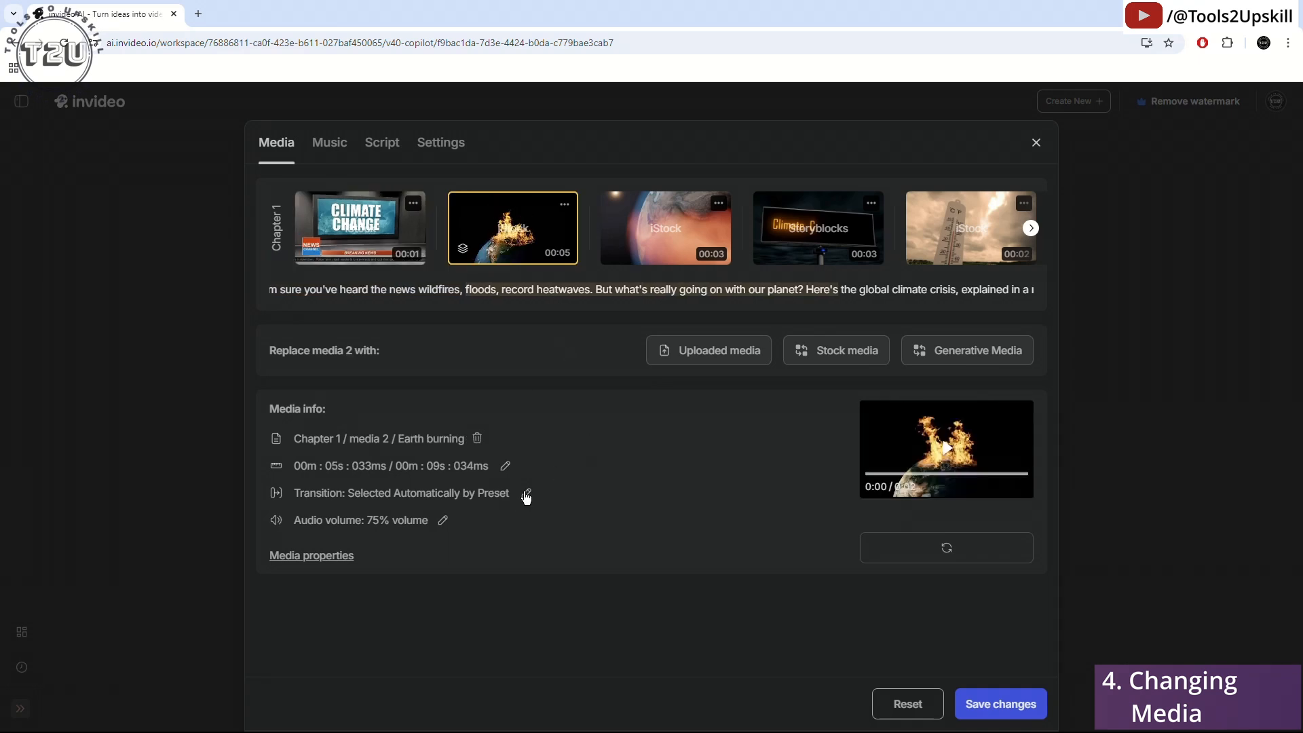
click(526, 494)
click(582, 434)
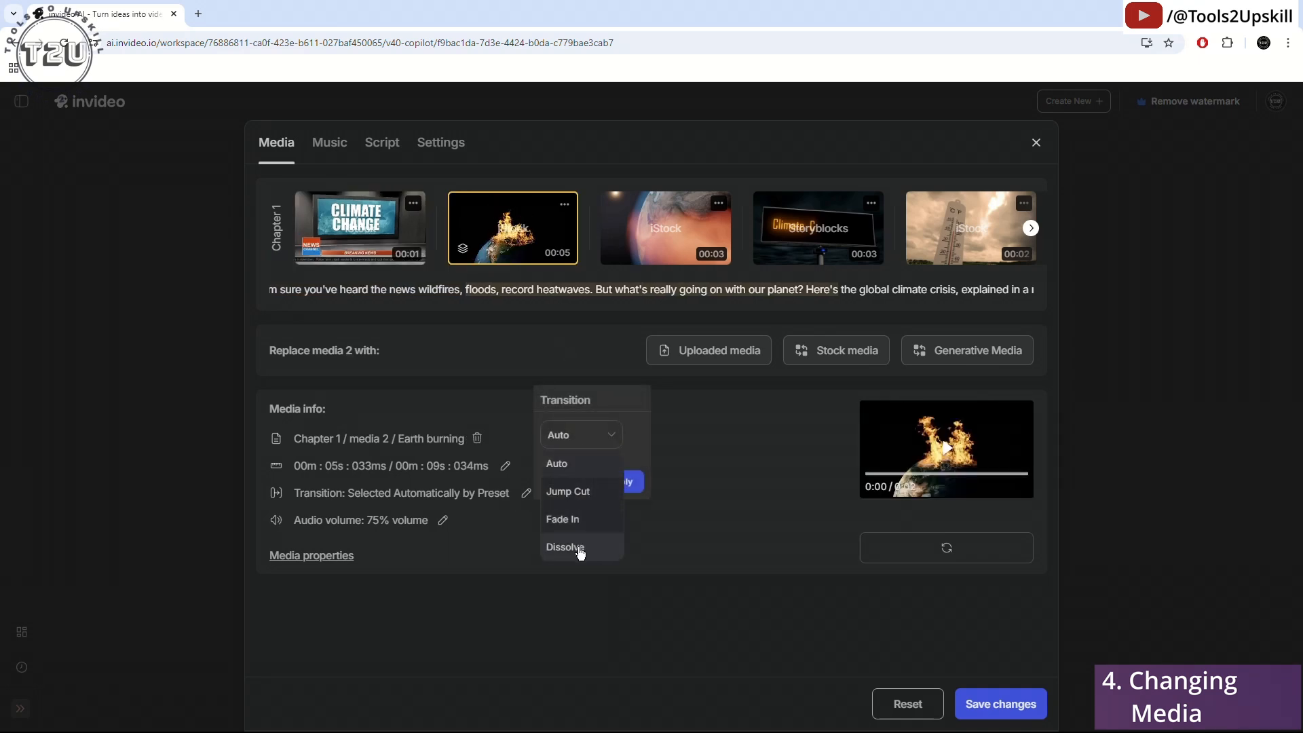
click(381, 236)
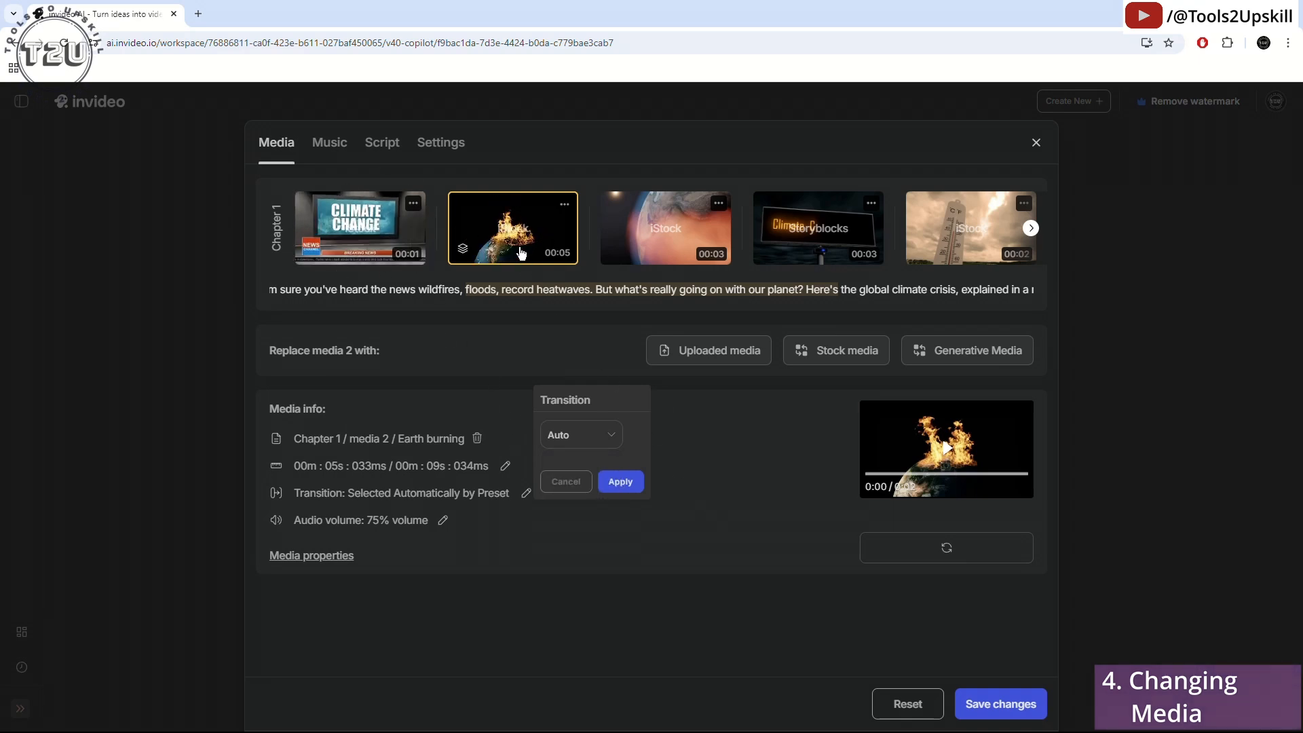
click(759, 543)
Examine the upload, stock SFX and generated SFX options for adding audio to media 2, without adding any
click(442, 520)
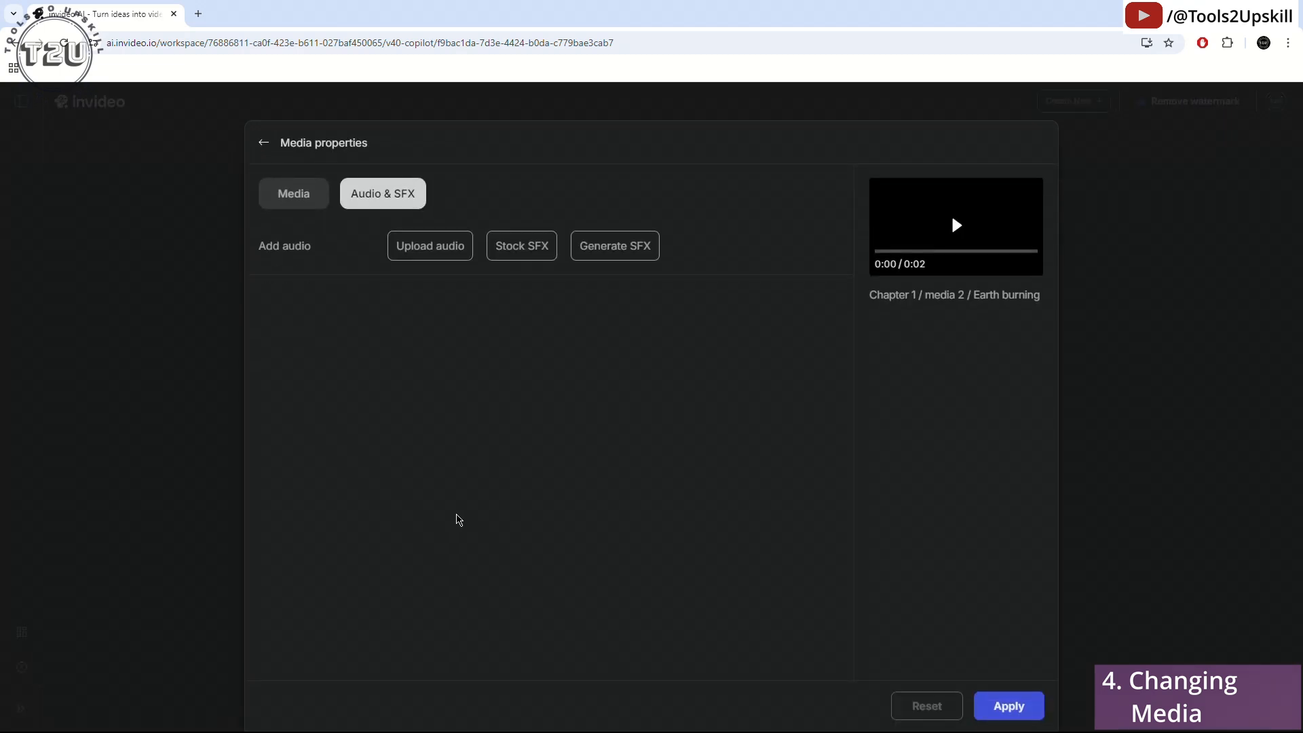
click(431, 251)
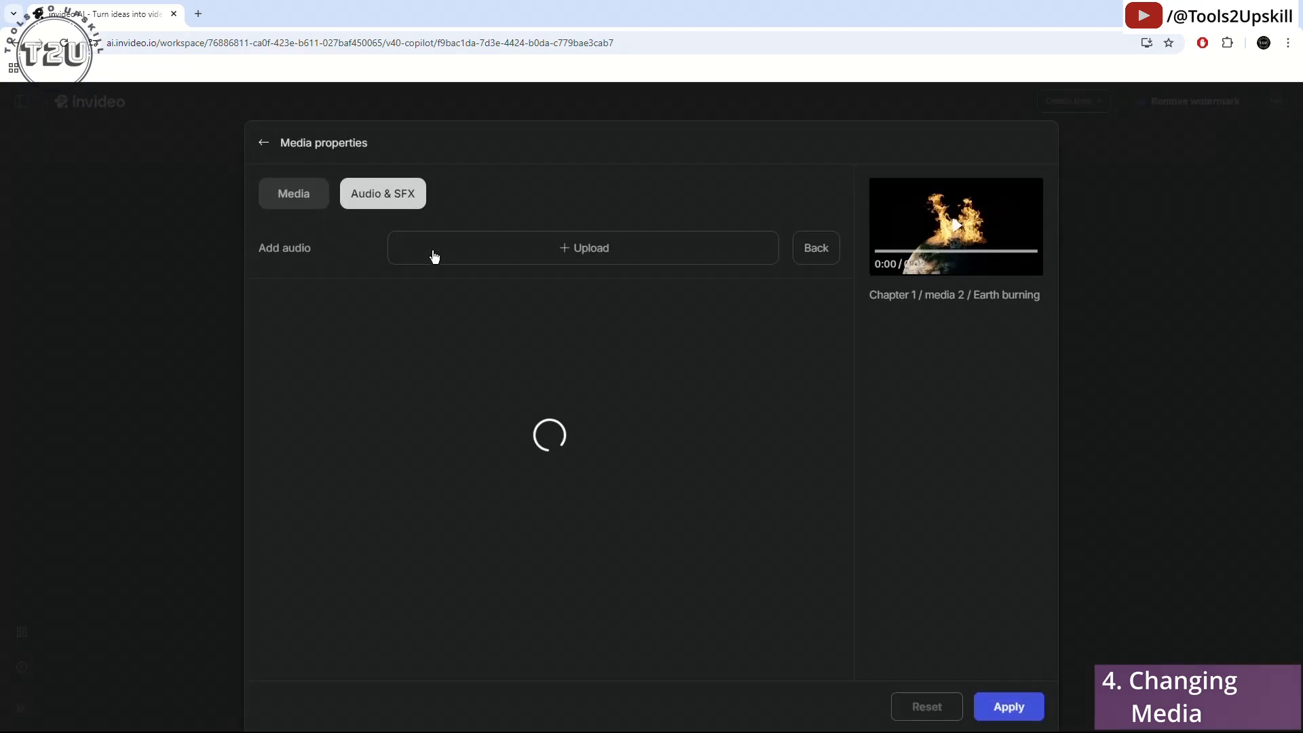
click(571, 252)
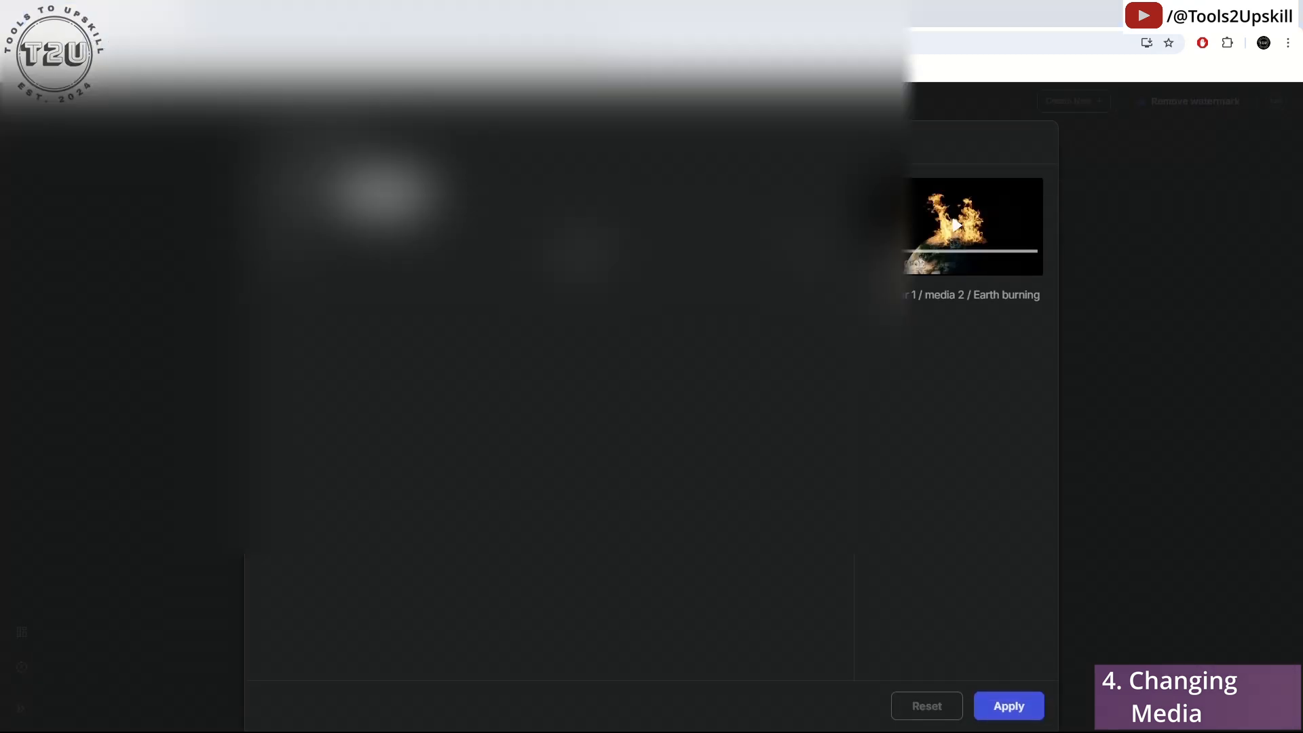
click(890, 8)
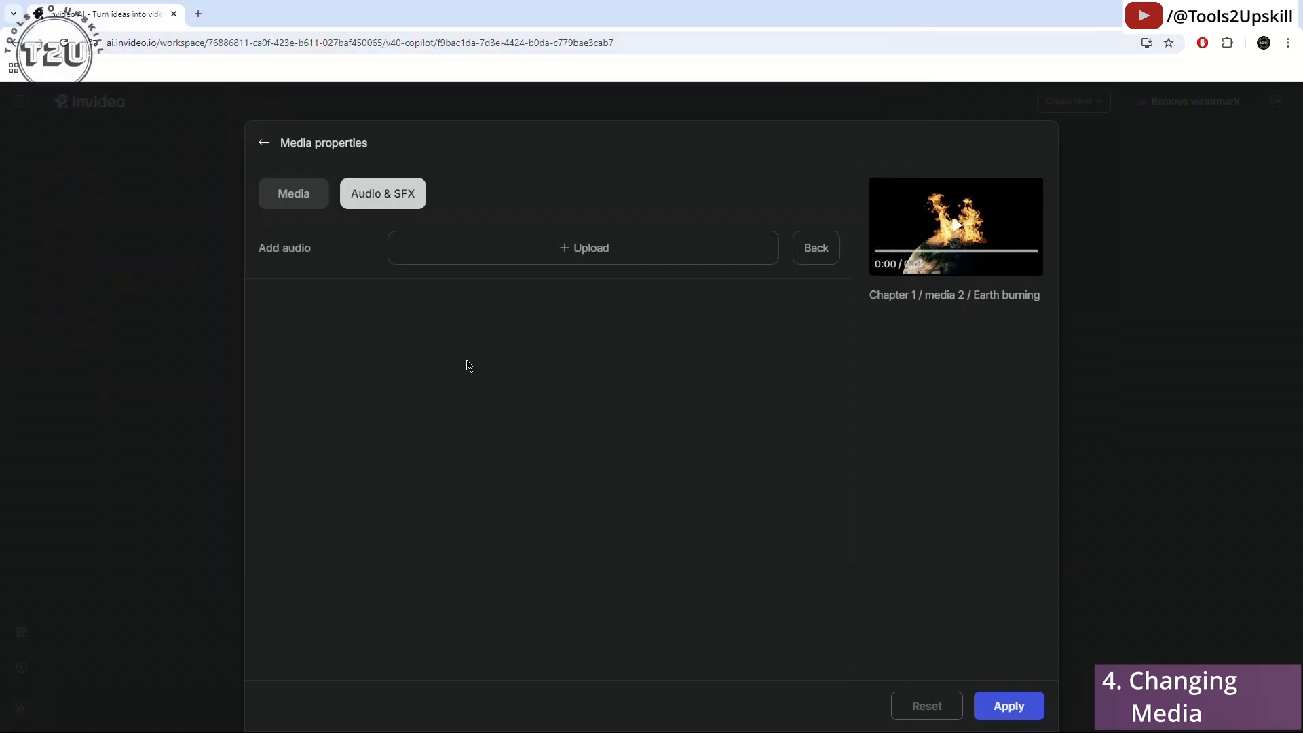
click(795, 252)
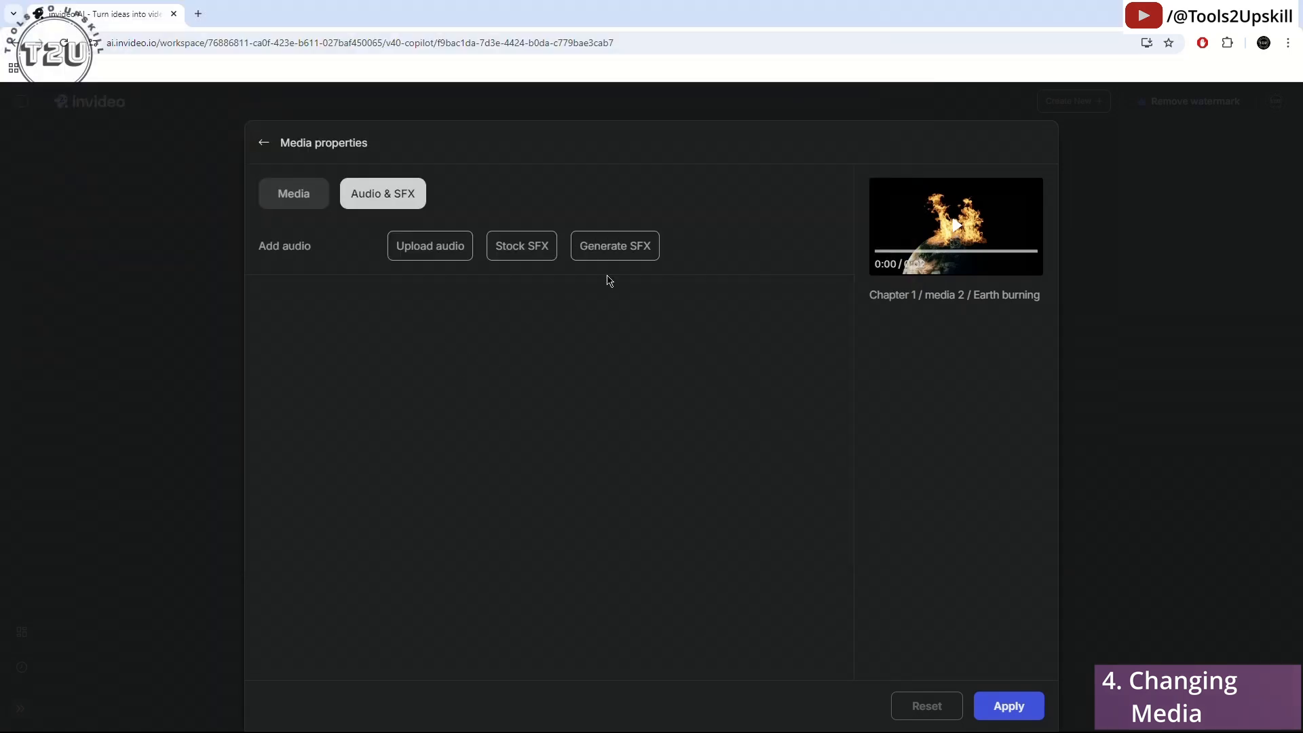
click(514, 251)
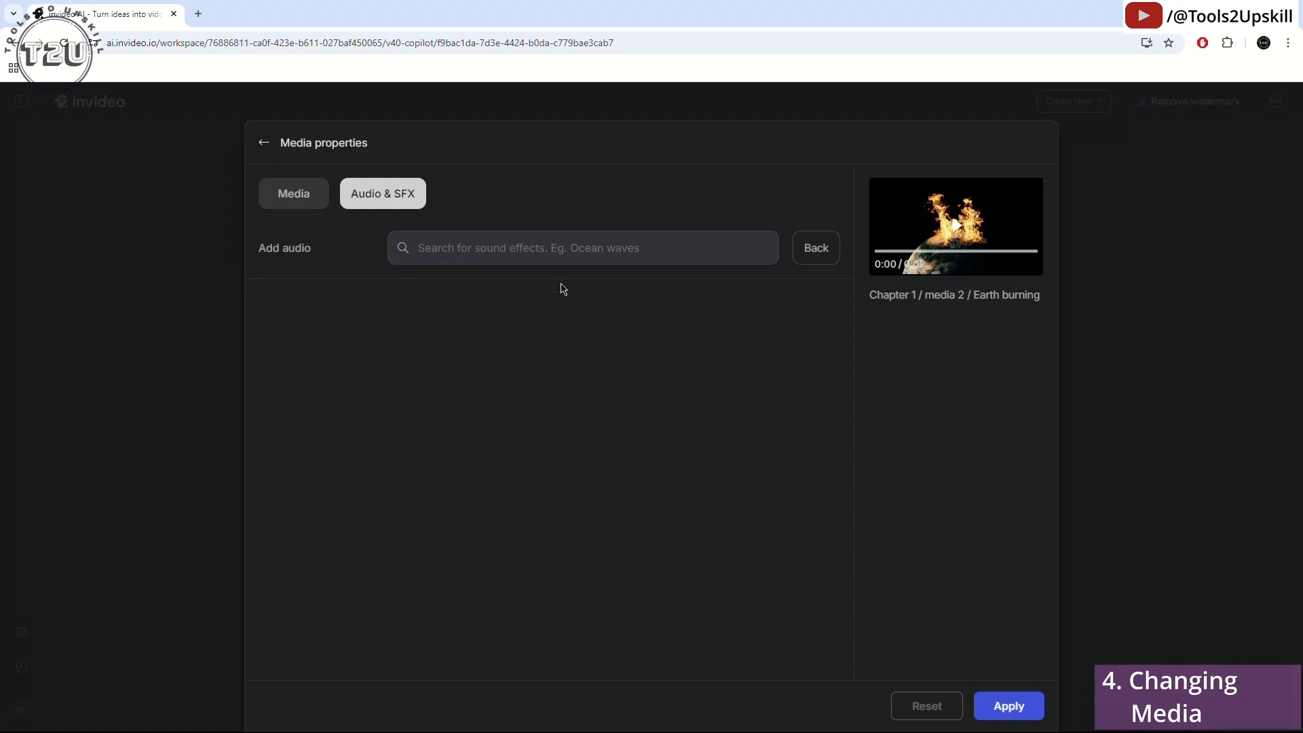
click(793, 256)
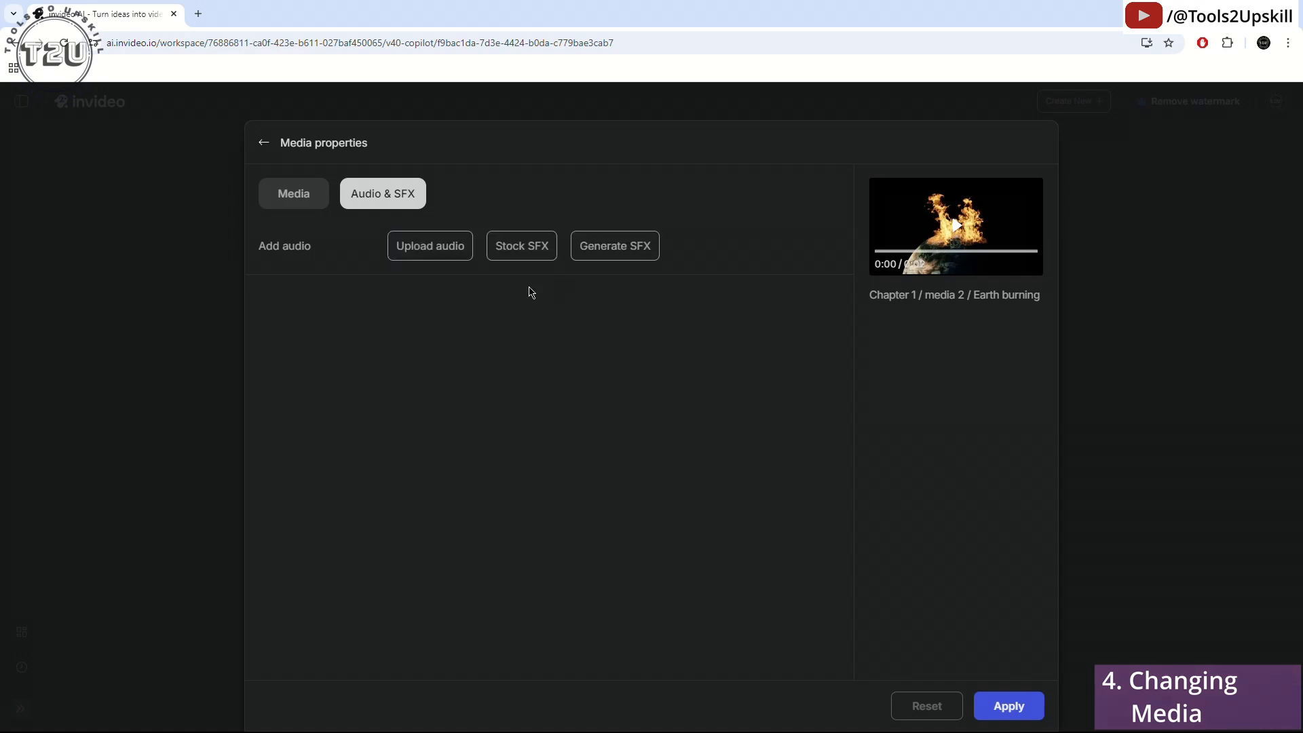
click(598, 254)
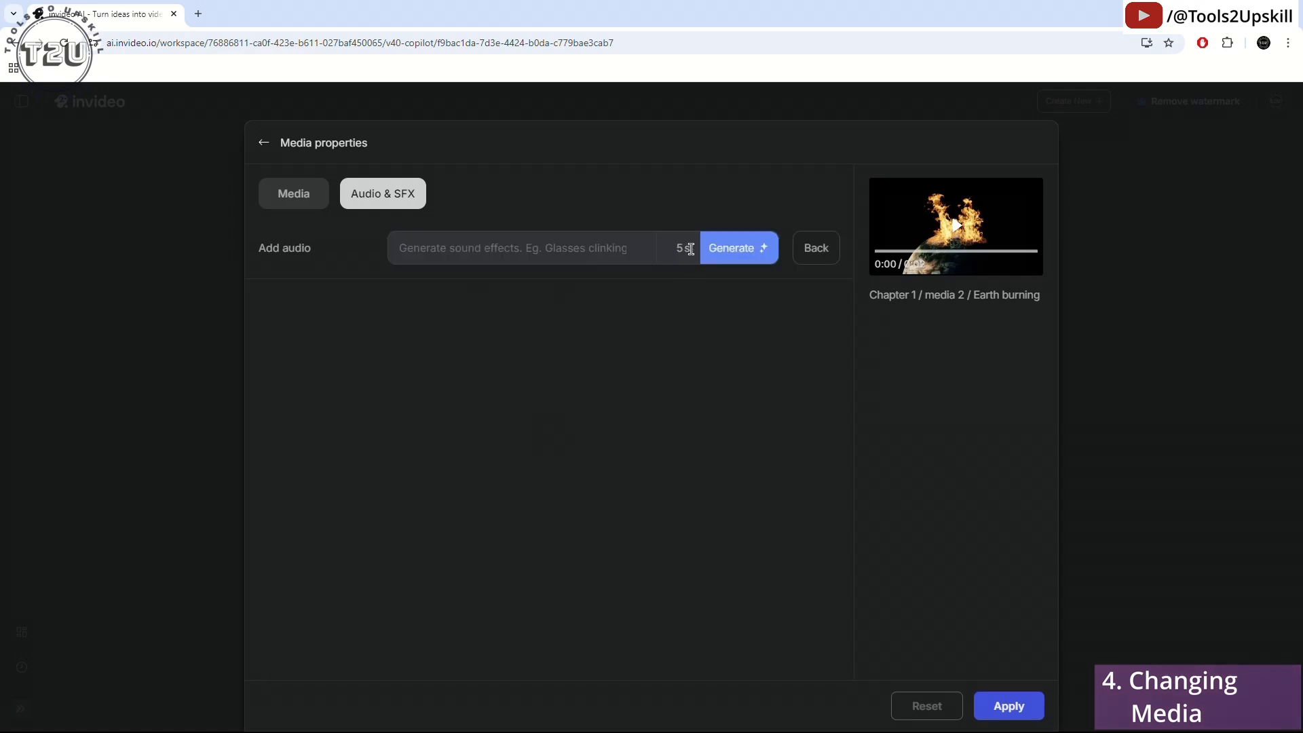
click(817, 254)
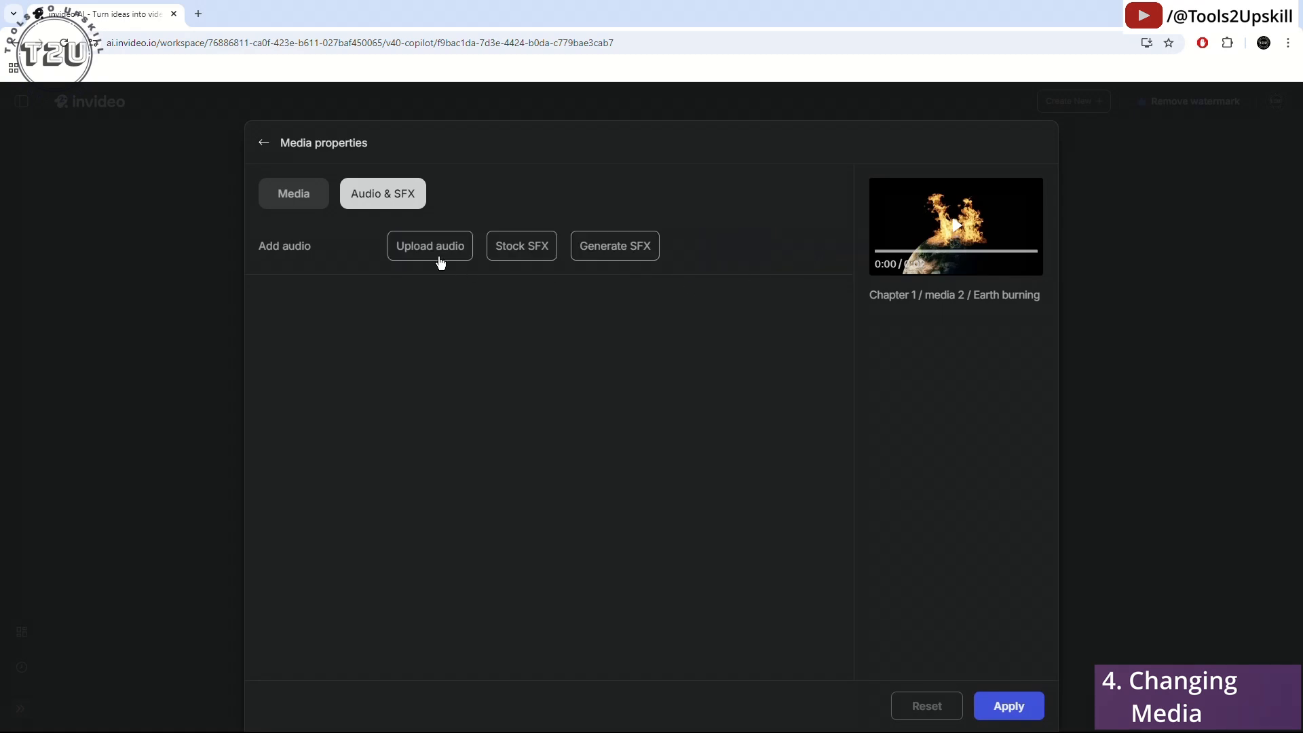
Try a center point X of 0.8 in media 2's properties and set it back to 0.5
click(310, 202)
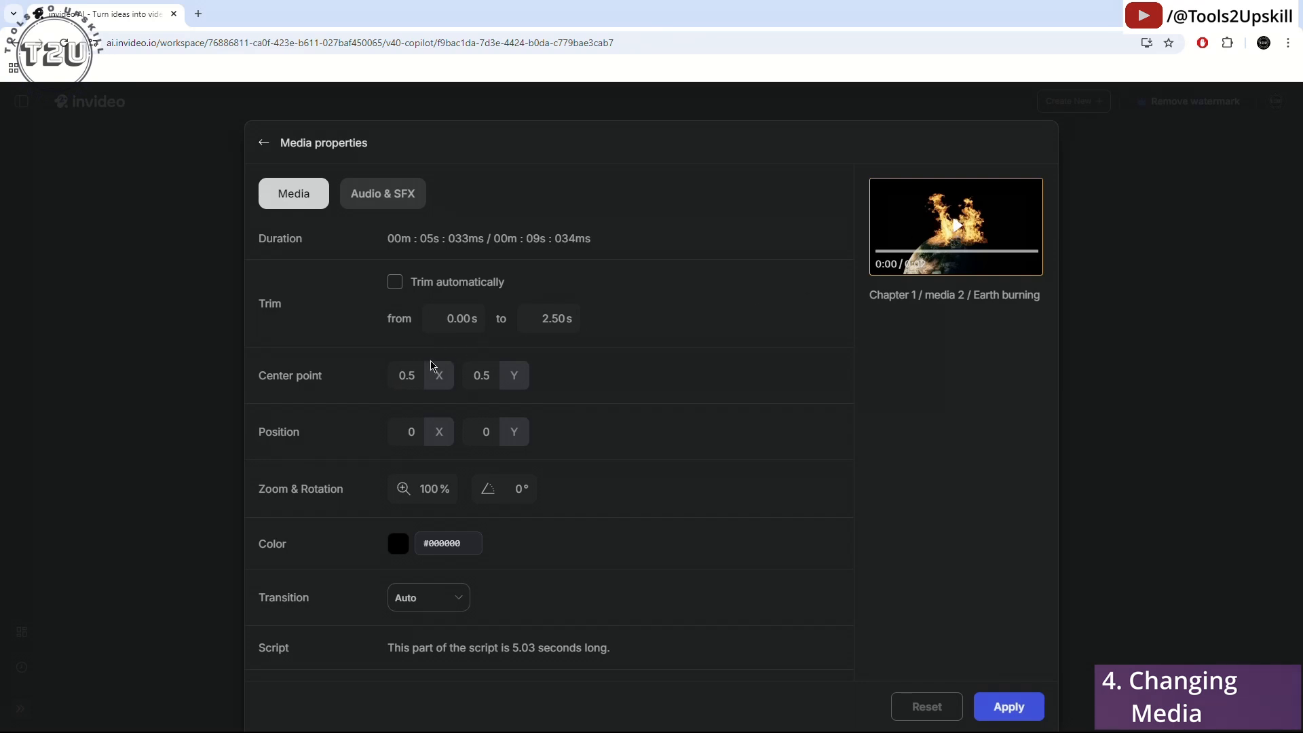
drag(399, 376, 428, 378)
text(0.8)
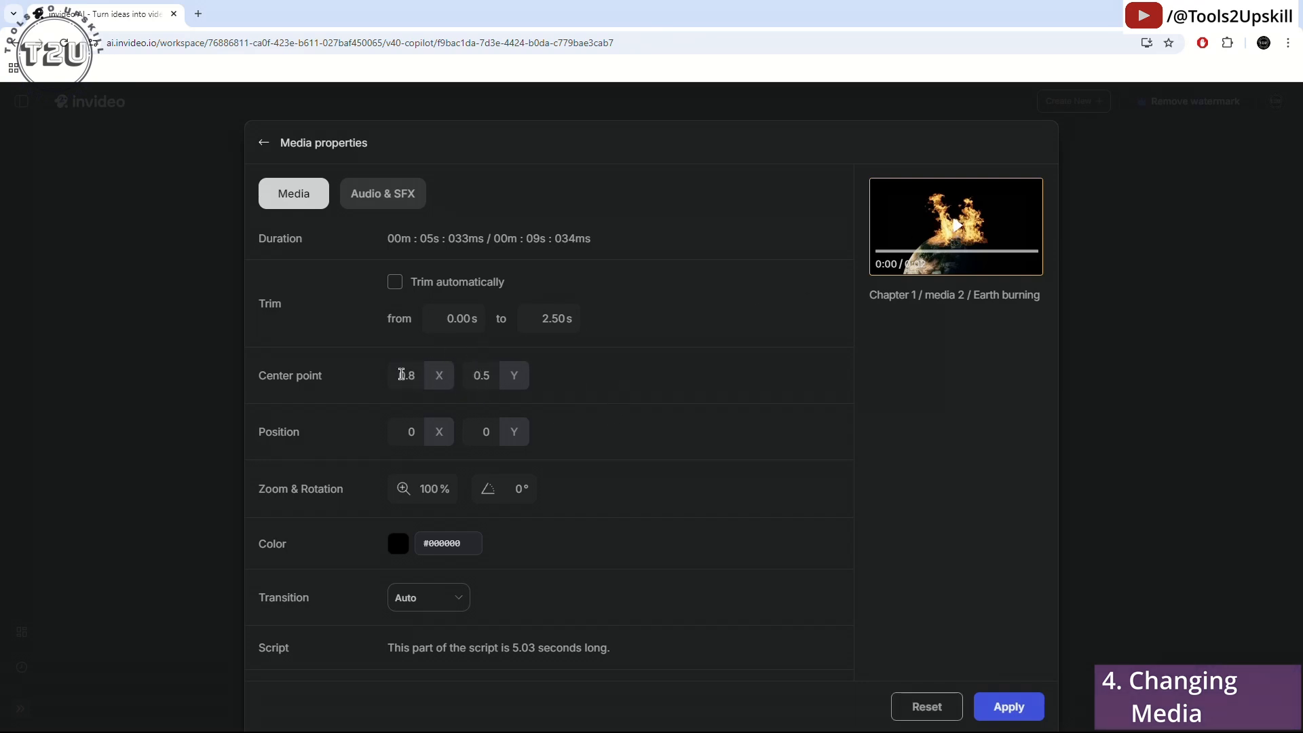
drag(401, 374, 428, 382)
text(0.5)
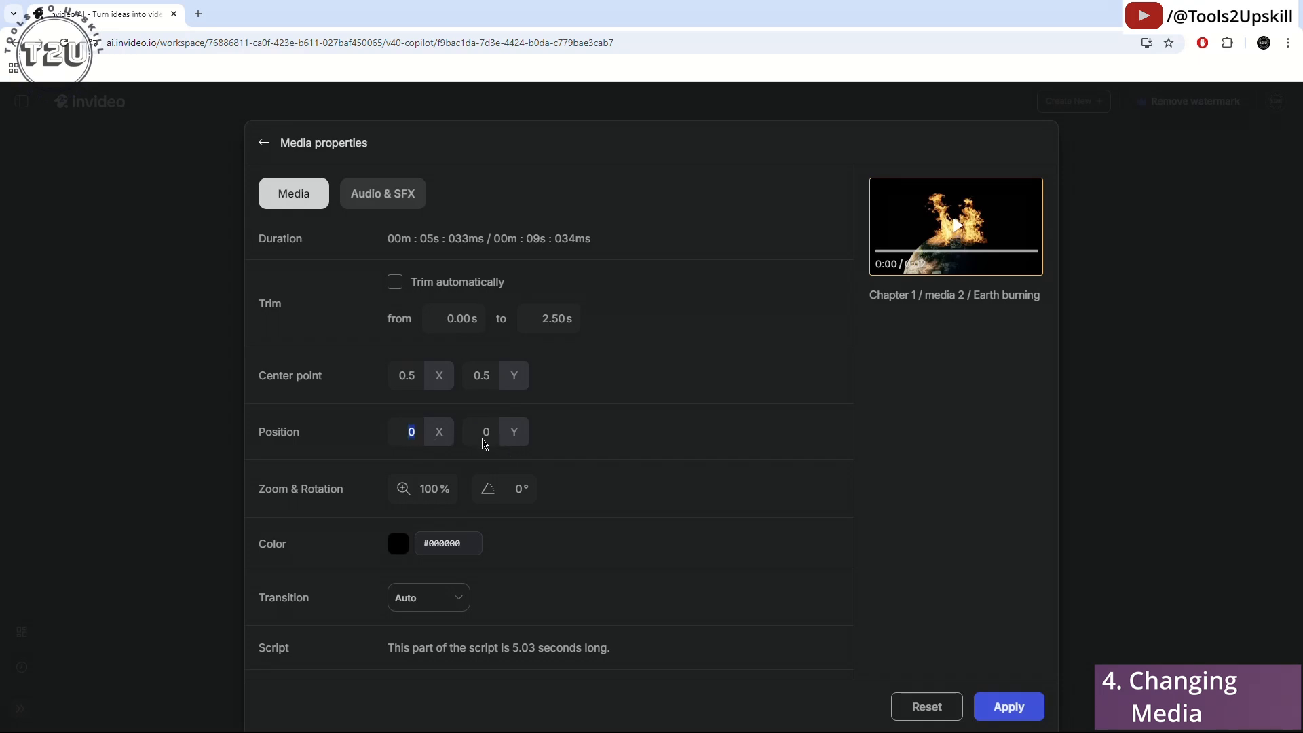
Set media 2's color to red, #eb0909
double_click(483, 435)
scroll(539, 491, down, 1)
click(397, 501)
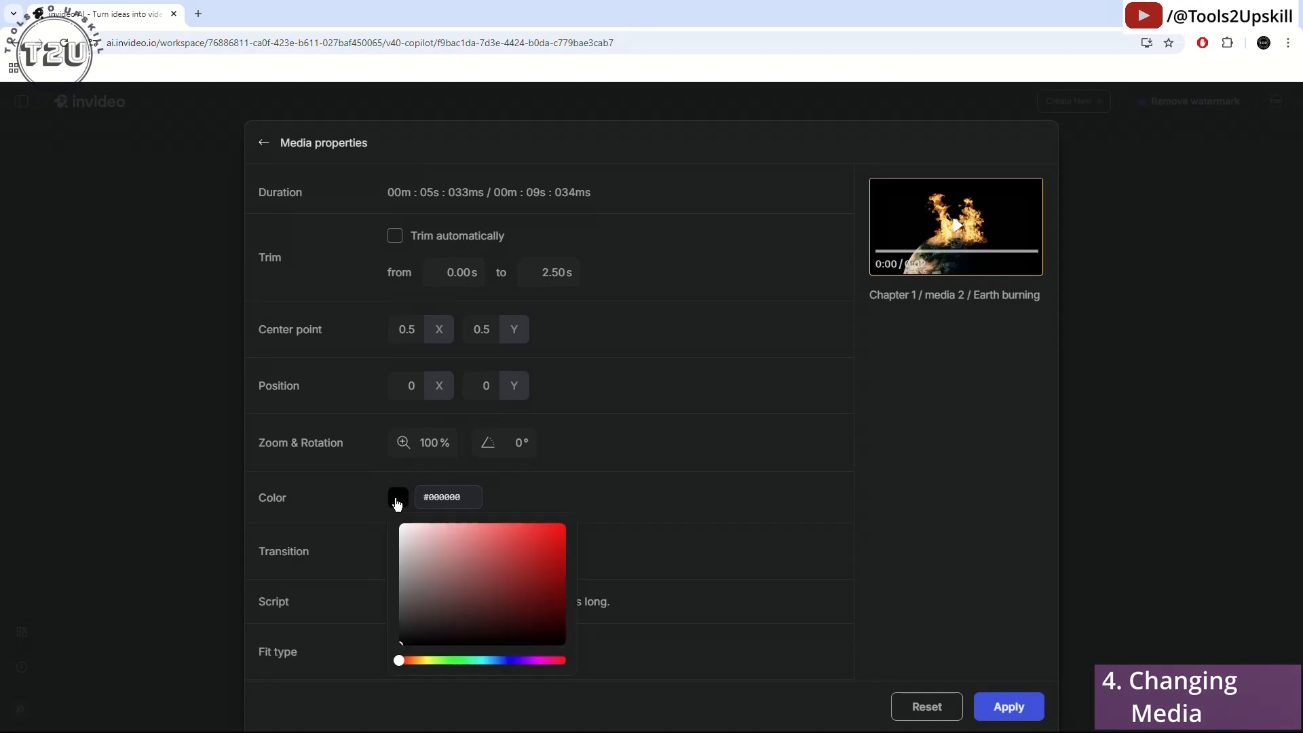
click(560, 532)
click(702, 503)
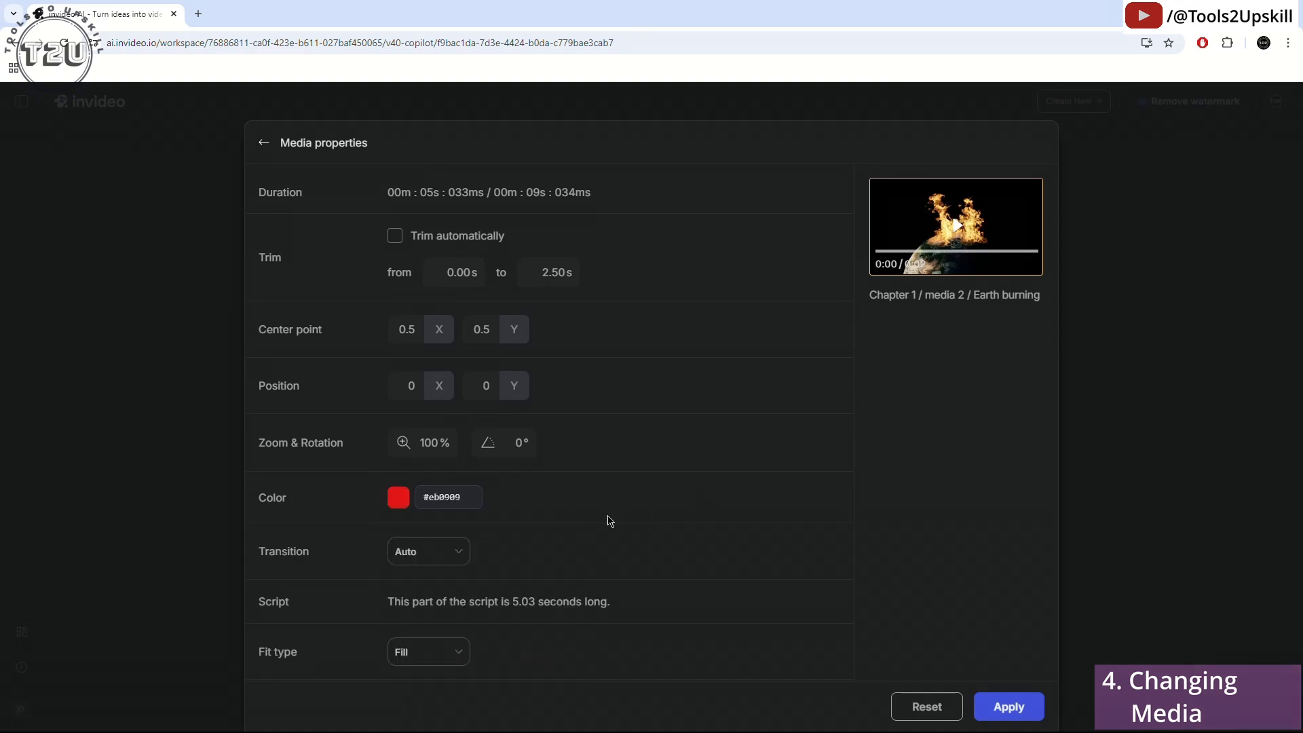
View the transition and fit type options in media 2's properties, keeping Auto and Fill
click(446, 552)
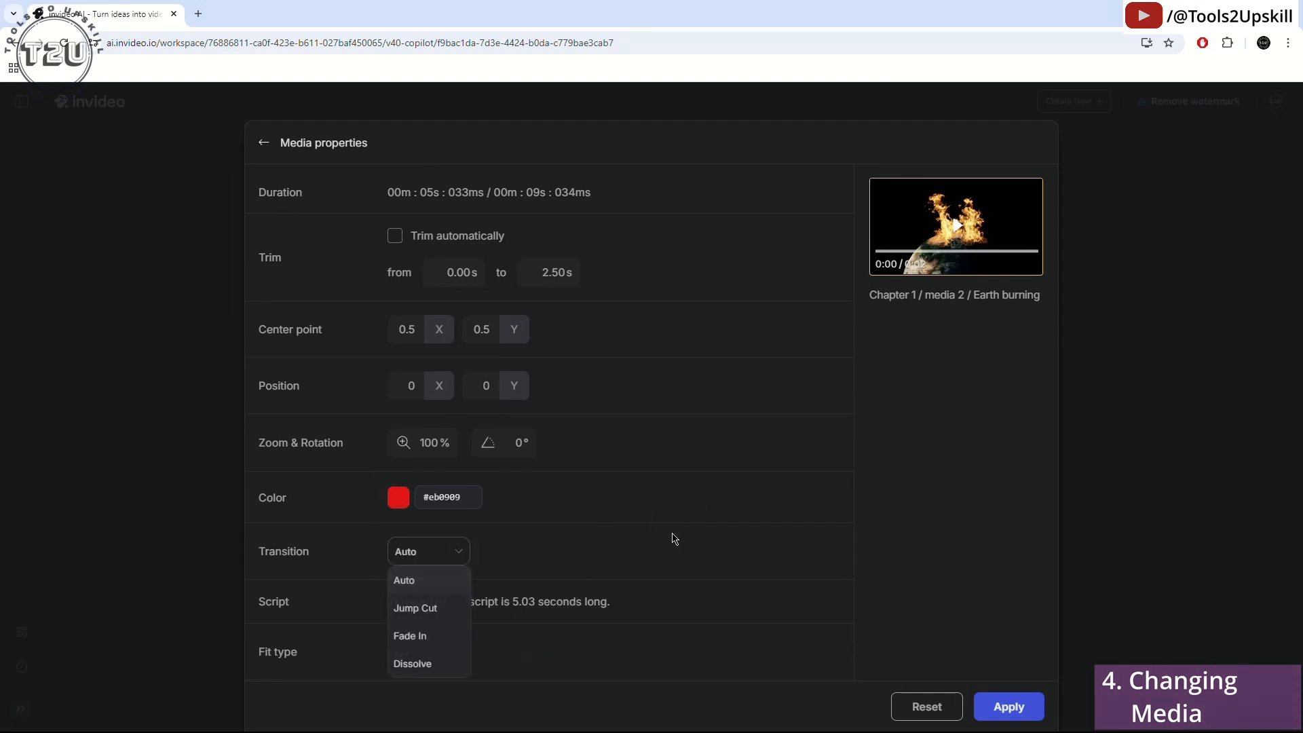
click(671, 538)
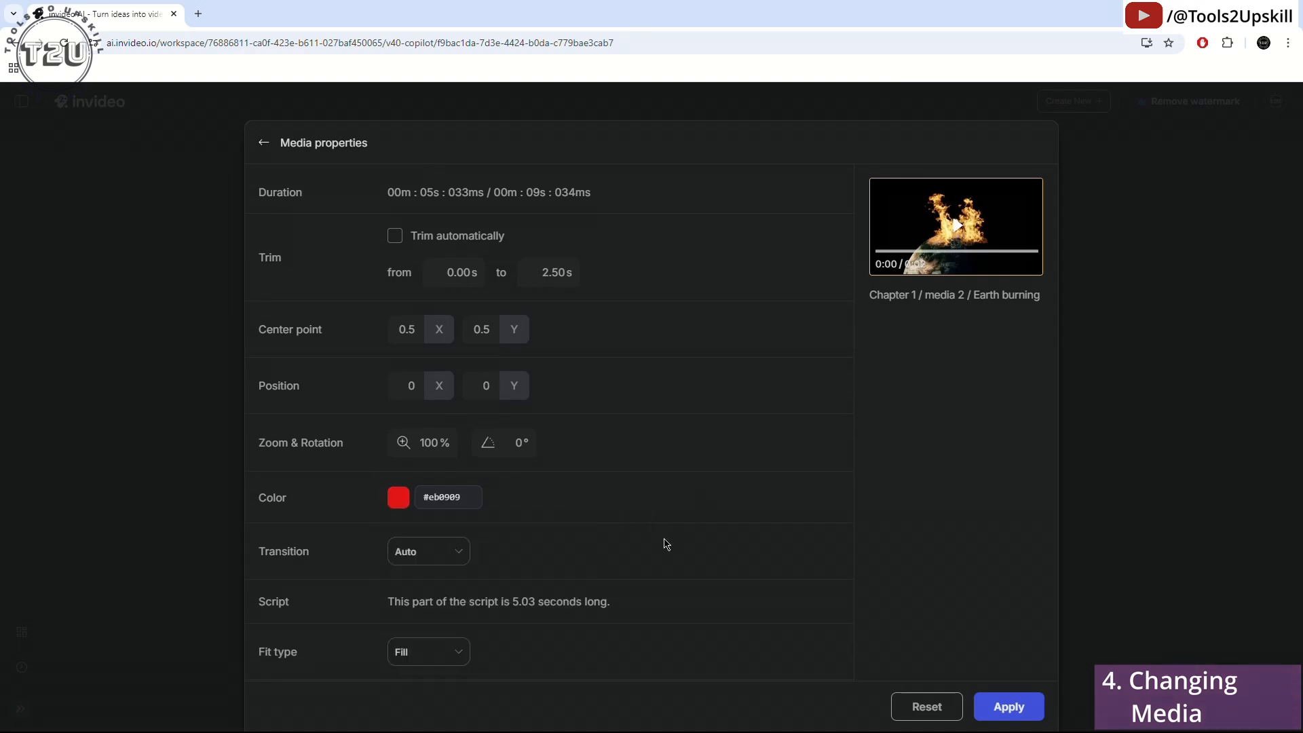
click(448, 652)
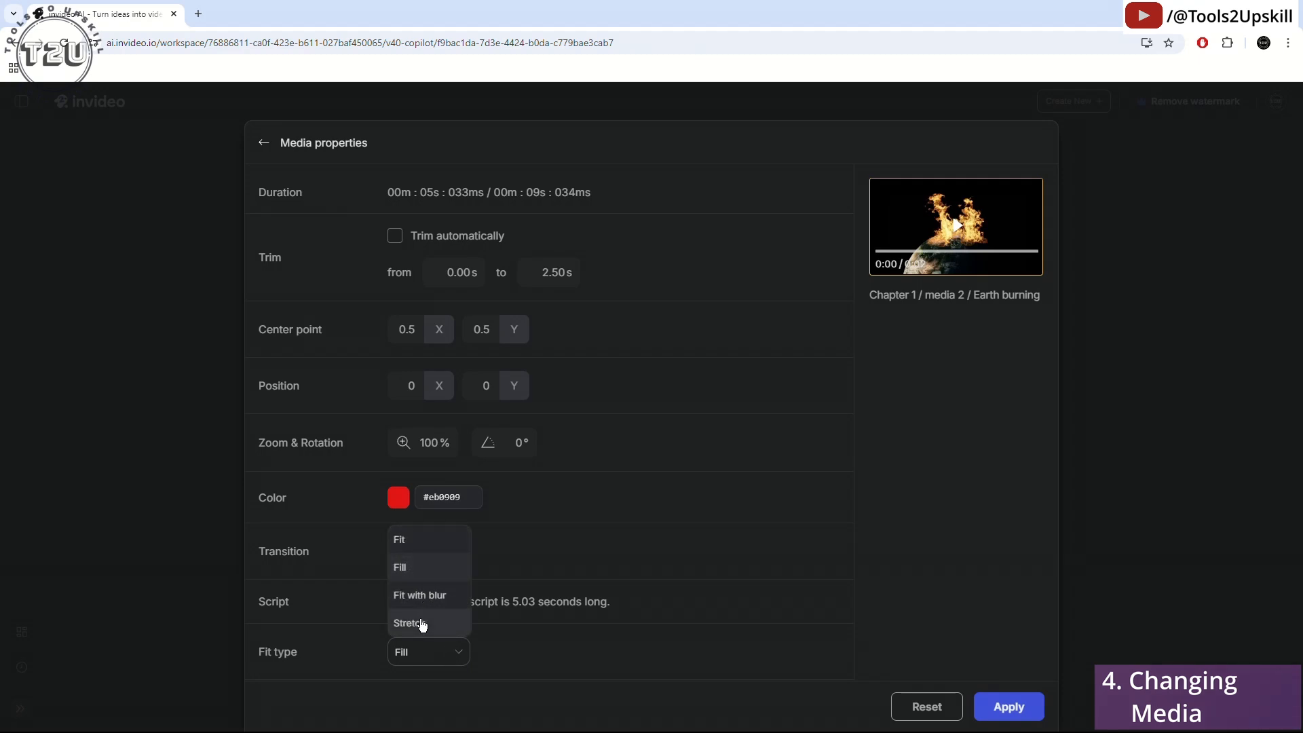
click(627, 670)
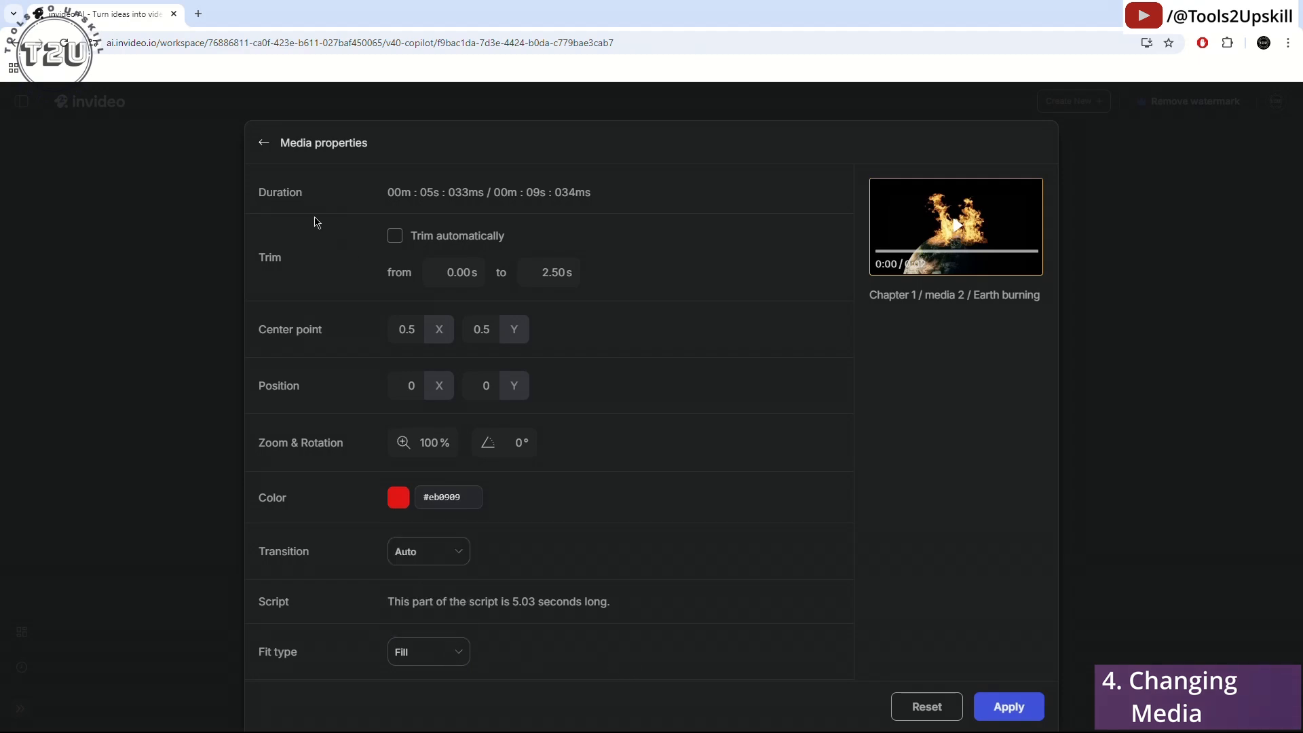
Compare media 2's general properties with its Audio & SFX properties and return to the media overview
click(262, 145)
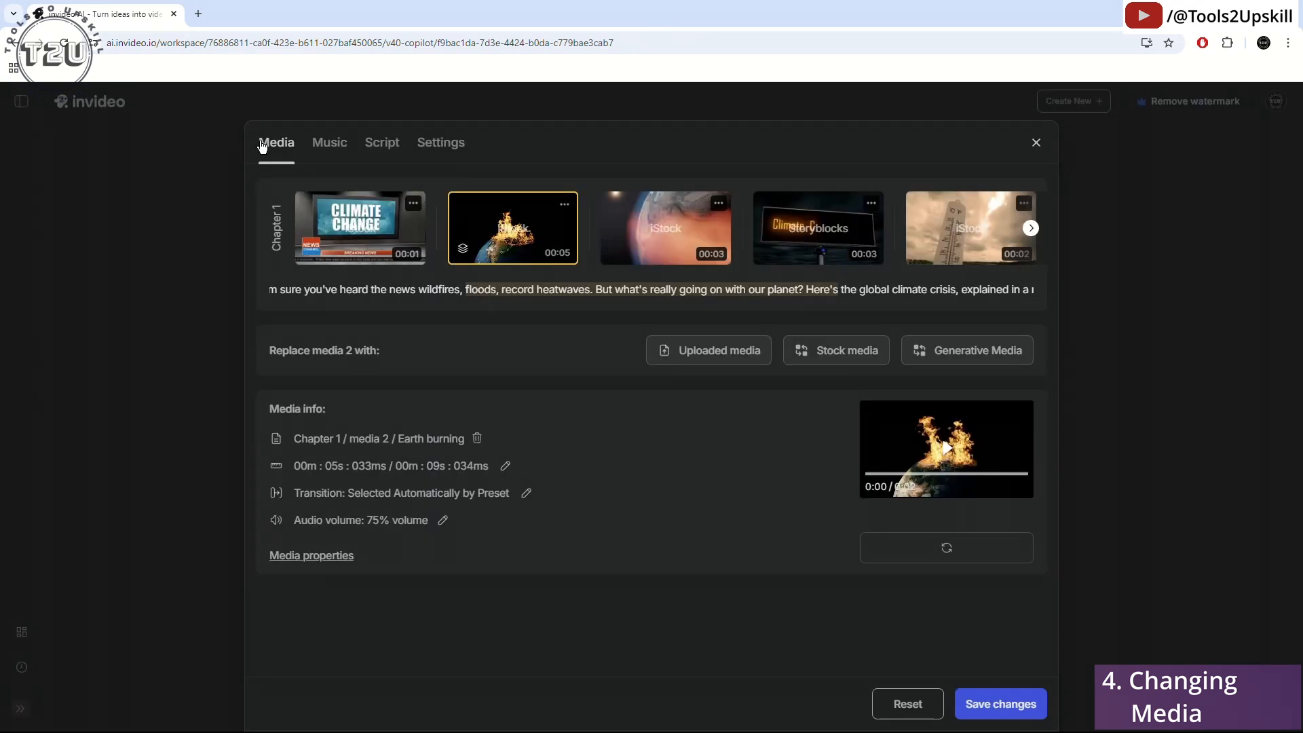
click(319, 556)
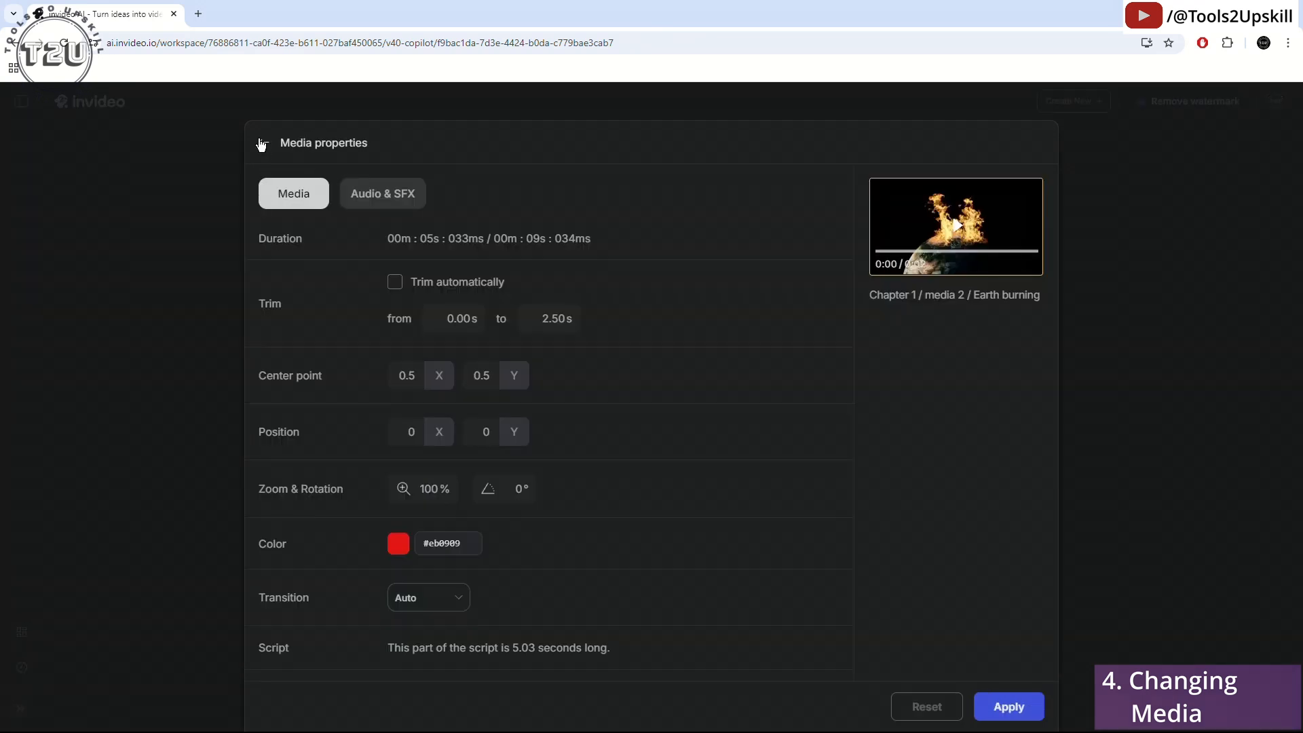
click(262, 143)
click(444, 522)
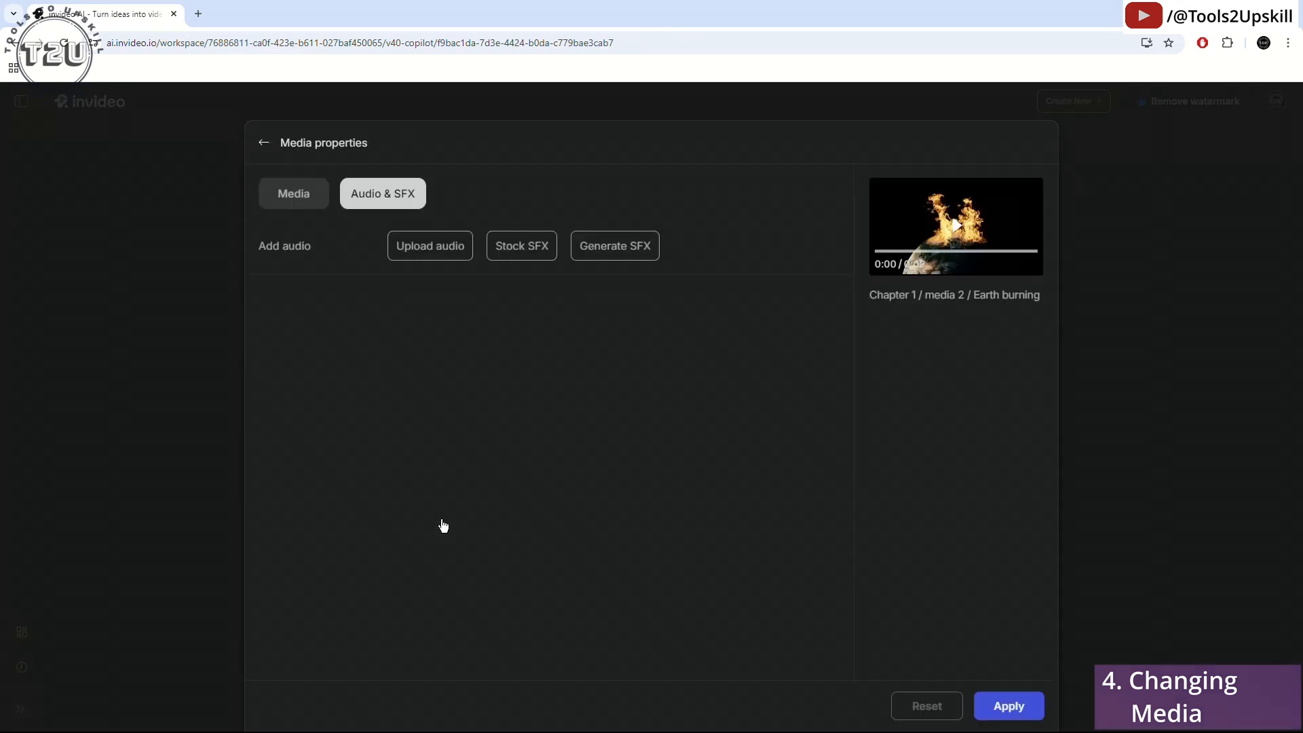
click(299, 199)
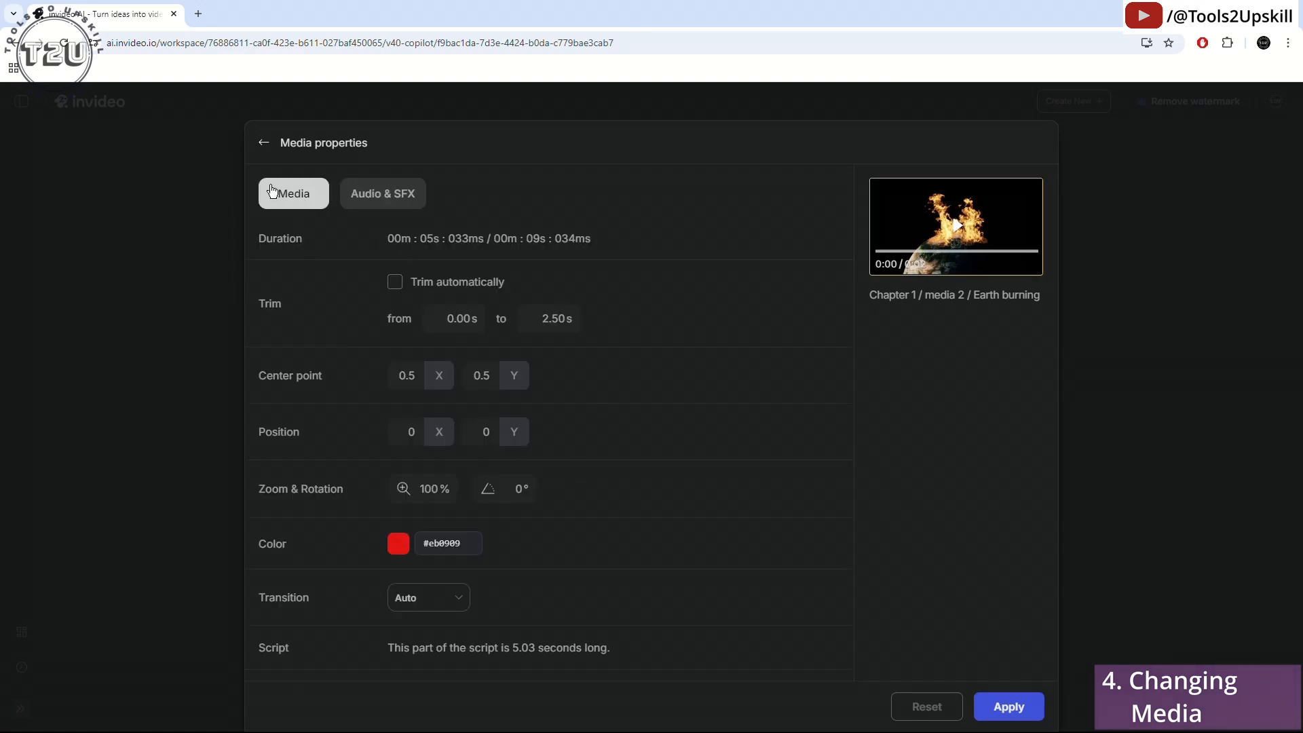
click(264, 143)
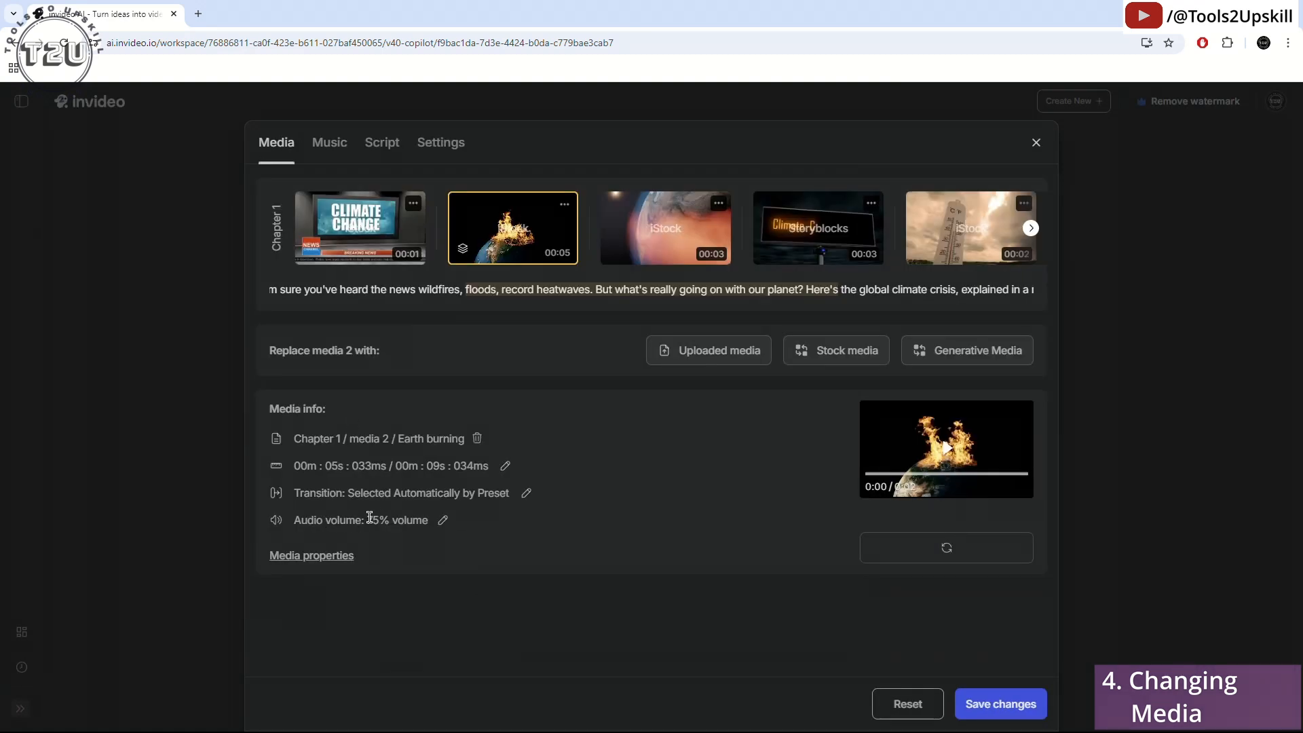
click(443, 522)
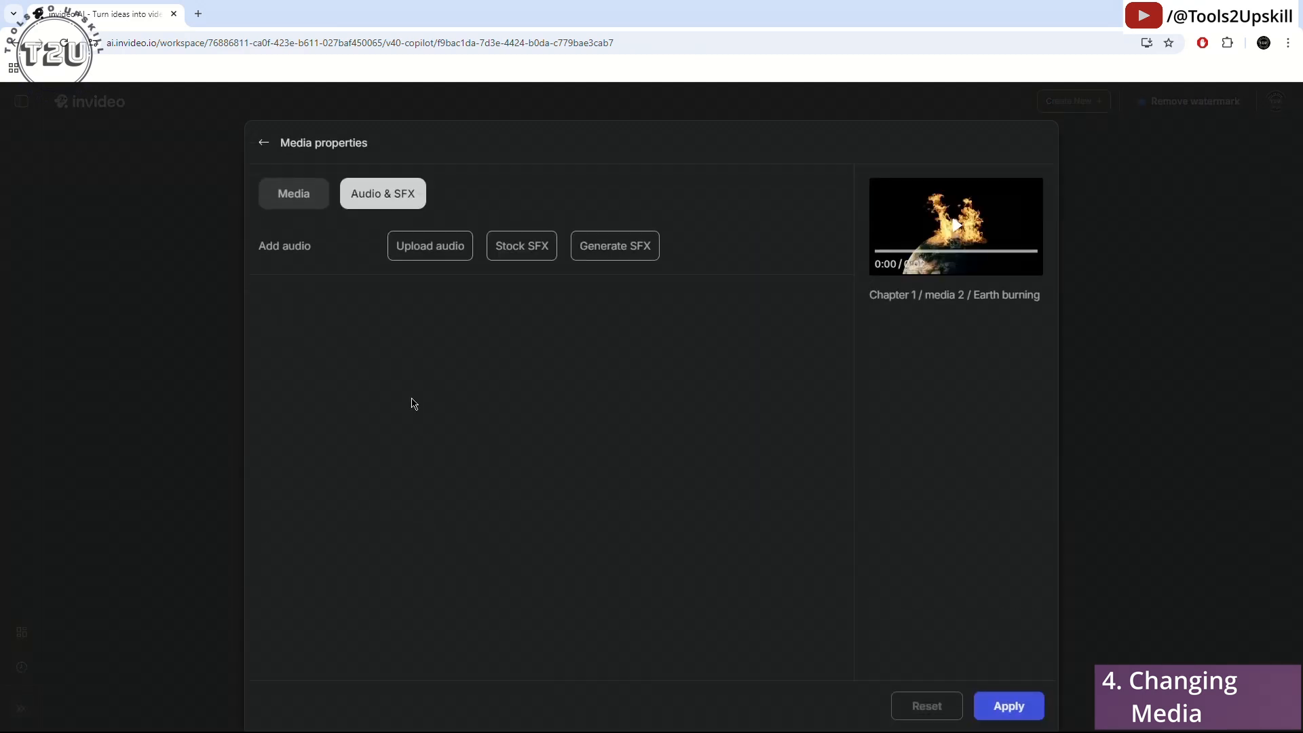
click(265, 144)
click(332, 562)
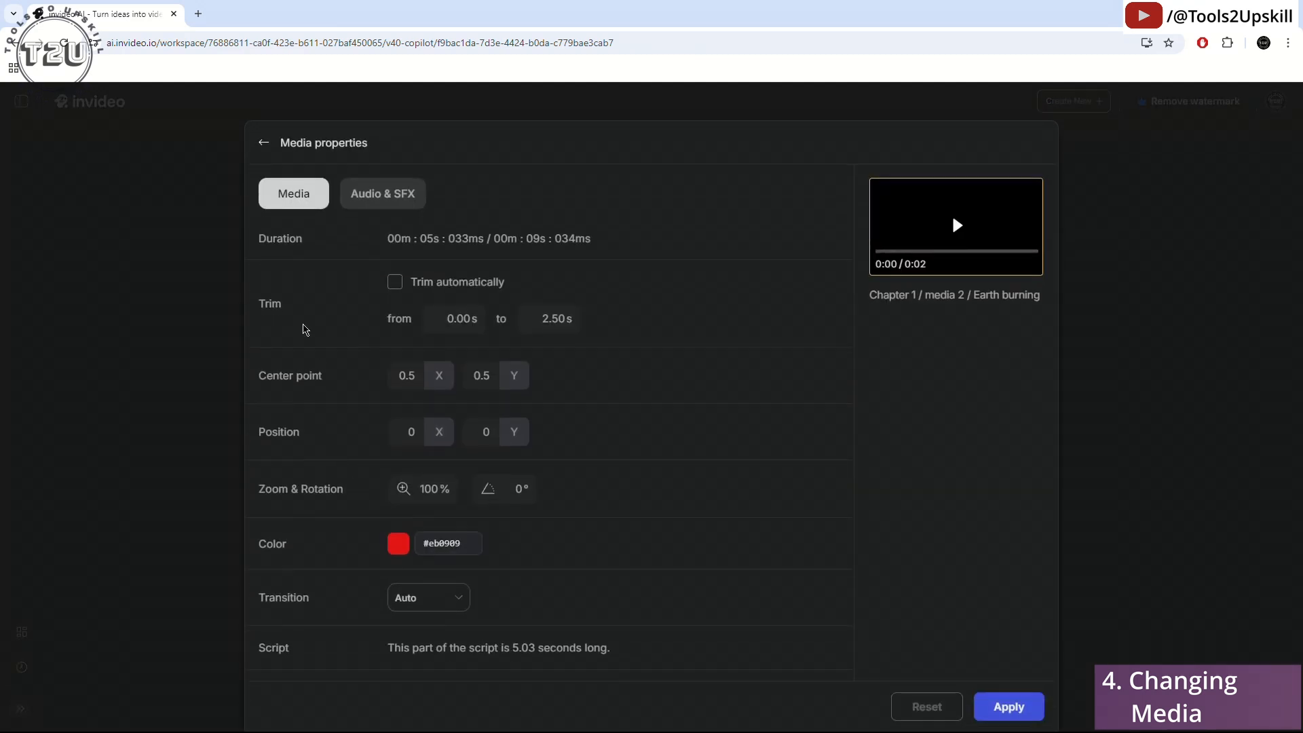
click(263, 145)
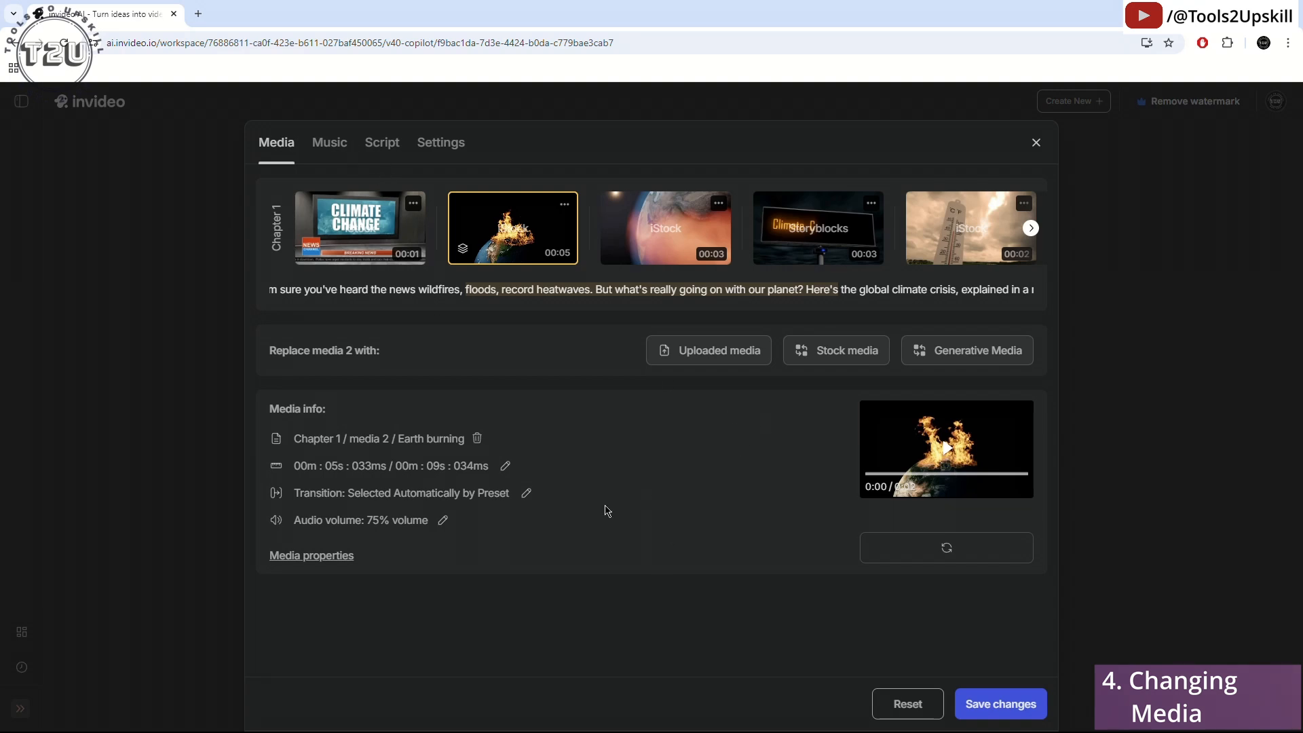
Discard the unsaved media changes and open the stock music replacements for Music 1
click(334, 143)
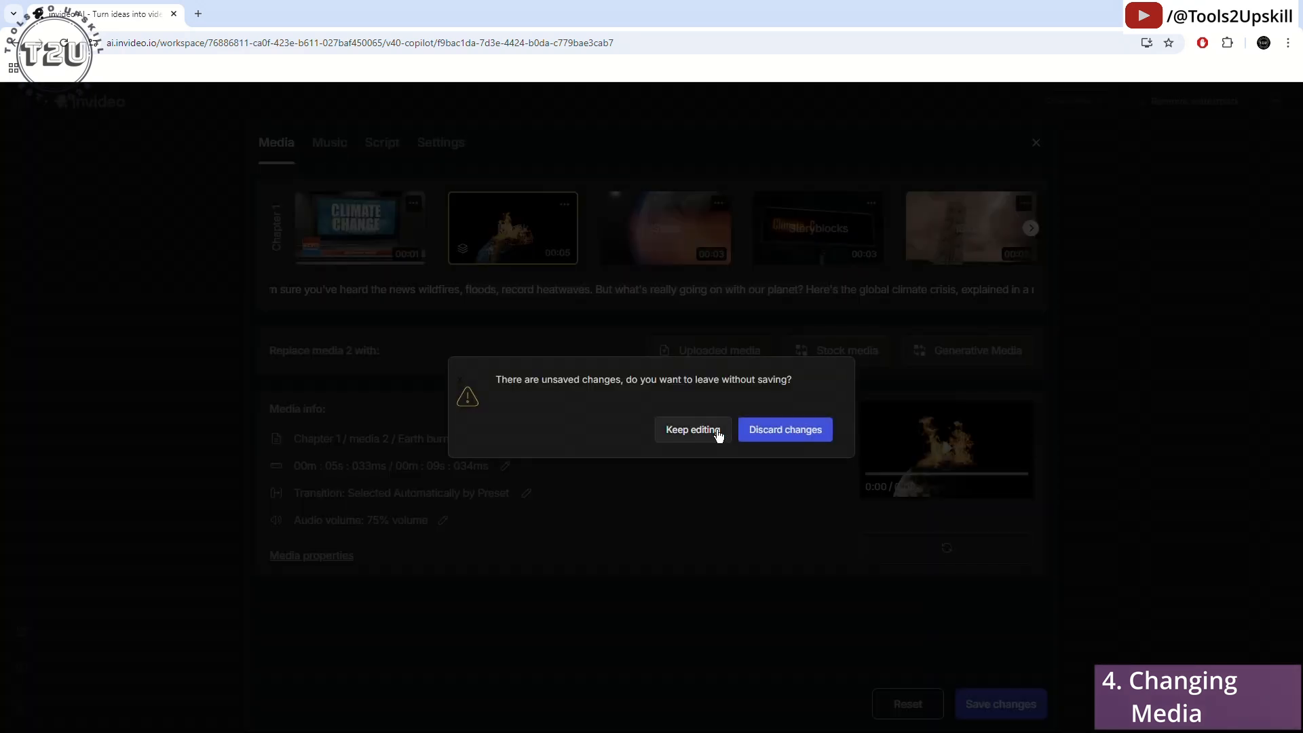
click(765, 436)
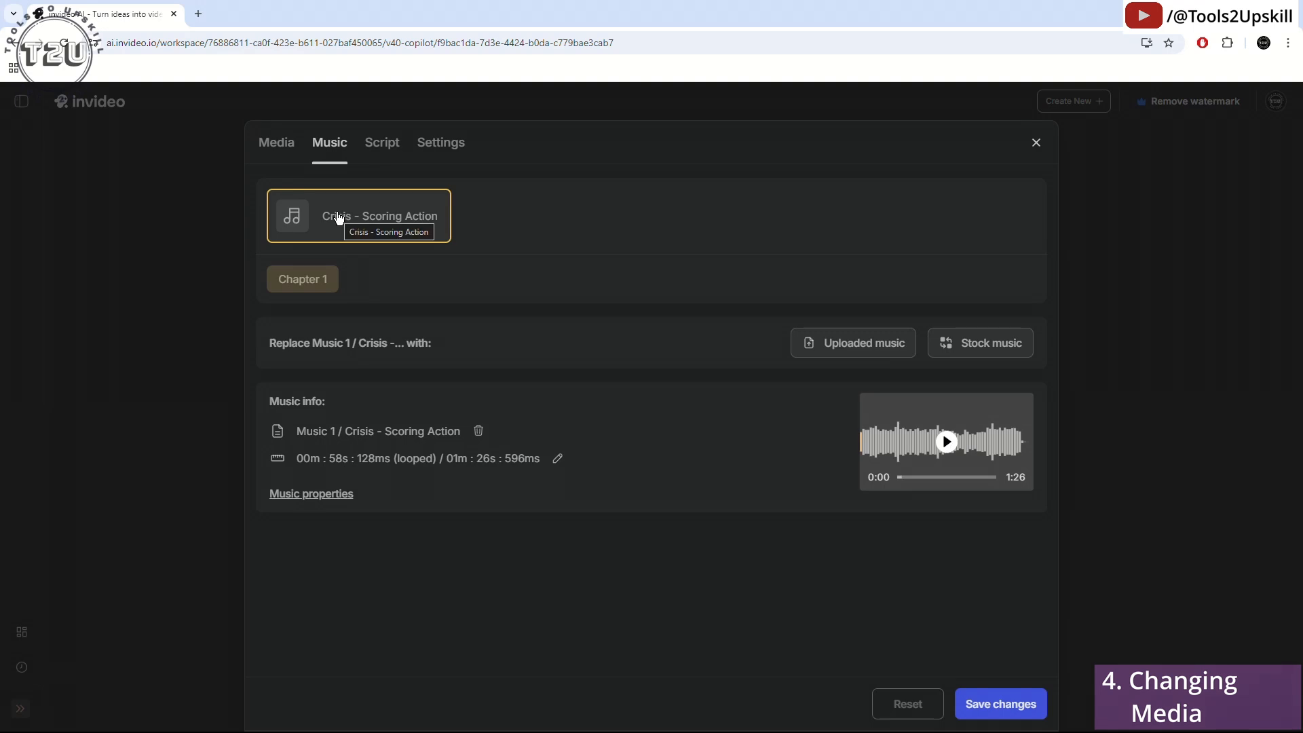
click(950, 347)
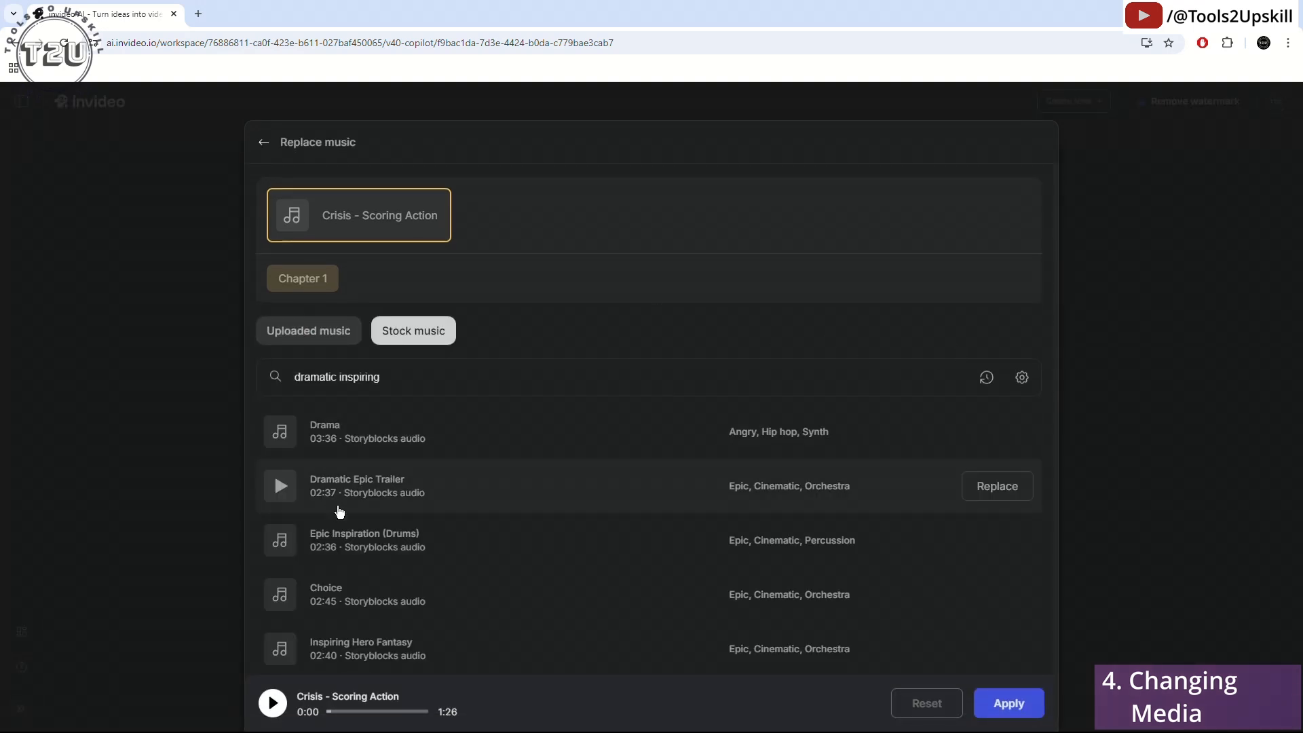
Preview part of the stock track "Drama" and return to the music overview without replacing the current music
click(279, 434)
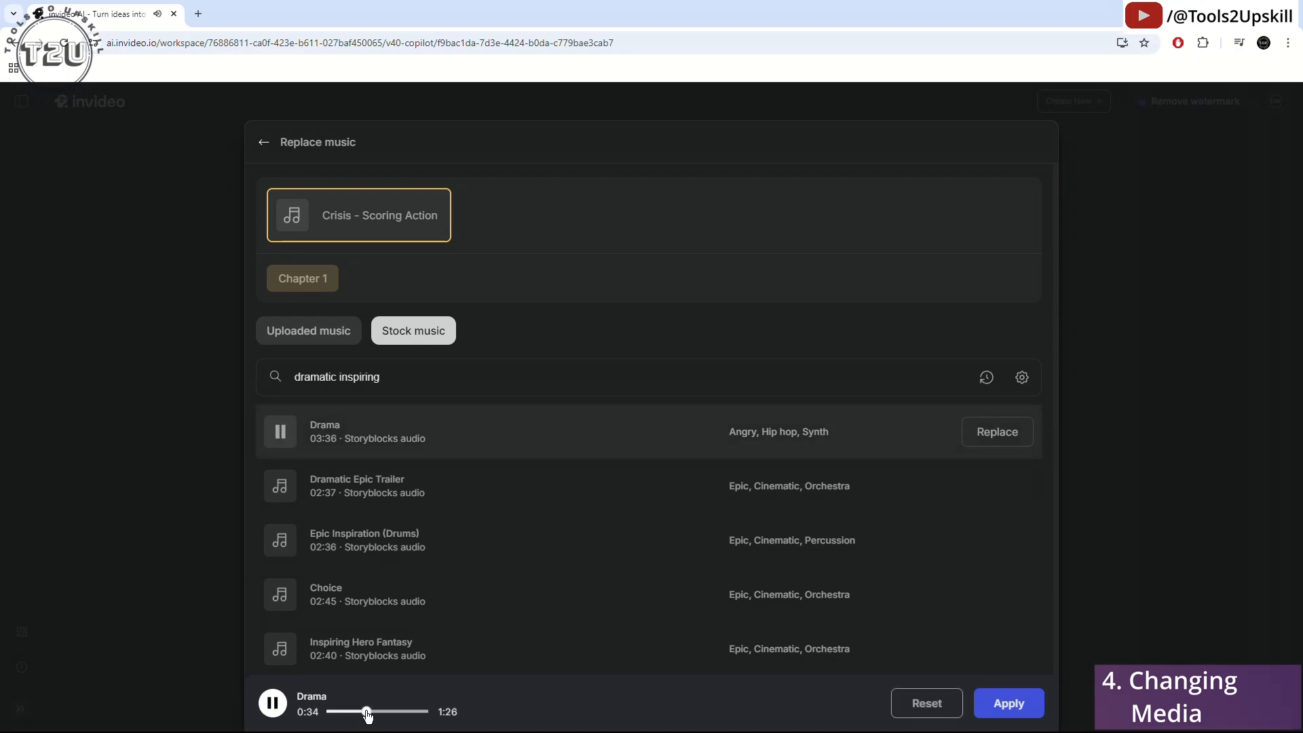
click(284, 442)
triple_click(288, 371)
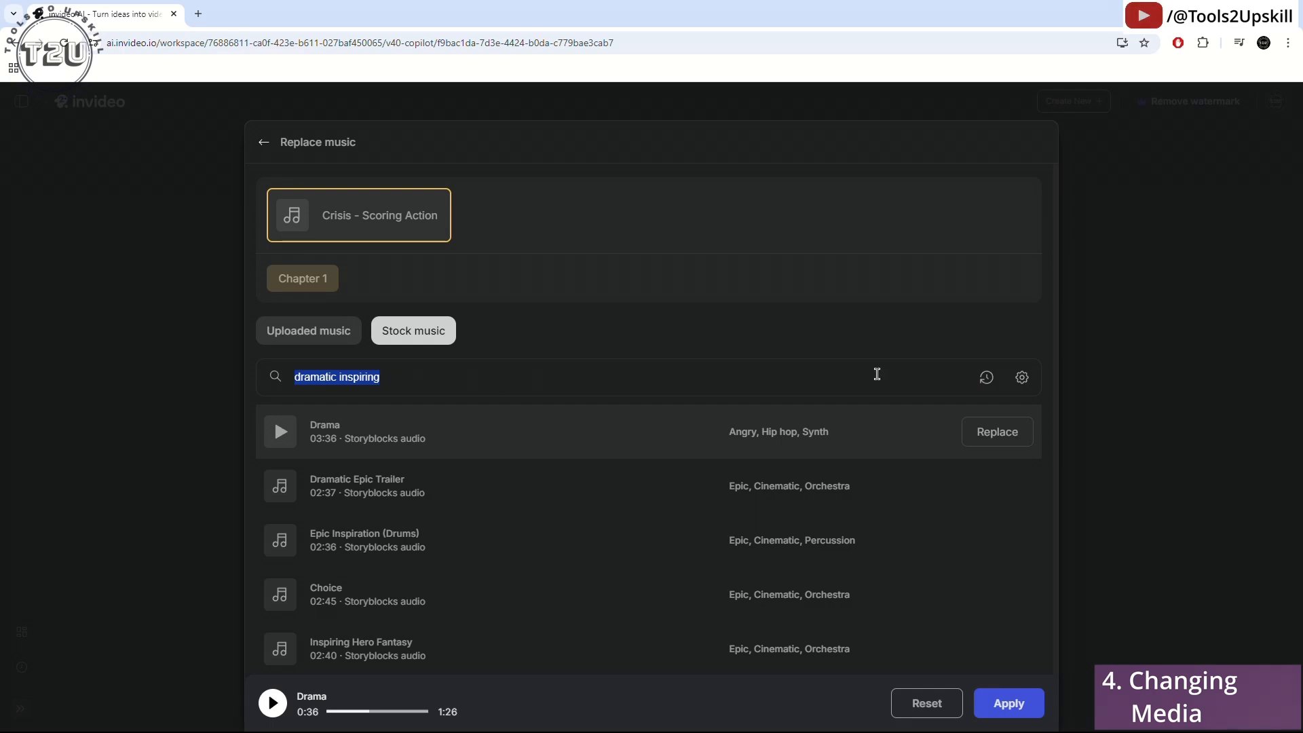
click(265, 141)
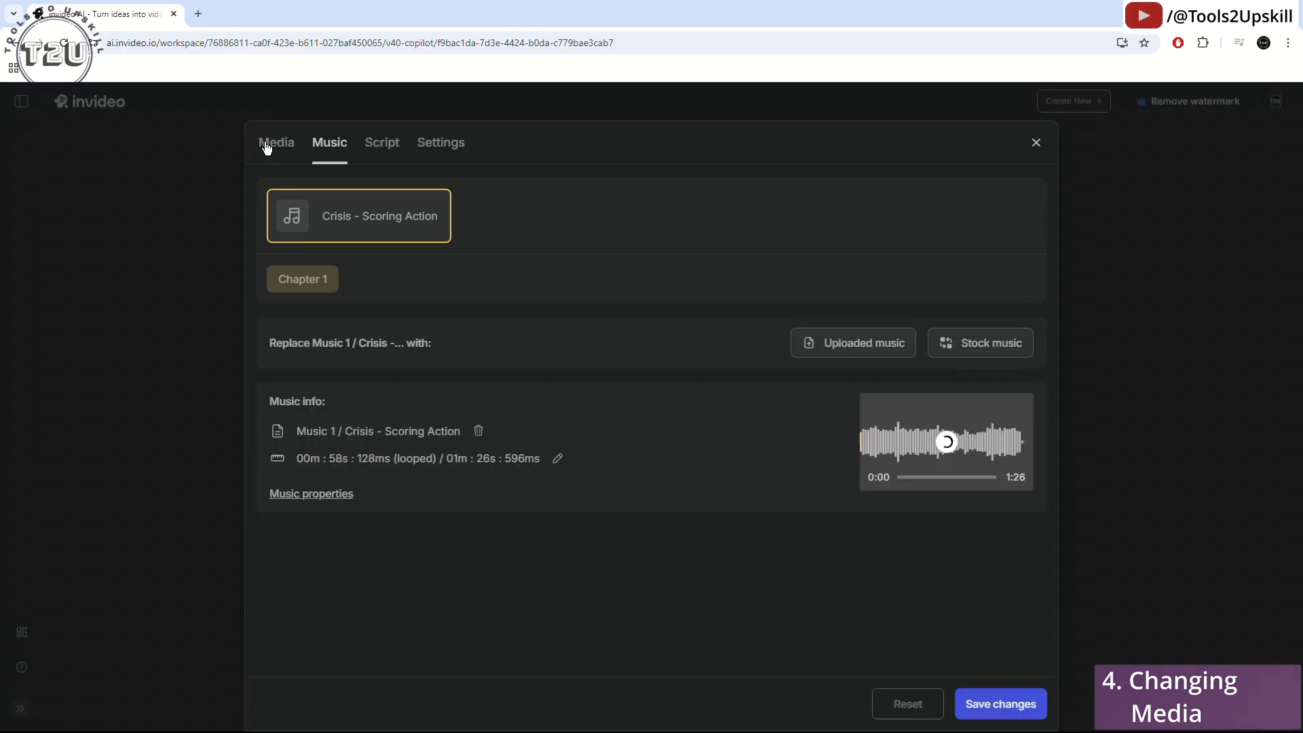
View the uploaded music options for replacing Music 1, including the file upload dialog, and return without choosing a file
click(817, 343)
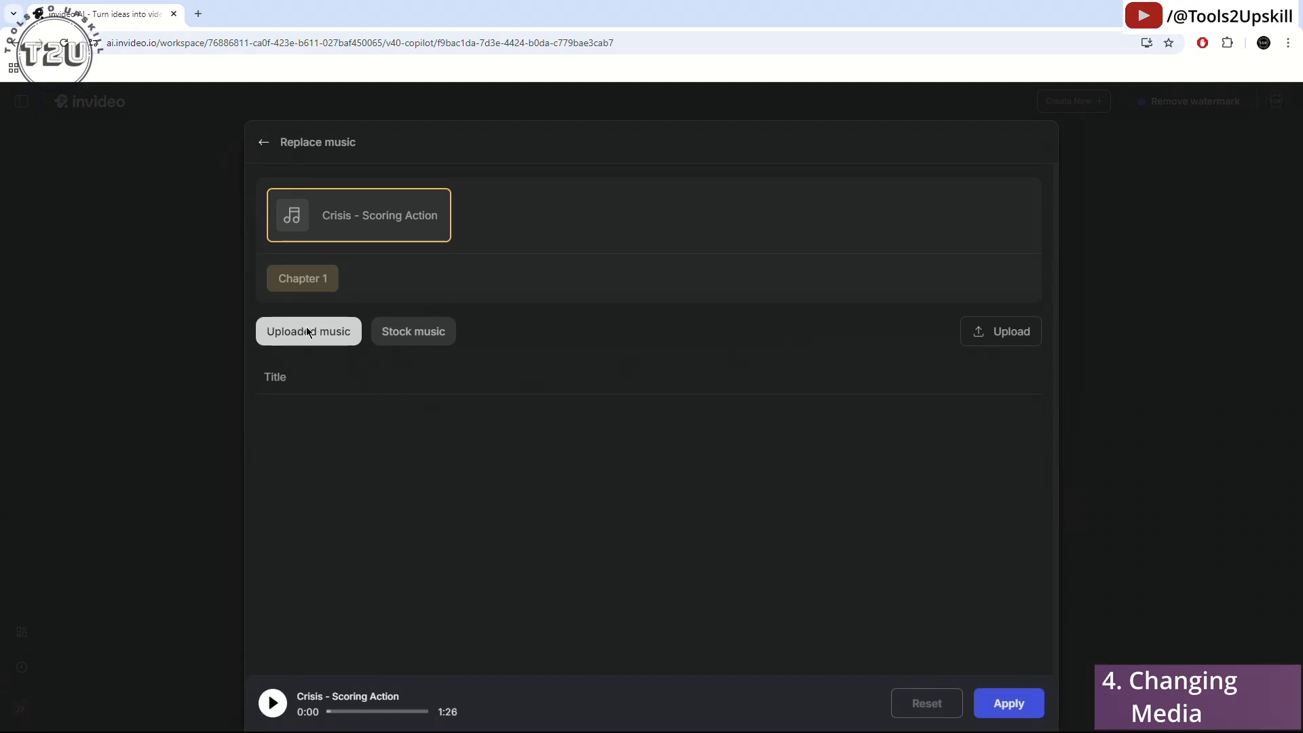
click(979, 337)
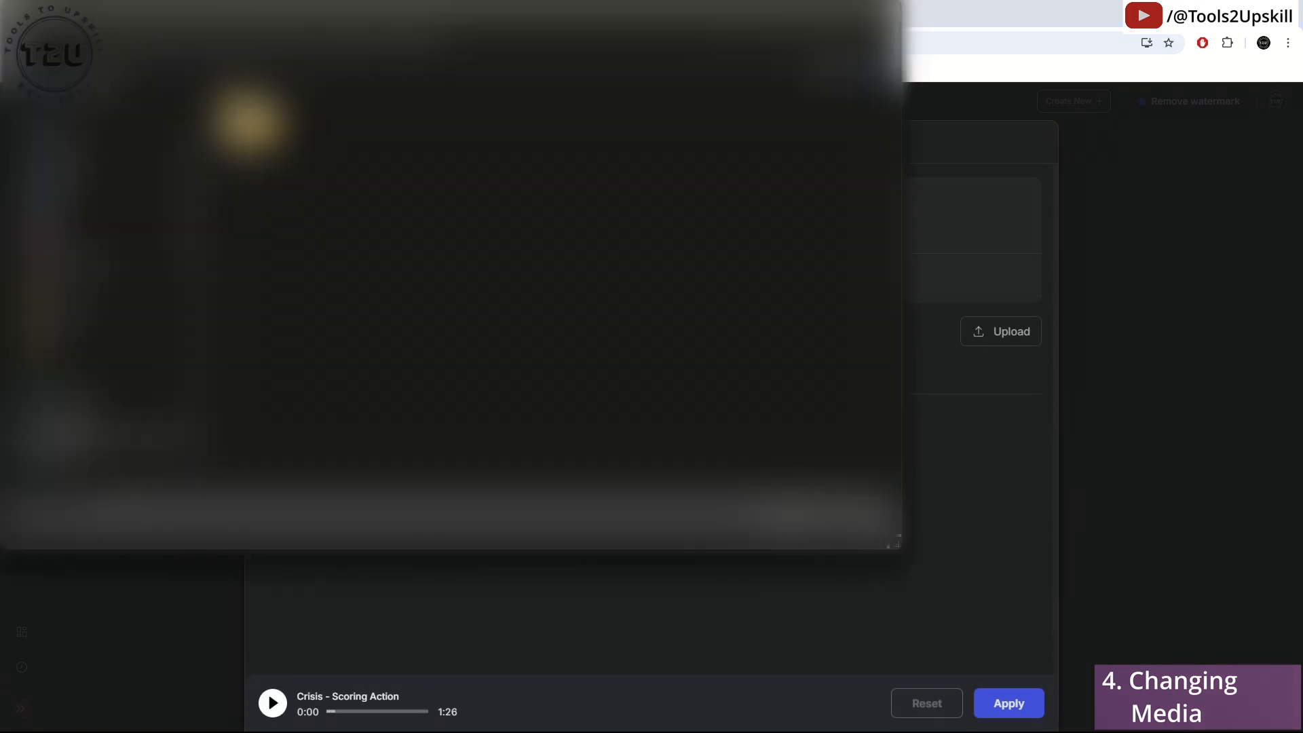
key(Escape)
click(265, 143)
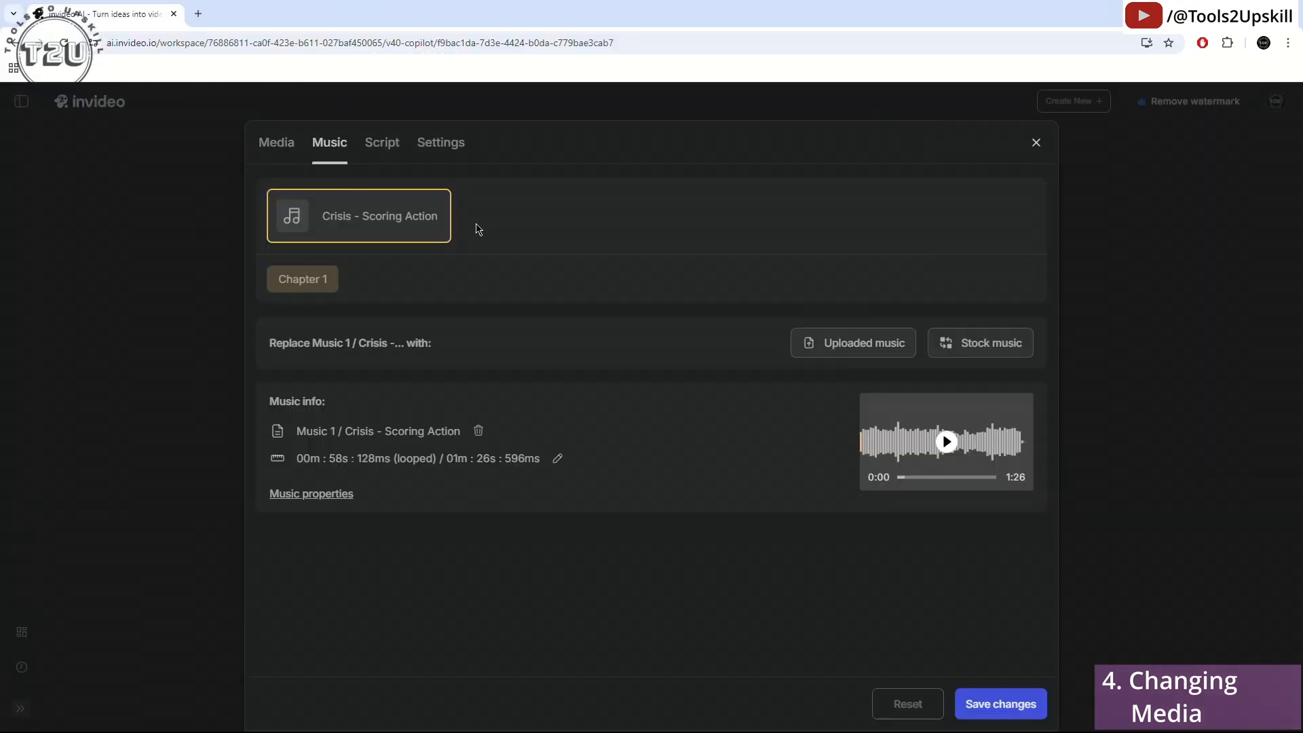
Open the video's script and review its editable lines from the opening sentence to the end
click(375, 145)
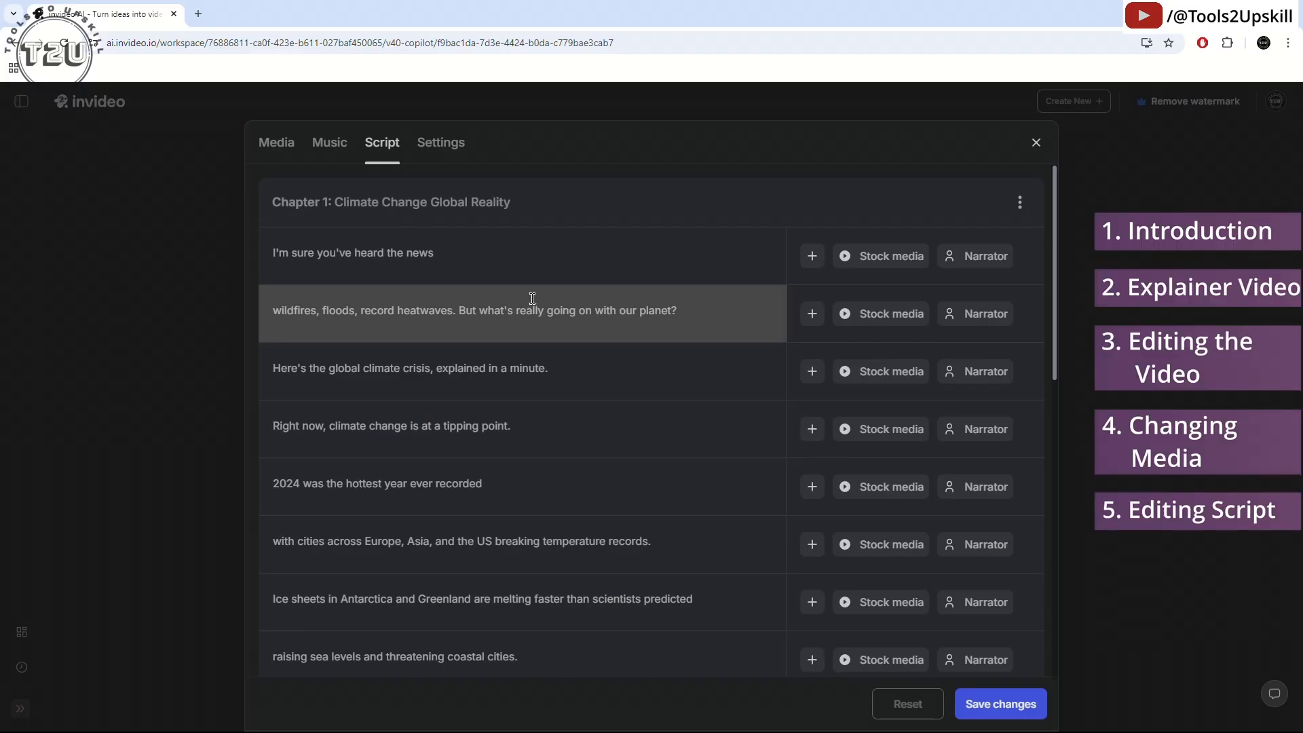
click(327, 312)
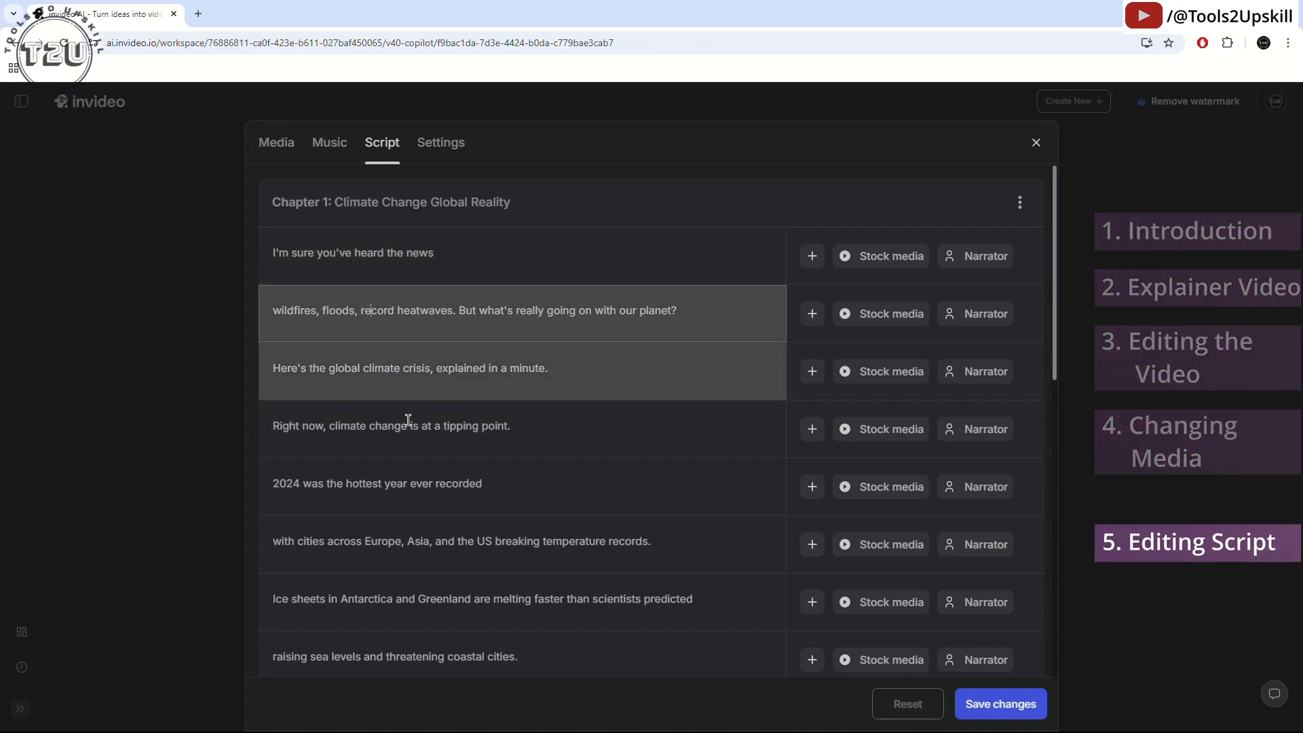
scroll(501, 477, down, 3)
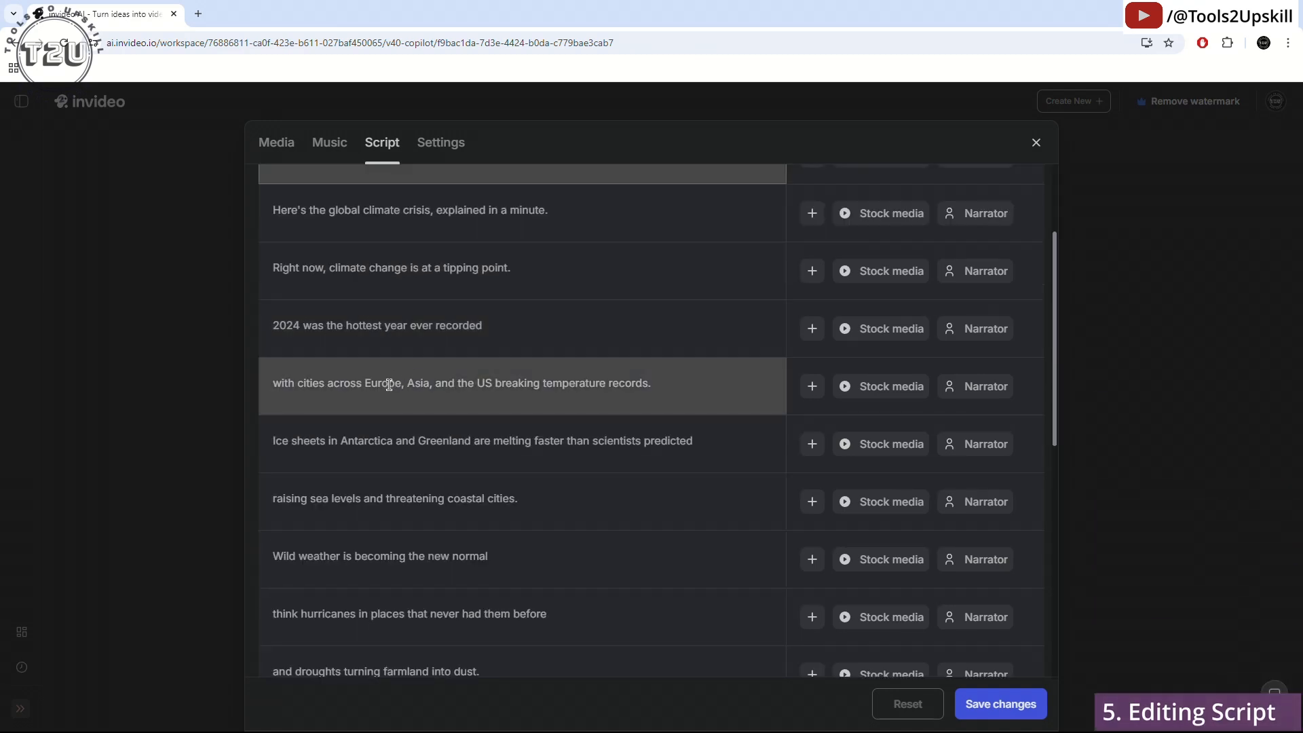
scroll(370, 538, down, 10)
scroll(507, 486, up, 15)
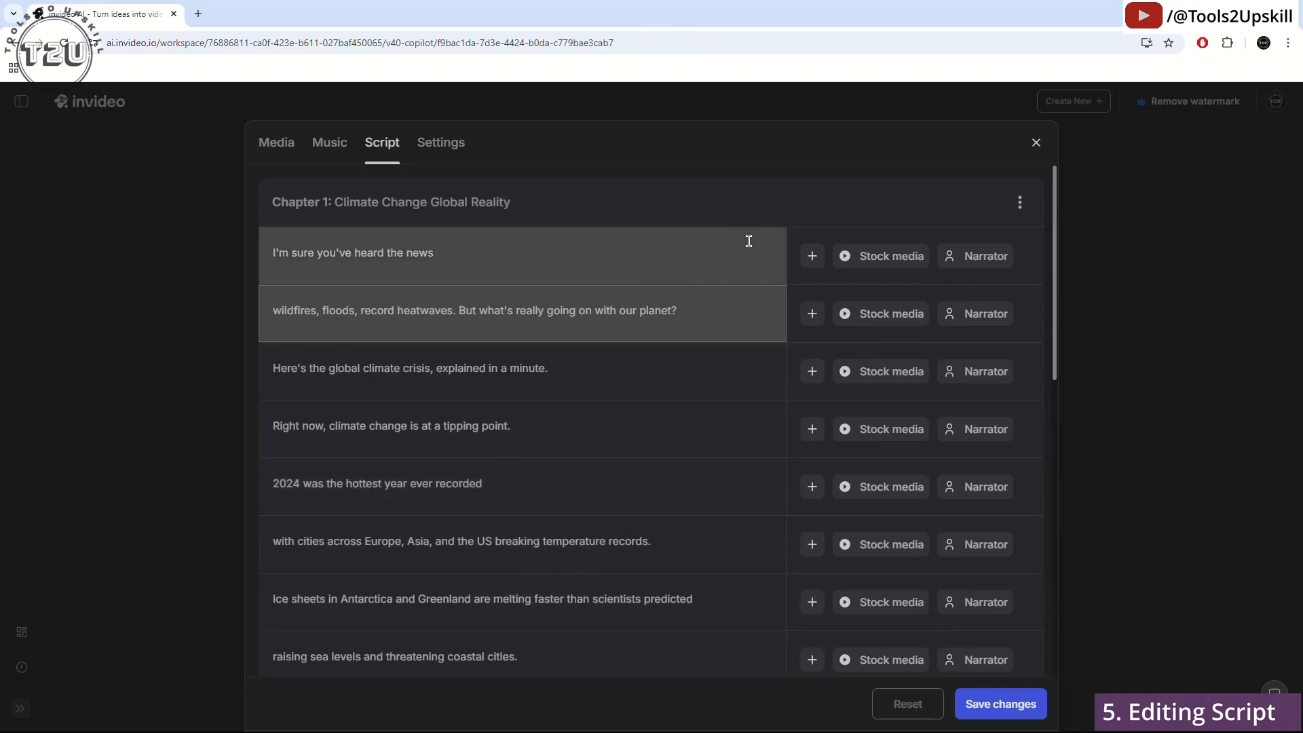
Add a Title text element reading "Sample" to the first script line and save the script changes
click(812, 258)
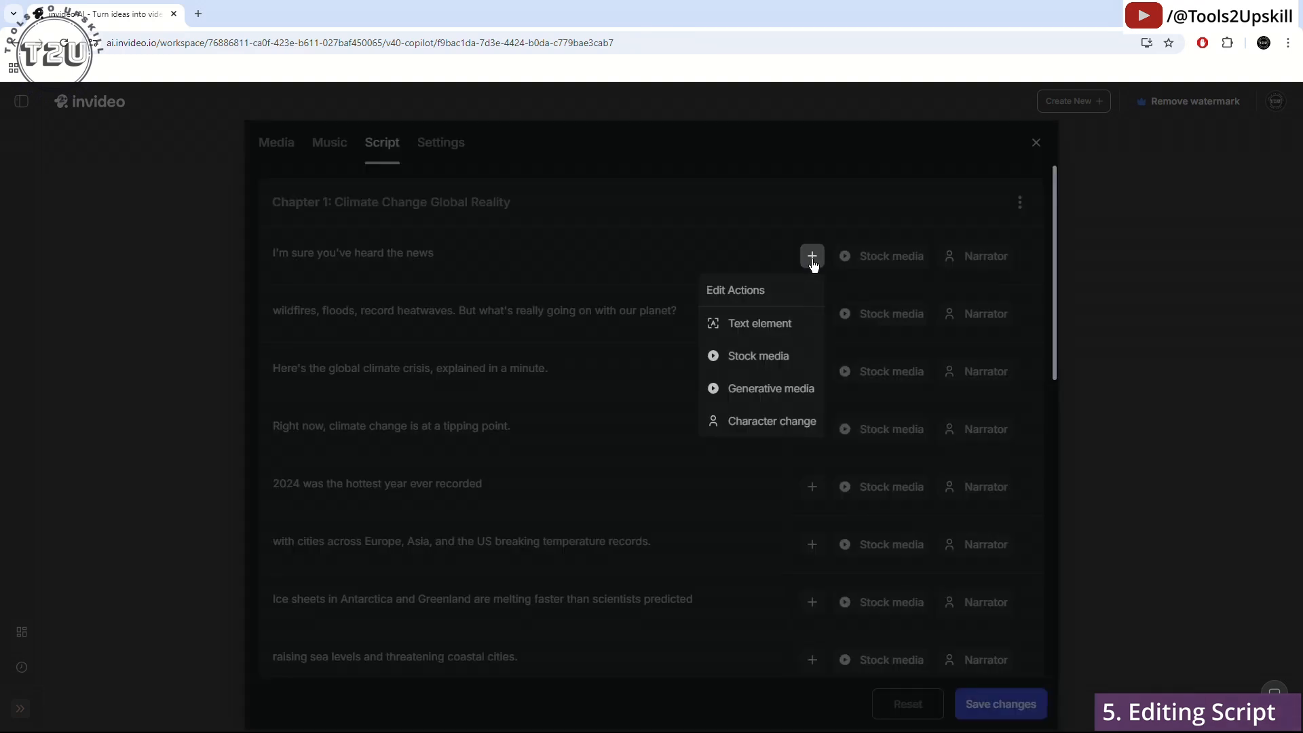
click(754, 324)
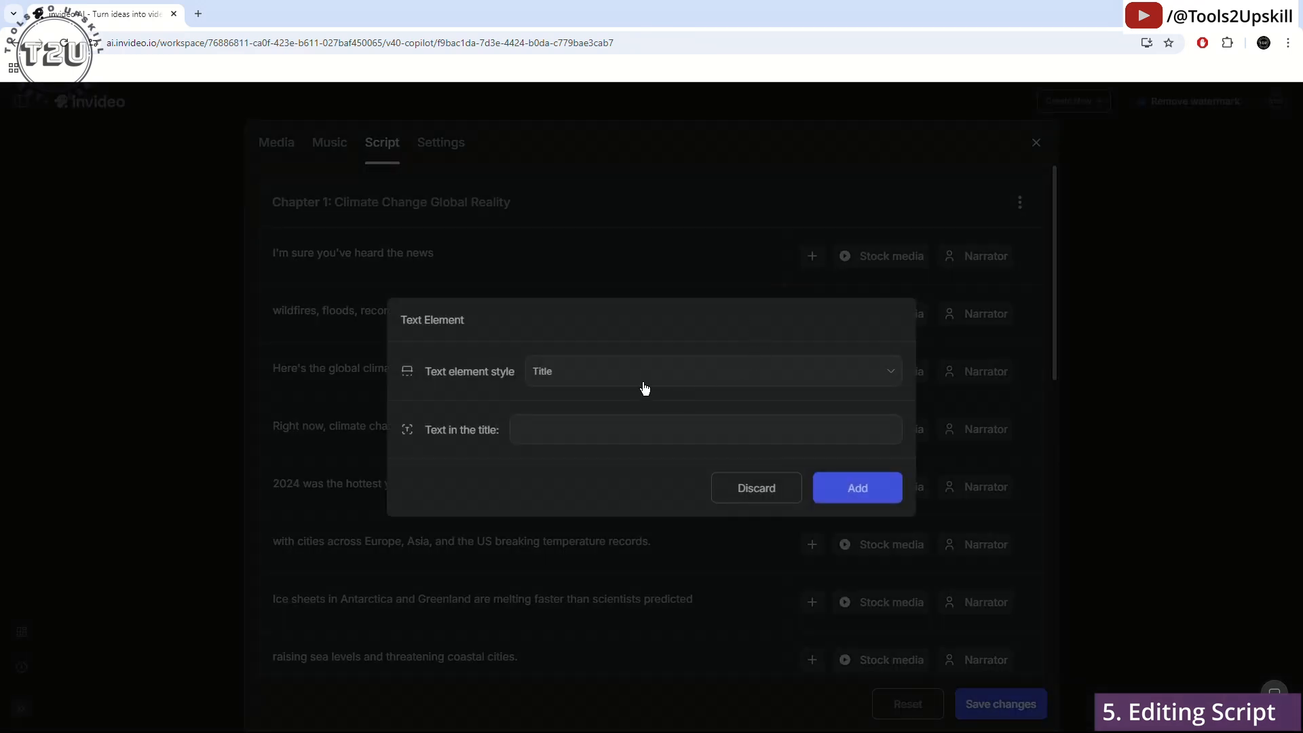
click(643, 385)
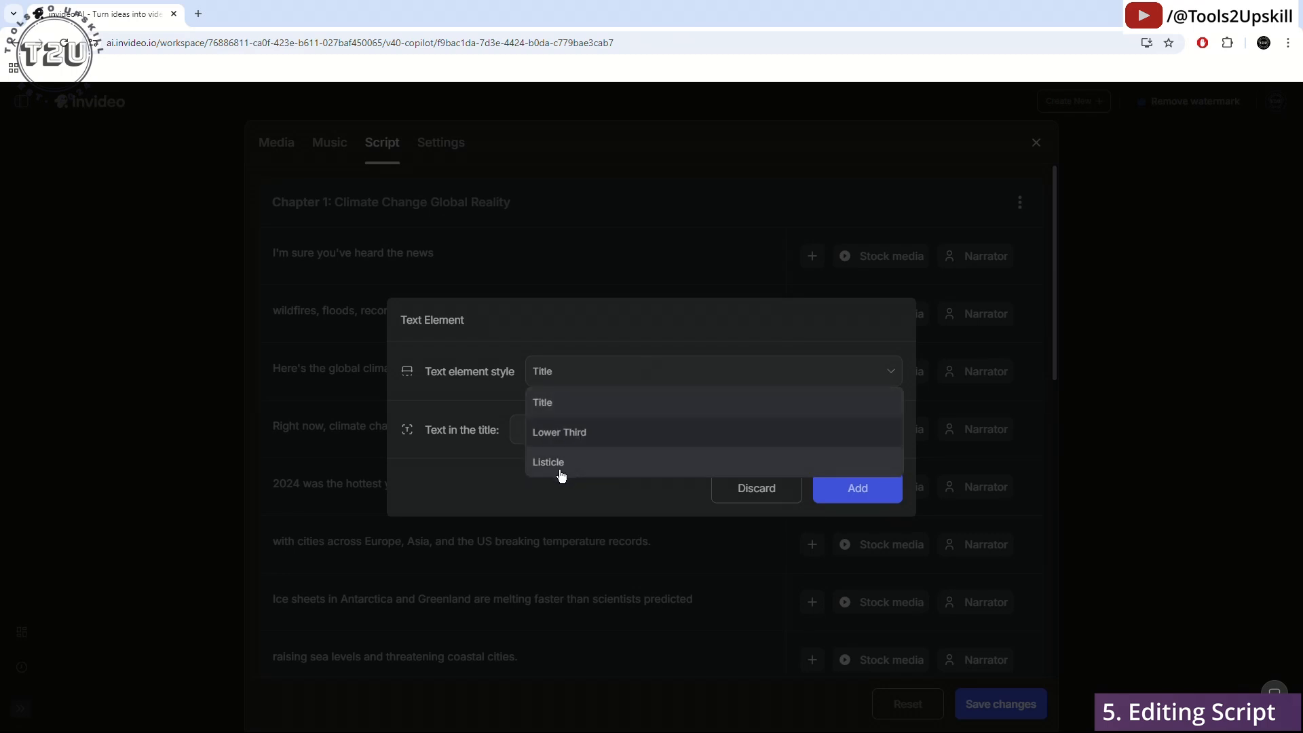
click(551, 494)
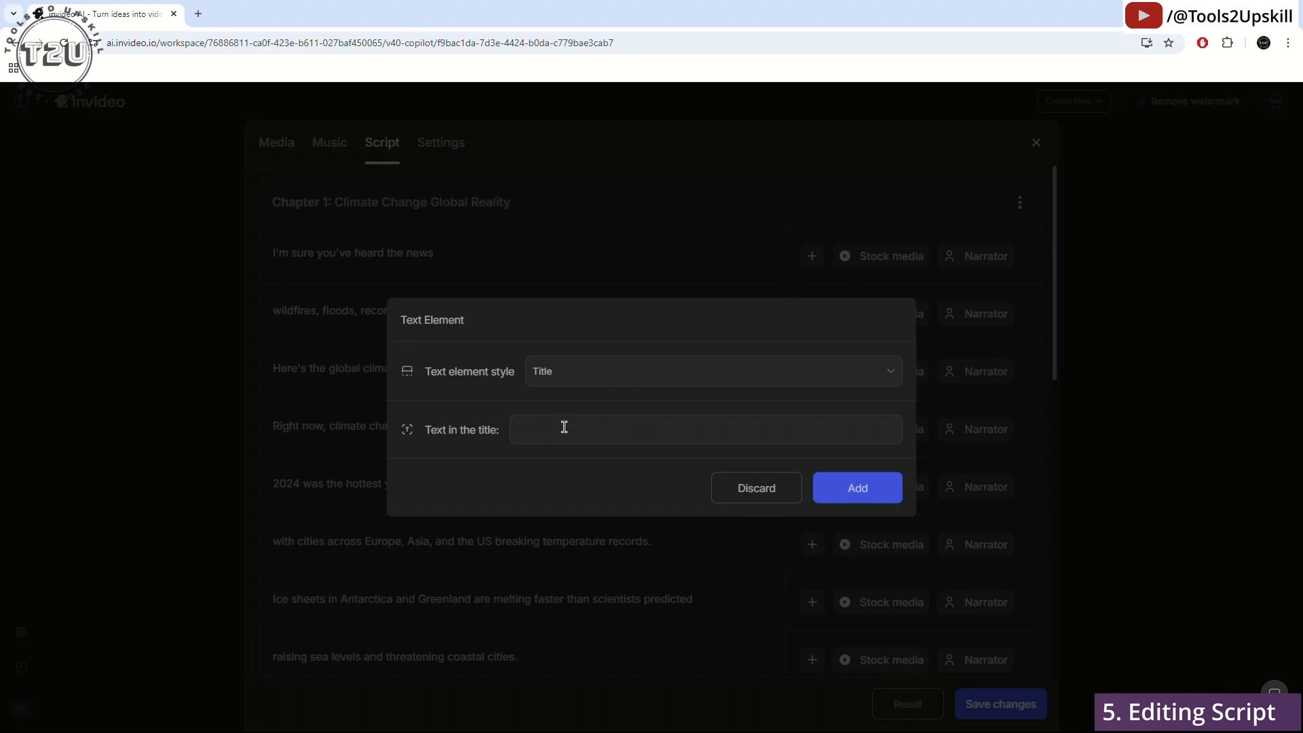
text(Sample)
click(873, 488)
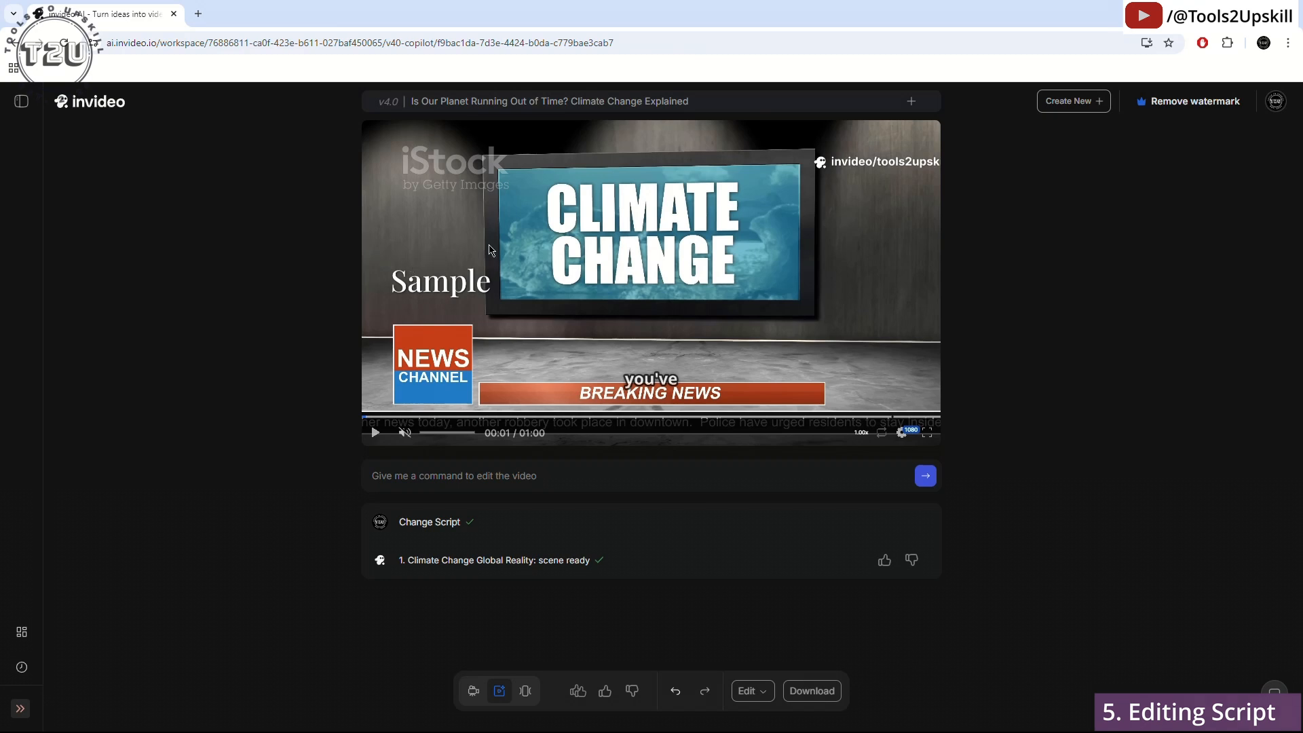
Play the opening seconds of the updated video to check the title, and pause it
click(363, 417)
click(430, 301)
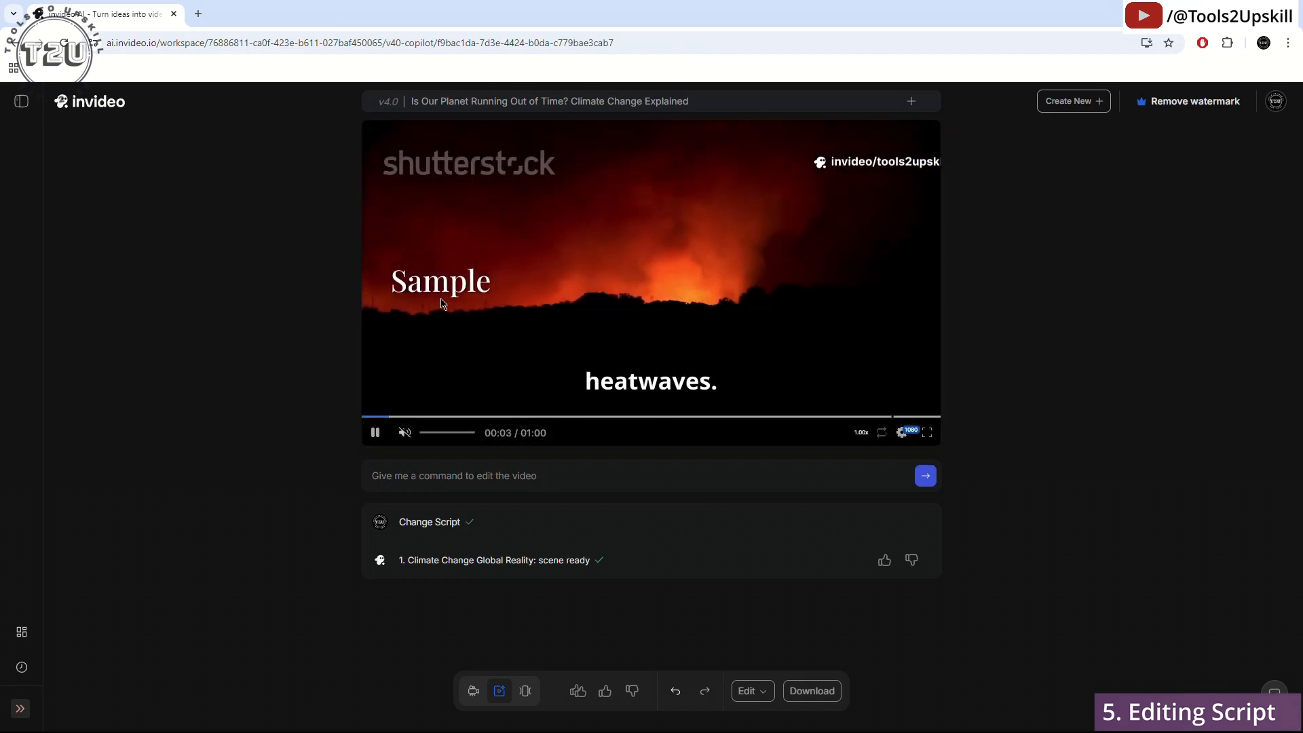
click(375, 434)
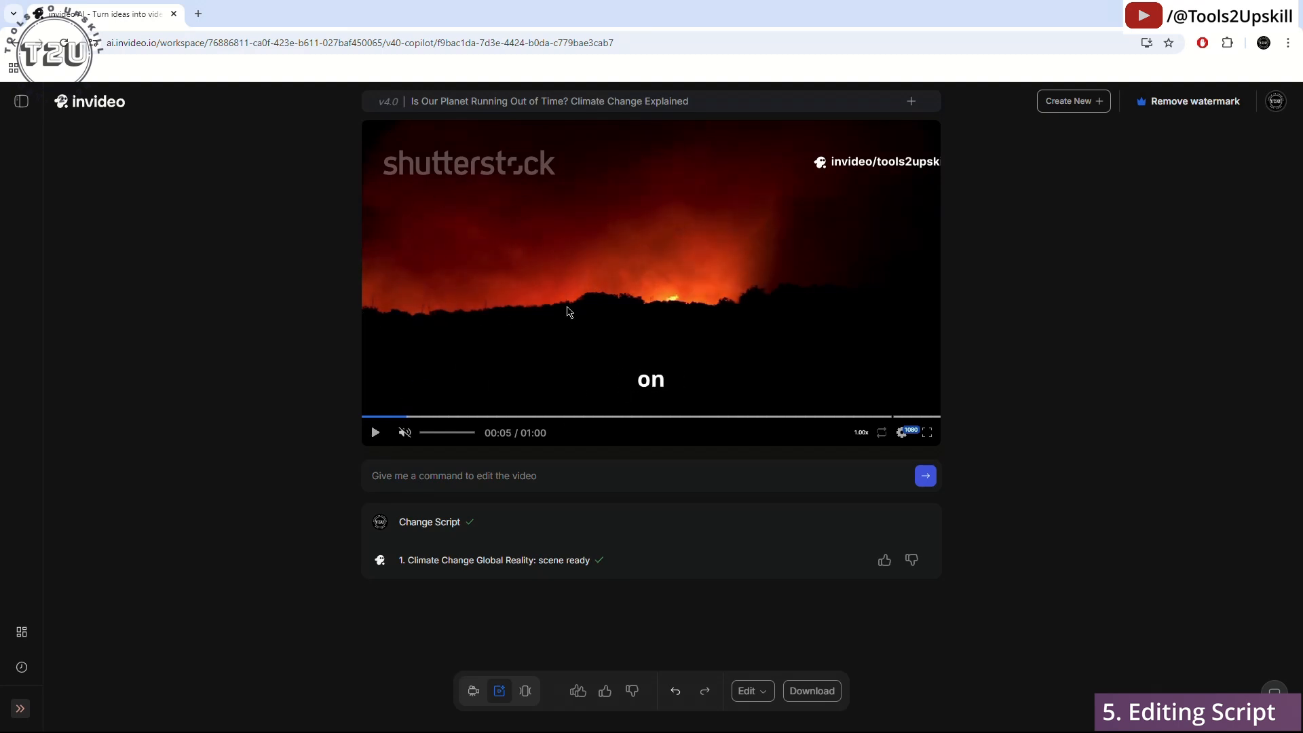
Reopen the script and examine the first line's stock media options, trying an additional media entry and closing without applying
click(752, 691)
click(743, 621)
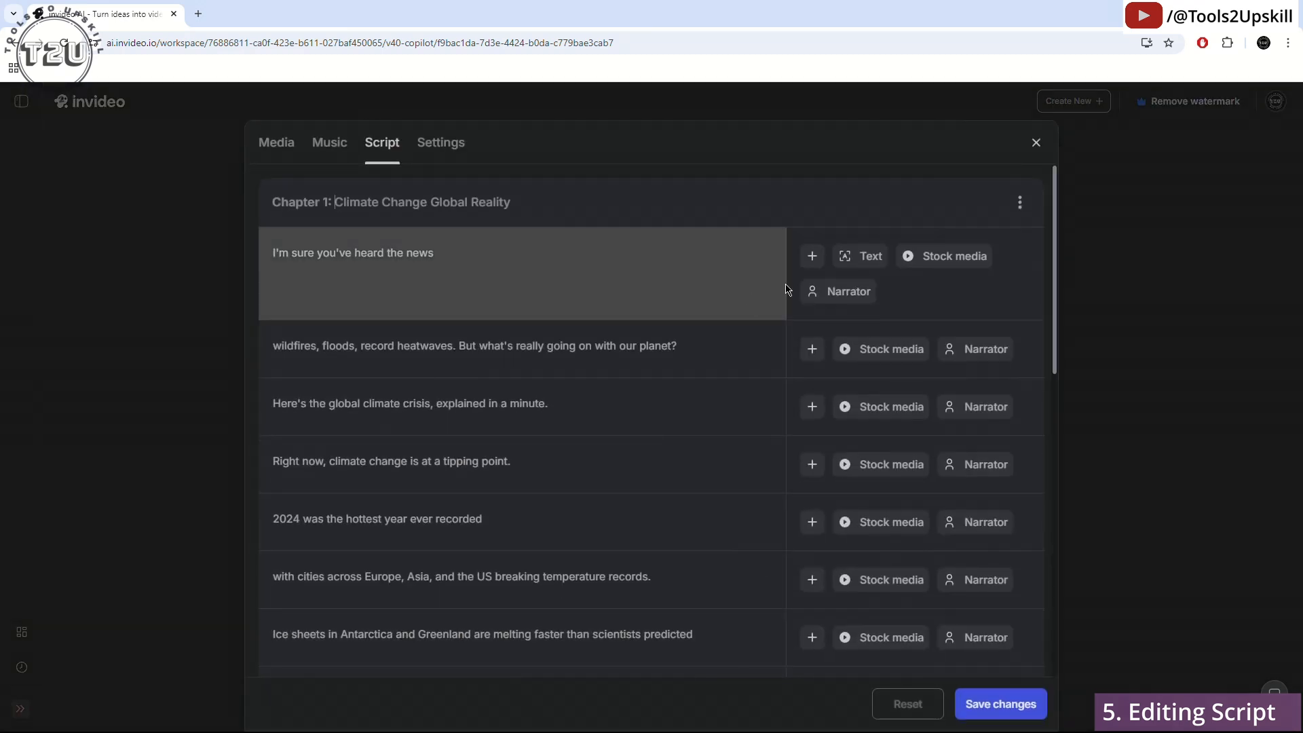
click(814, 255)
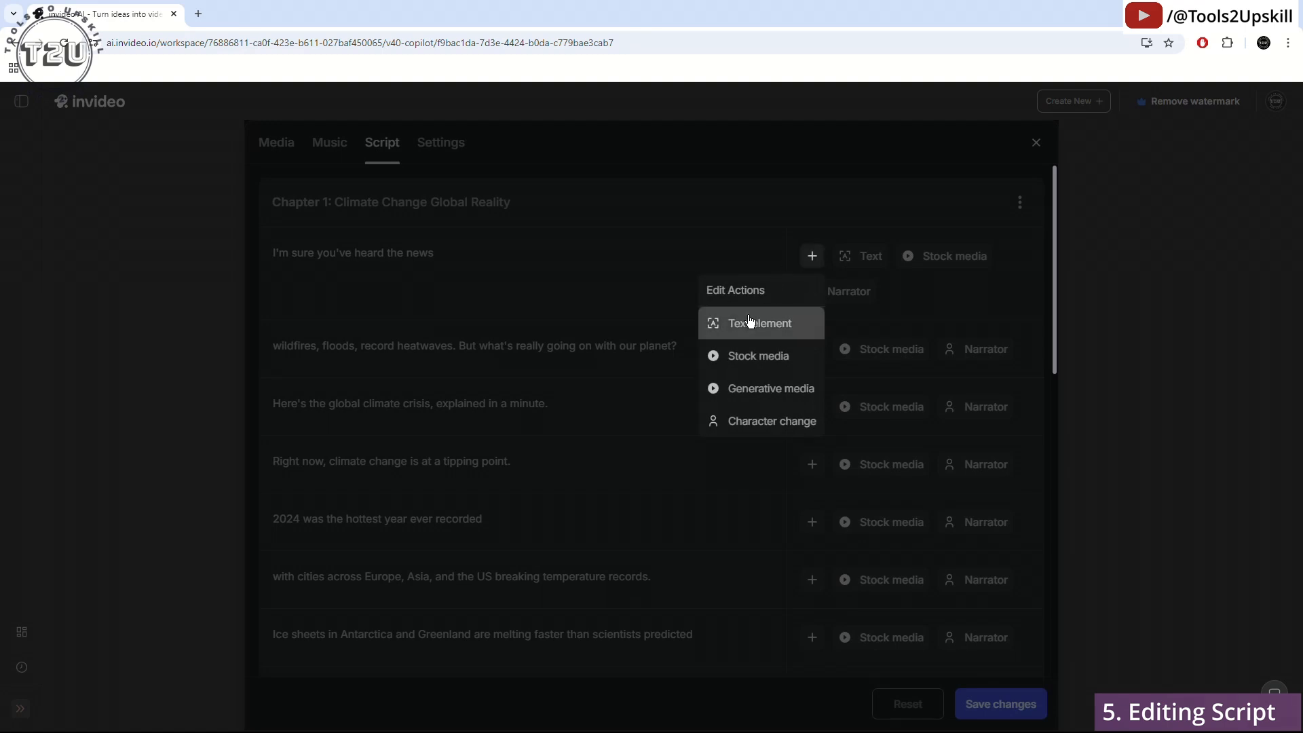
click(753, 356)
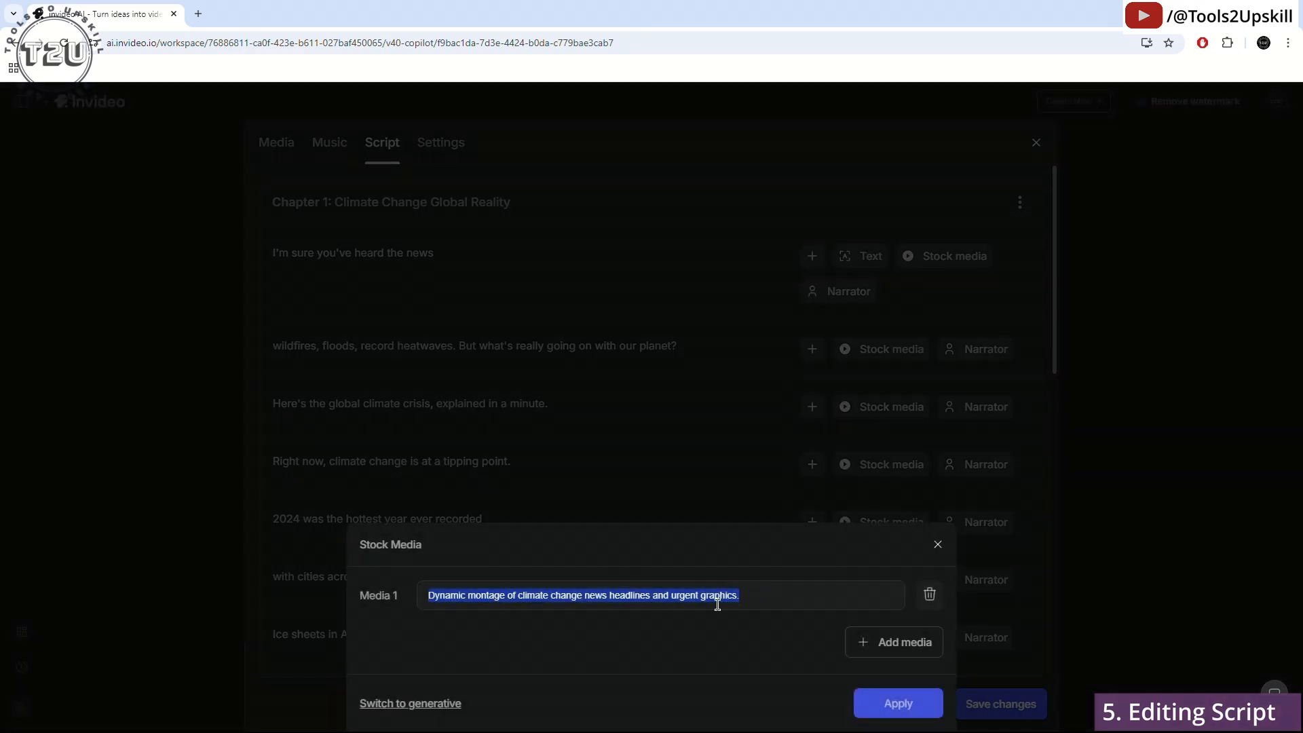
click(869, 643)
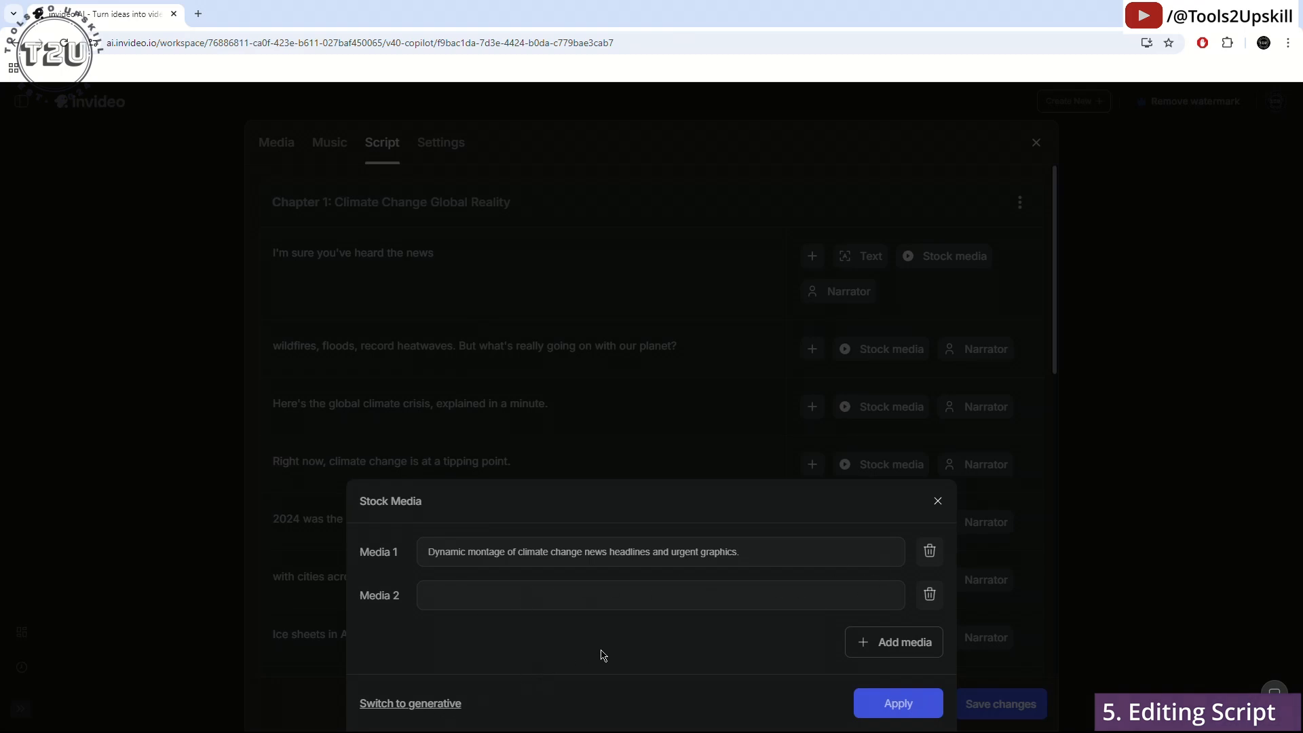
click(930, 595)
click(938, 501)
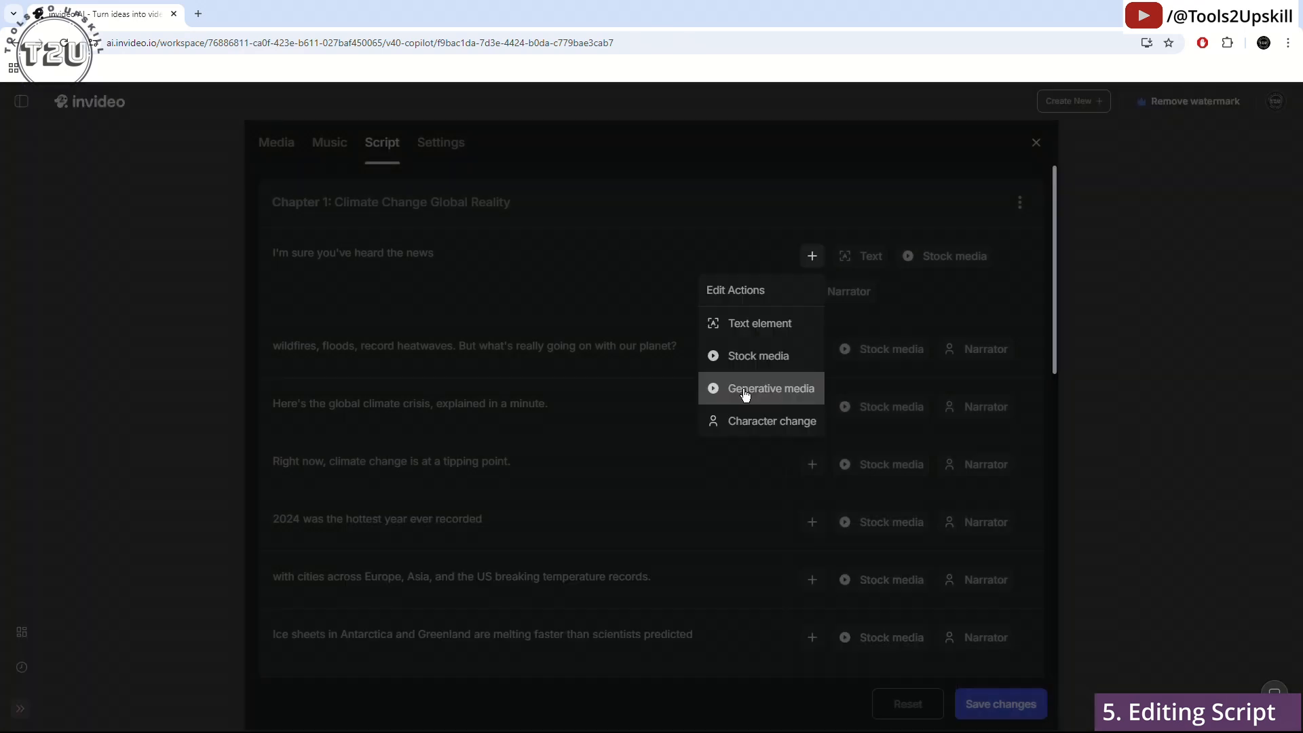
Examine the character change options for the first script line, keeping Narrator
click(752, 422)
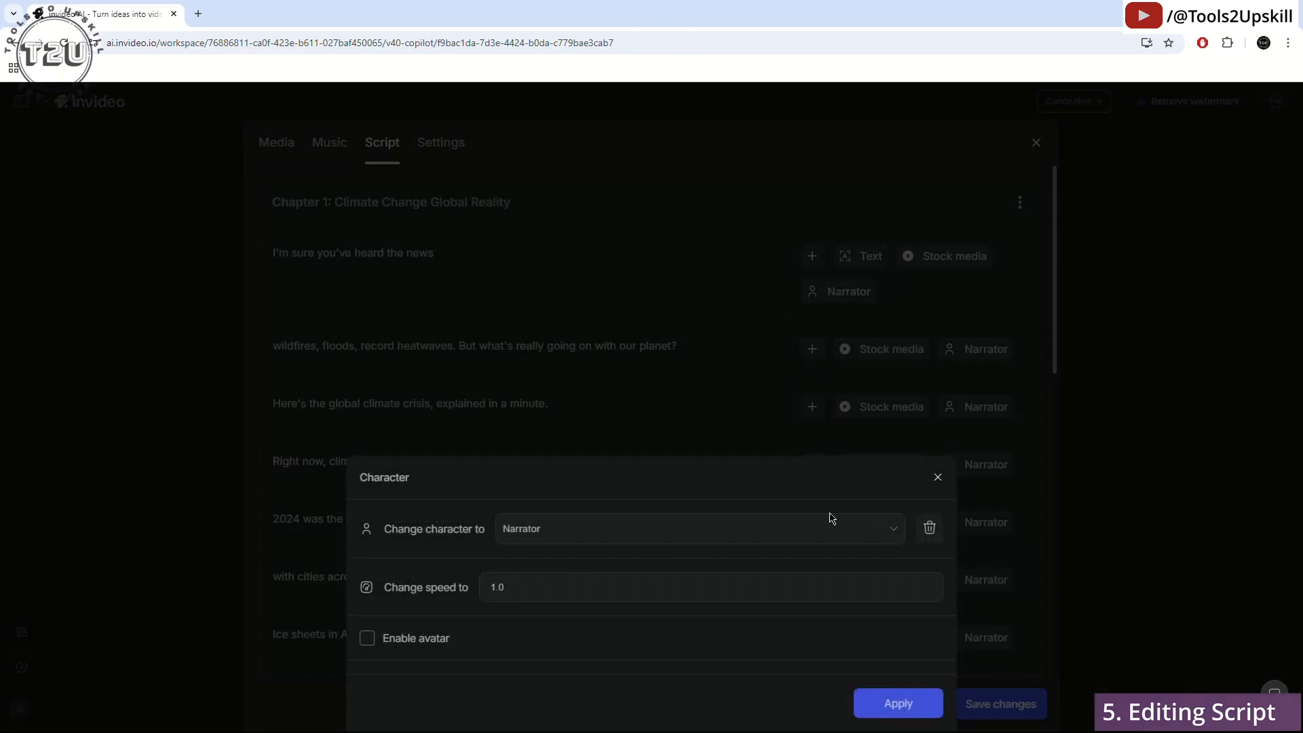
click(612, 530)
click(612, 529)
click(930, 529)
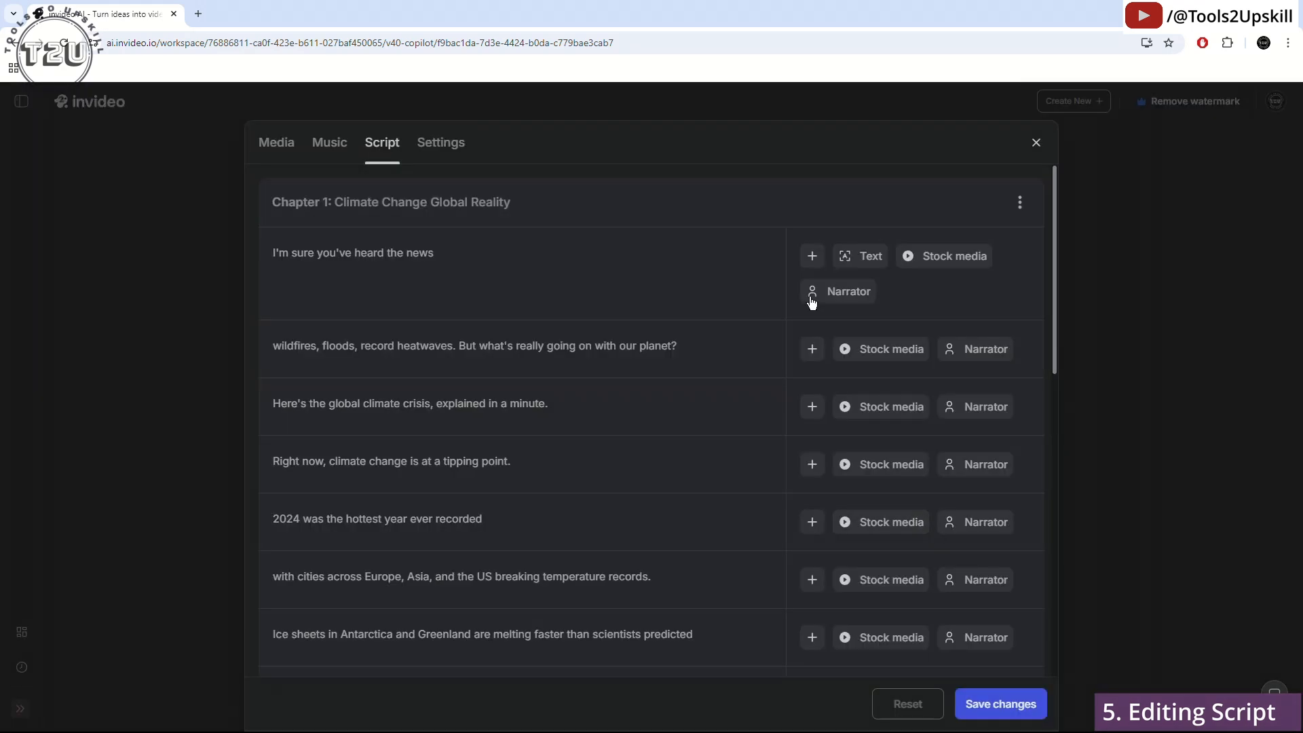
click(812, 302)
click(767, 421)
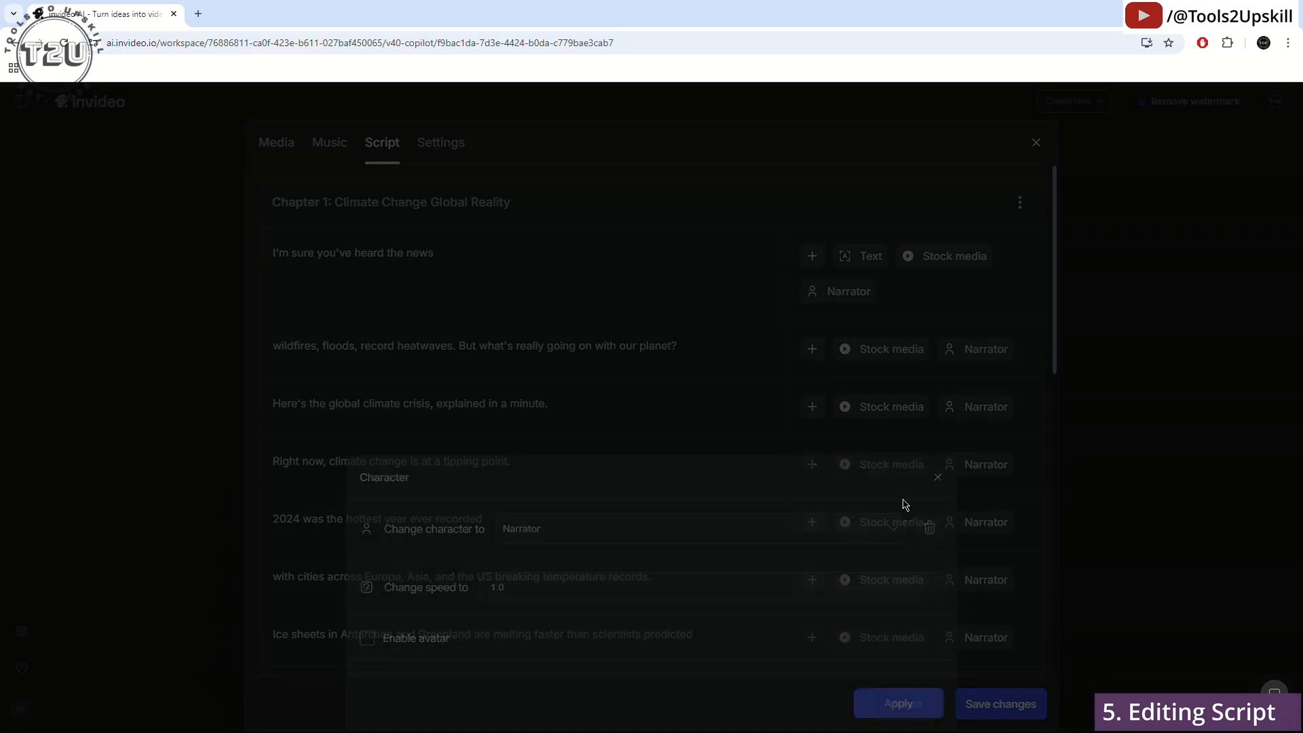
click(762, 536)
click(567, 552)
click(929, 528)
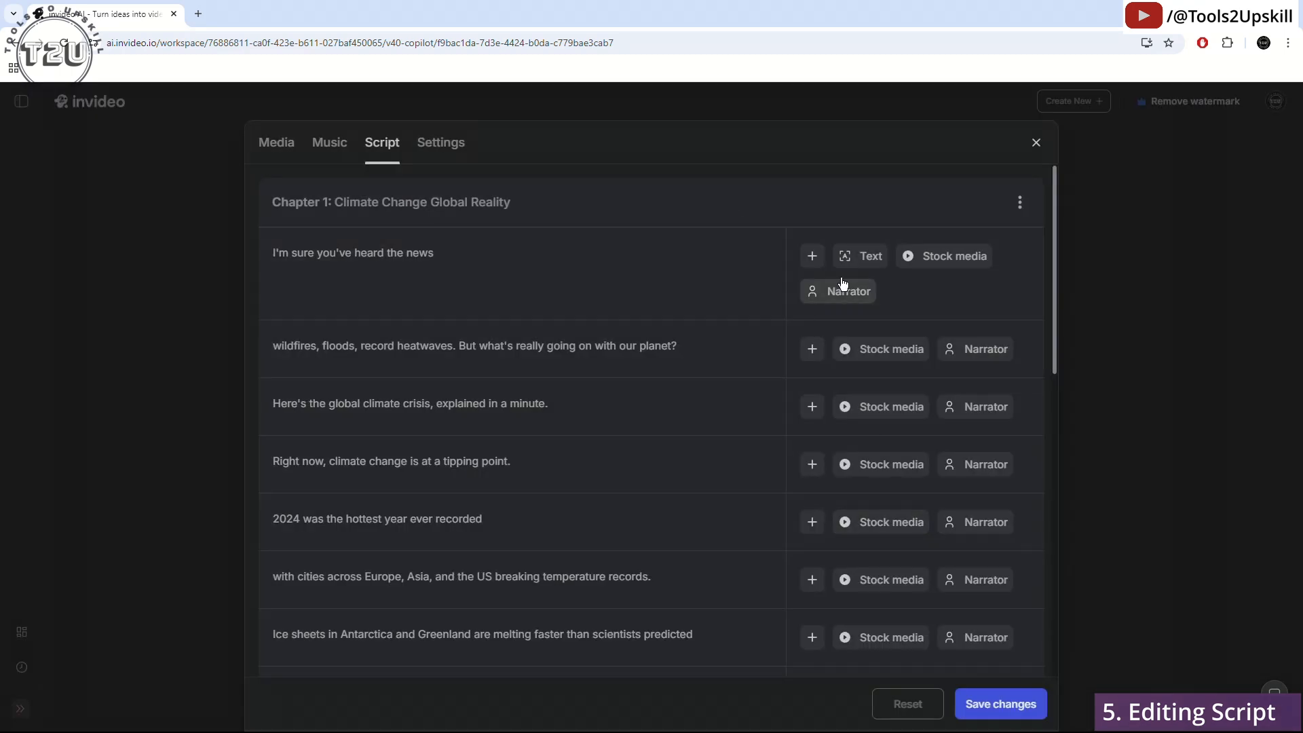
Check the available characters for the second script line and close the settings without applying changes
click(812, 349)
click(740, 514)
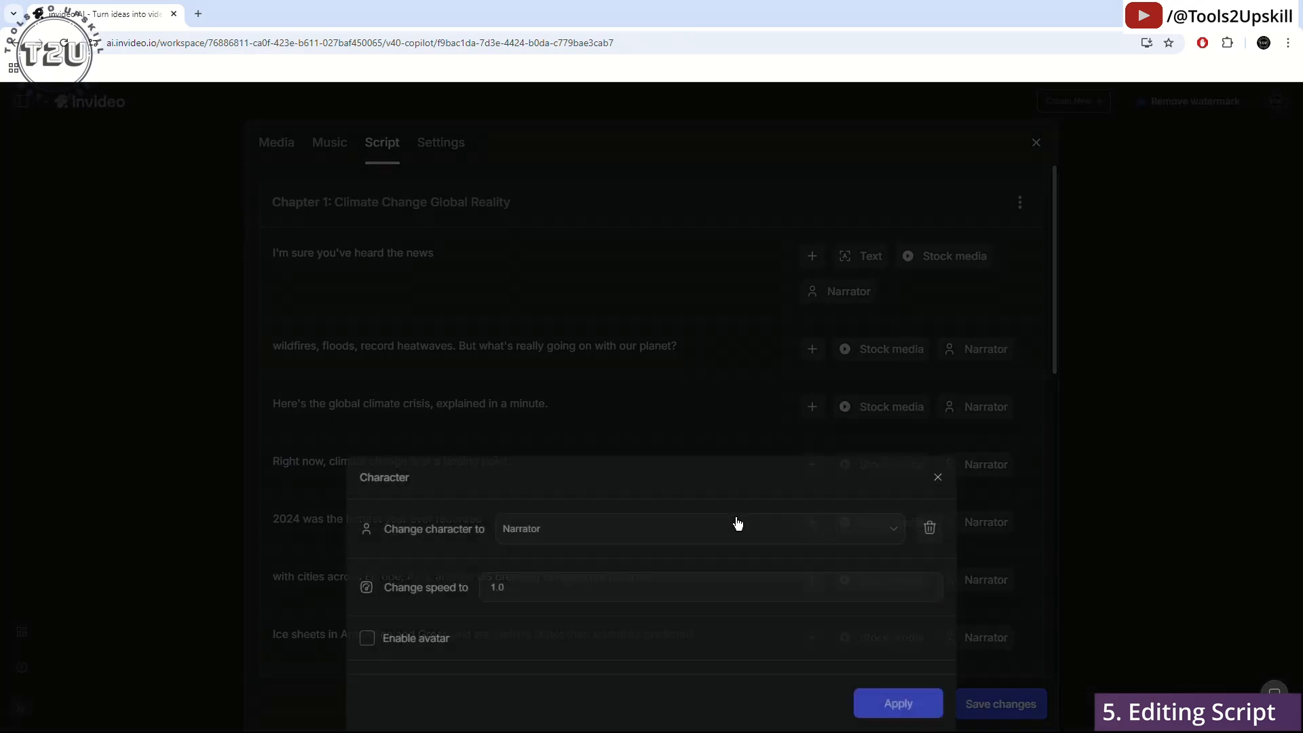
click(567, 534)
click(575, 563)
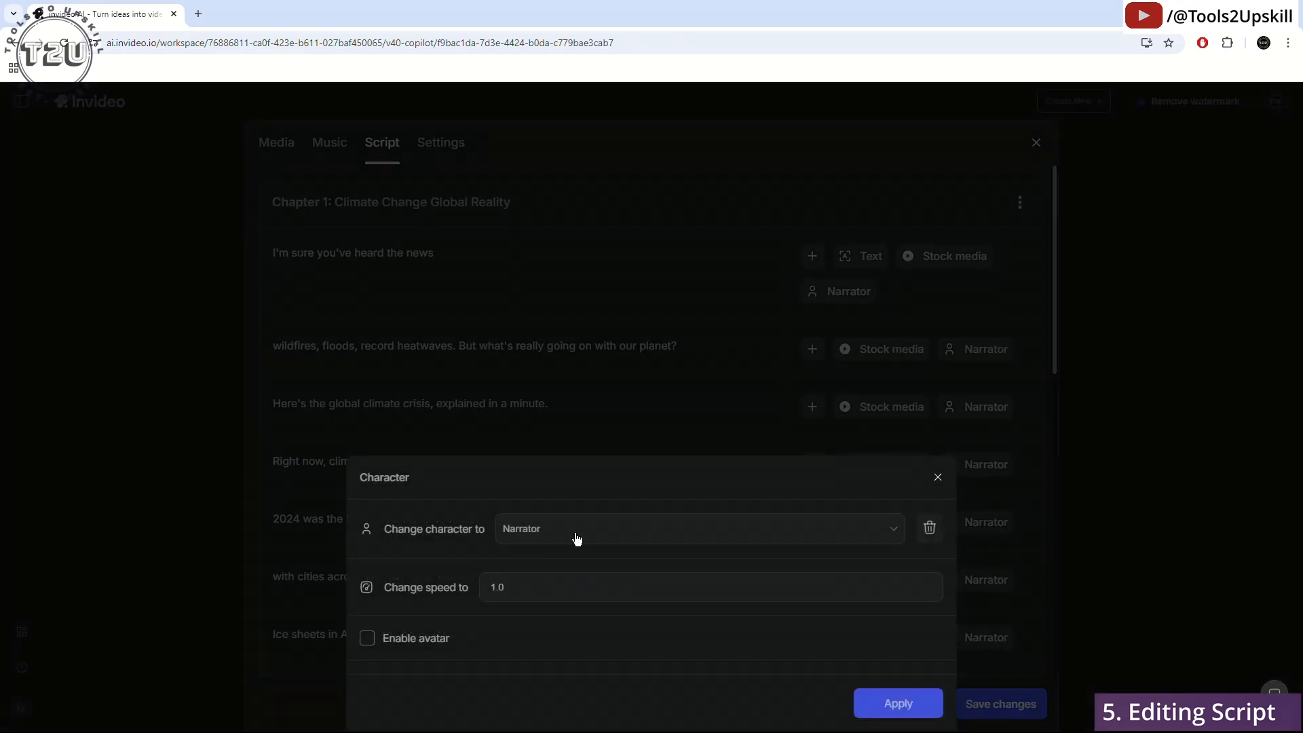
click(577, 536)
click(519, 564)
click(539, 533)
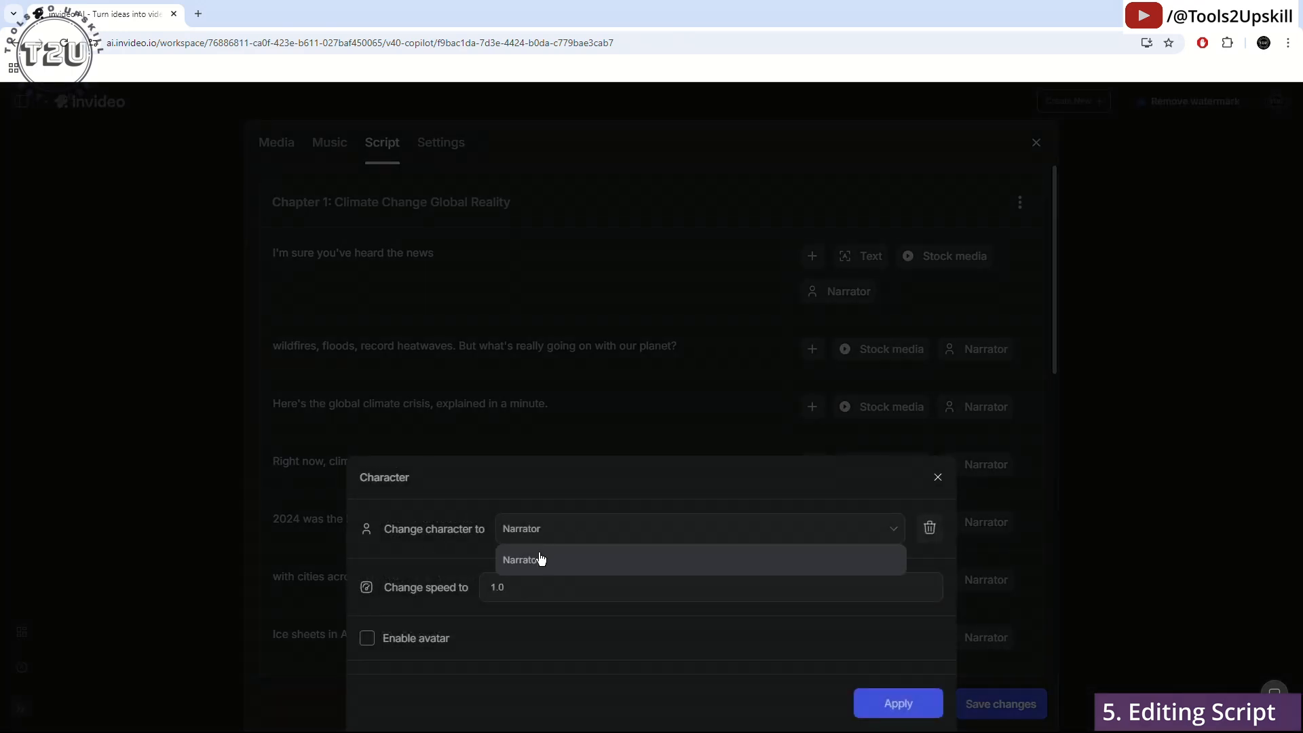
click(540, 560)
click(938, 478)
Add an empty chapter before "Climate Change Global Reality" and place the cursor in its script line
click(1020, 202)
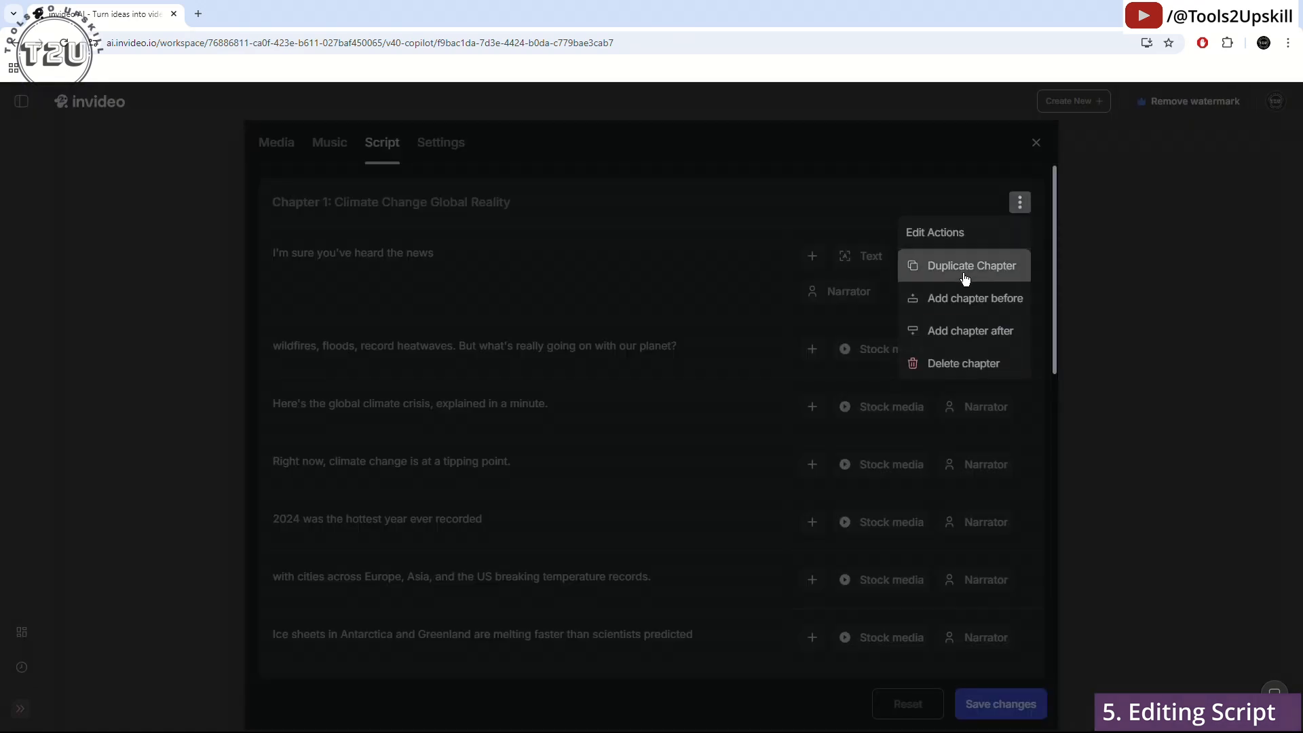
click(970, 300)
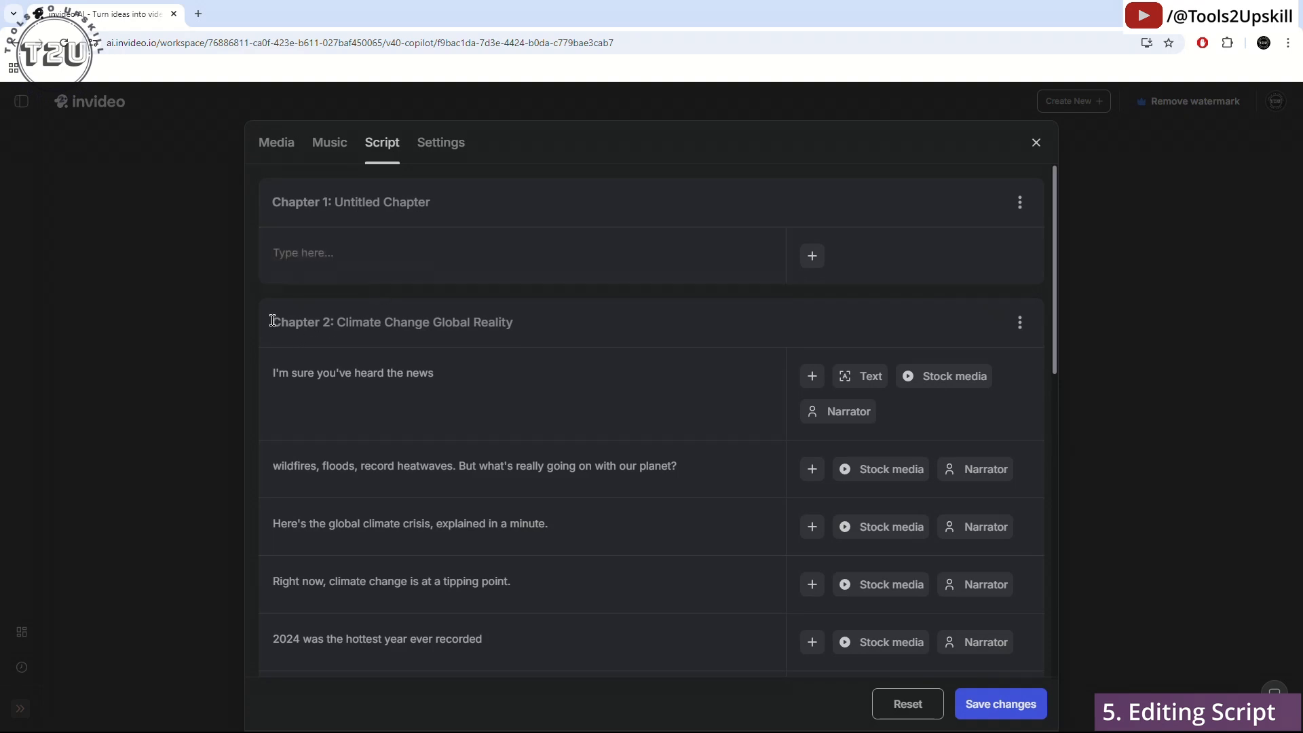
drag(278, 320, 485, 335)
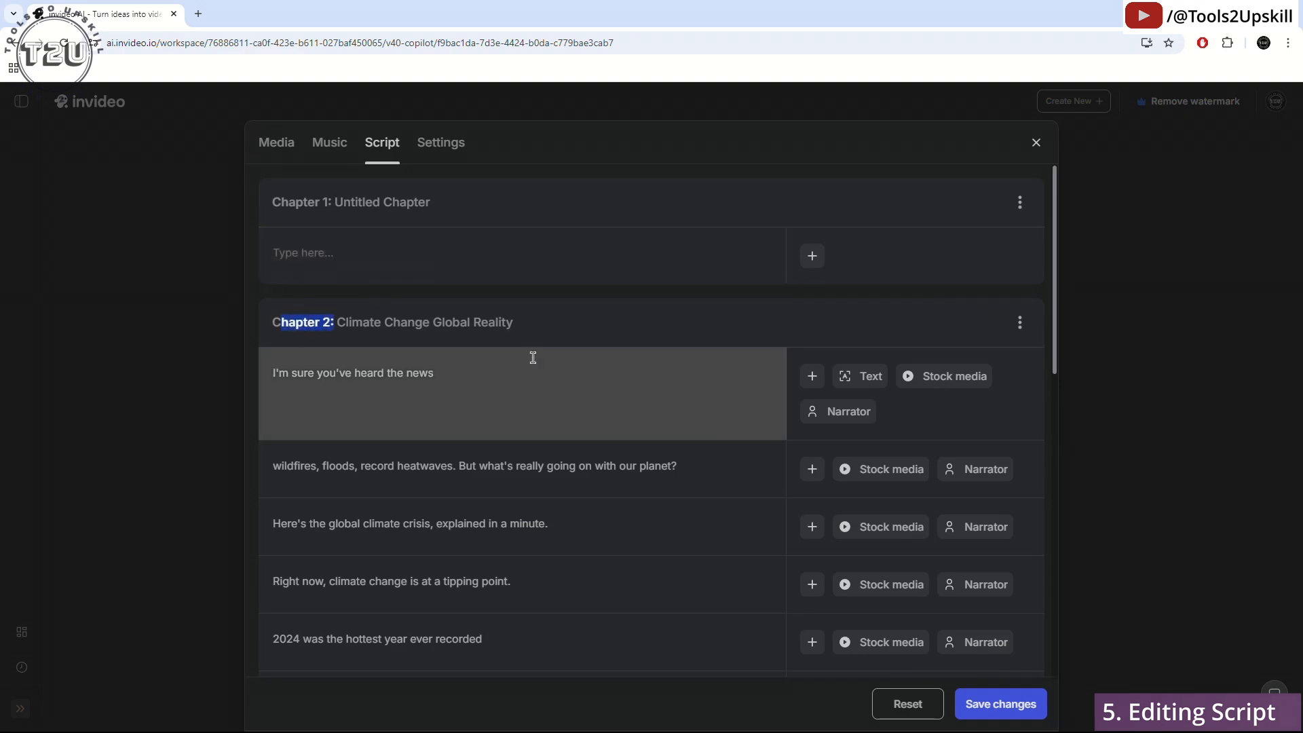
scroll(531, 387, down, 10)
scroll(543, 434, up, 10)
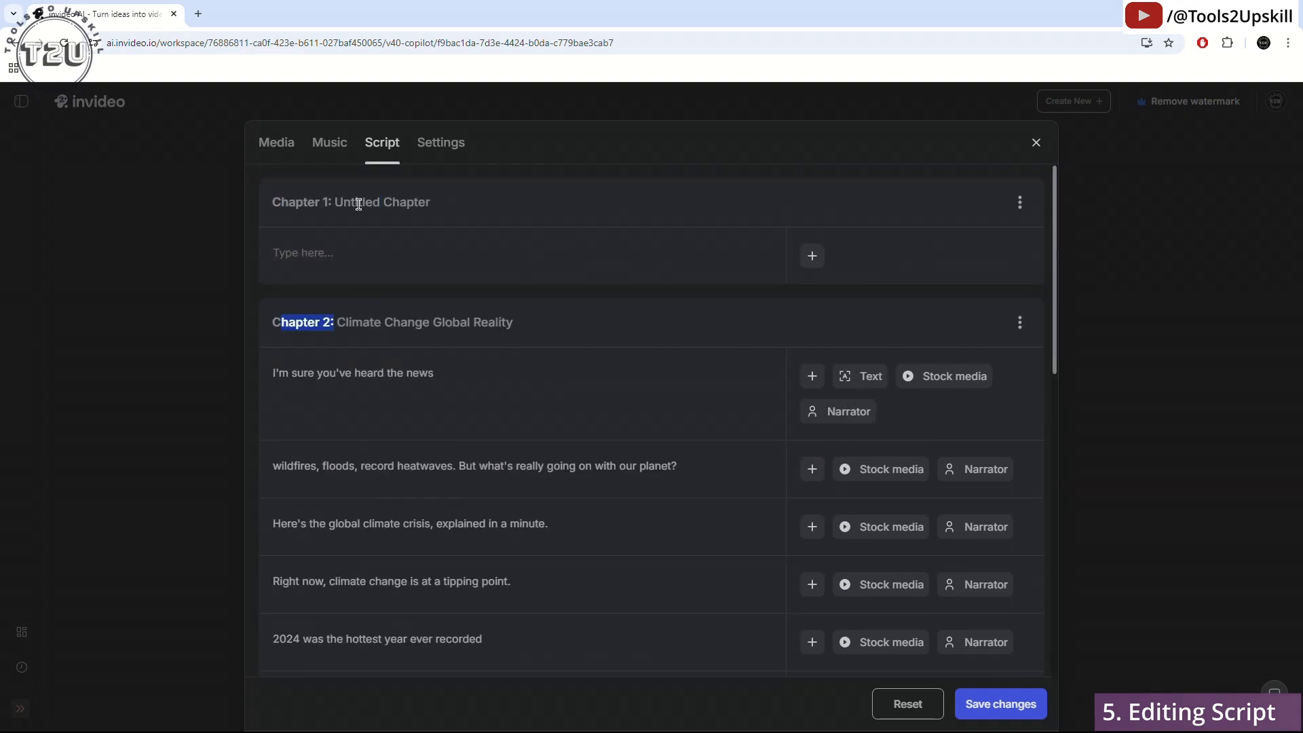
click(477, 268)
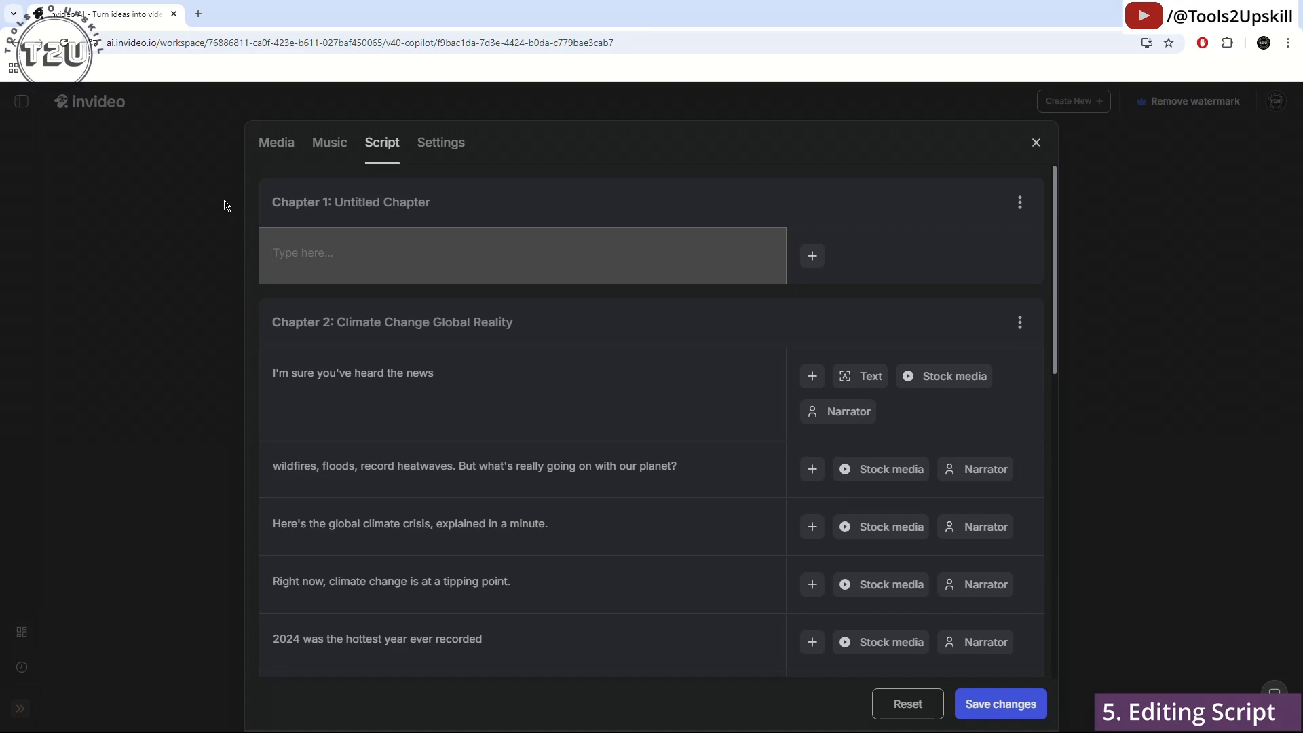
Delete the untitled first chapter and close the first line's character settings without changing them
click(1020, 202)
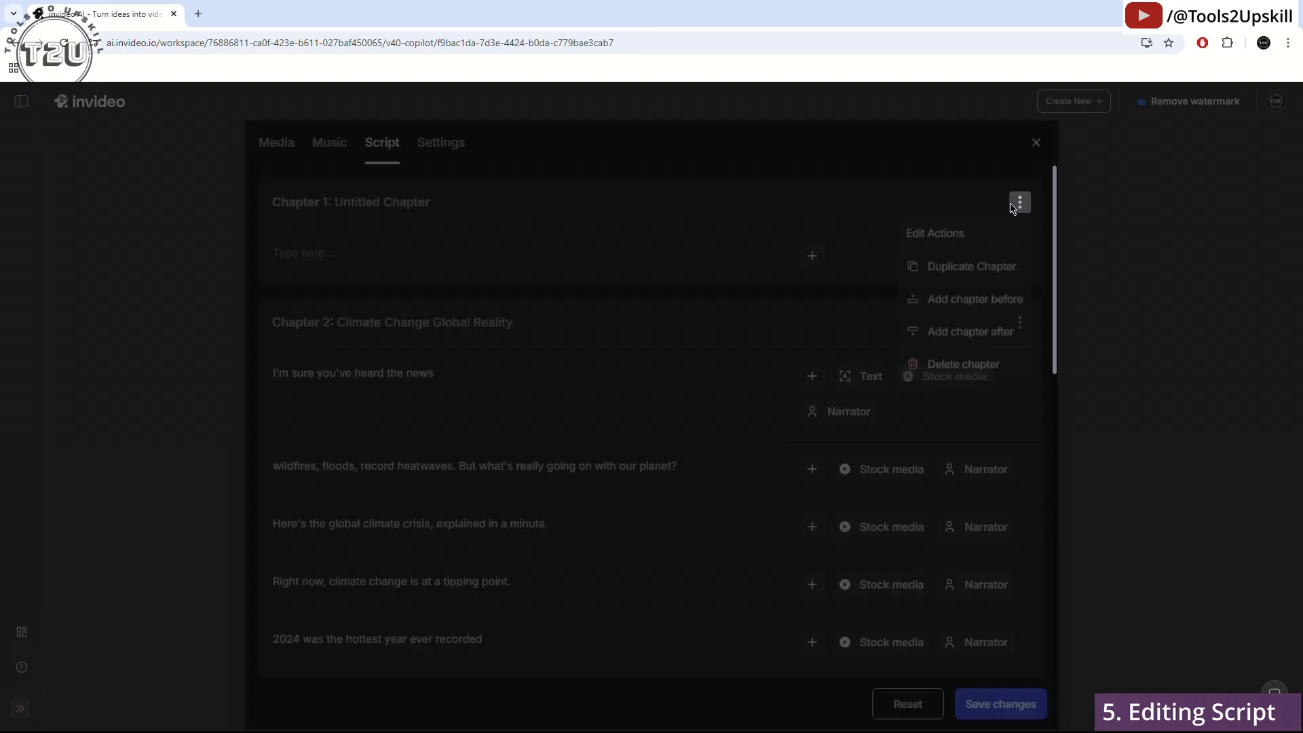
click(964, 364)
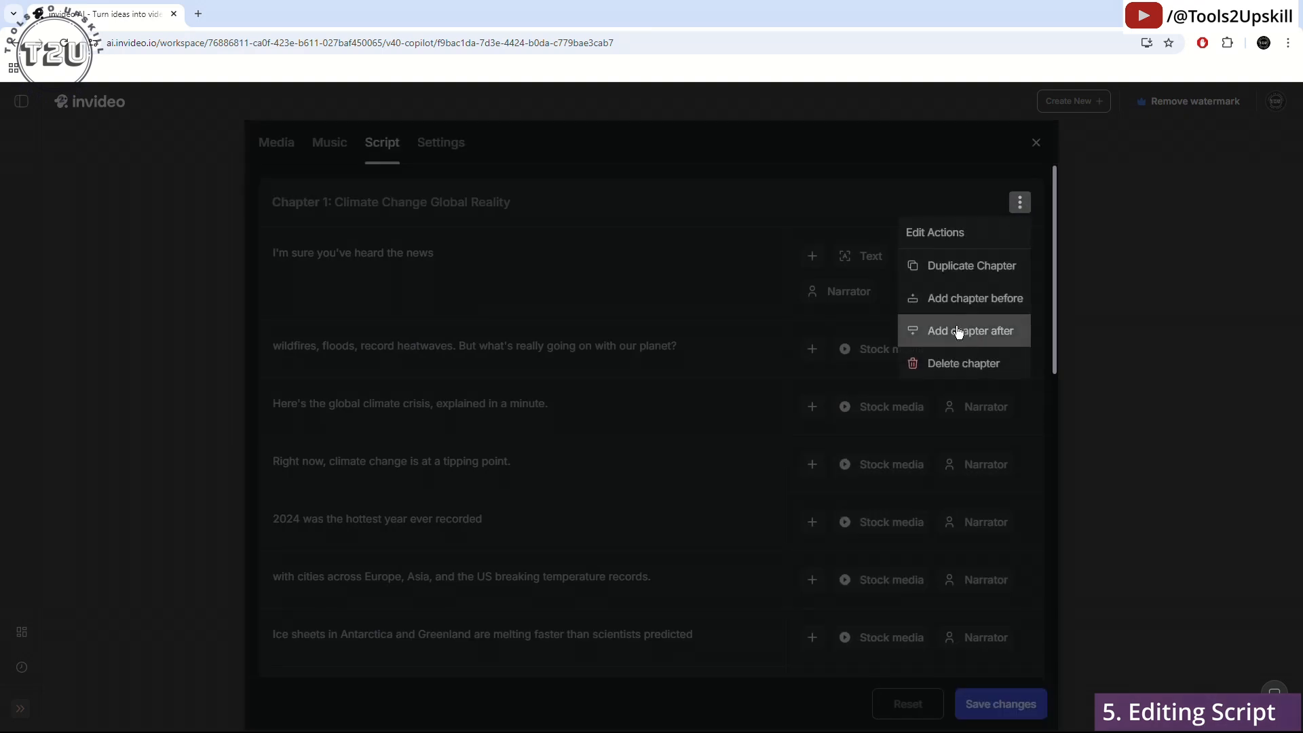
key(Escape)
click(833, 298)
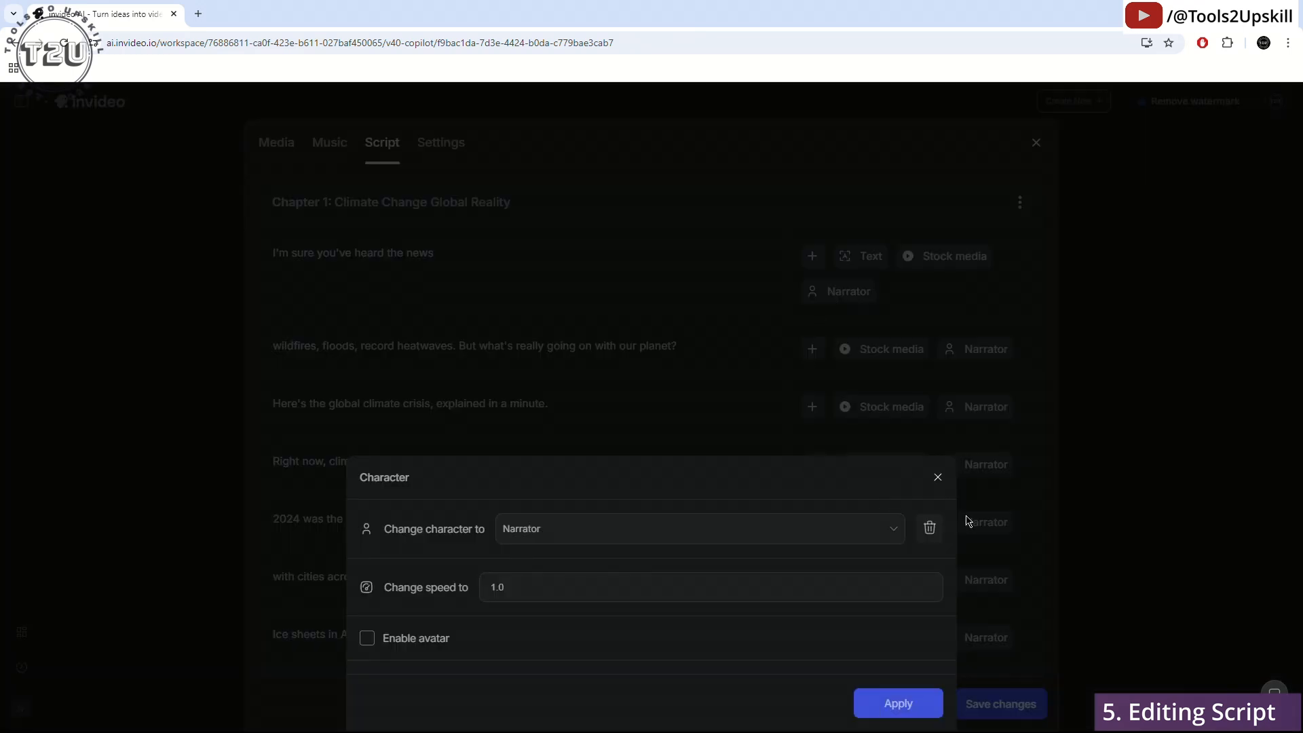
click(936, 477)
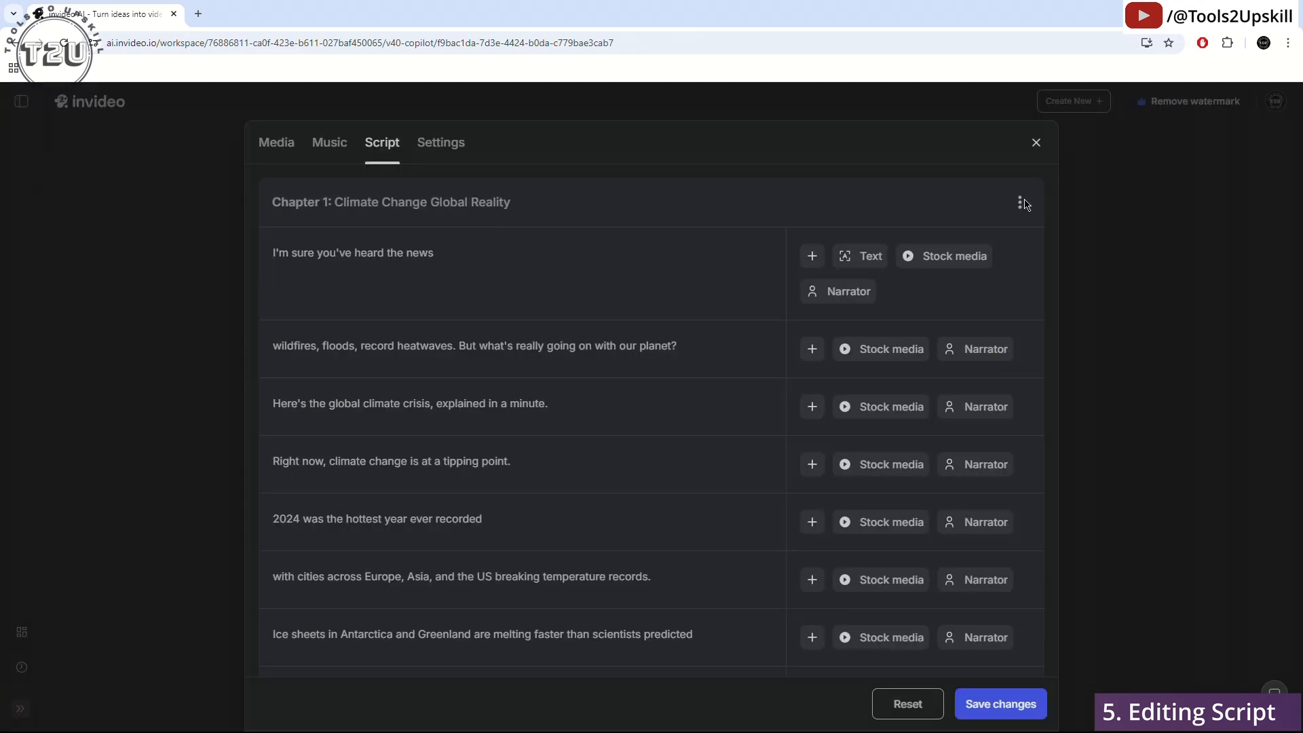
Check the character choices for the second script line and close its character settings without applying changes
click(1020, 203)
key(Escape)
click(949, 348)
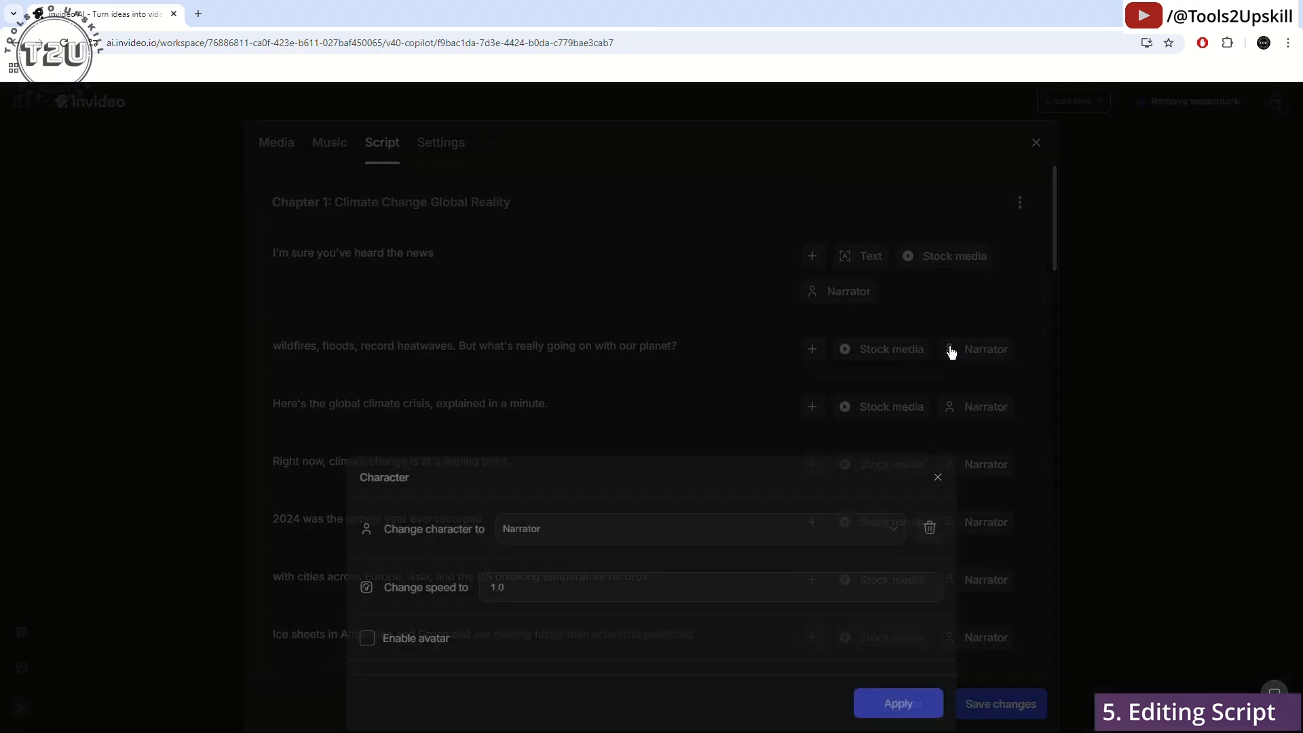
click(643, 533)
click(644, 535)
click(938, 478)
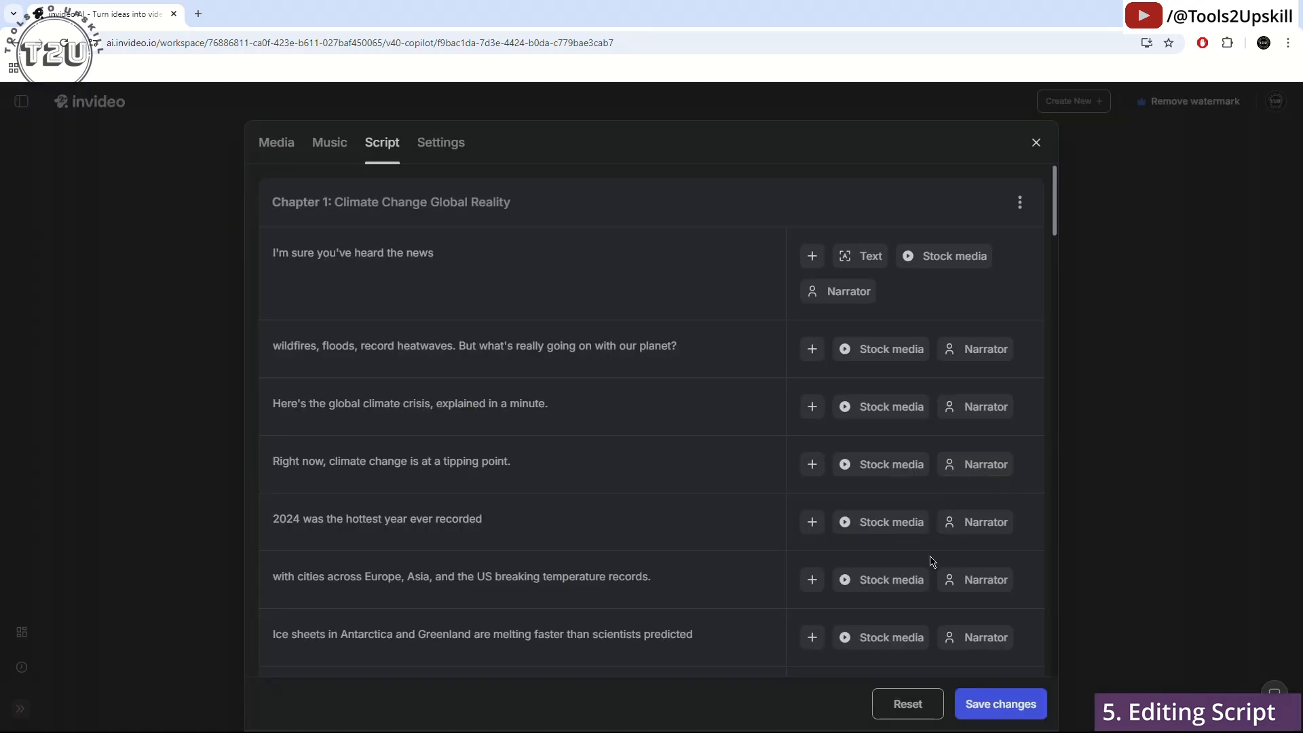
Open the video settings and review the available overlay and transition presets, leaving both at None
click(446, 148)
click(779, 430)
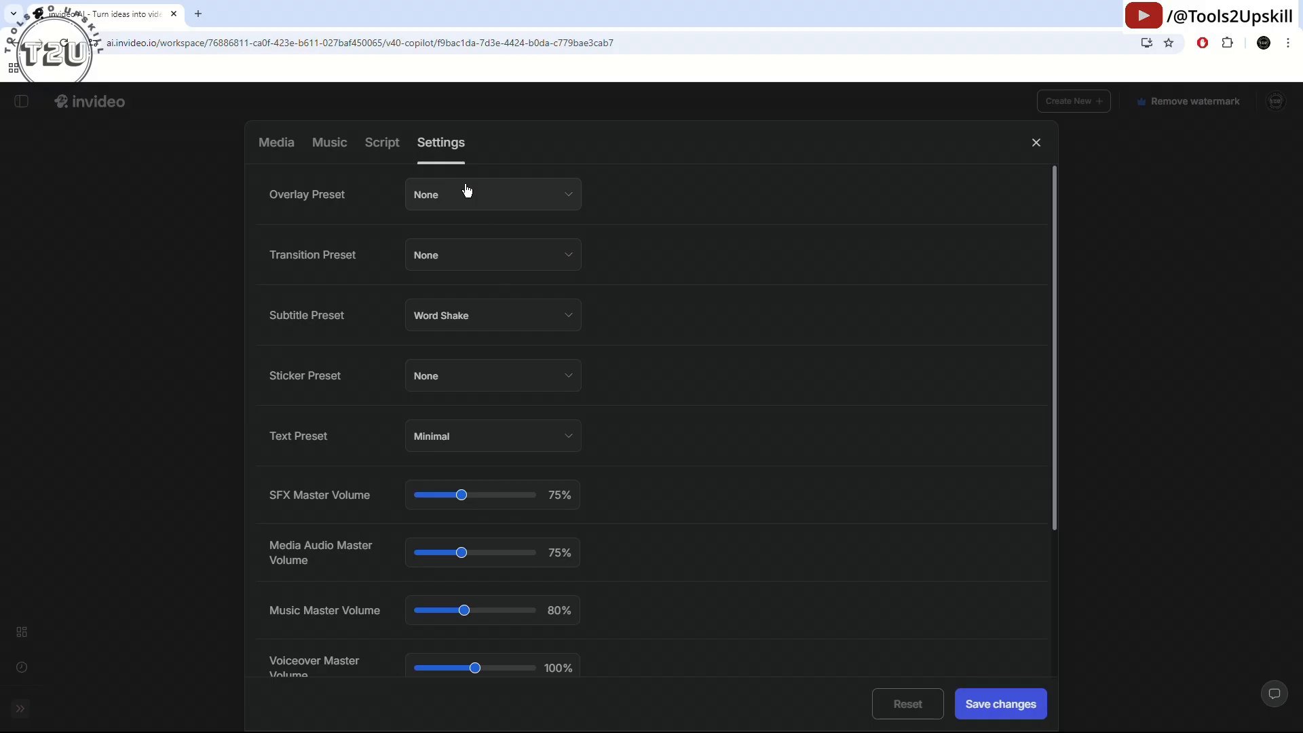
click(467, 191)
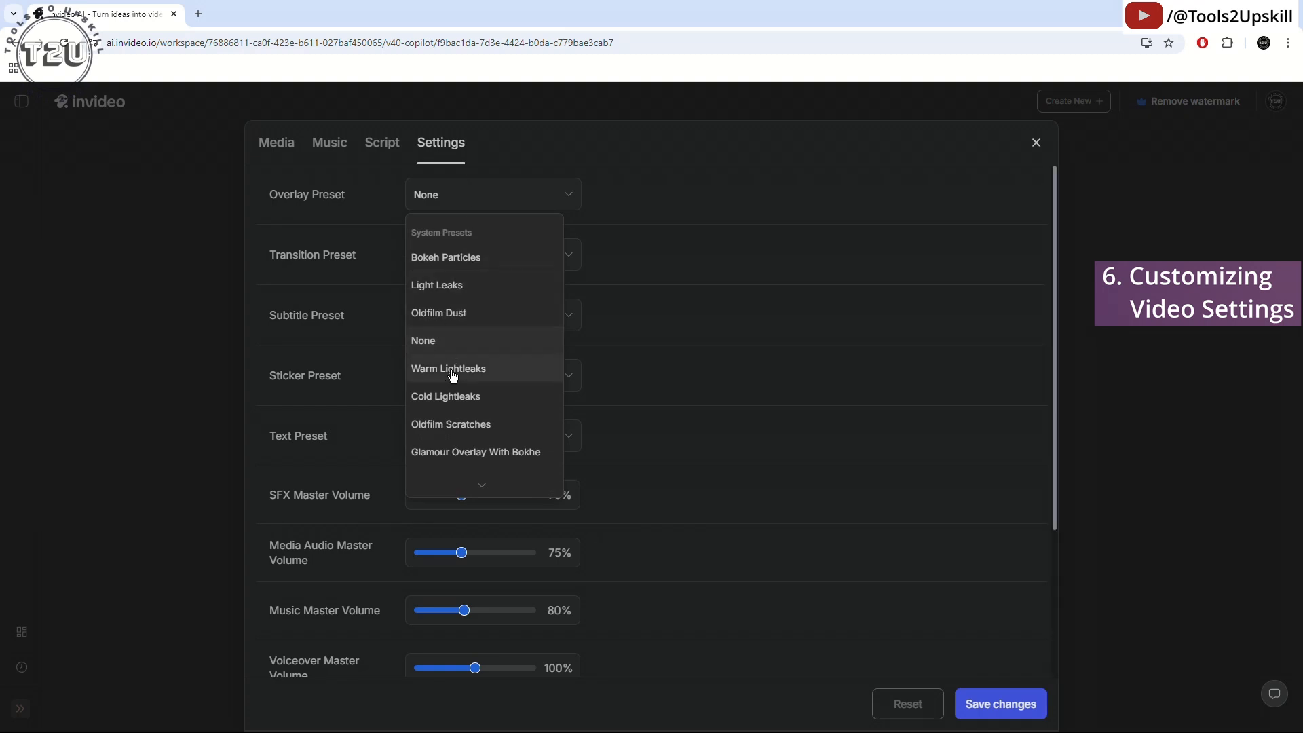
mouse_move(477, 482)
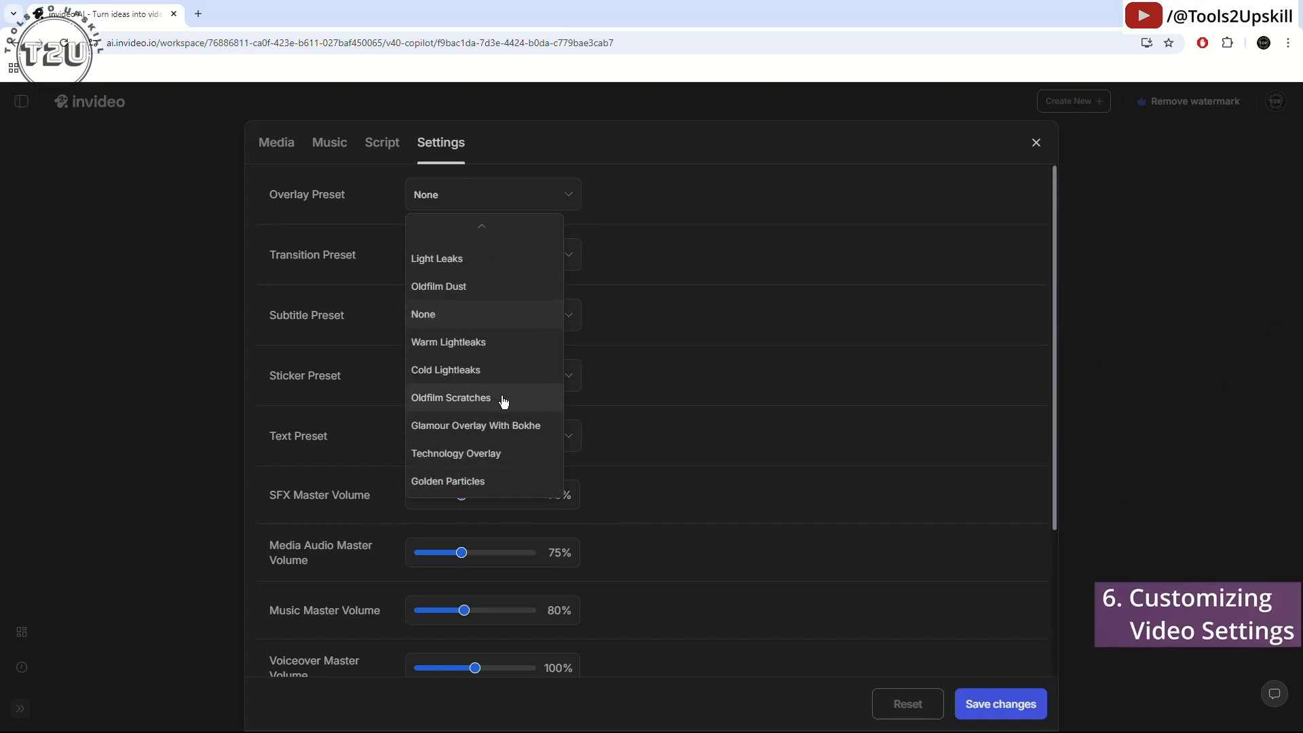
click(688, 193)
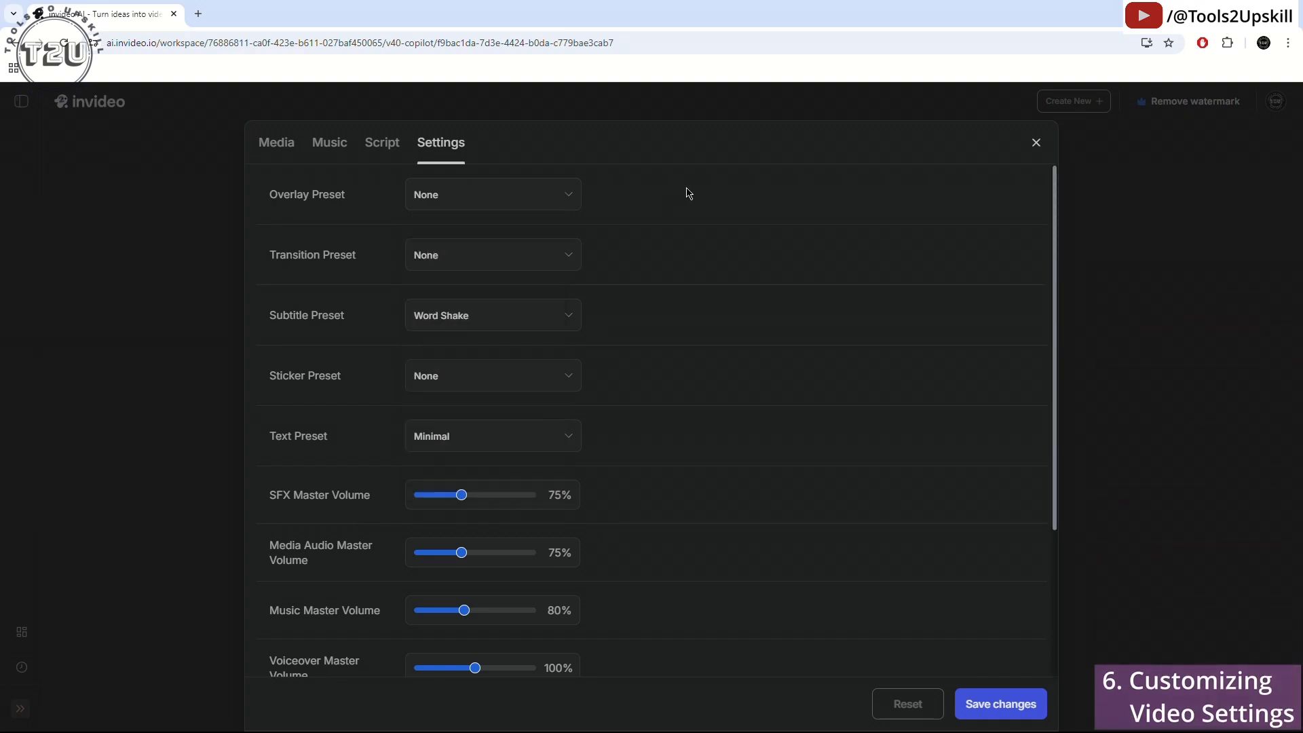
click(479, 256)
scroll(468, 448, down, 1)
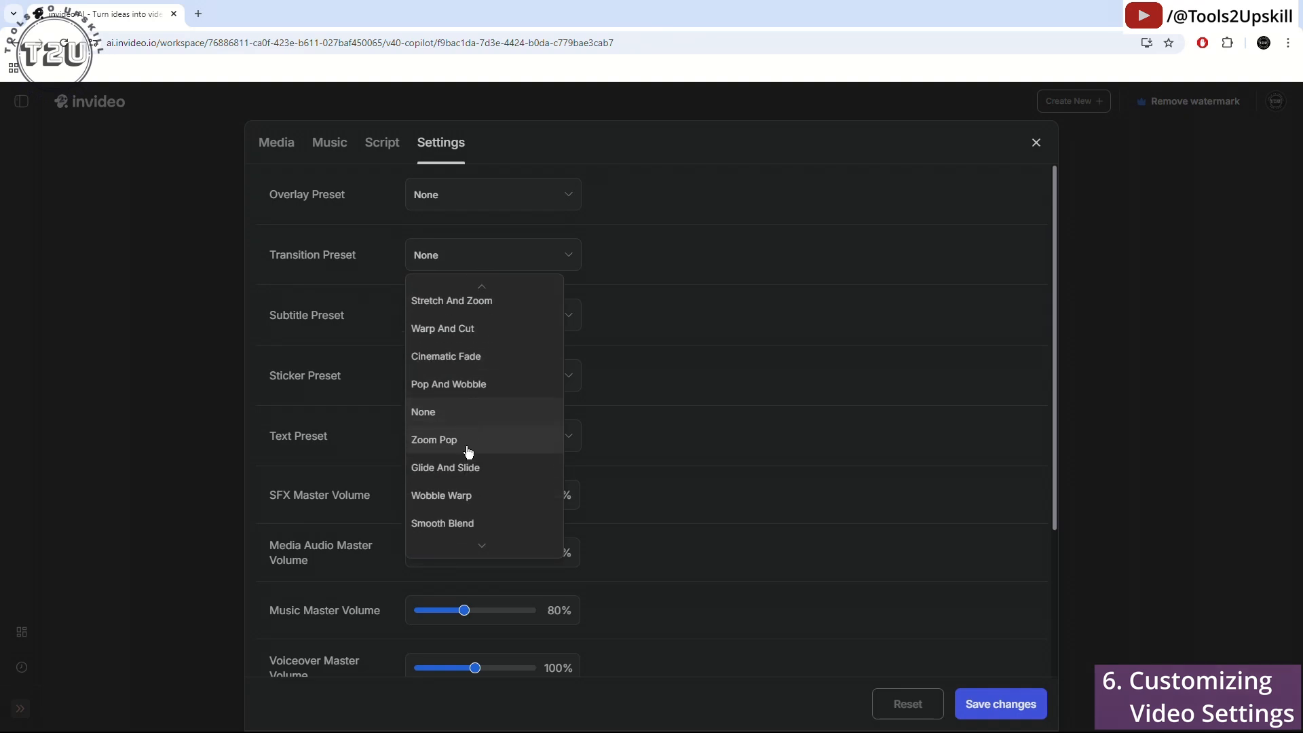
scroll(456, 451, up, 2)
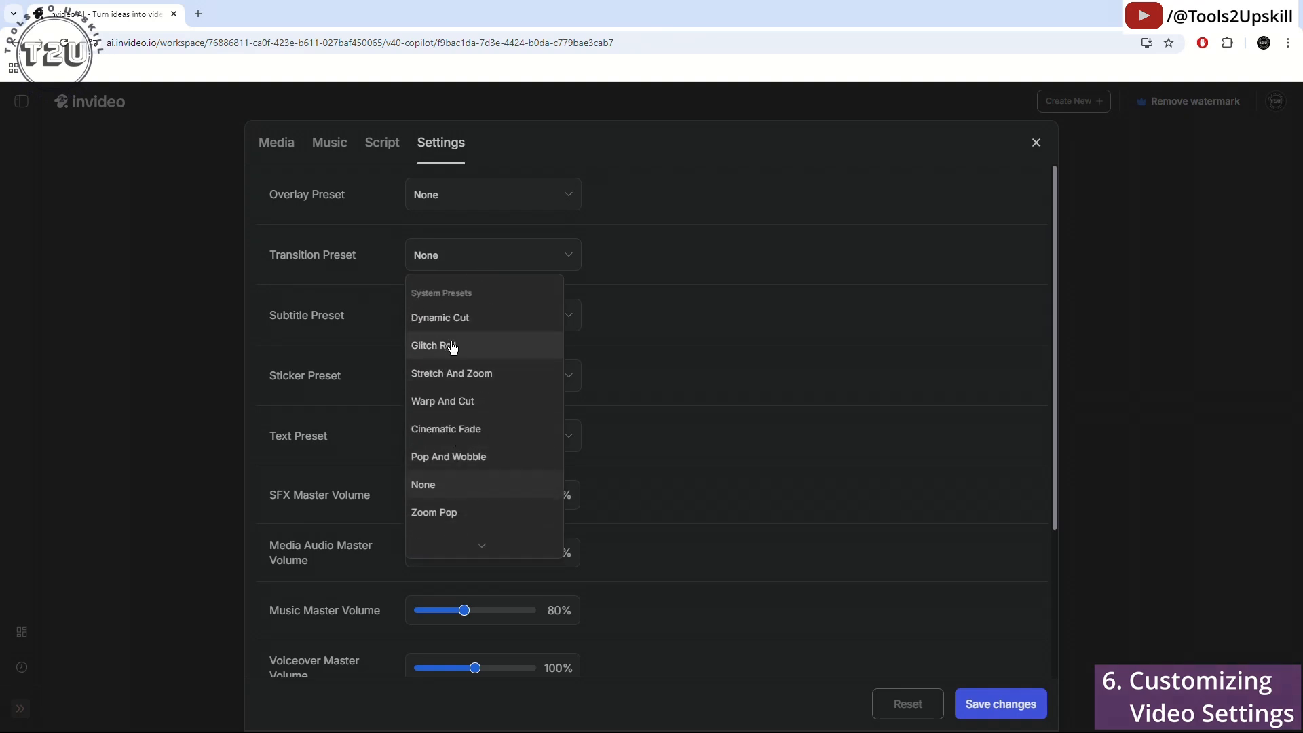
click(678, 238)
Review the available subtitle presets, keeping Word Shake
click(495, 318)
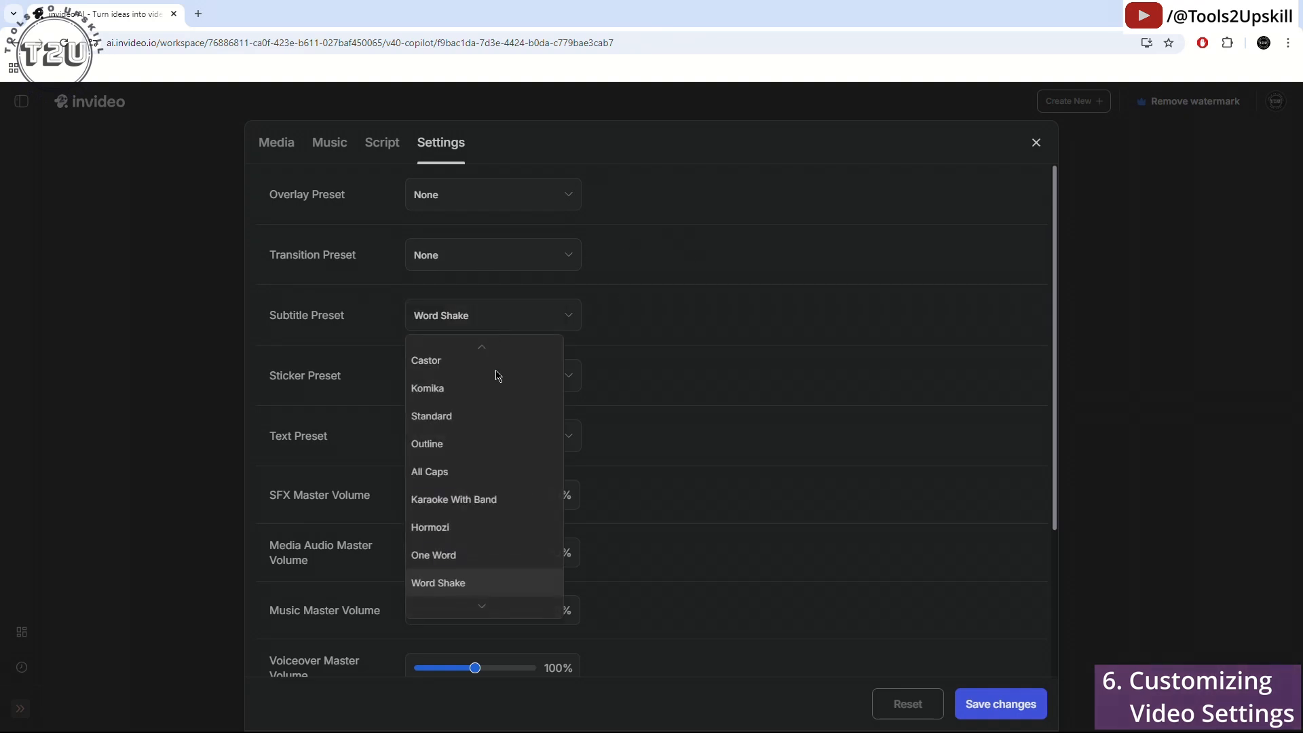
scroll(469, 573, down, 1)
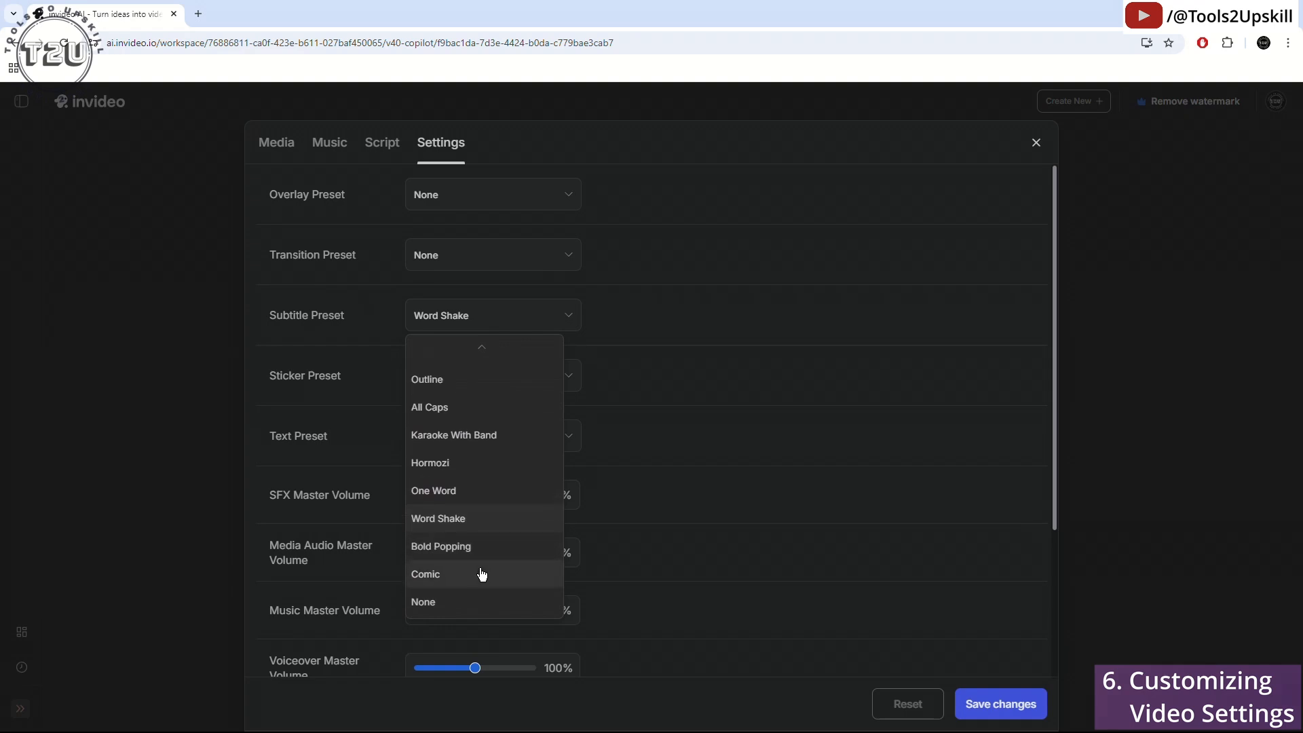
scroll(480, 570, up, 1)
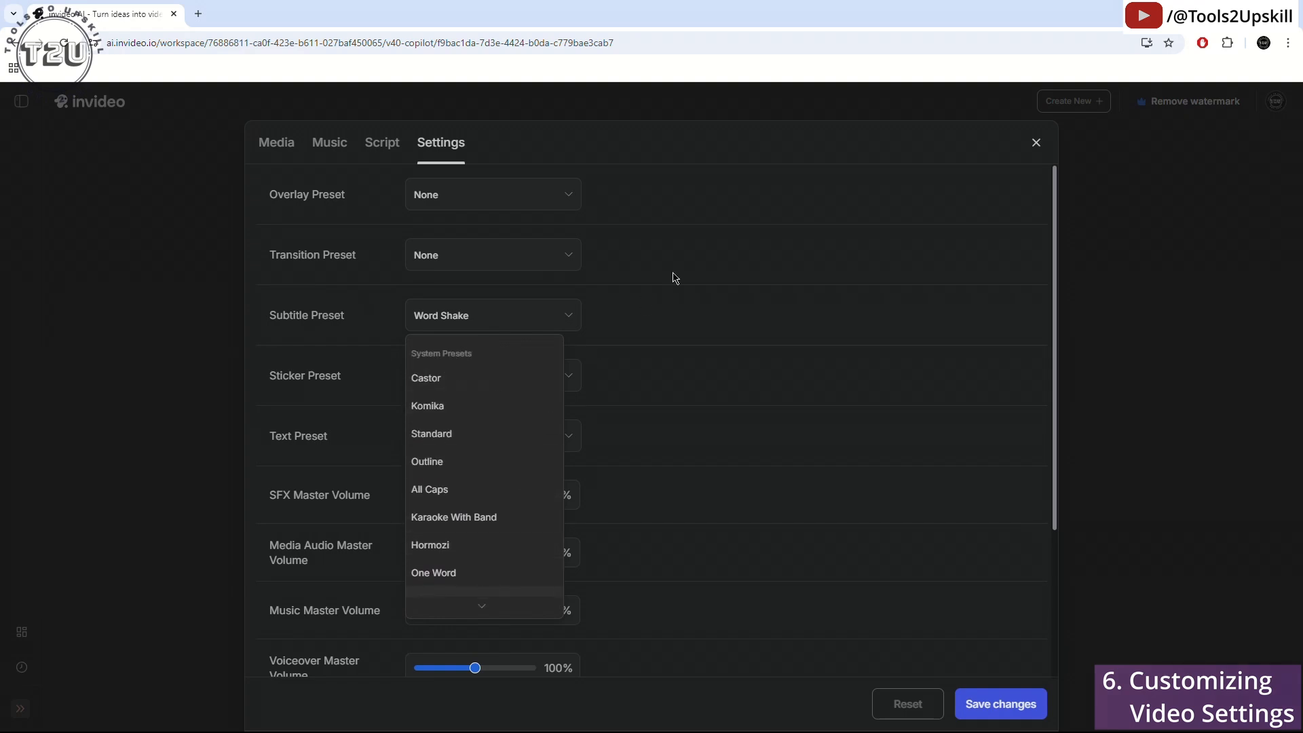
click(676, 279)
Review the sticker and text presets, keeping None for stickers and Minimal for text
click(477, 375)
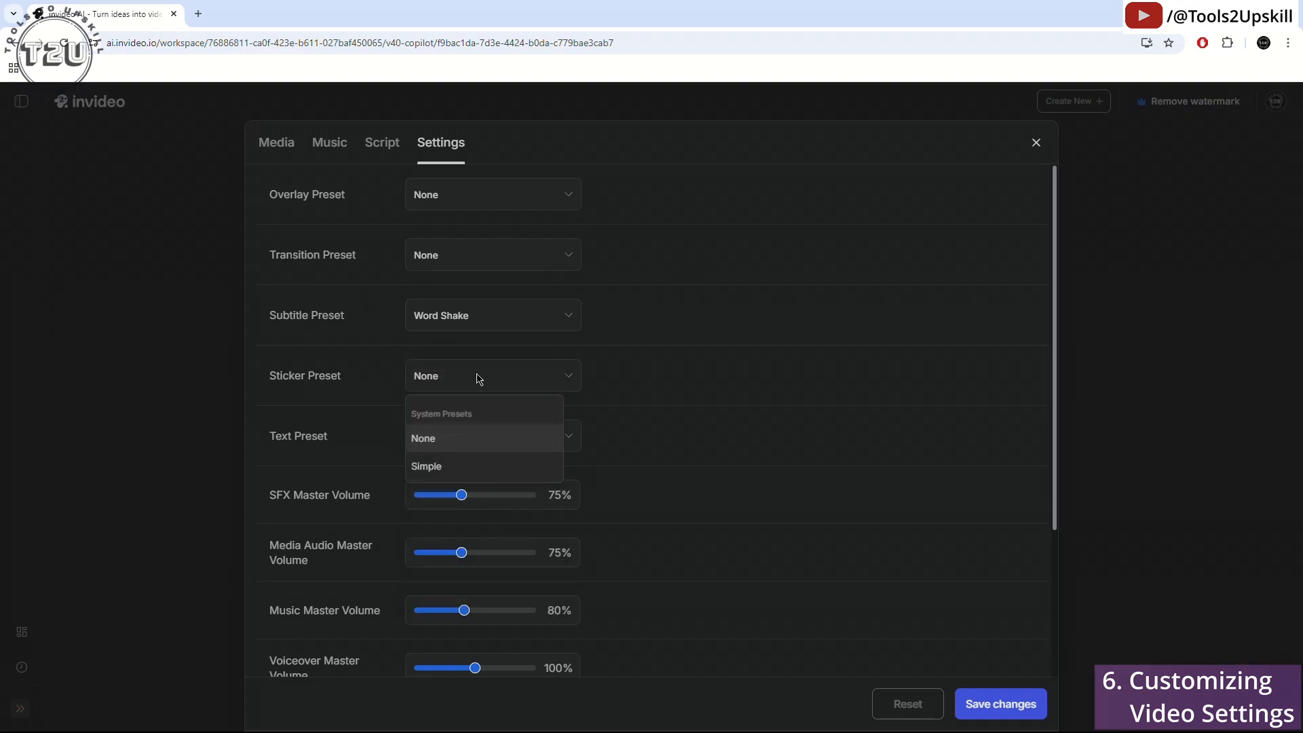
click(429, 438)
click(459, 441)
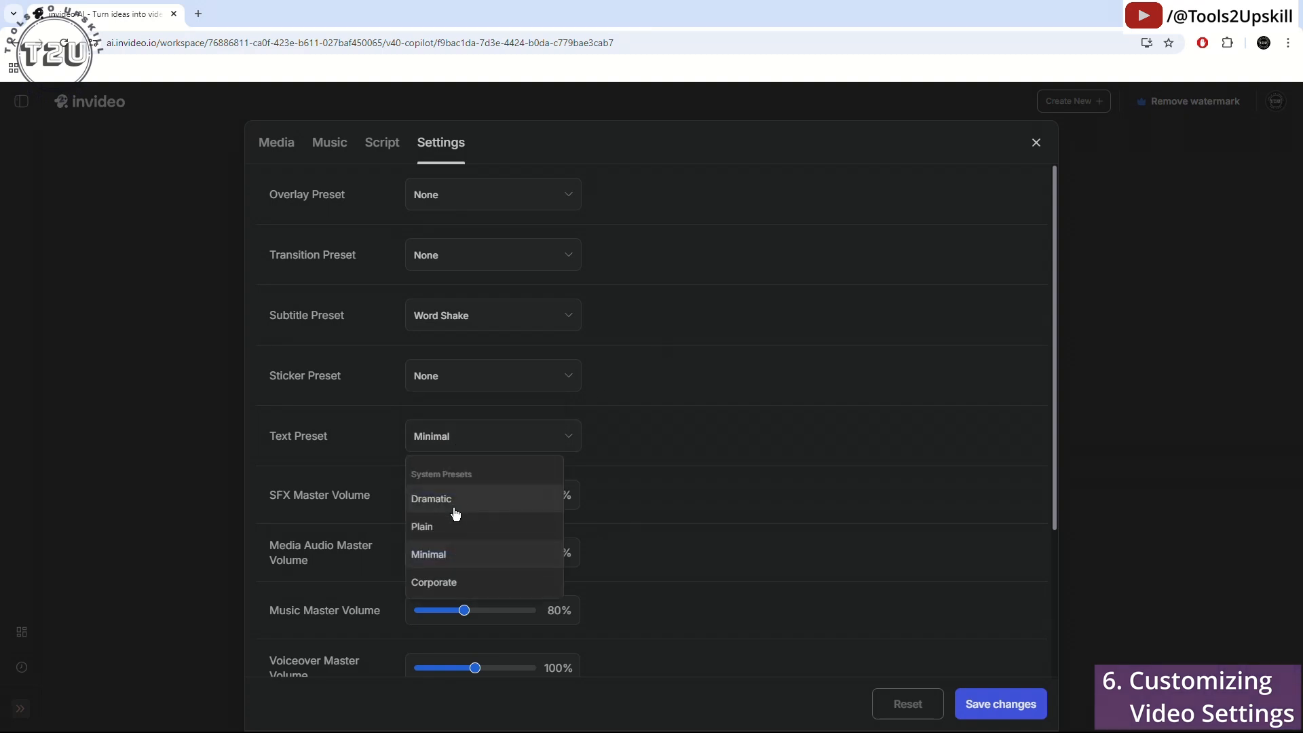
click(612, 457)
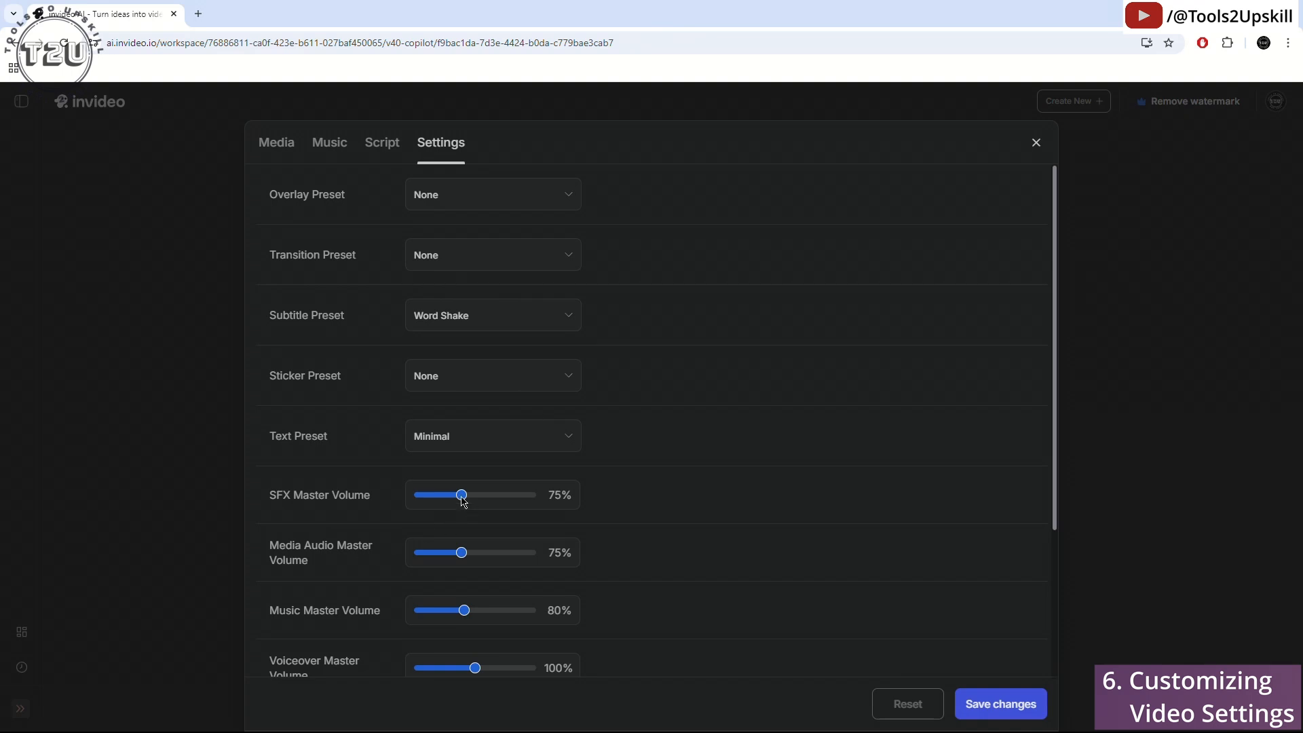
Set the master volumes to 100% for SFX, 121% for media audio, 128% for music and 148% for voiceover
mouse_move(462, 501)
mouse_down()
mouse_move(561, 500)
mouse_move(378, 500)
mouse_move(610, 500)
mouse_move(477, 516)
mouse_up()
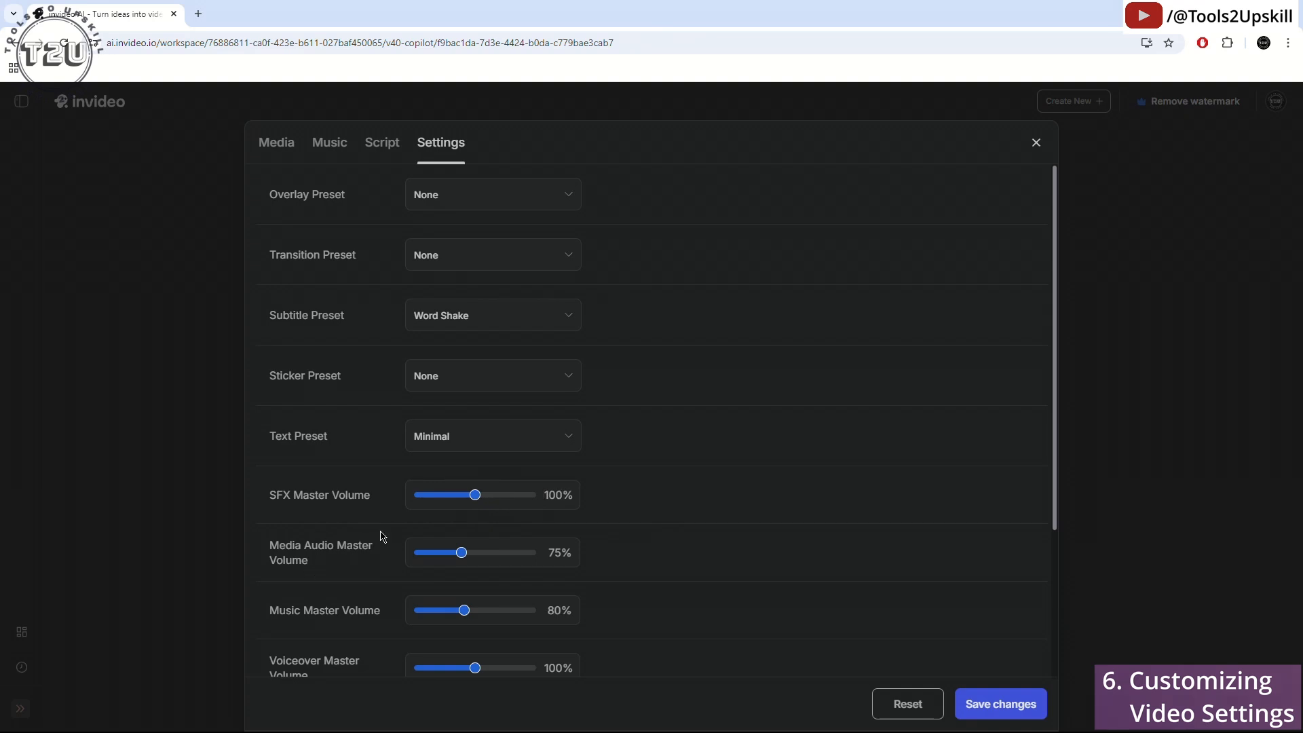
drag(262, 500, 379, 502)
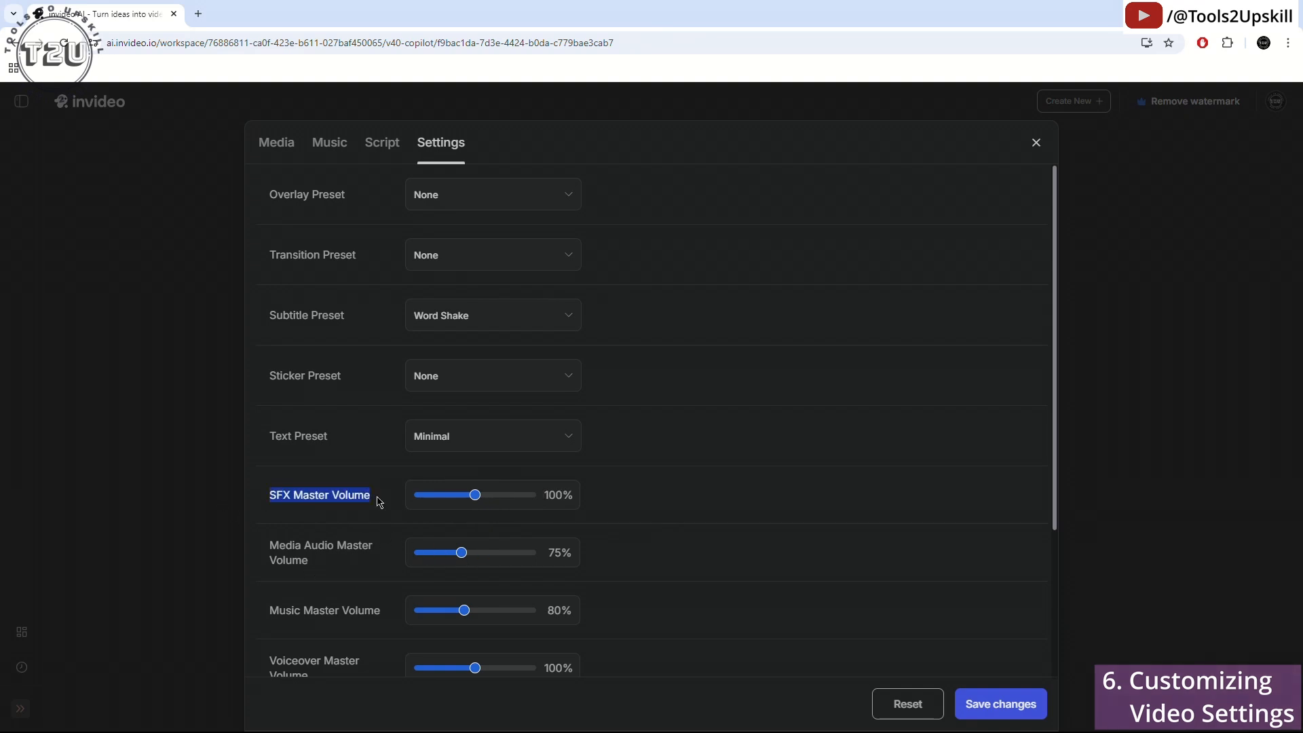
drag(273, 558, 477, 554)
scroll(463, 602, down, 2)
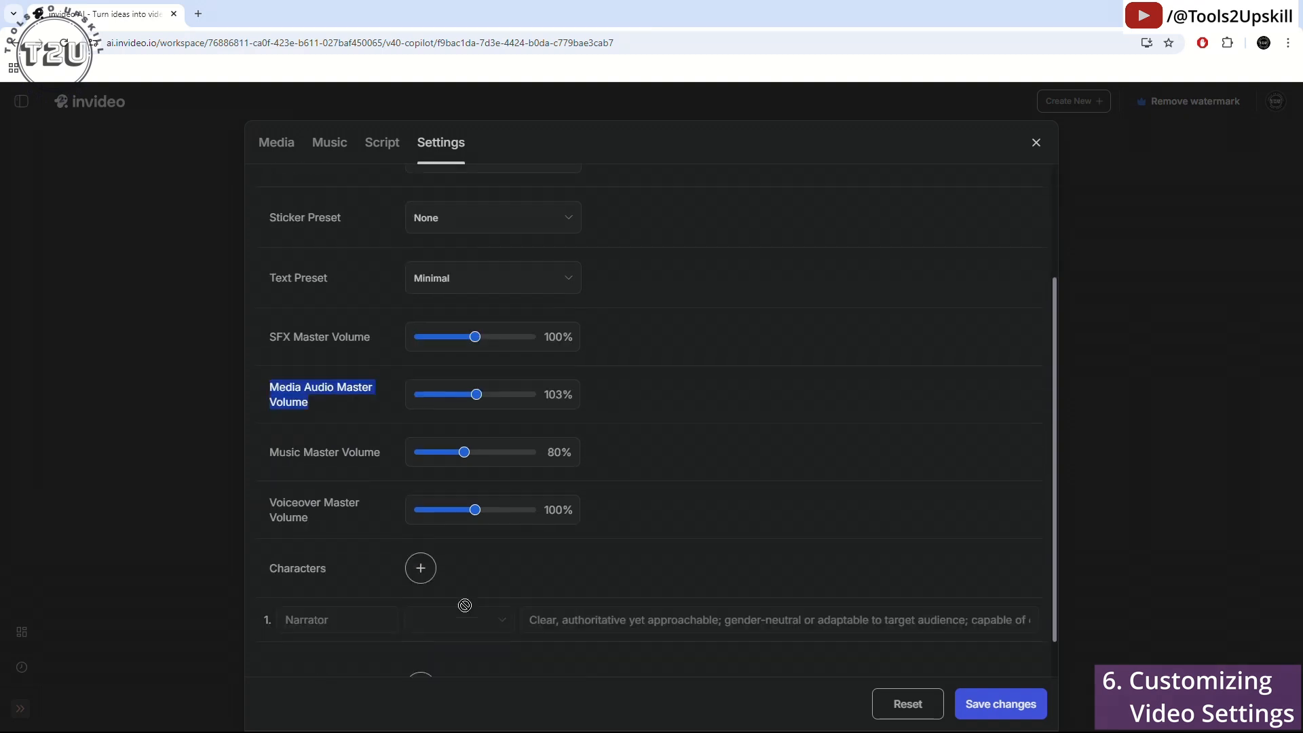
drag(464, 452, 490, 452)
drag(474, 509, 505, 516)
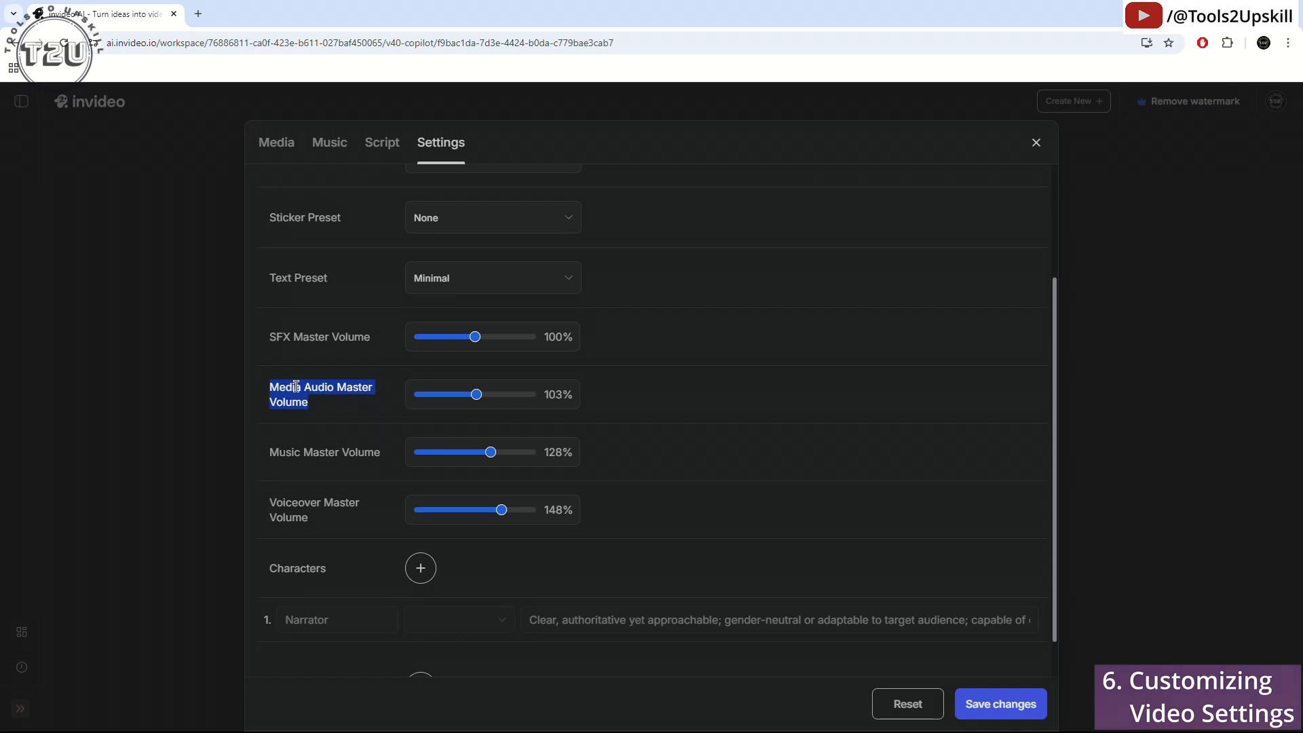
mouse_move(476, 394)
mouse_down()
mouse_move(511, 394)
mouse_move(486, 395)
mouse_up()
Add a second character named "Narrator 2" with a Female voice and the voice description "Clear, soothing"
scroll(596, 529, down, 1)
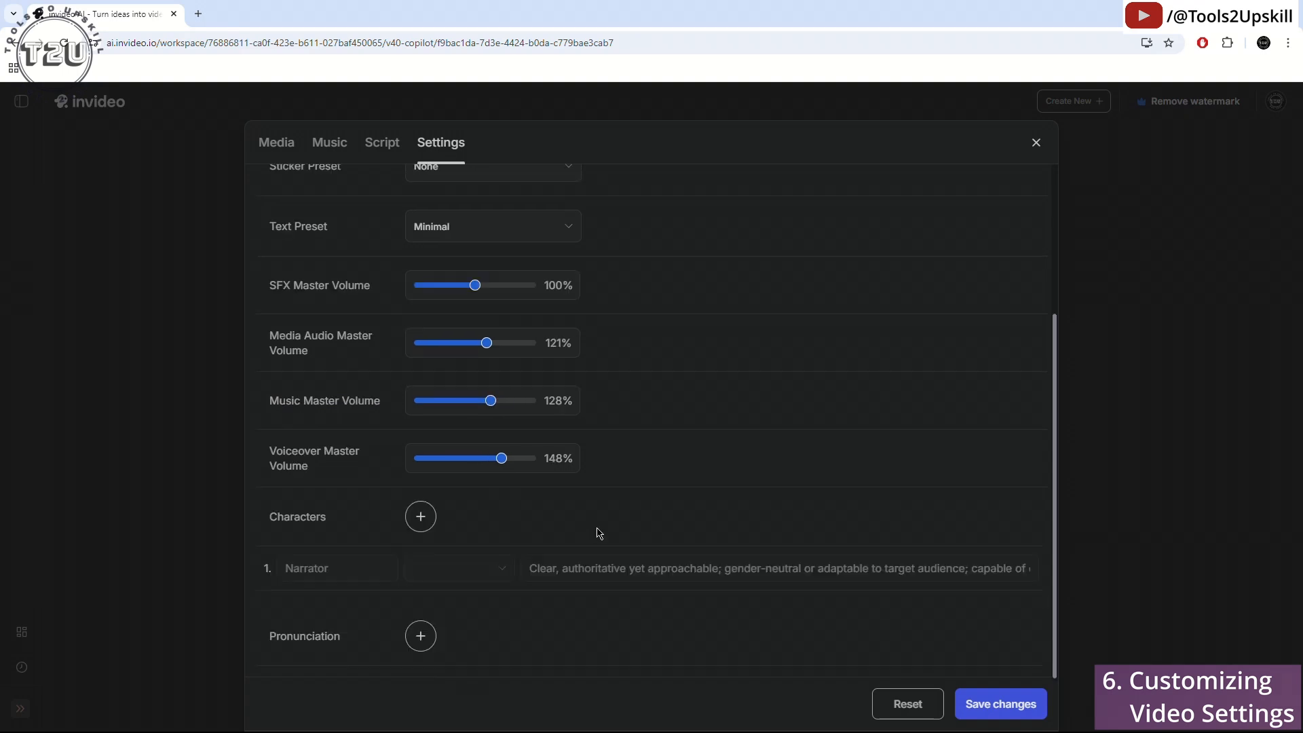
click(416, 517)
scroll(416, 517, down, 1)
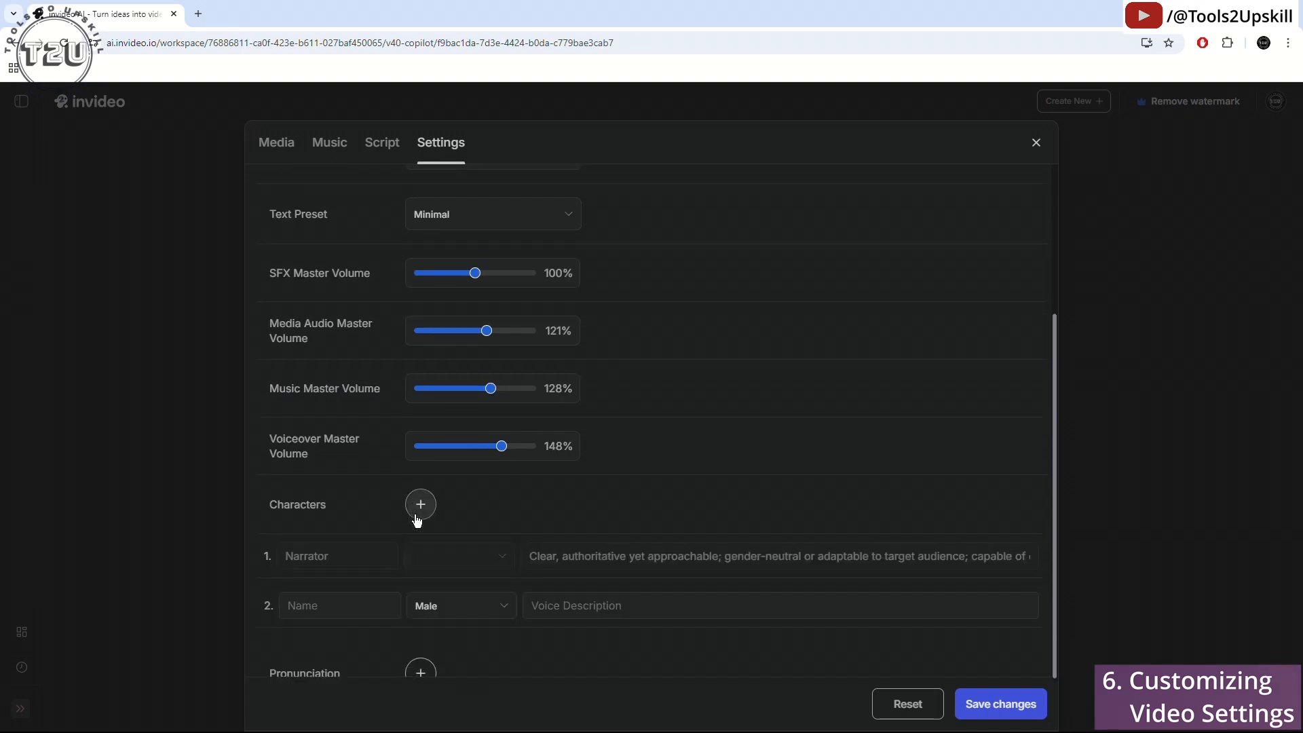
text(Narrator 2)
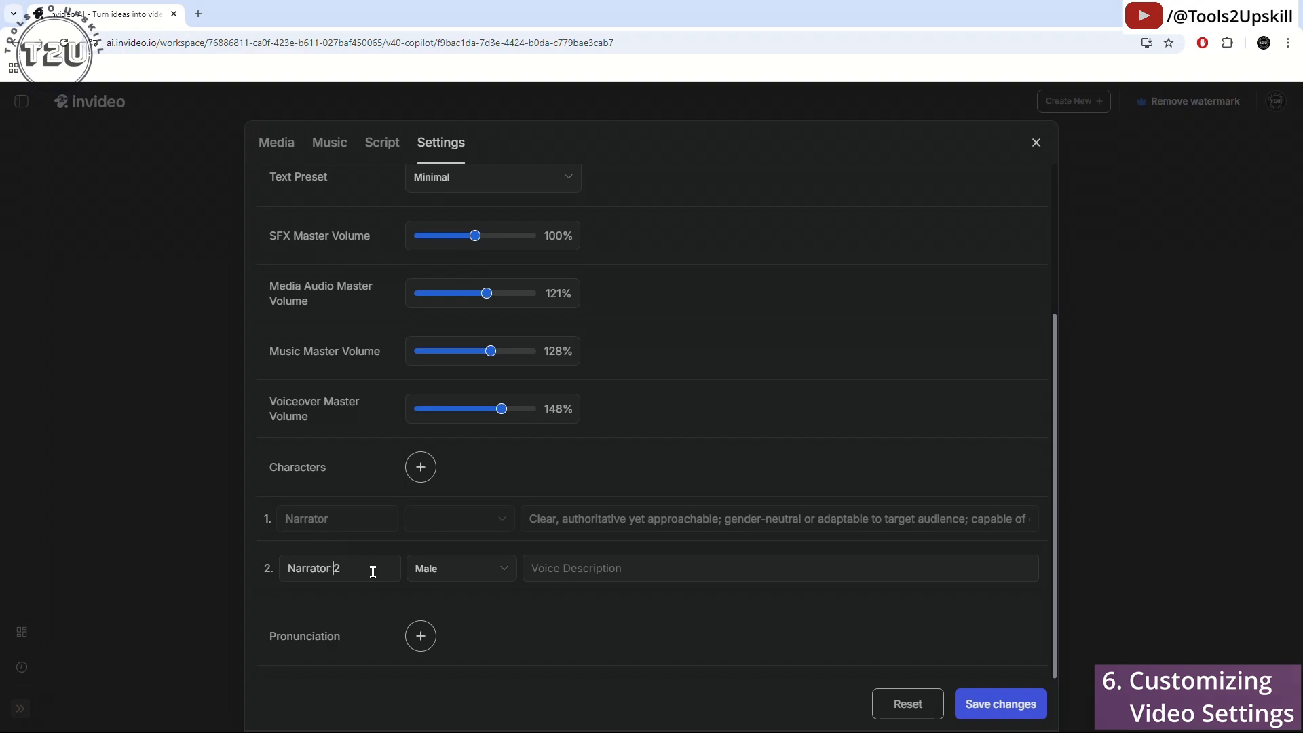
click(445, 568)
click(448, 618)
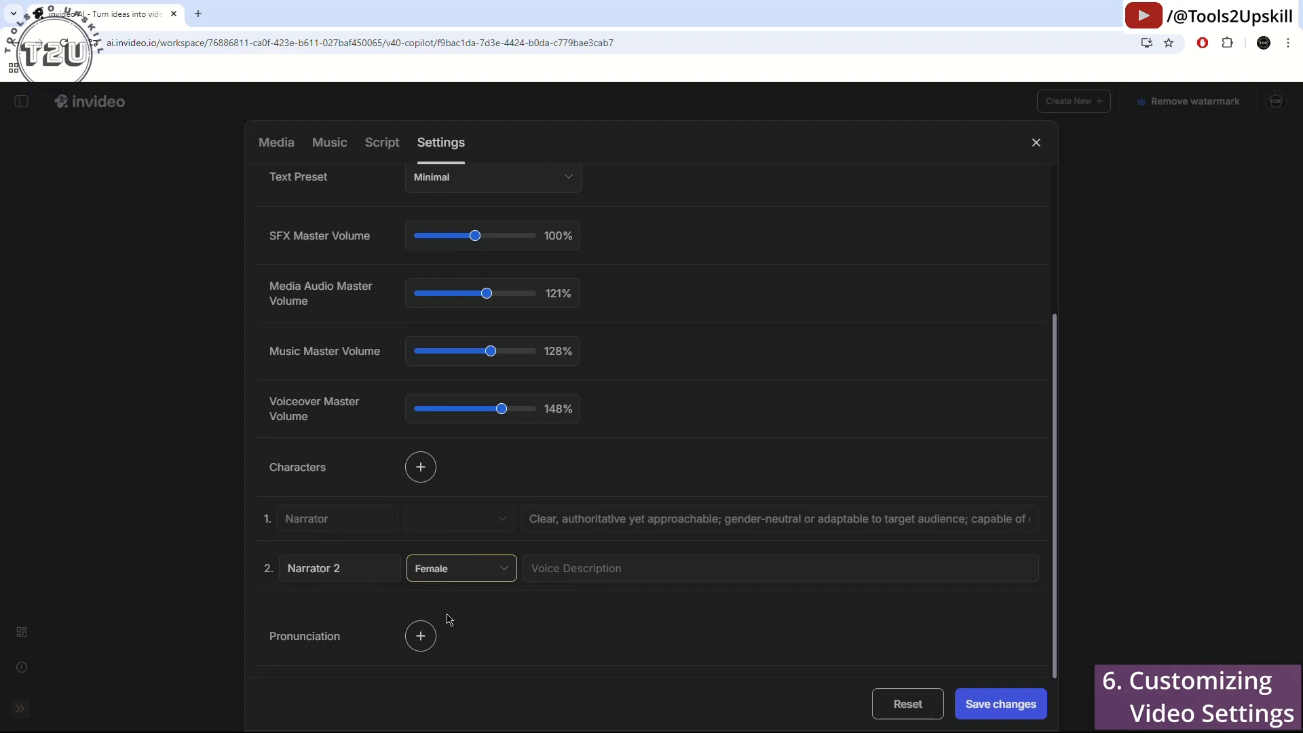
click(573, 569)
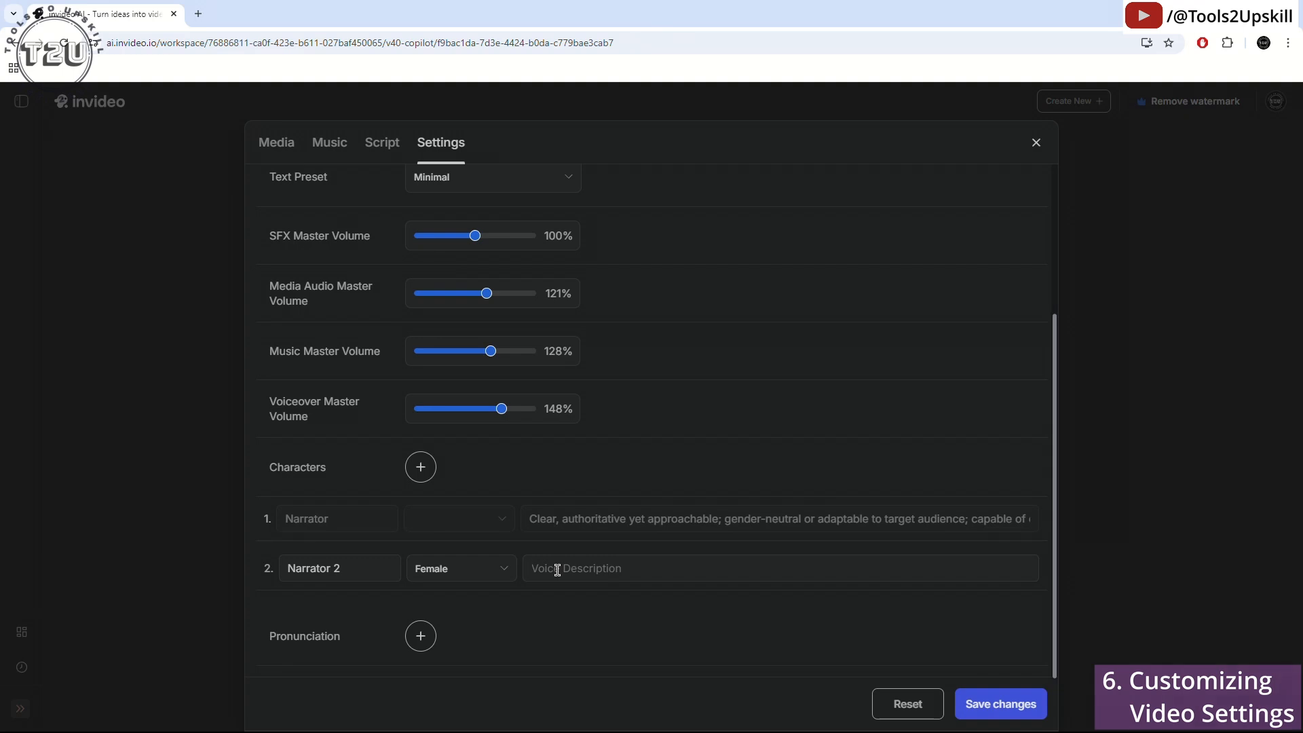
text(Clear, soothing)
Add a pronunciation entry for the word "Her" with the pronunciation "Here"
click(421, 636)
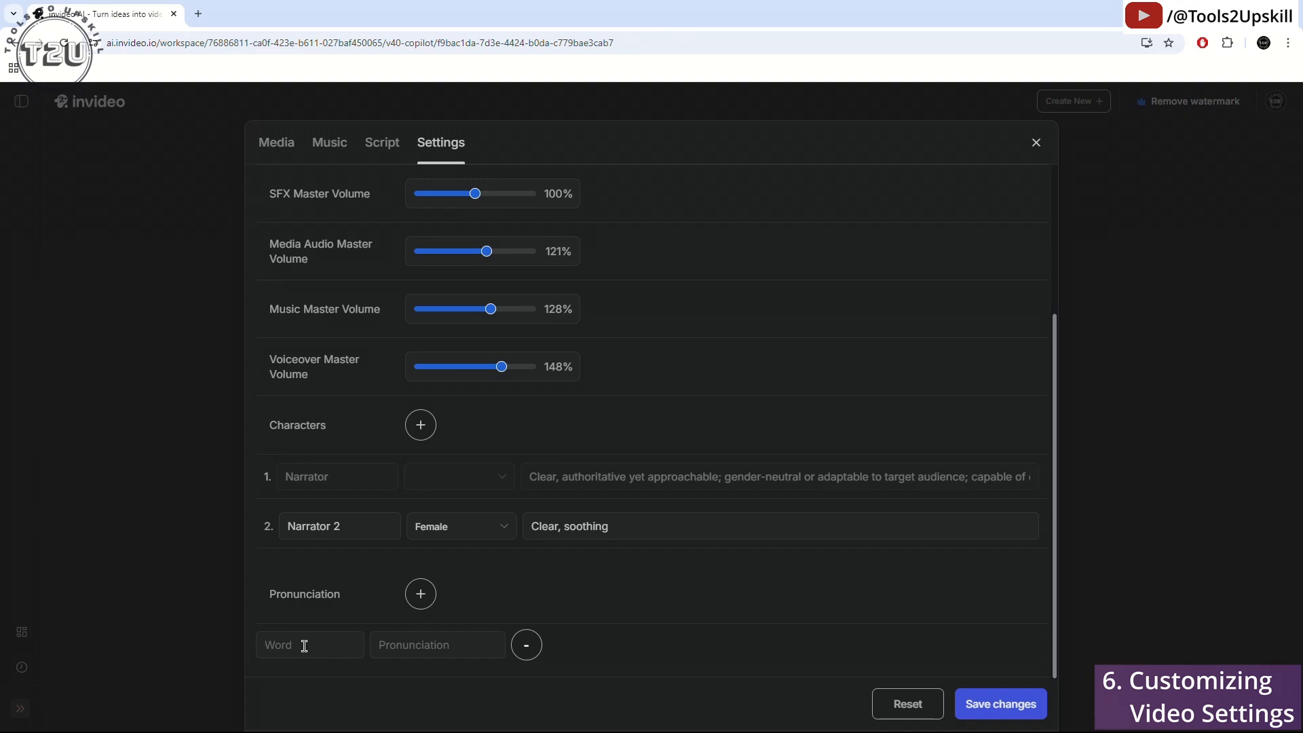
text(H)
text(H)
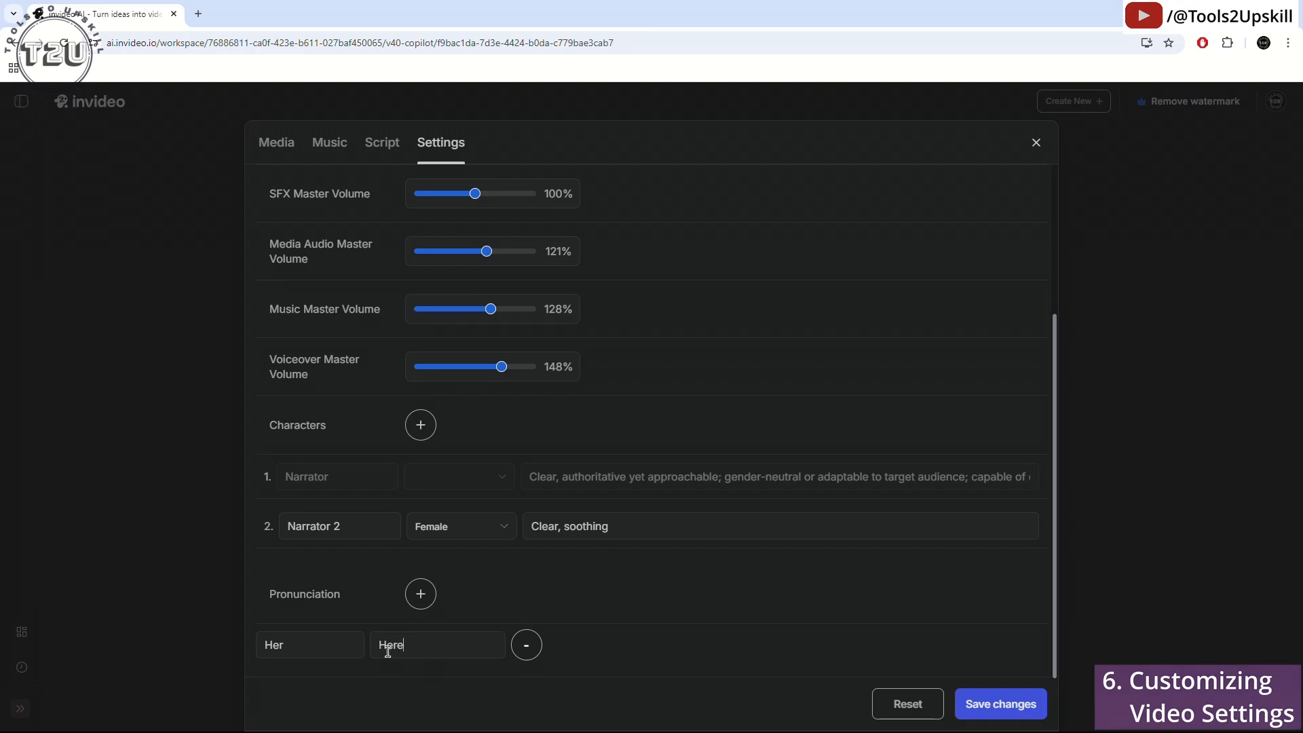
Clear the word and pronunciation texts and remove the pronunciation entry
drag(303, 642, 183, 663)
key(BackSpace)
drag(405, 646, 370, 645)
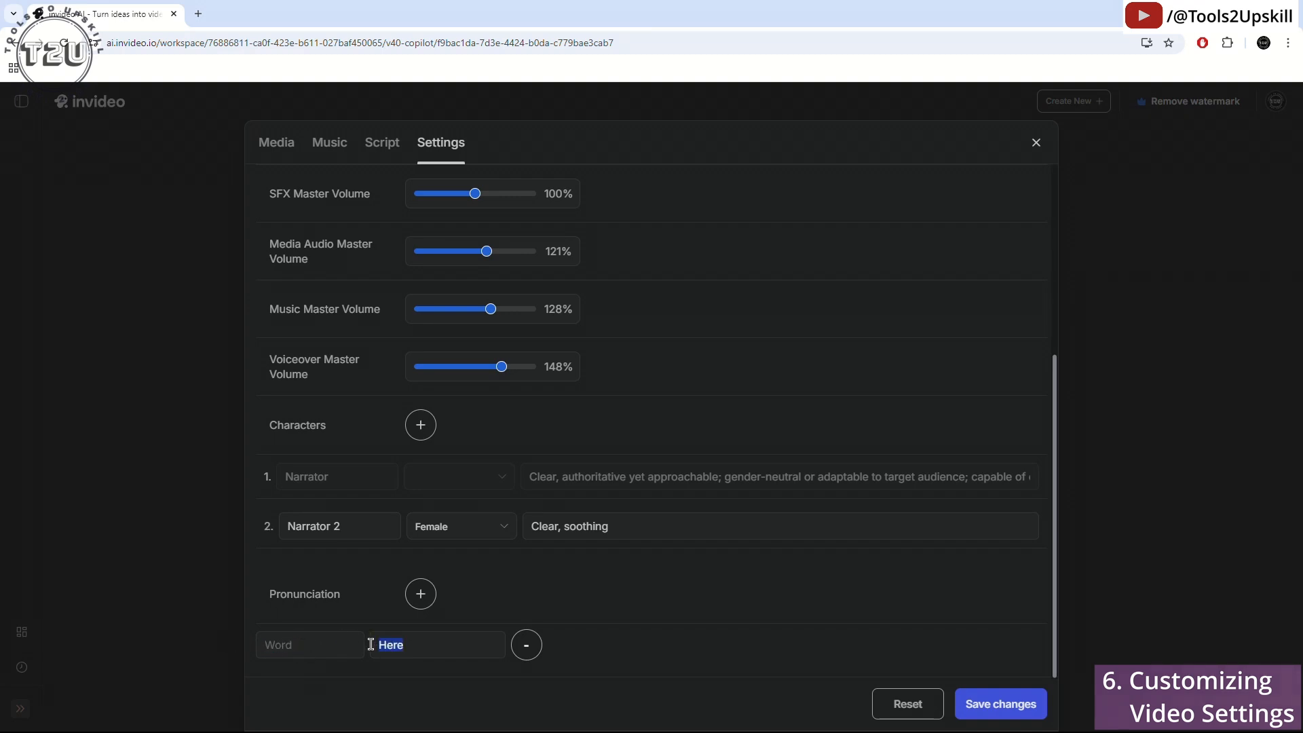
key(BackSpace)
click(527, 645)
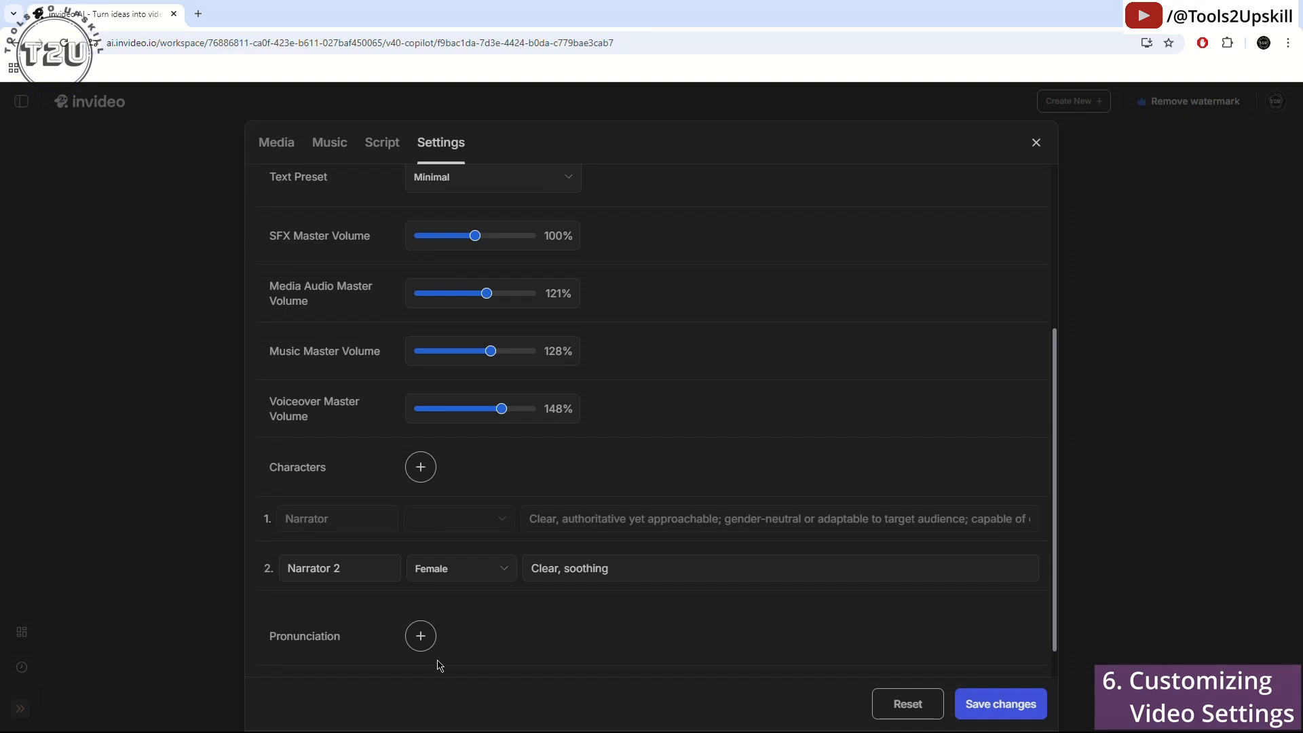
Save the changed video settings and reopen the script for editing
click(977, 706)
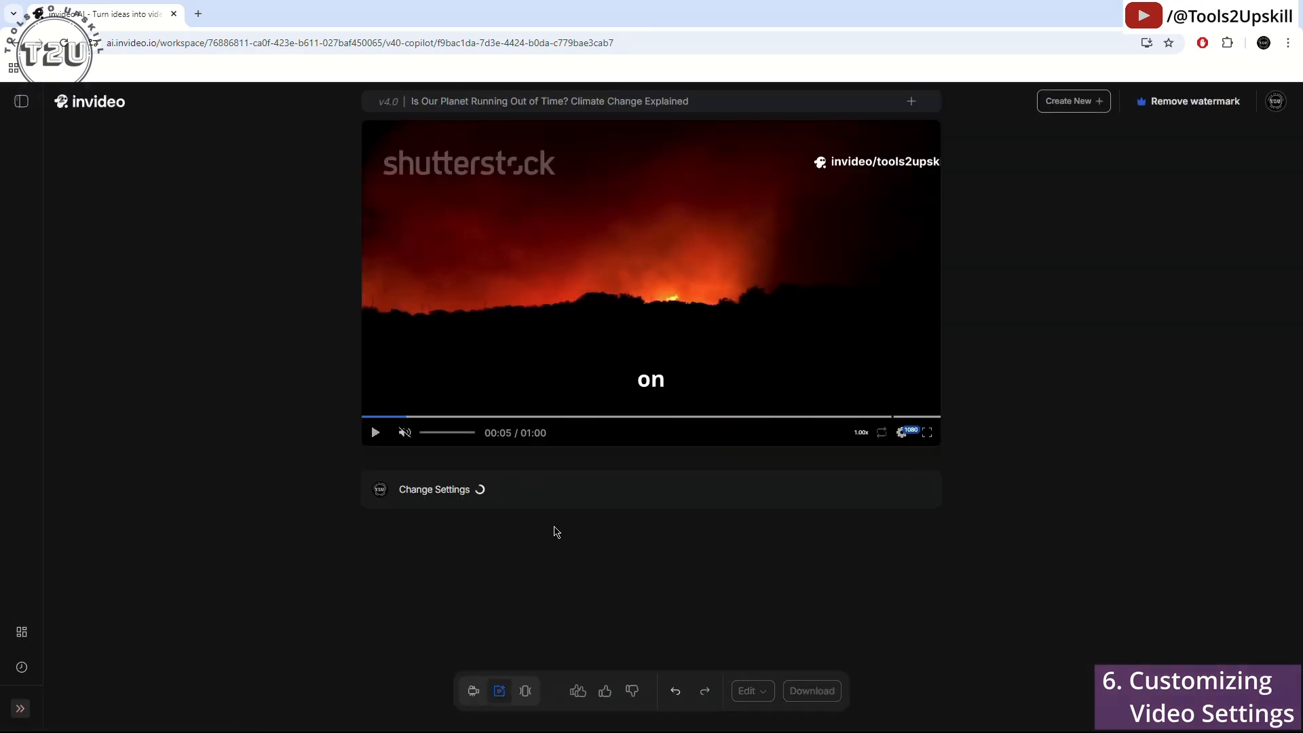
click(752, 690)
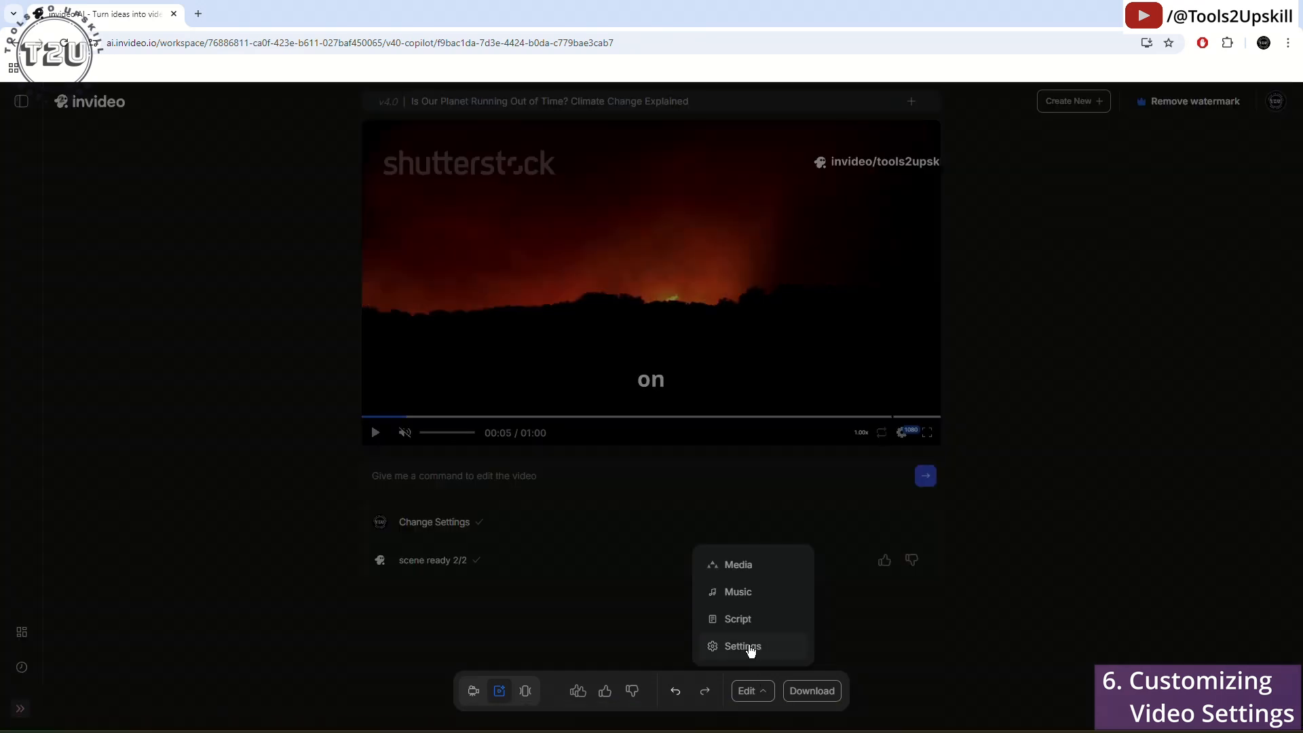
click(739, 620)
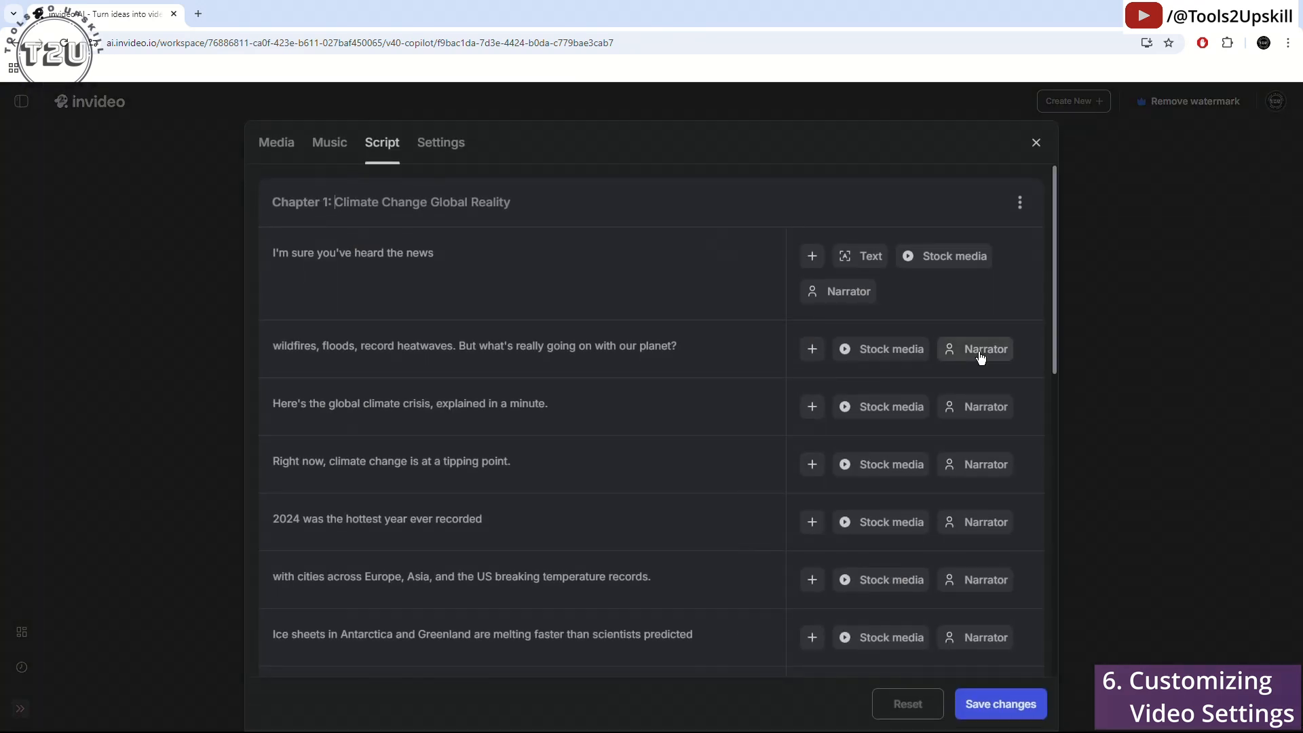
Change the character of the line "Ice sheets in Antarctica and Greenland are melting faster than scientists predicted" to Narrator 2
scroll(658, 498, down, 4)
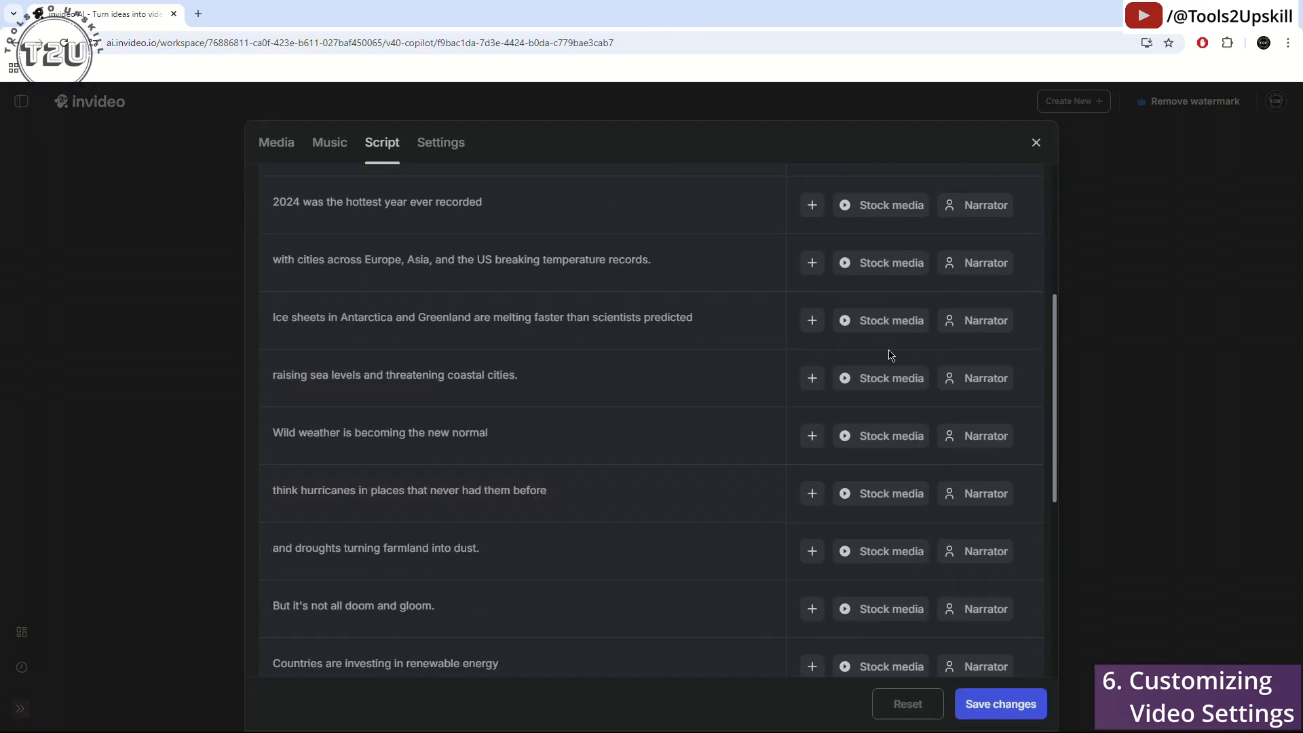
click(945, 329)
click(617, 536)
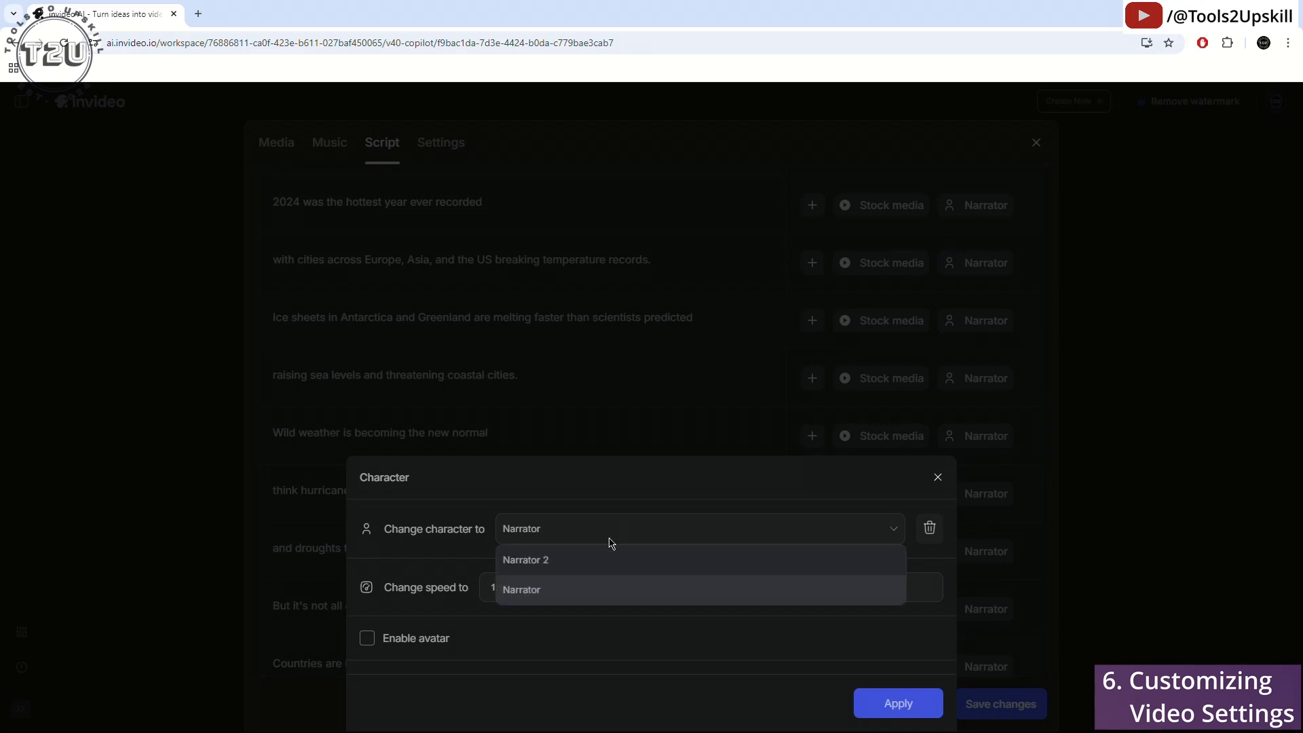
click(541, 570)
click(876, 706)
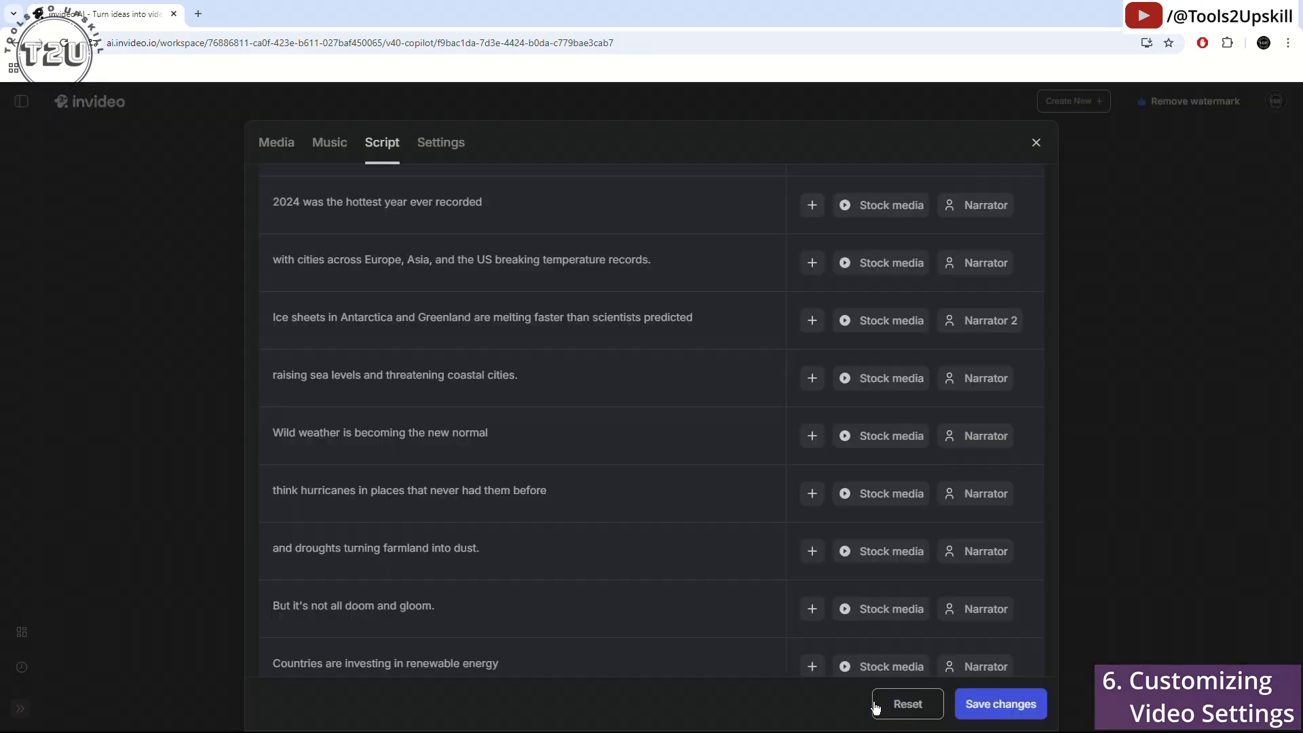
Remove the character assigned to the "Ice sheets in Antarctica and Greenland" script line
click(970, 322)
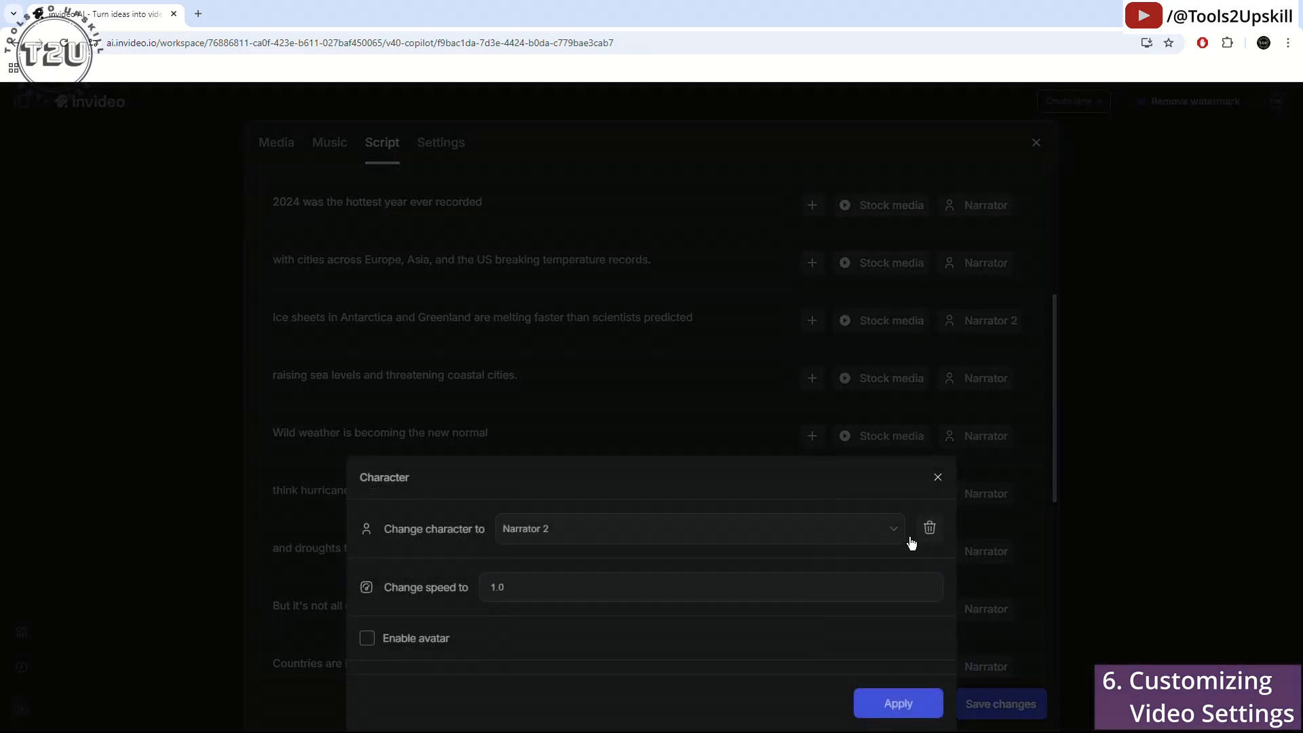
click(929, 529)
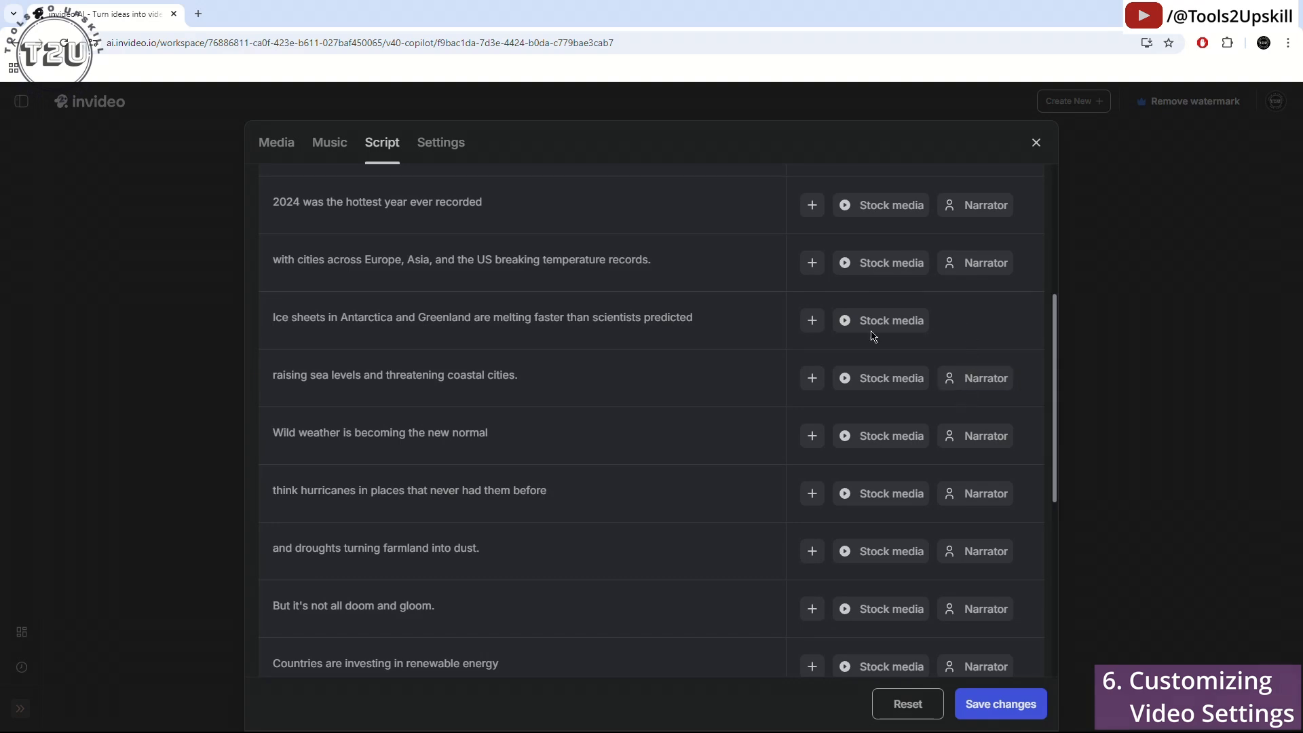
Add Narrator 2 as the character of the "Ice sheets in Antarctica and Greenland" script line and remove that character again
click(813, 321)
click(753, 486)
click(675, 351)
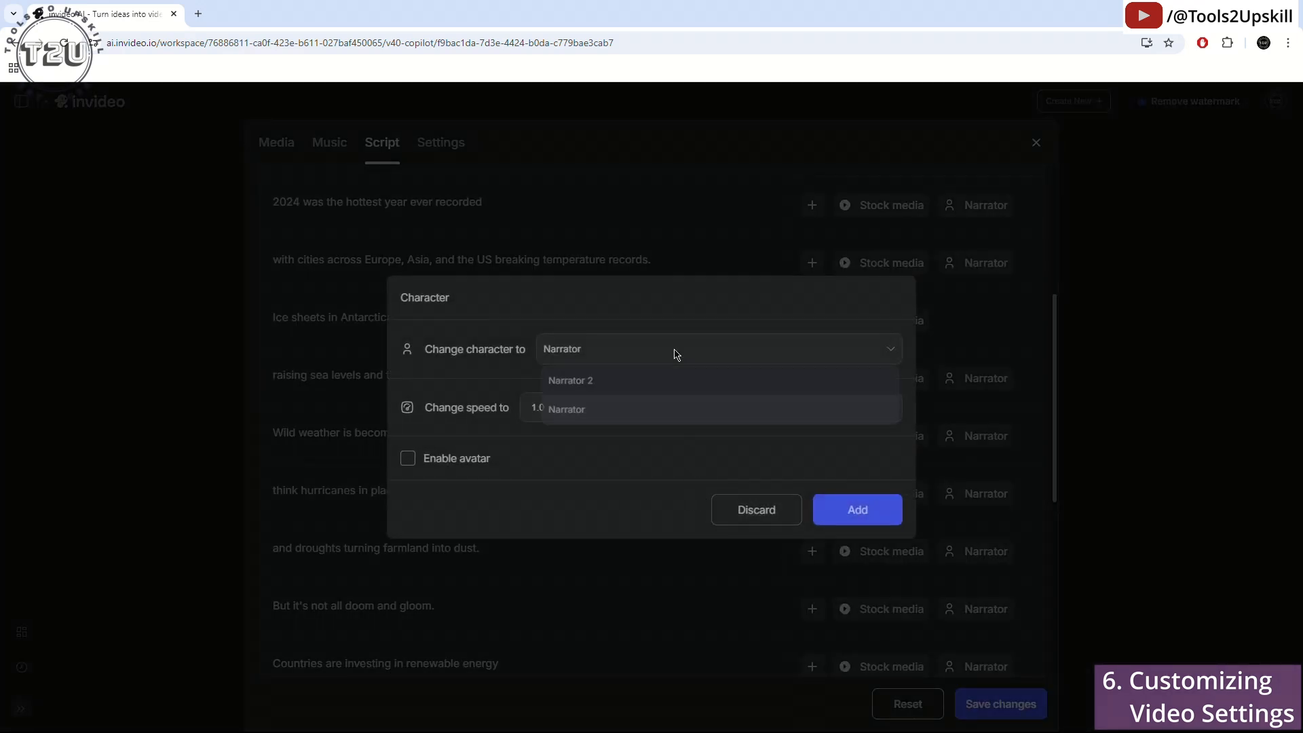
click(574, 380)
click(584, 355)
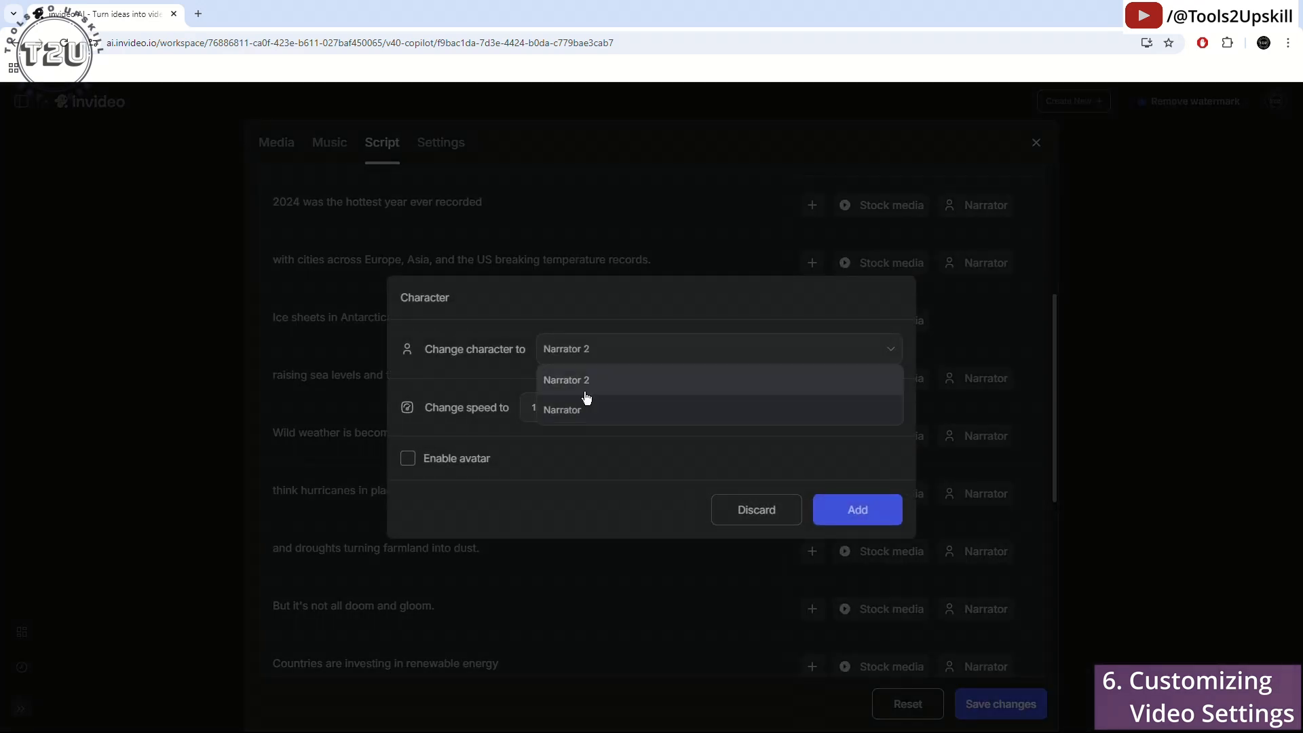
click(584, 384)
click(849, 509)
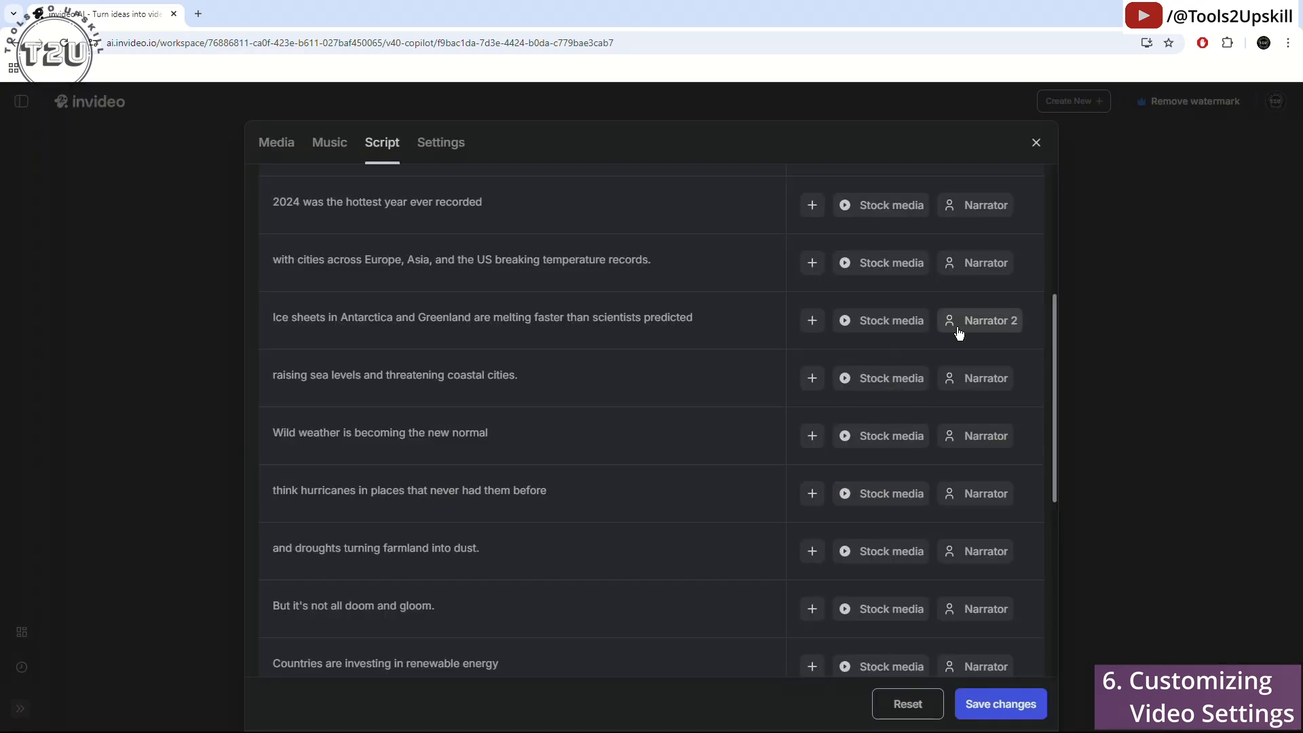
click(962, 325)
click(929, 530)
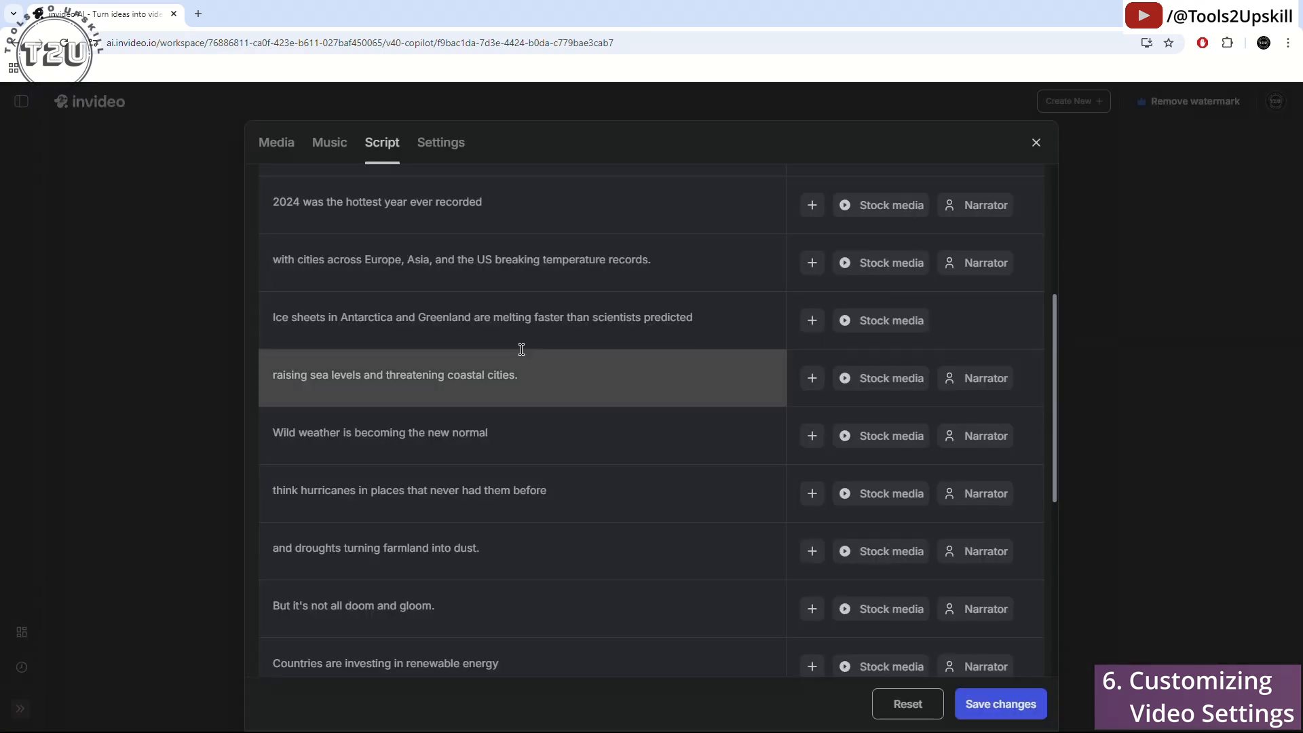
Assign Narrator 2 to the script line "Ice sheets in Antarctica and Greenland are melting faster than scientists predicted"
click(812, 320)
click(740, 486)
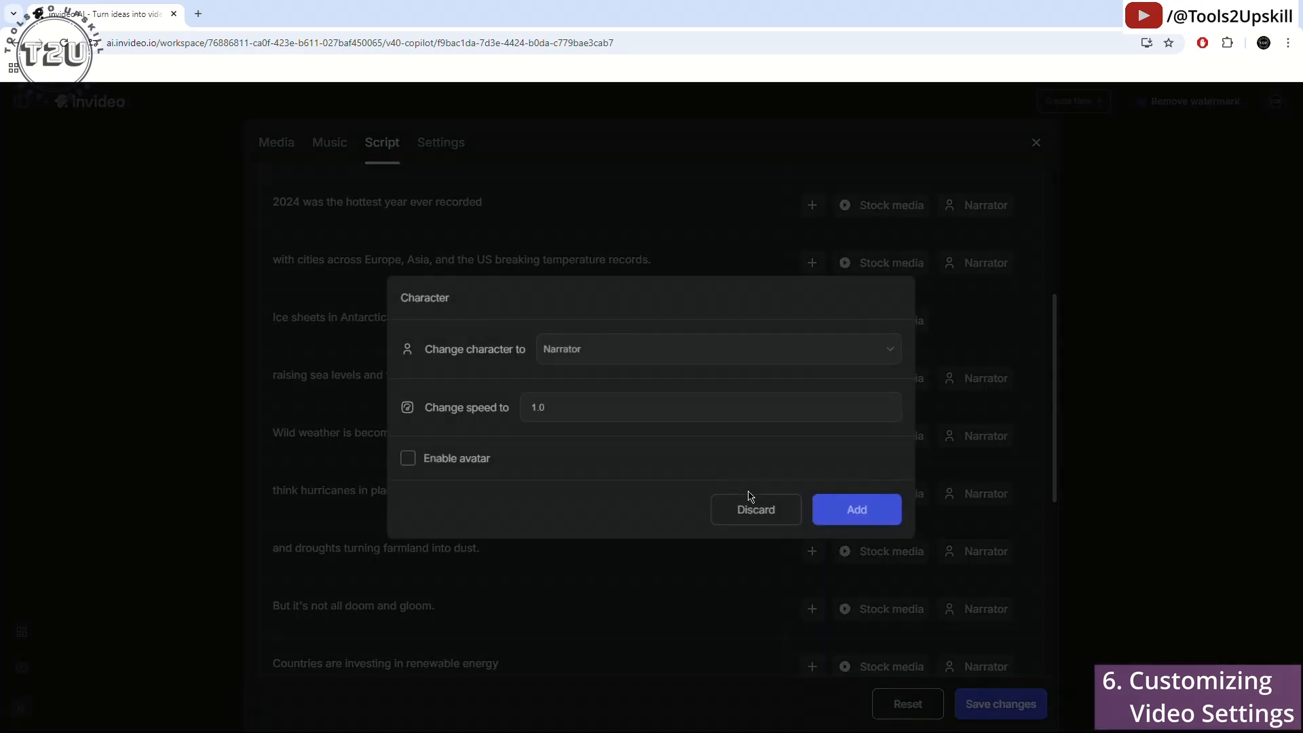
click(634, 348)
click(624, 389)
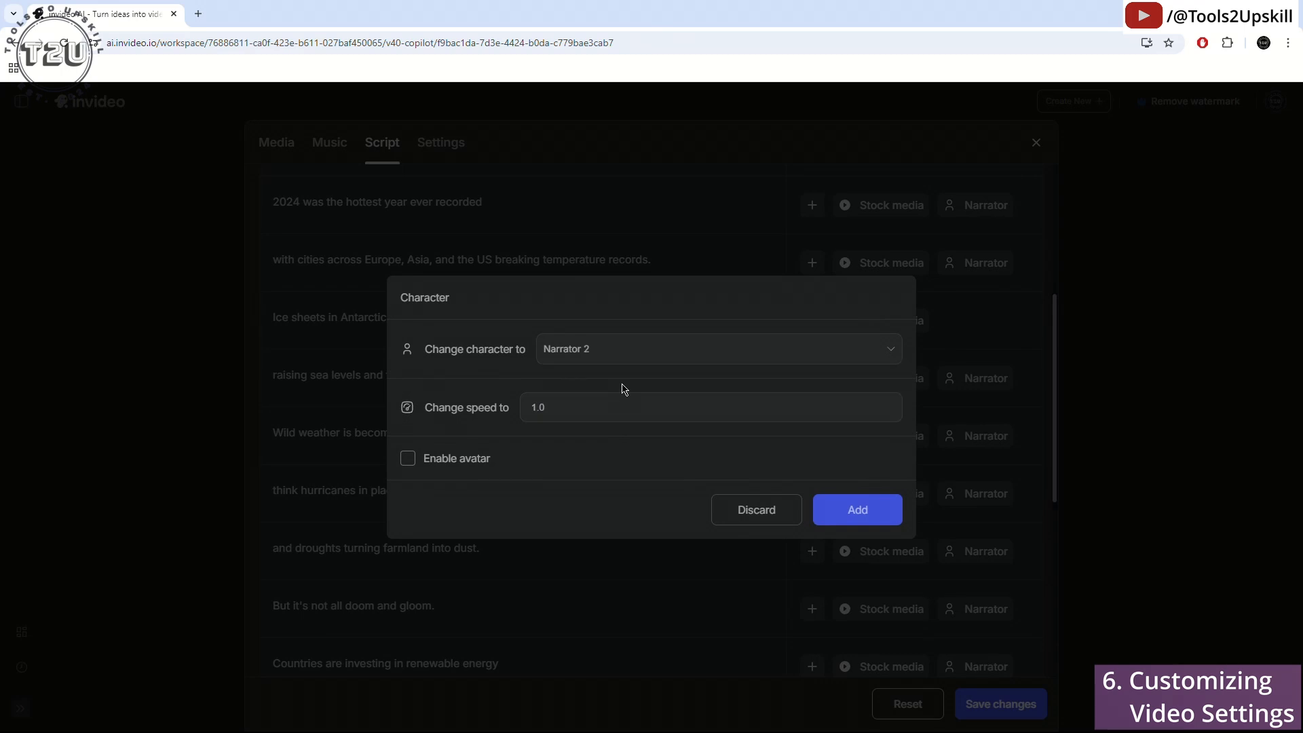
click(843, 509)
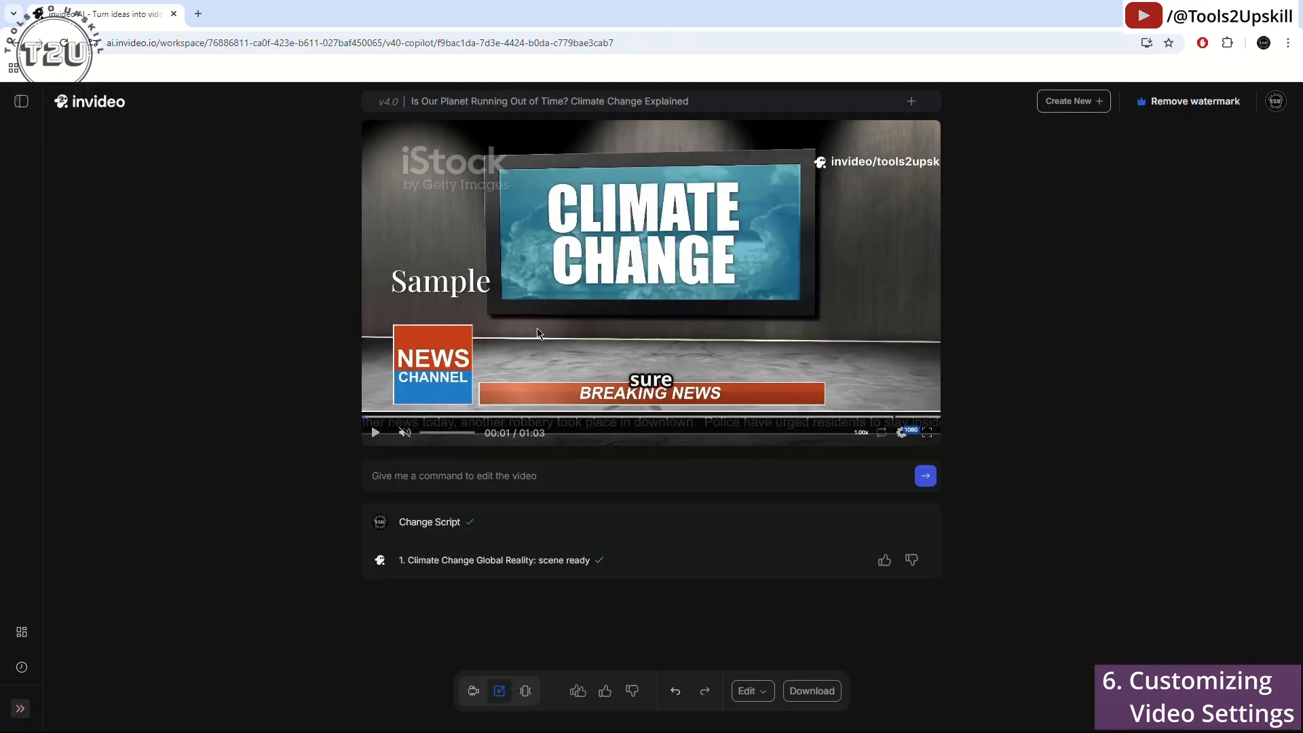
Play the climate change video in full screen, restart it from the beginning and pause it after the opening scene
click(927, 434)
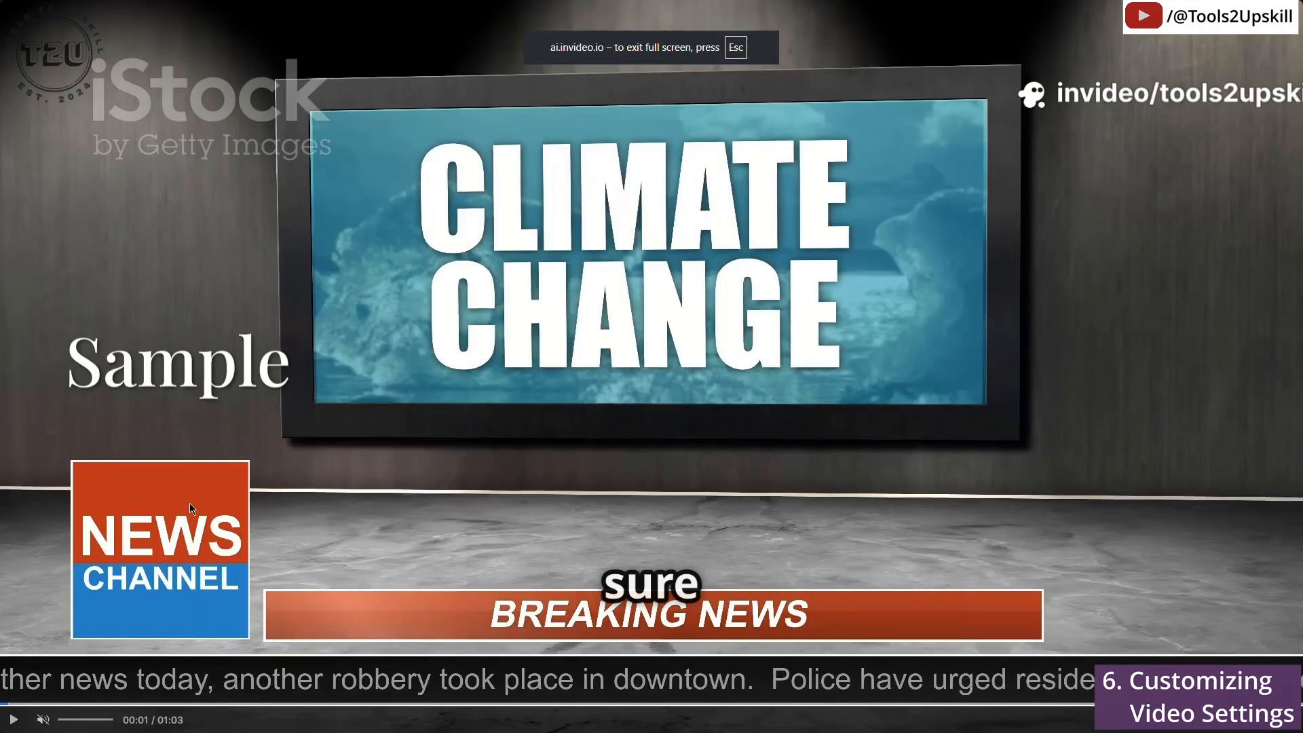
click(14, 720)
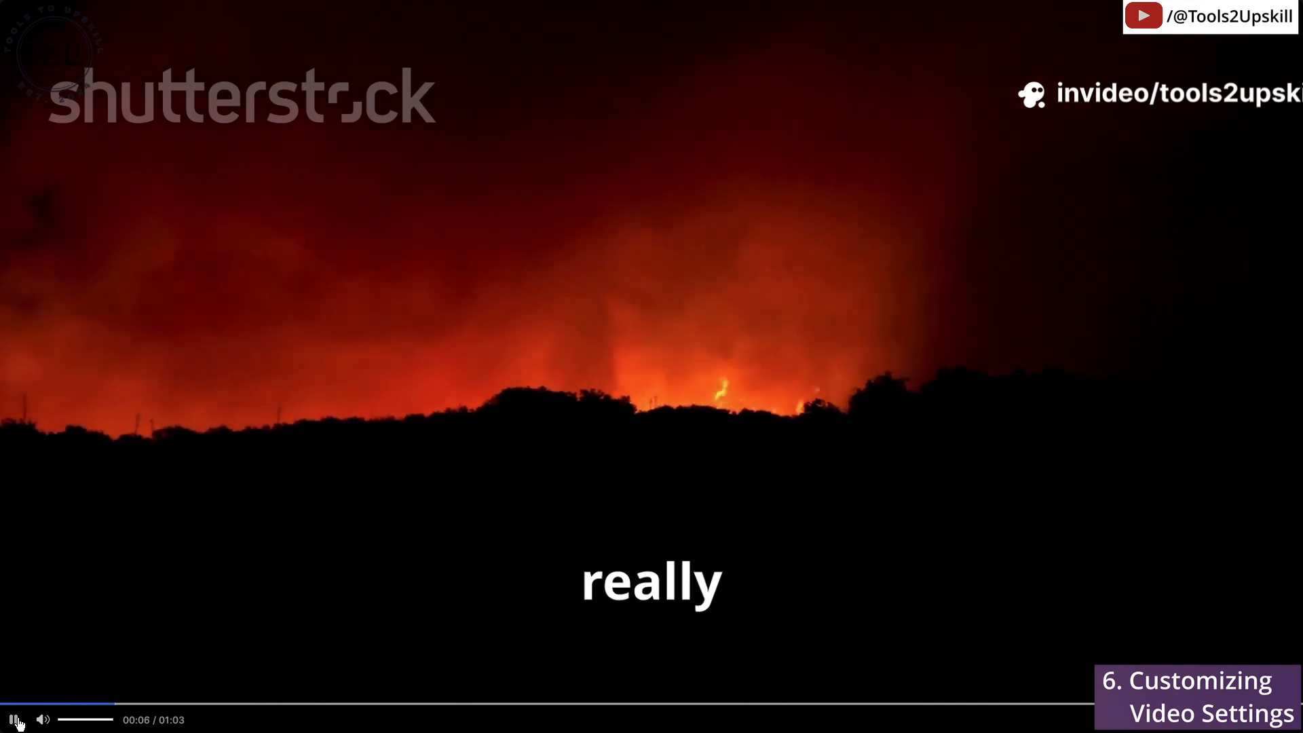
click(14, 719)
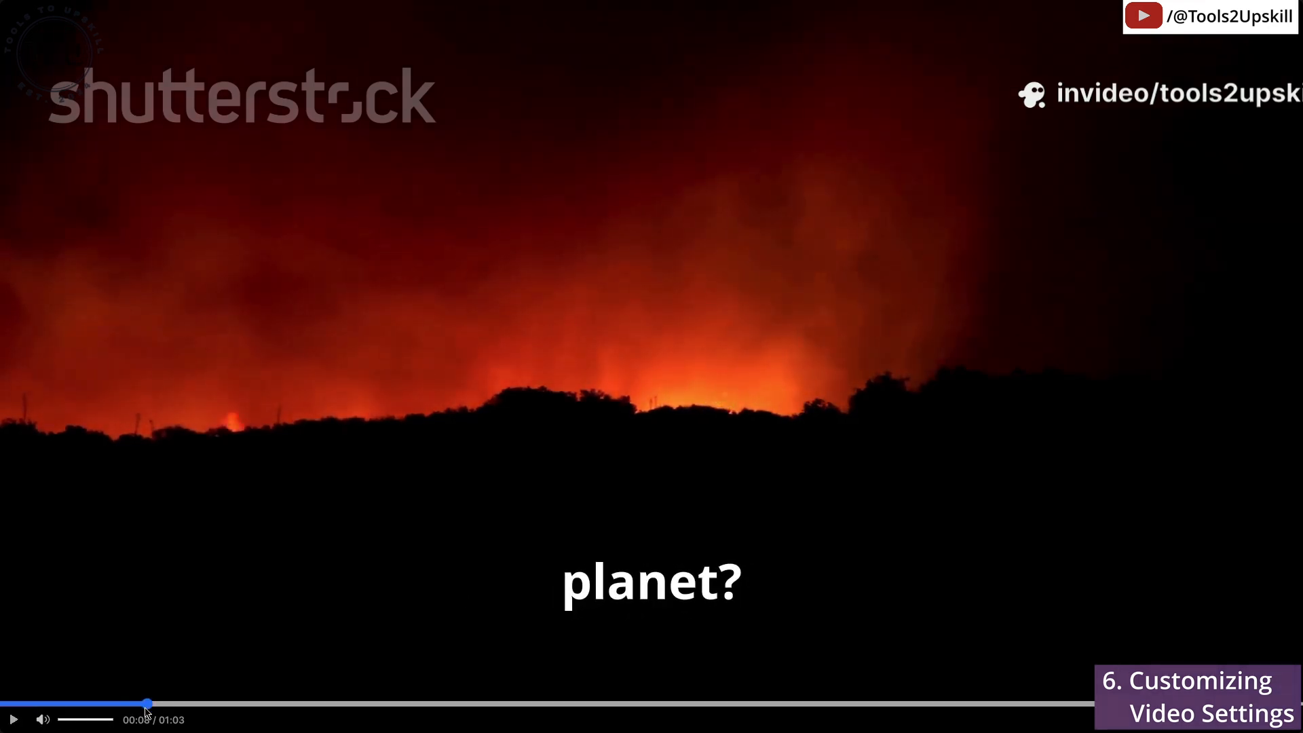
drag(148, 703, 1, 708)
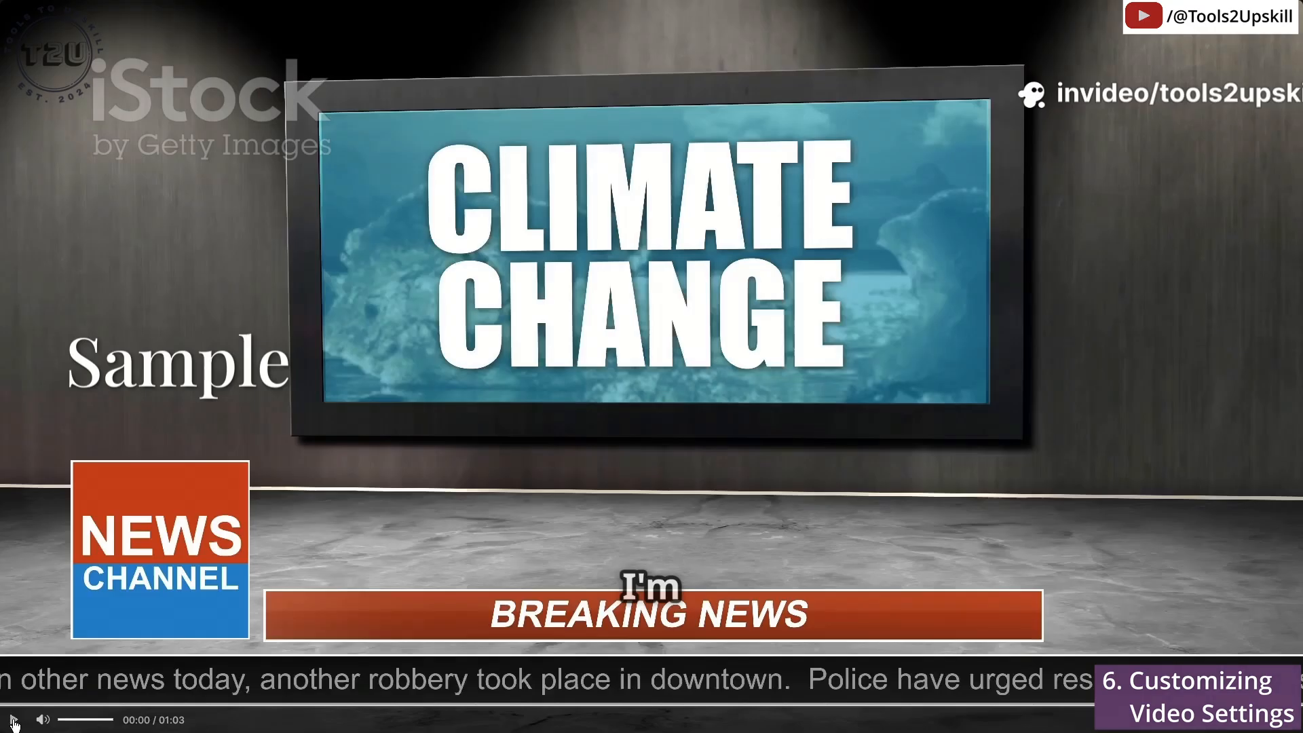
click(14, 719)
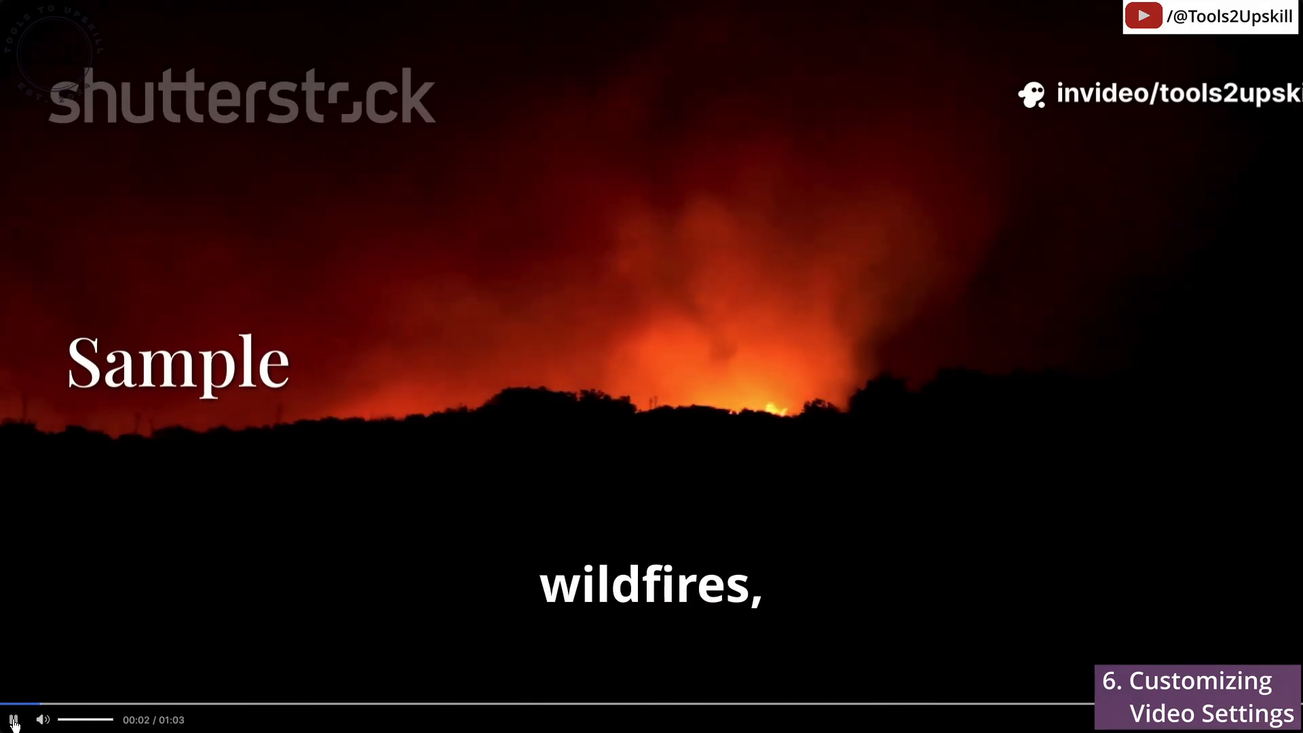
click(13, 720)
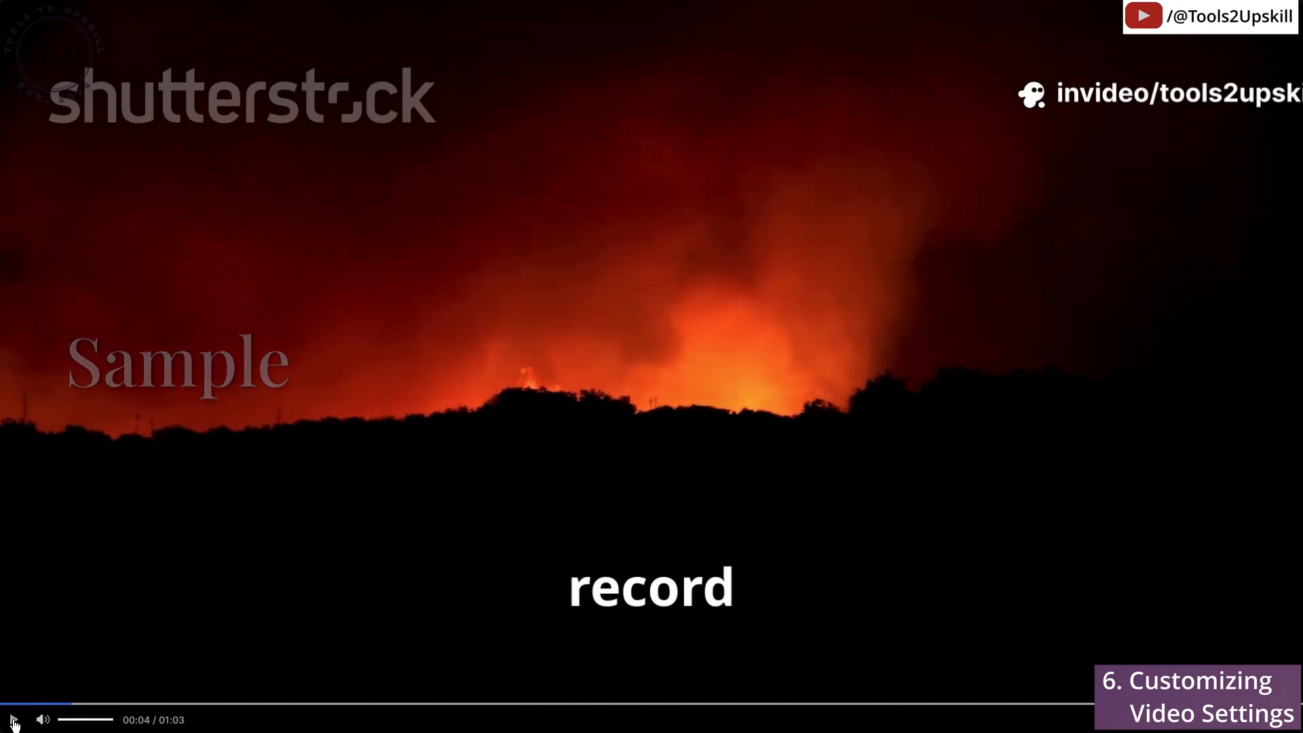
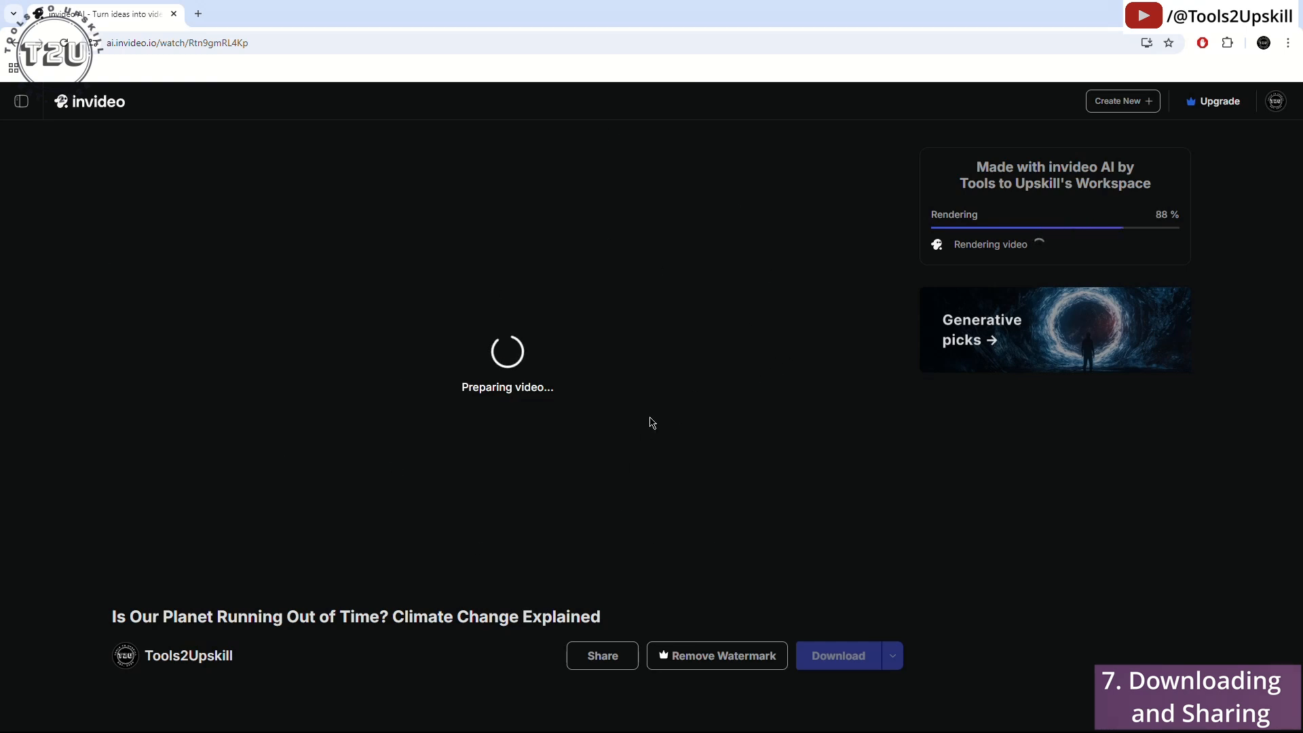
Try Private visibility for the exported video and set the visibility to Unlisted
click(1107, 234)
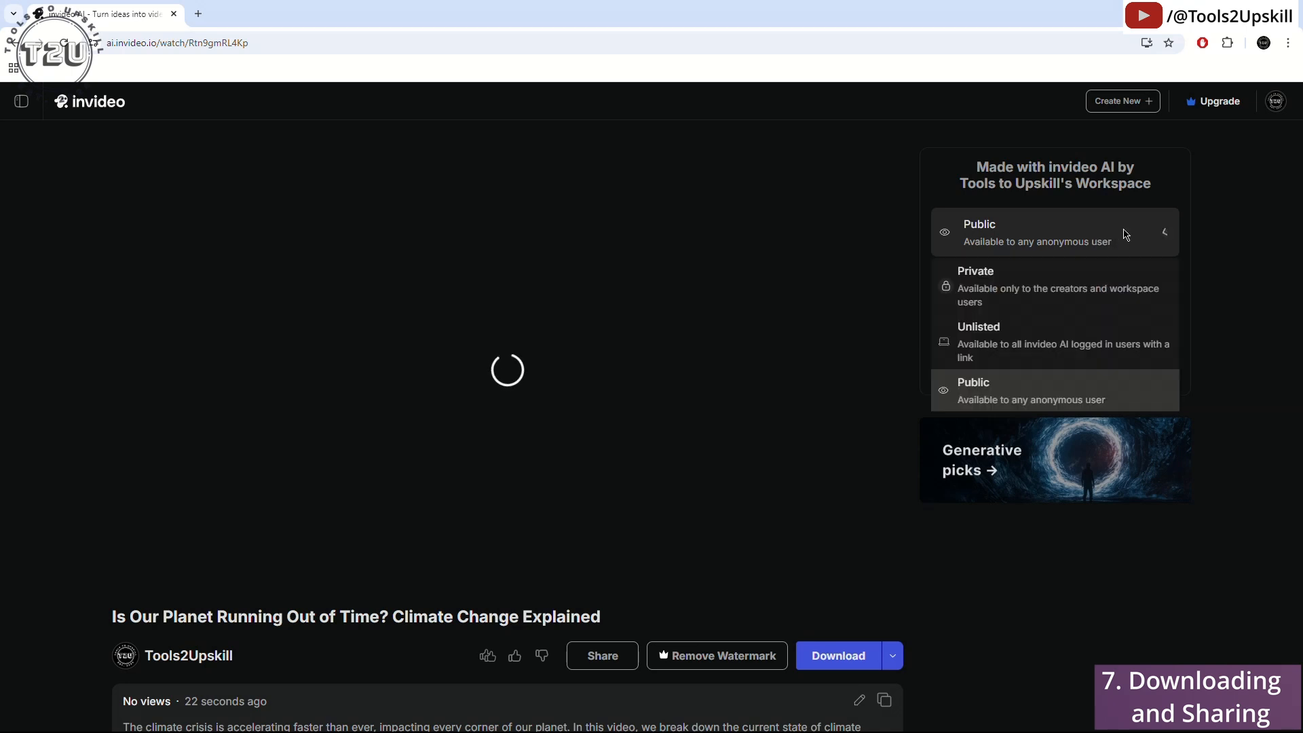
click(1010, 297)
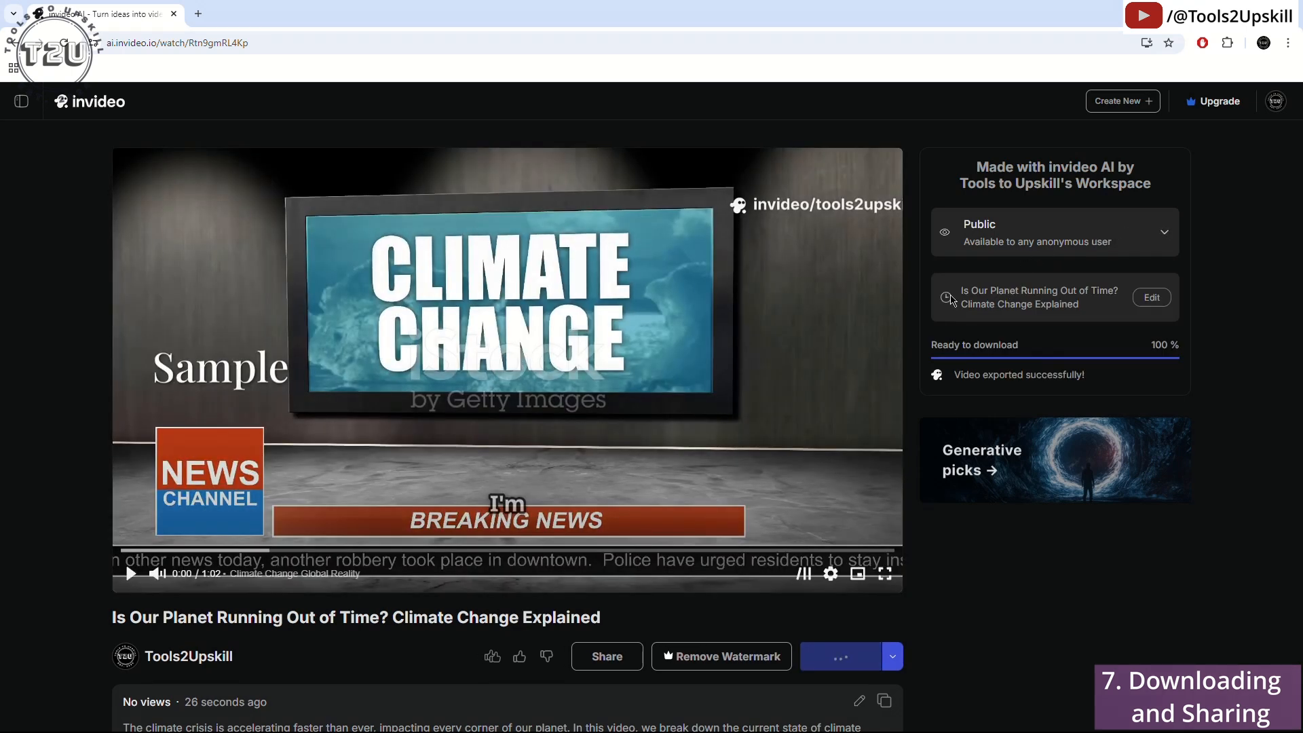
click(1067, 237)
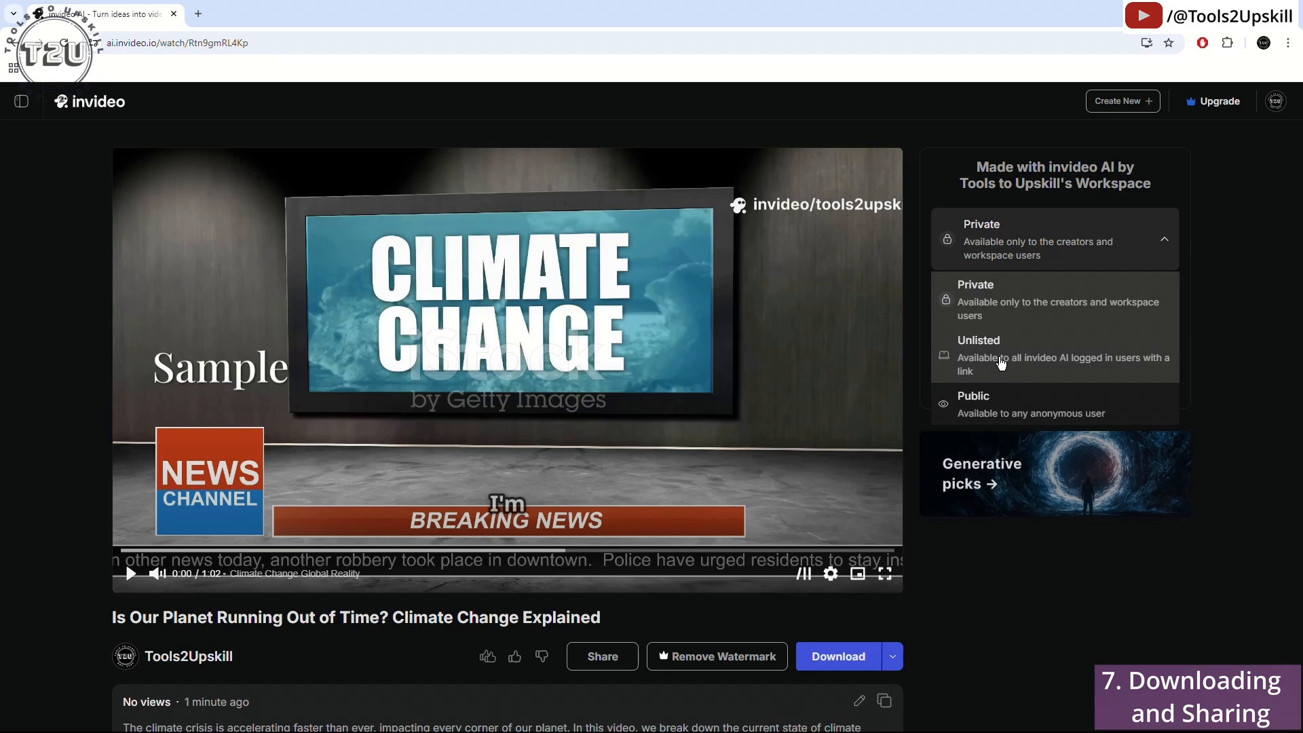
click(1002, 365)
Copy the exported video's share link and close the sharing dialog
click(600, 660)
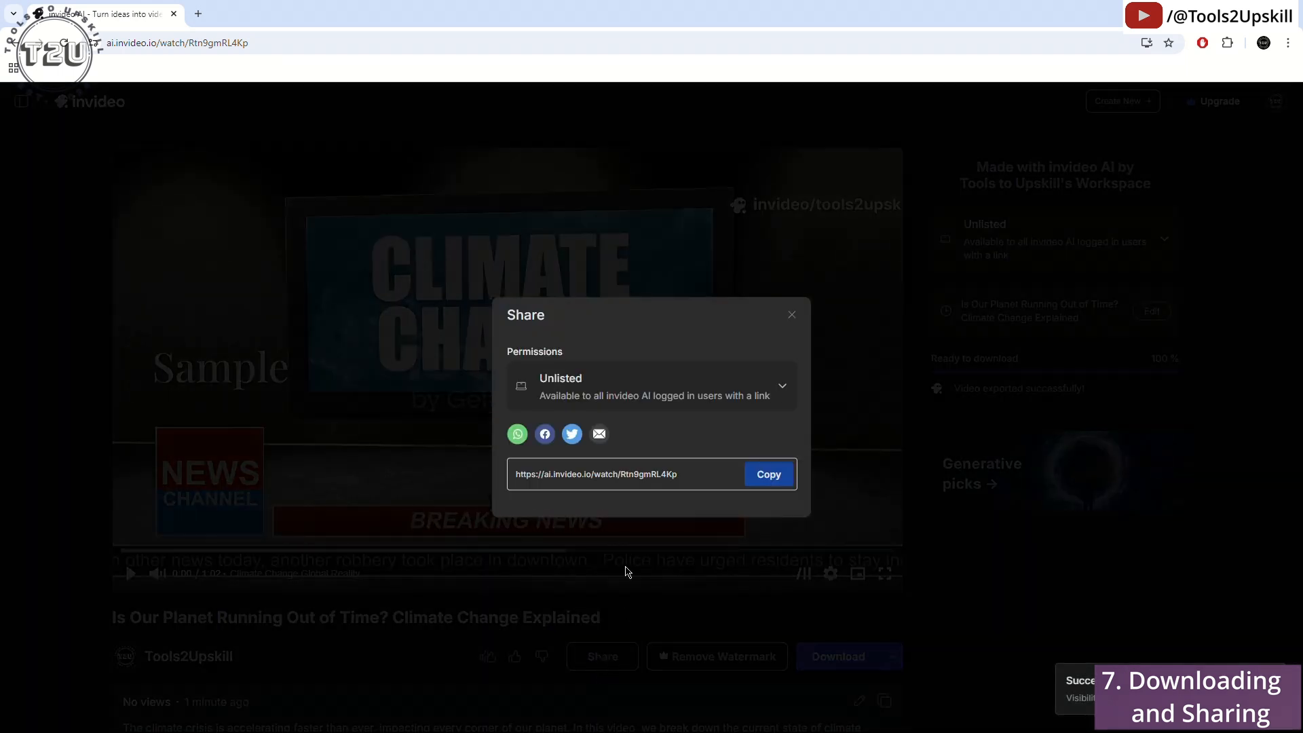
click(767, 476)
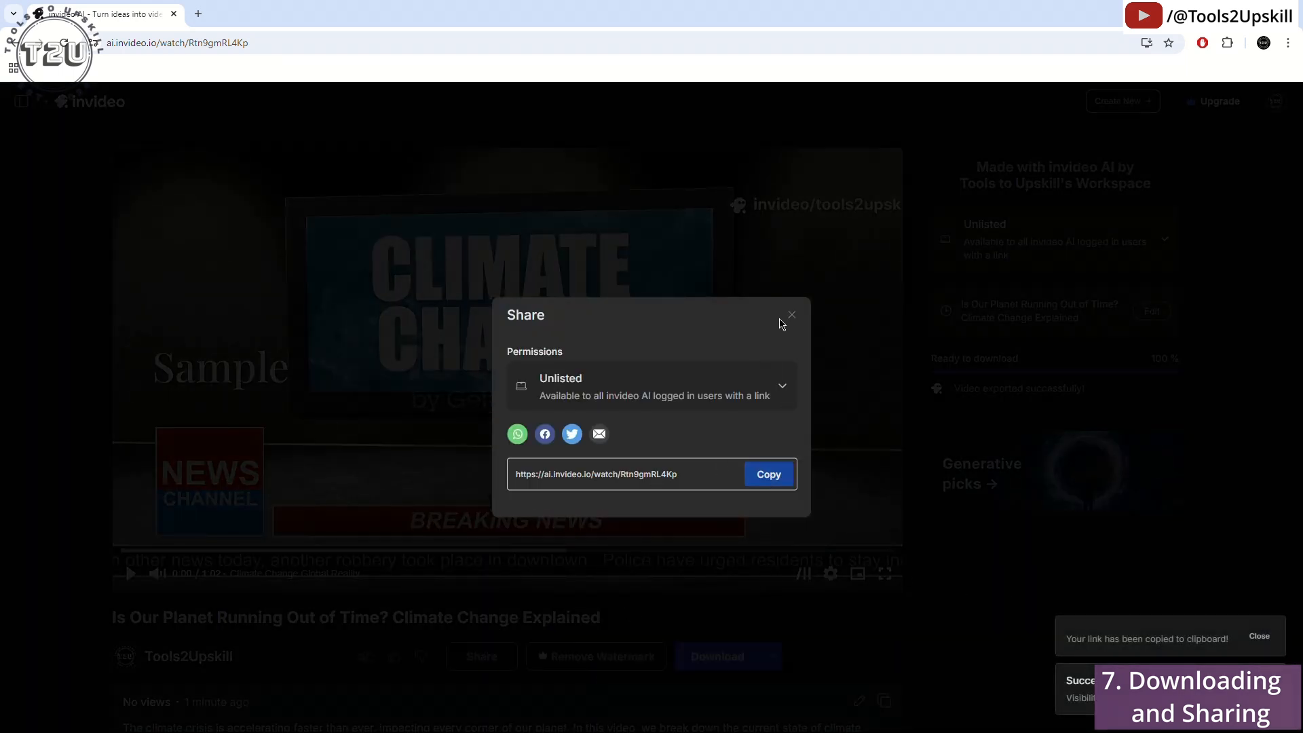
click(792, 315)
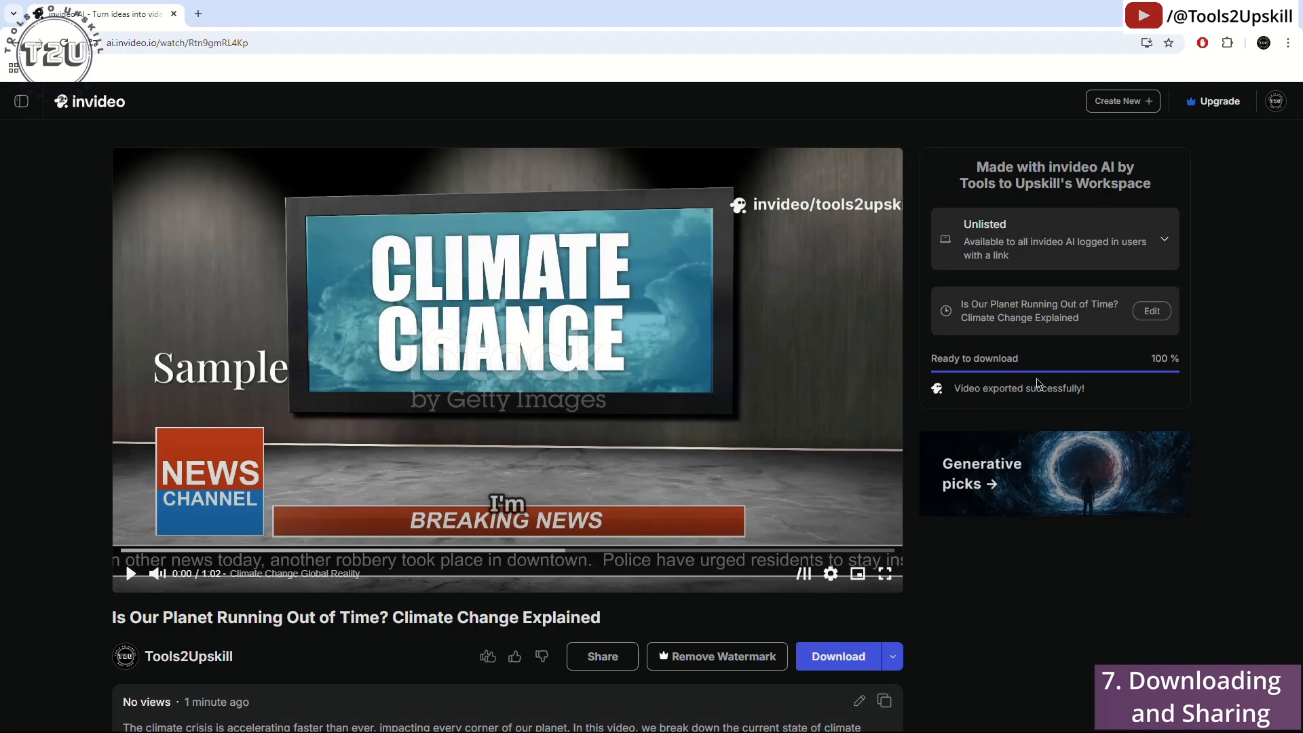
Check the exported video's edit option and the additional download options
click(1152, 312)
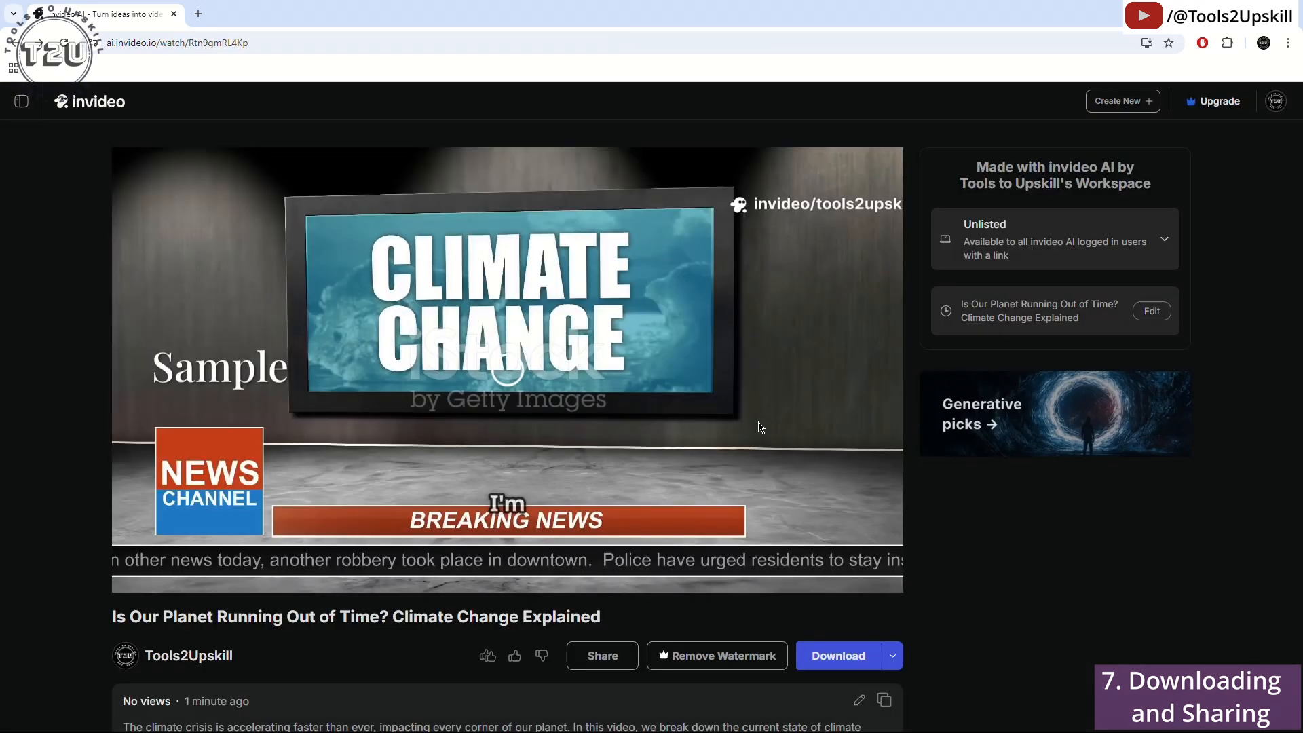
scroll(760, 426, down, 2)
click(892, 556)
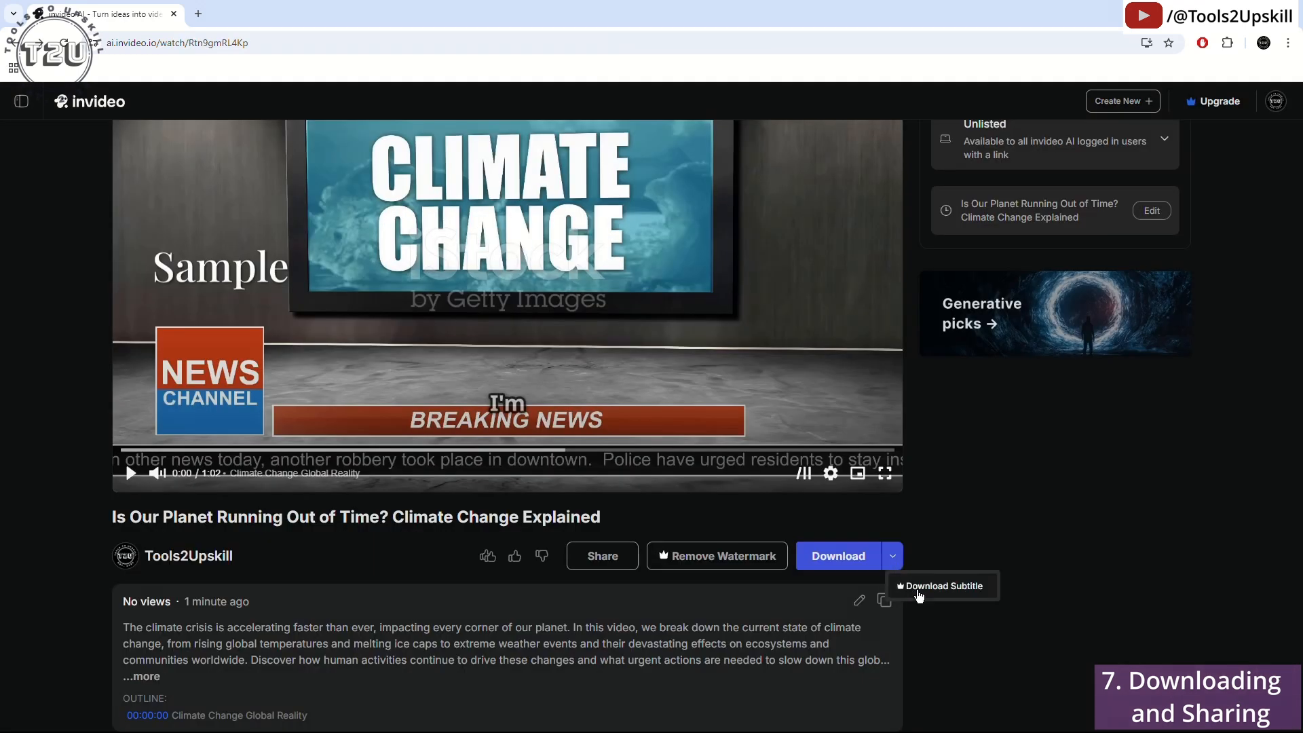
click(956, 550)
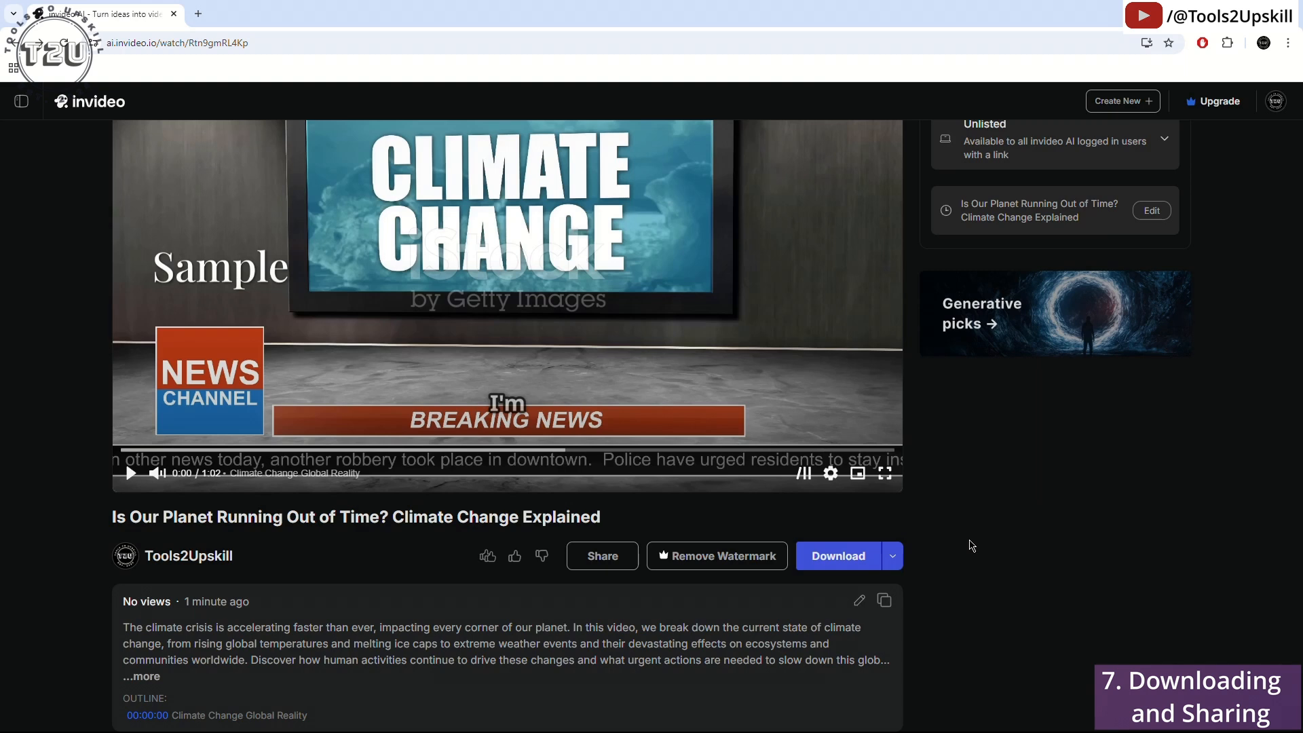
Expand the full video description and open its text for editing, without keeping any edit
click(151, 676)
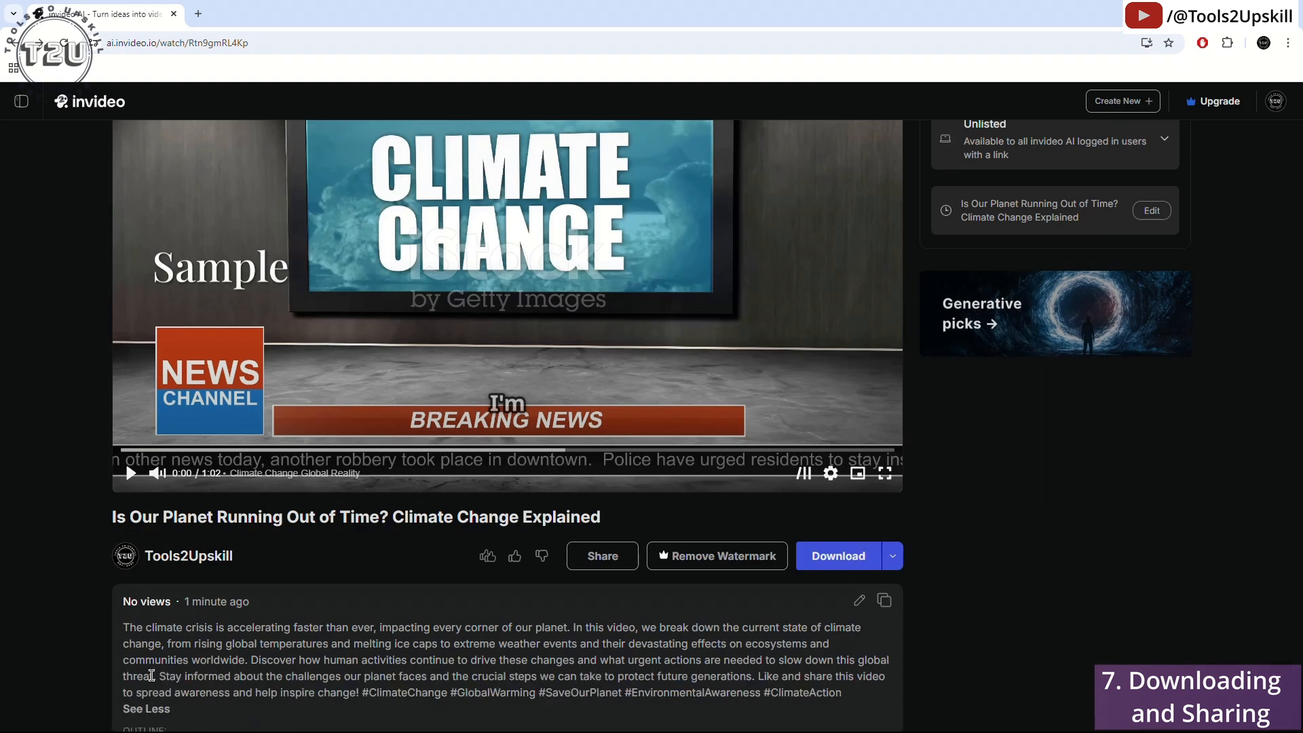
scroll(736, 544, down, 1)
click(859, 570)
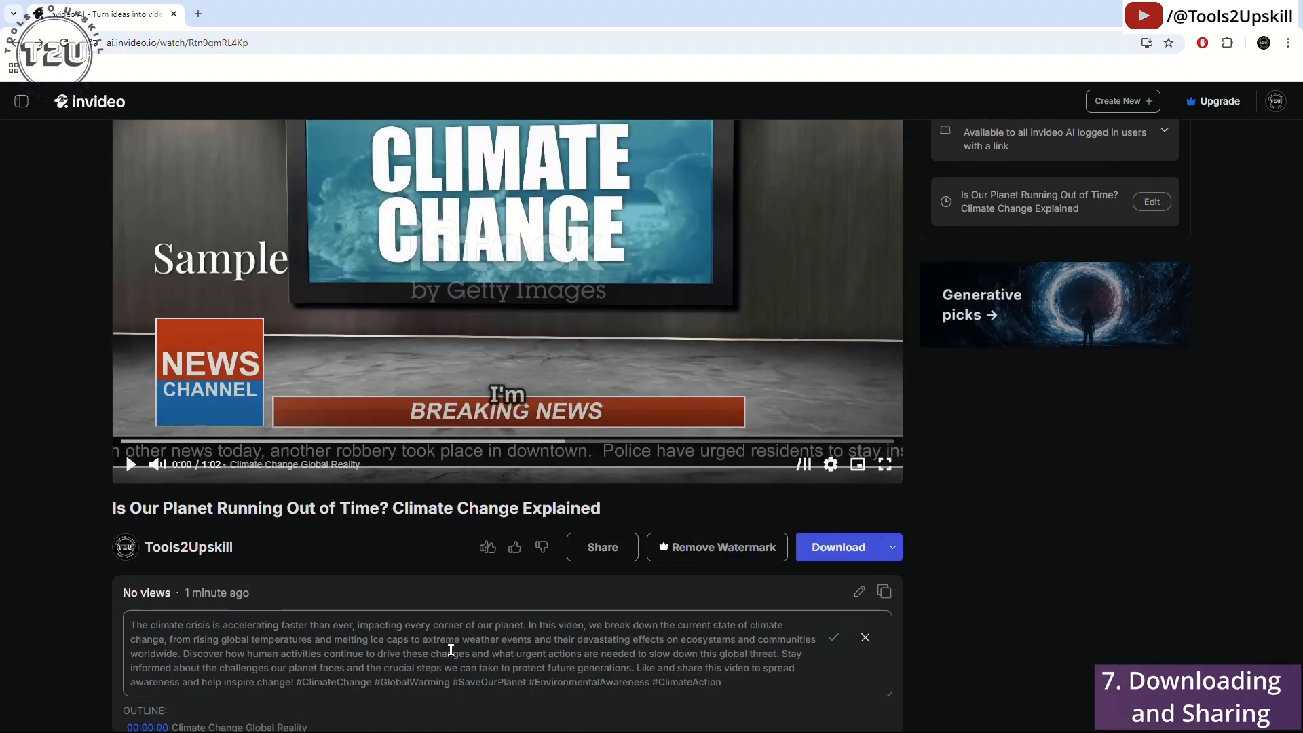
scroll(450, 650, down, 1)
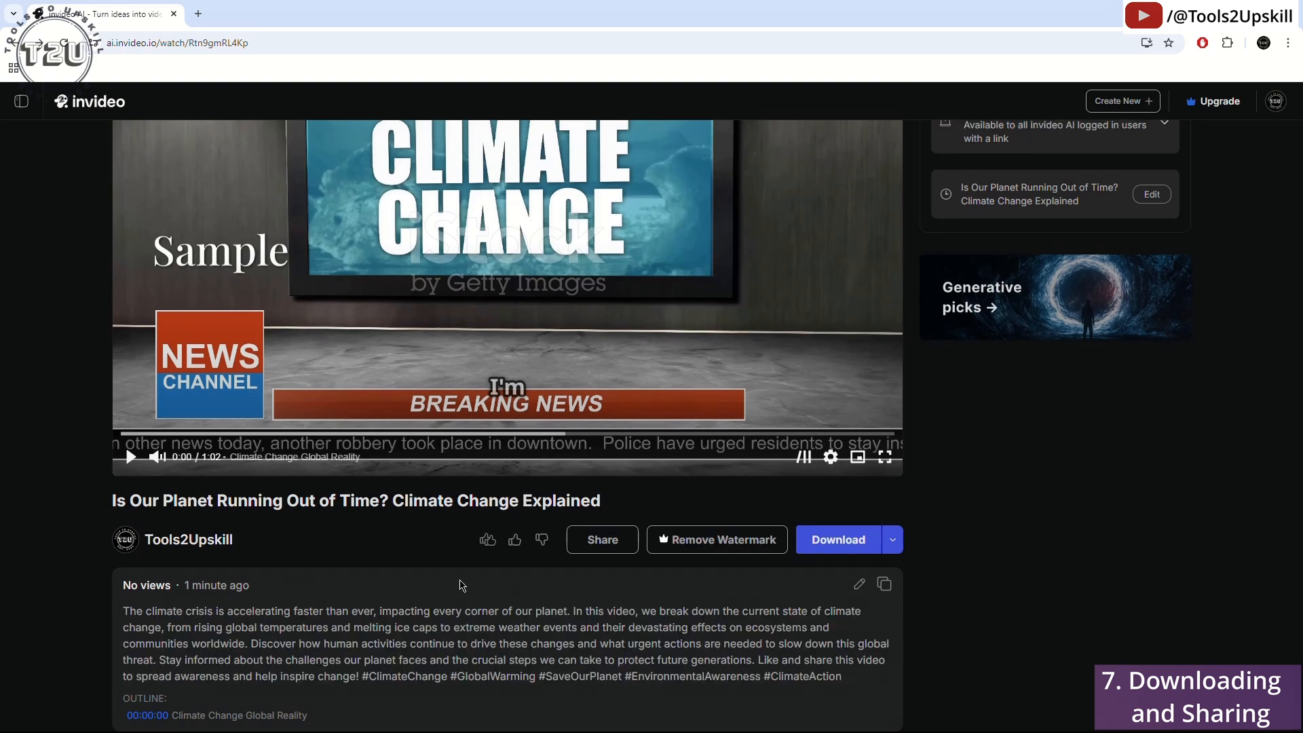
Review the exported video's page and its available visibility options
scroll(461, 585, up, 2)
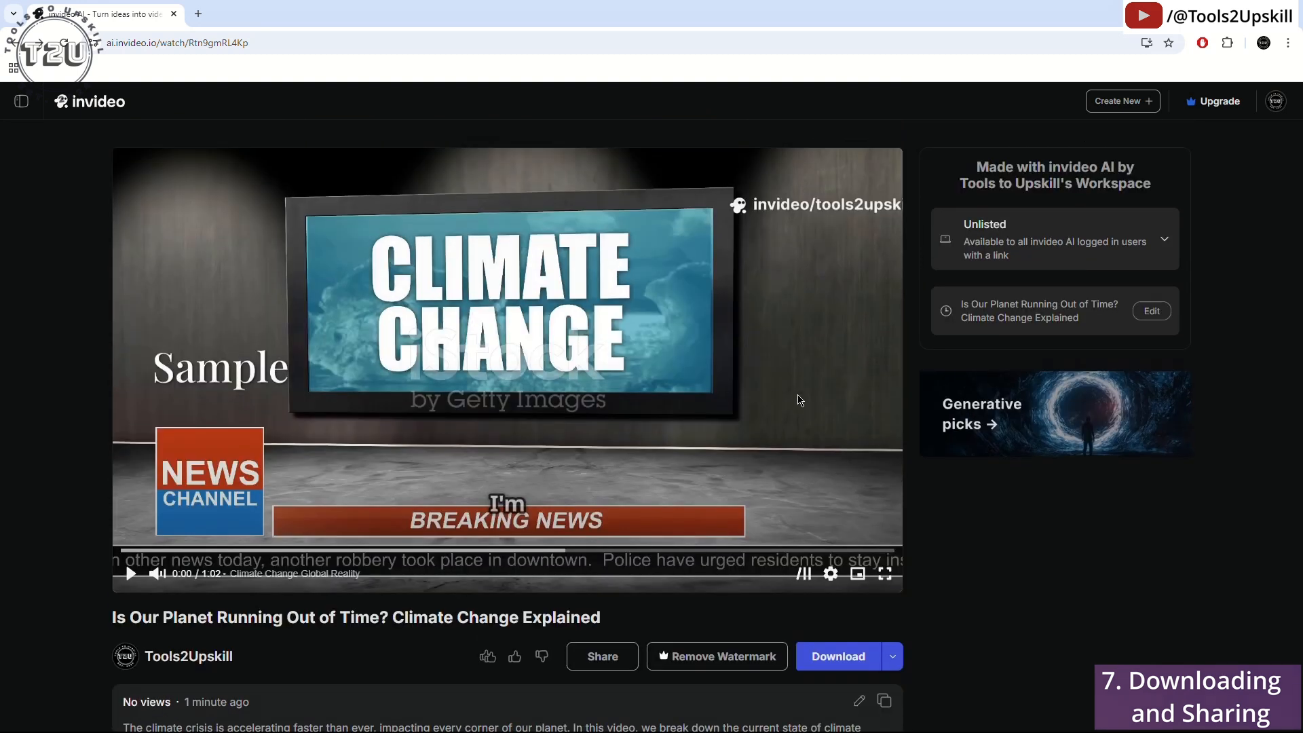
scroll(650, 560, down, 2)
scroll(306, 597, up, 2)
click(1096, 246)
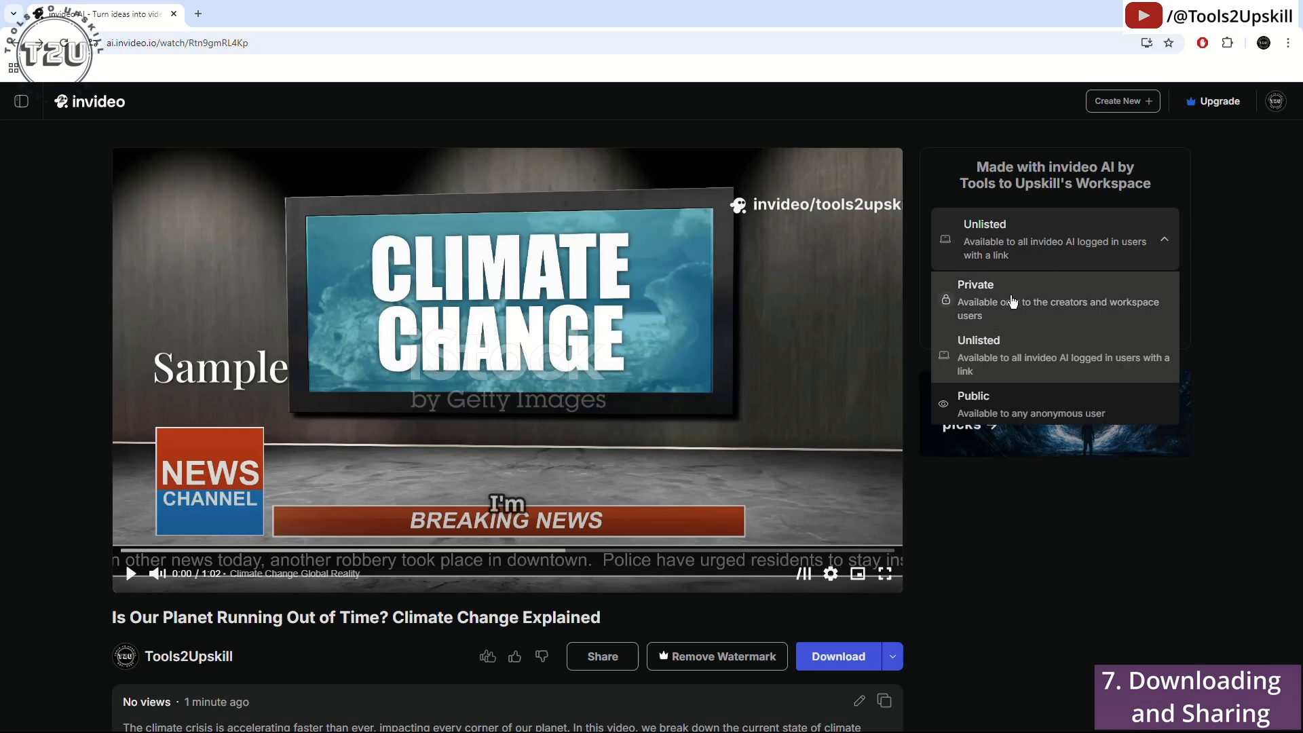
click(1026, 623)
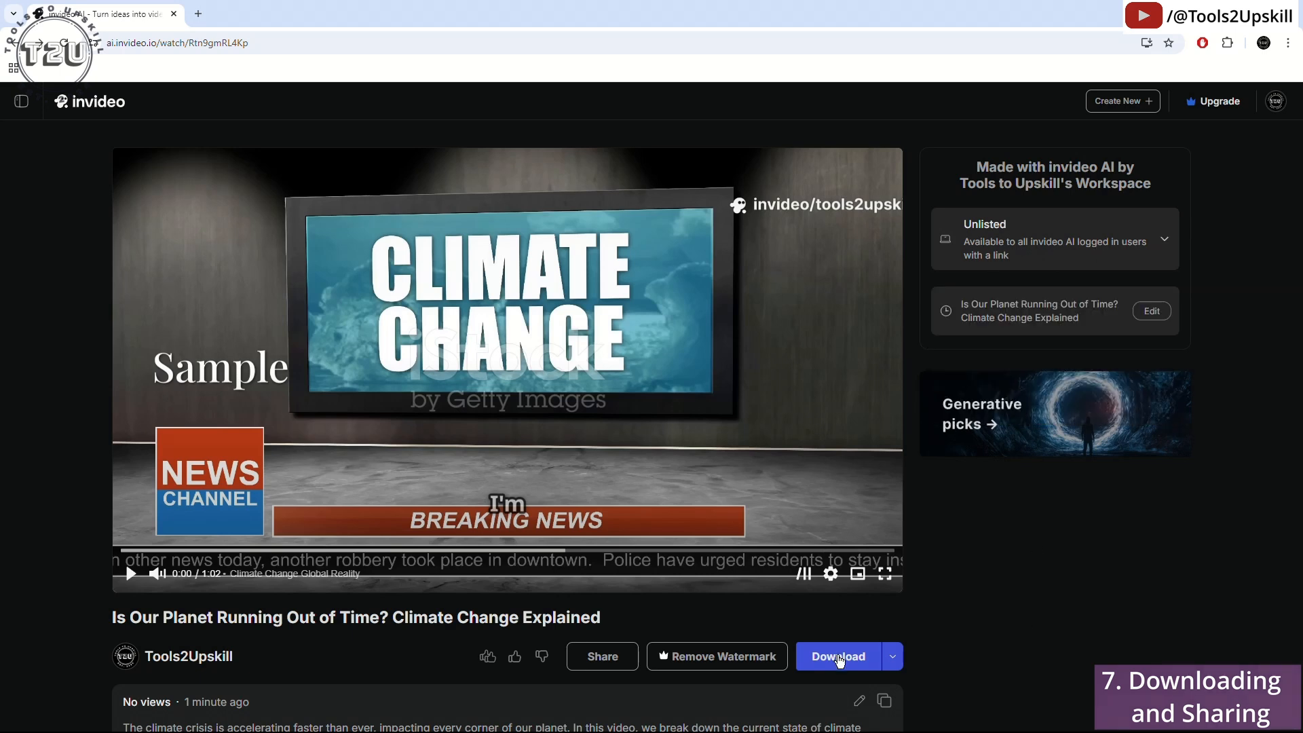
View the chapter list in the exported video's player and close it
scroll(1046, 605, down, 2)
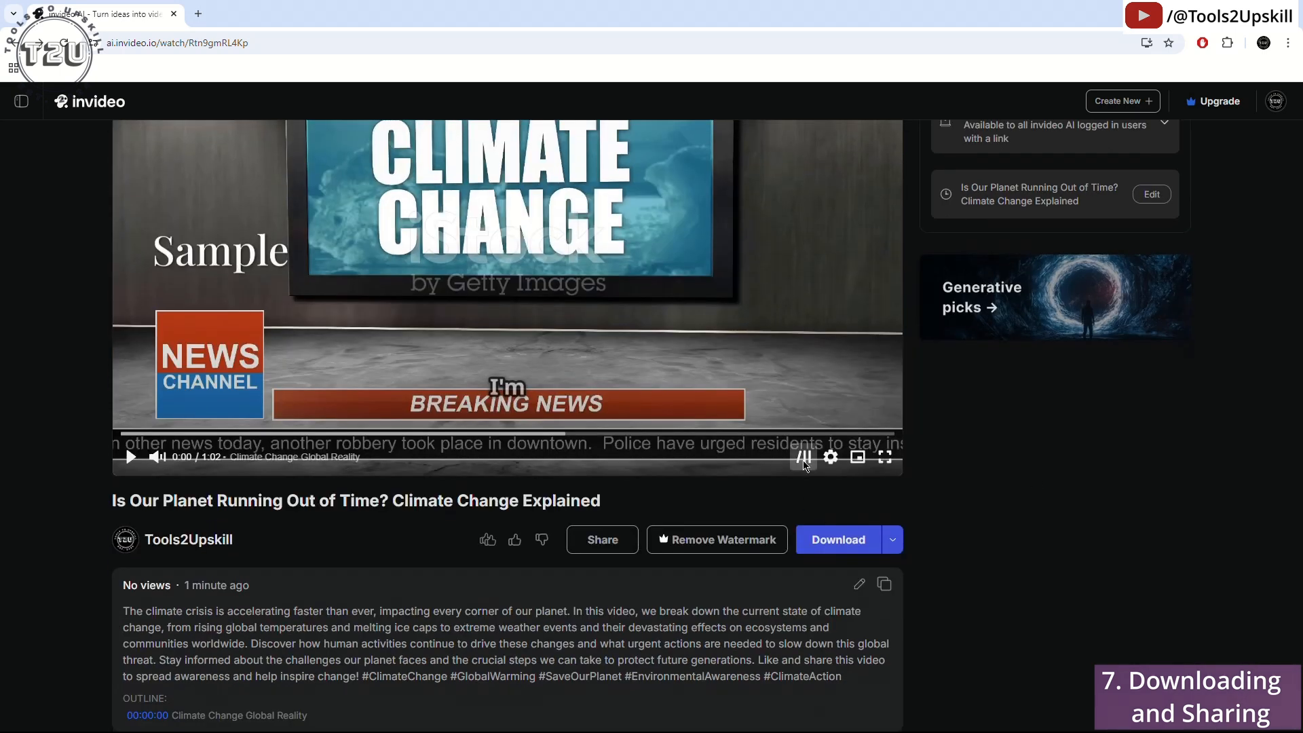
click(805, 459)
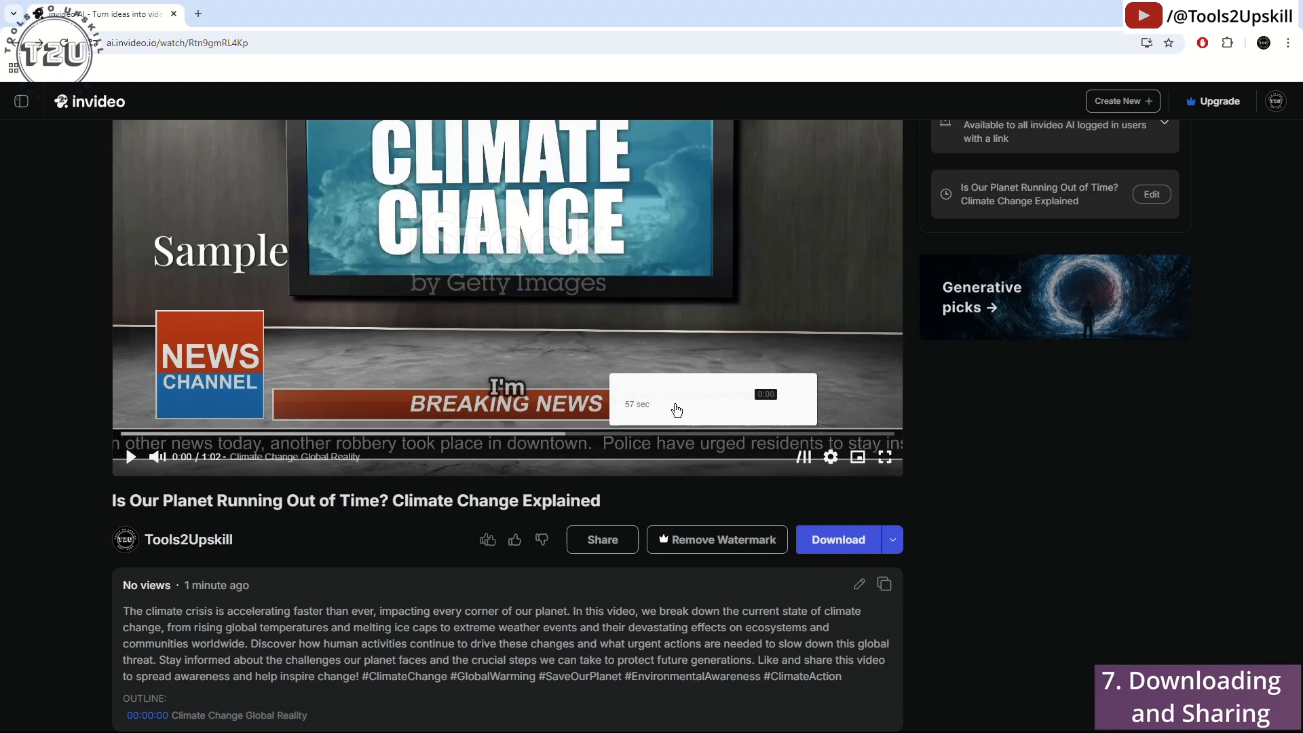
click(993, 471)
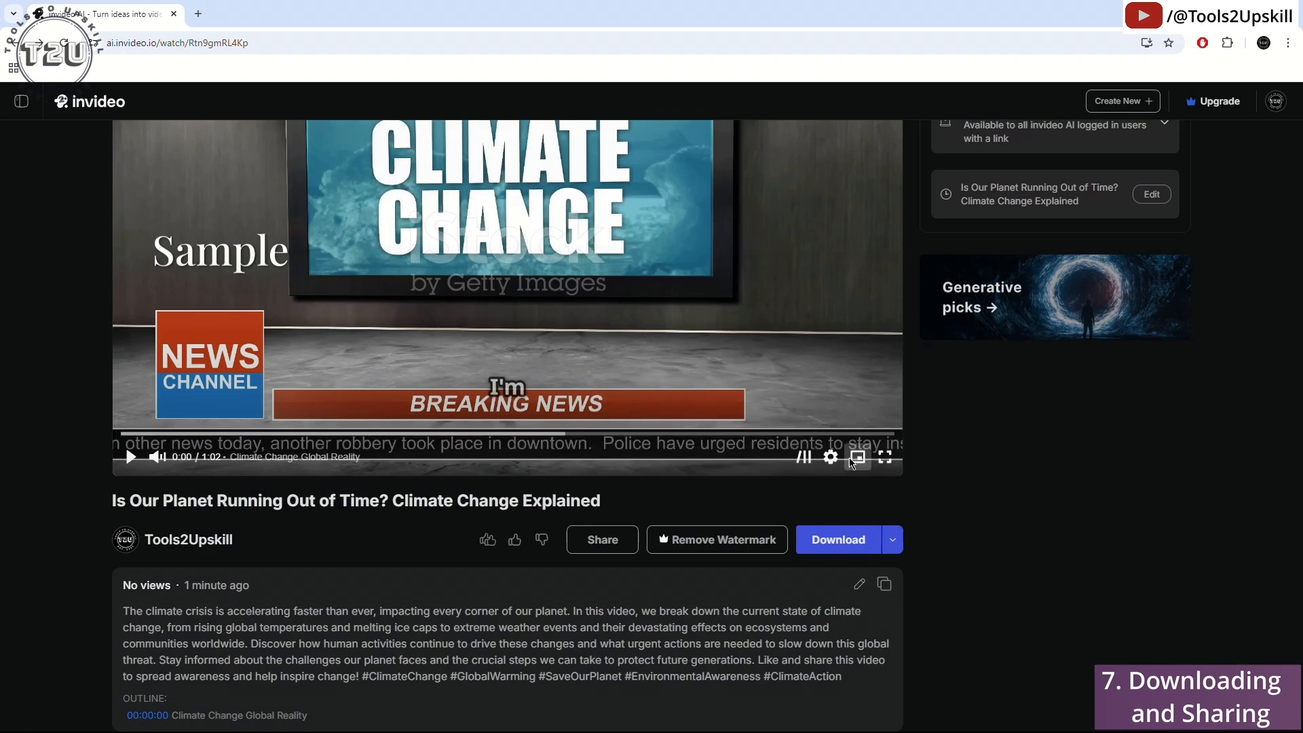
Look through the video player's settings, including the Loop and Speed playback options
click(831, 457)
click(795, 382)
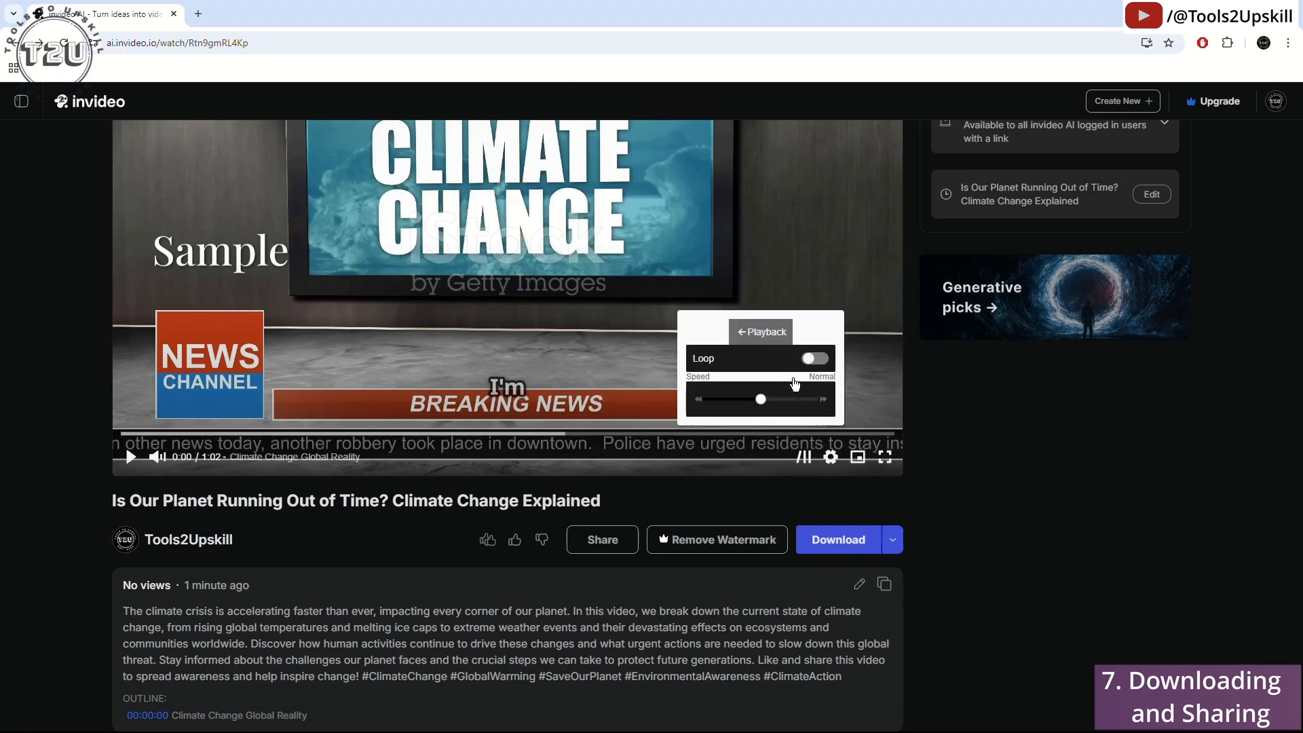
click(694, 333)
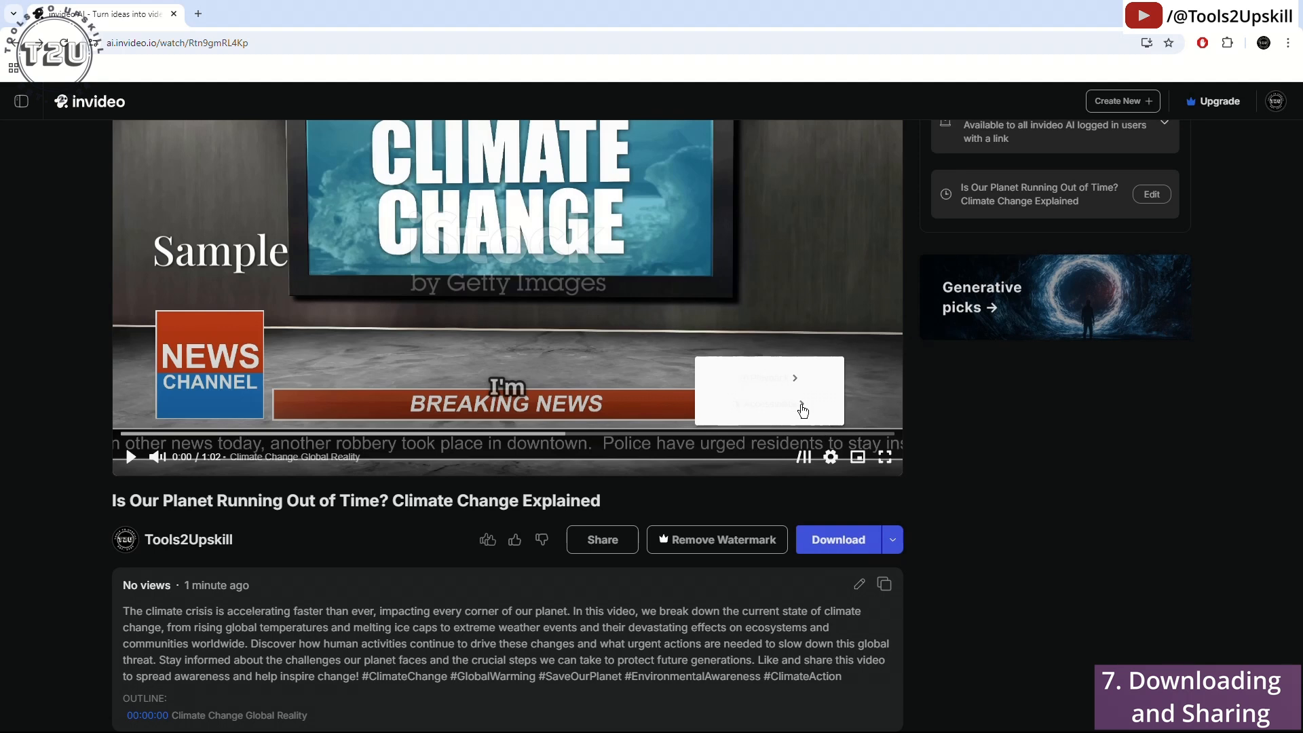
click(800, 405)
click(735, 354)
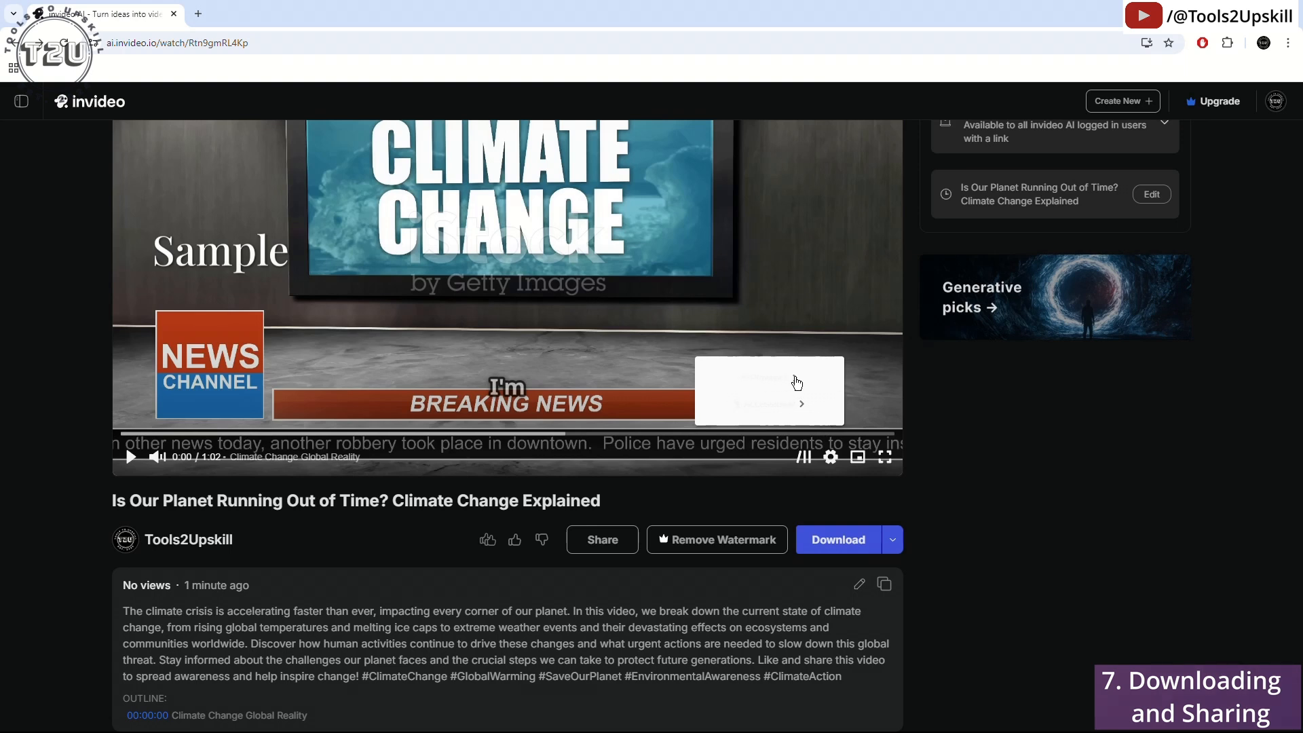
Check the player's playback options once more and close the player settings
click(793, 378)
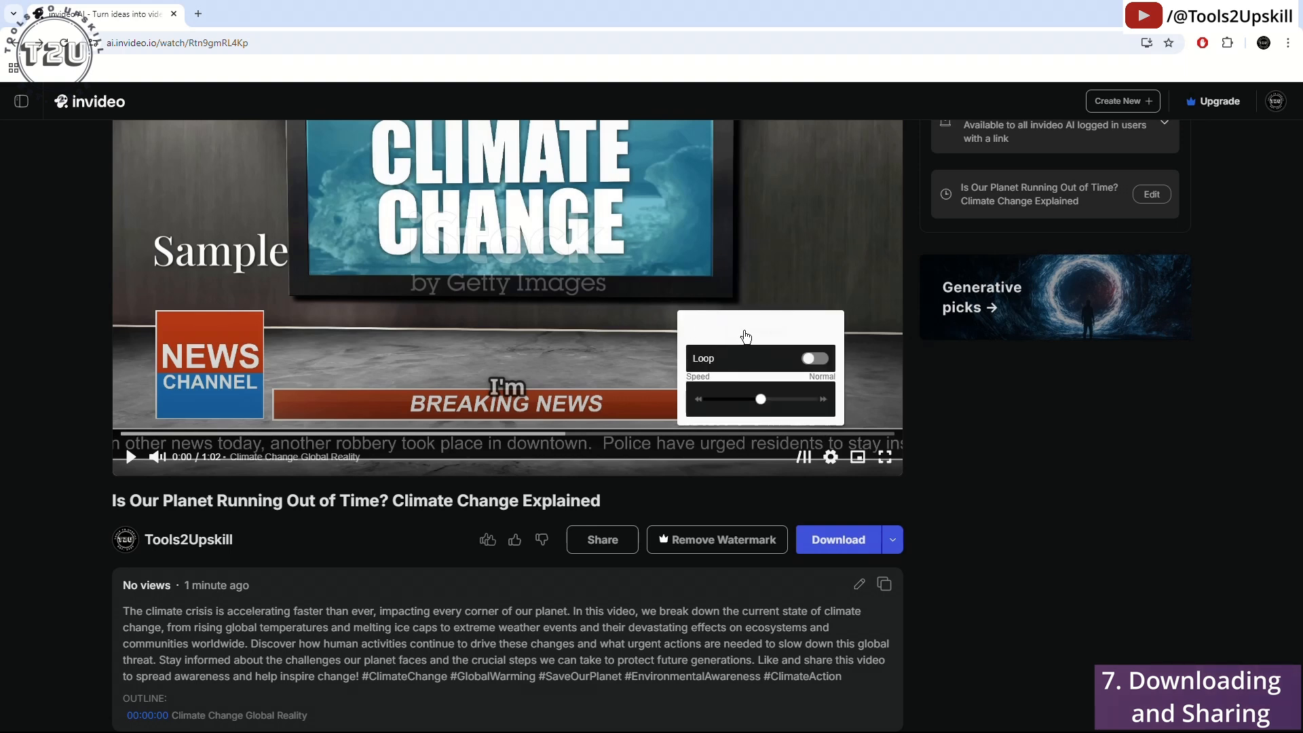
click(750, 331)
click(830, 456)
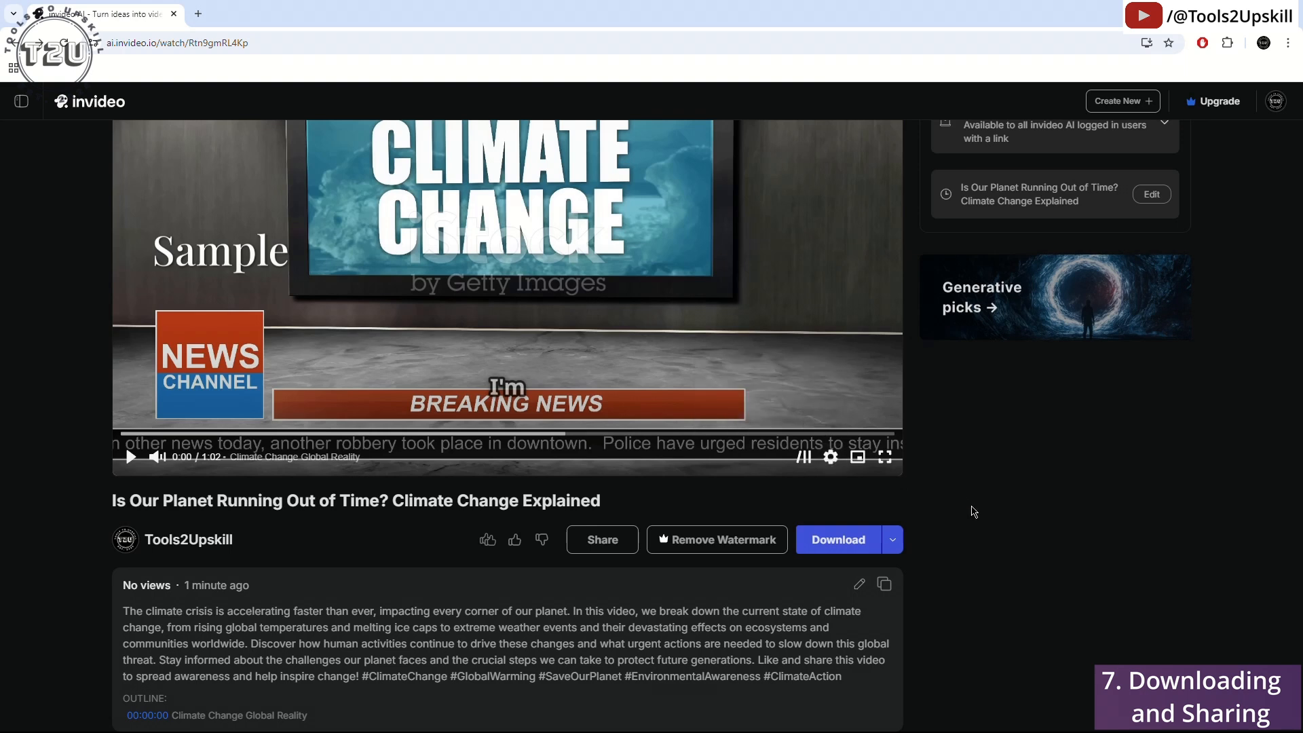
View the paid plans offered for removing the watermark, switch the annual/monthly billing toggle, and close the plans
scroll(978, 519, up, 2)
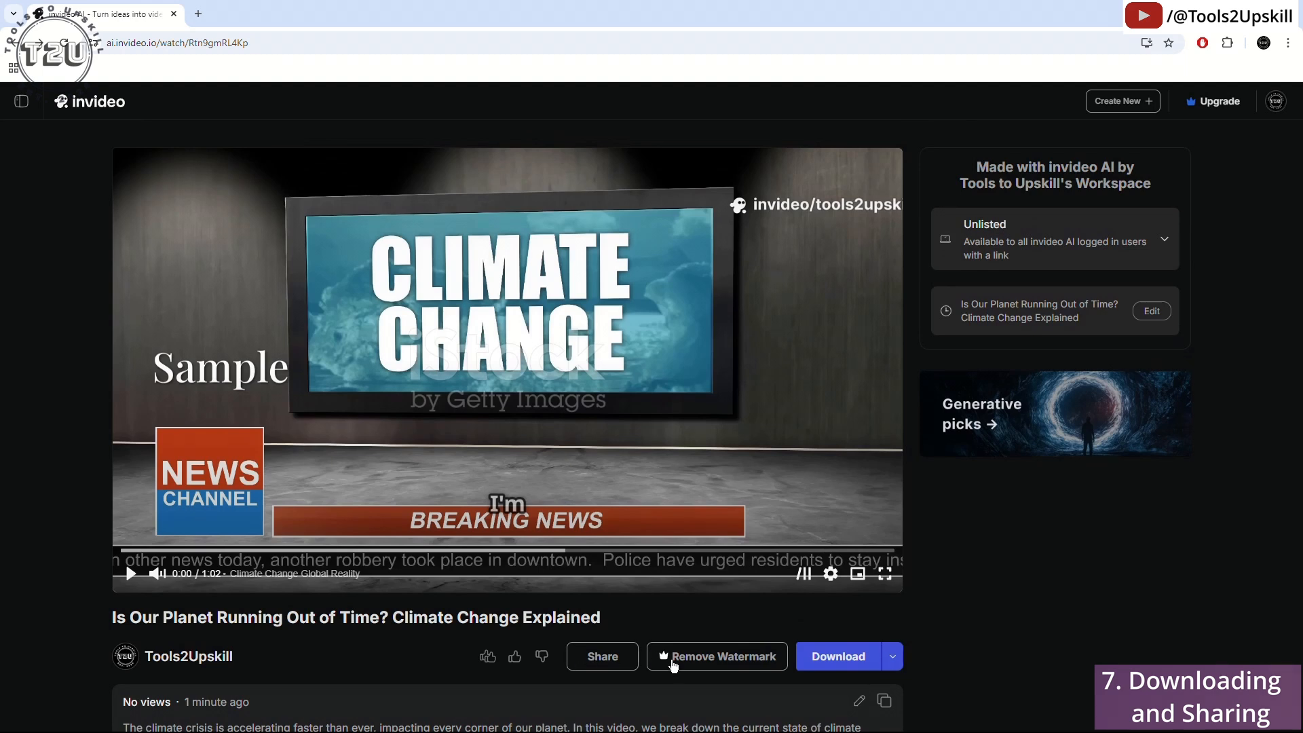
click(670, 661)
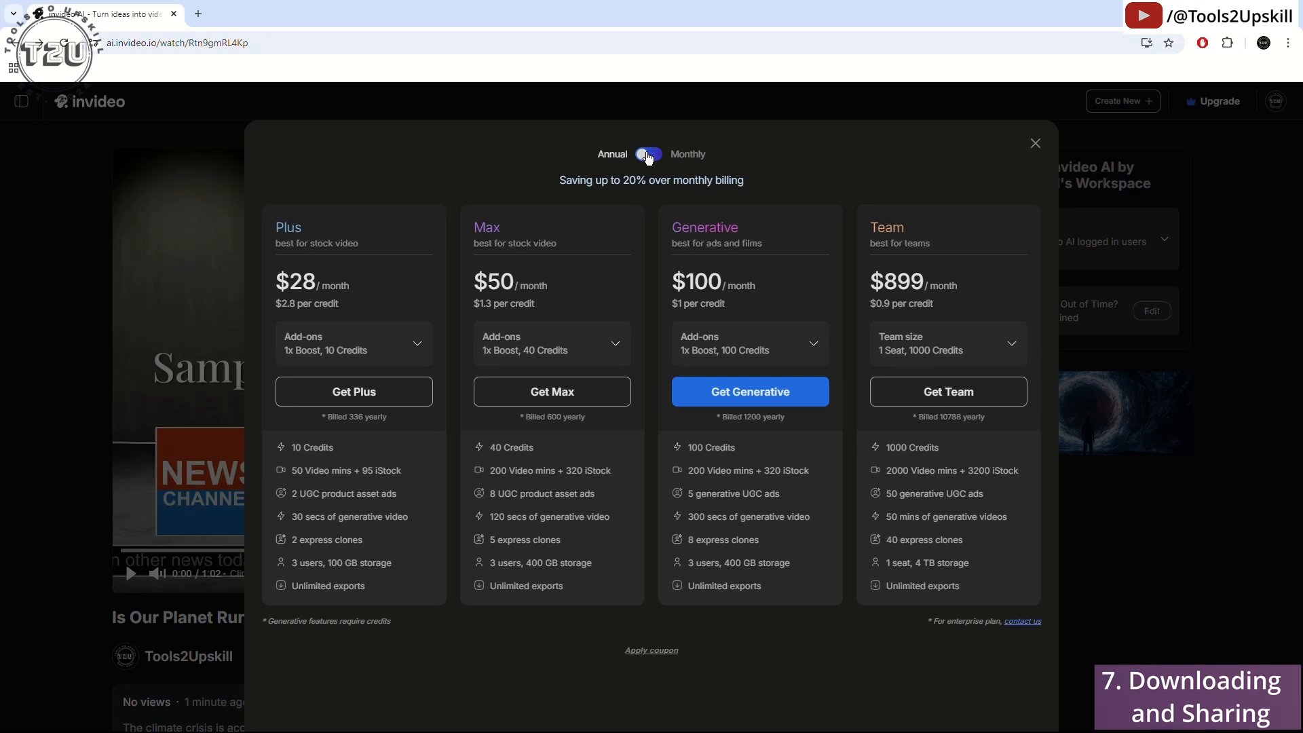
click(646, 155)
click(1035, 145)
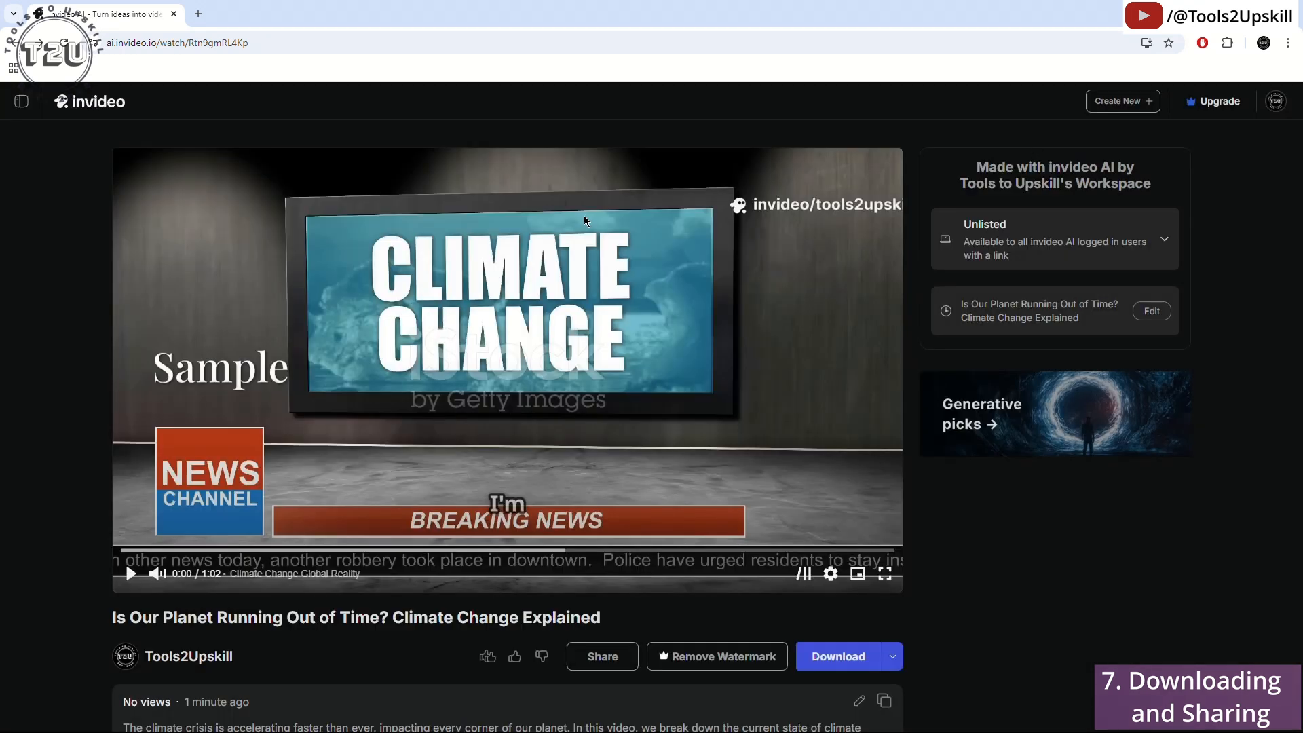
Open the workspace's usage page and review the free-edit deadline under Premium generation
click(26, 102)
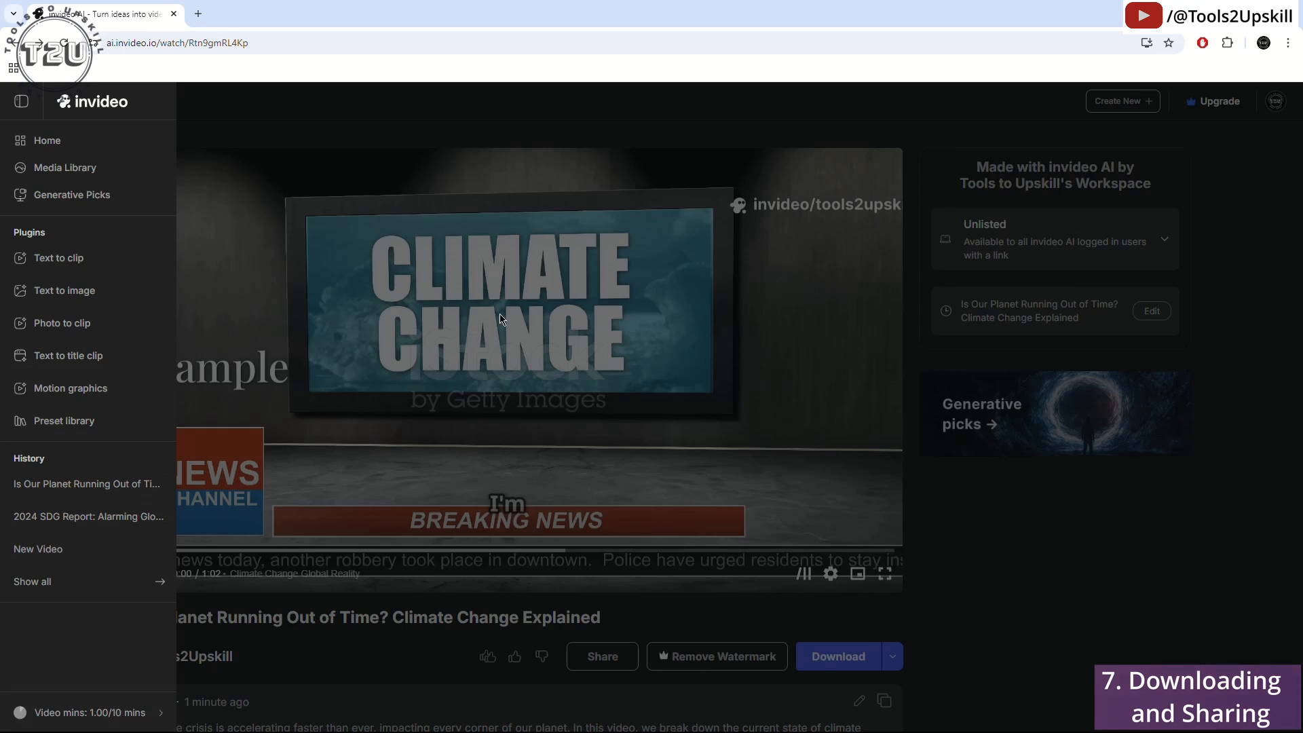
click(131, 713)
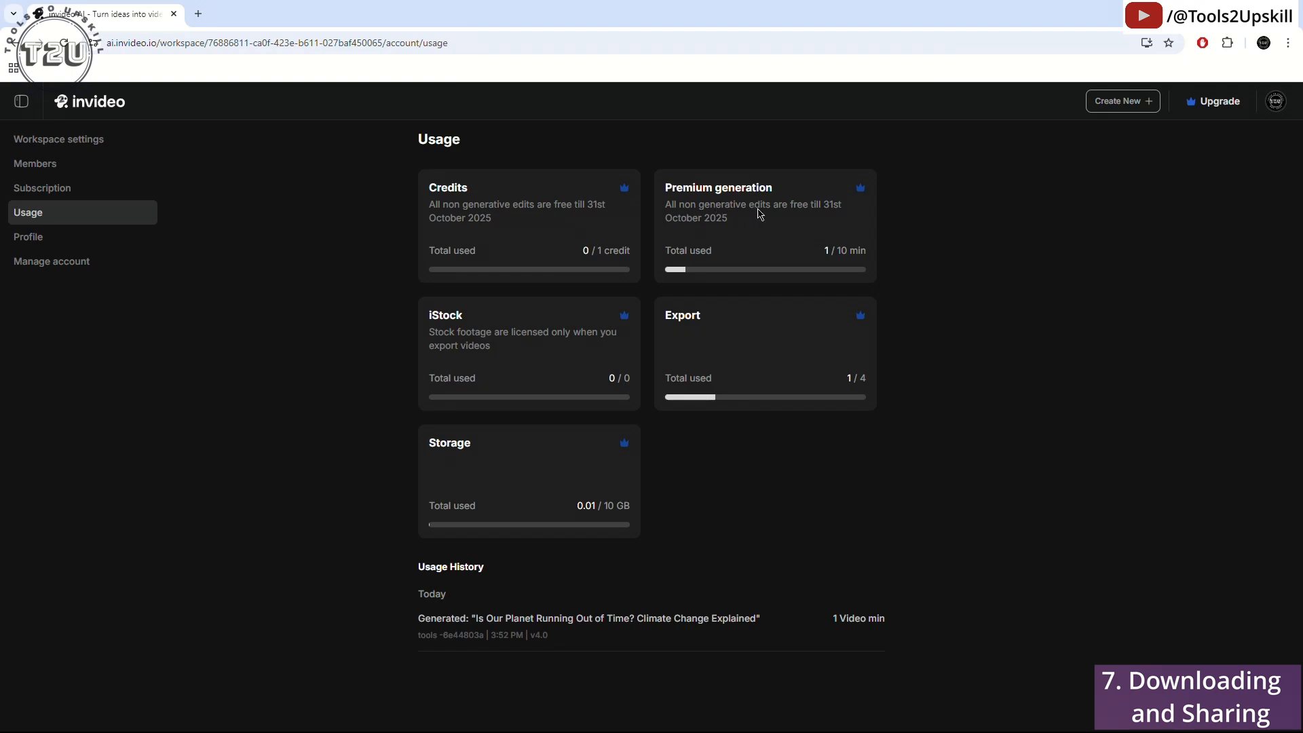
drag(678, 231, 735, 231)
drag(829, 210, 737, 224)
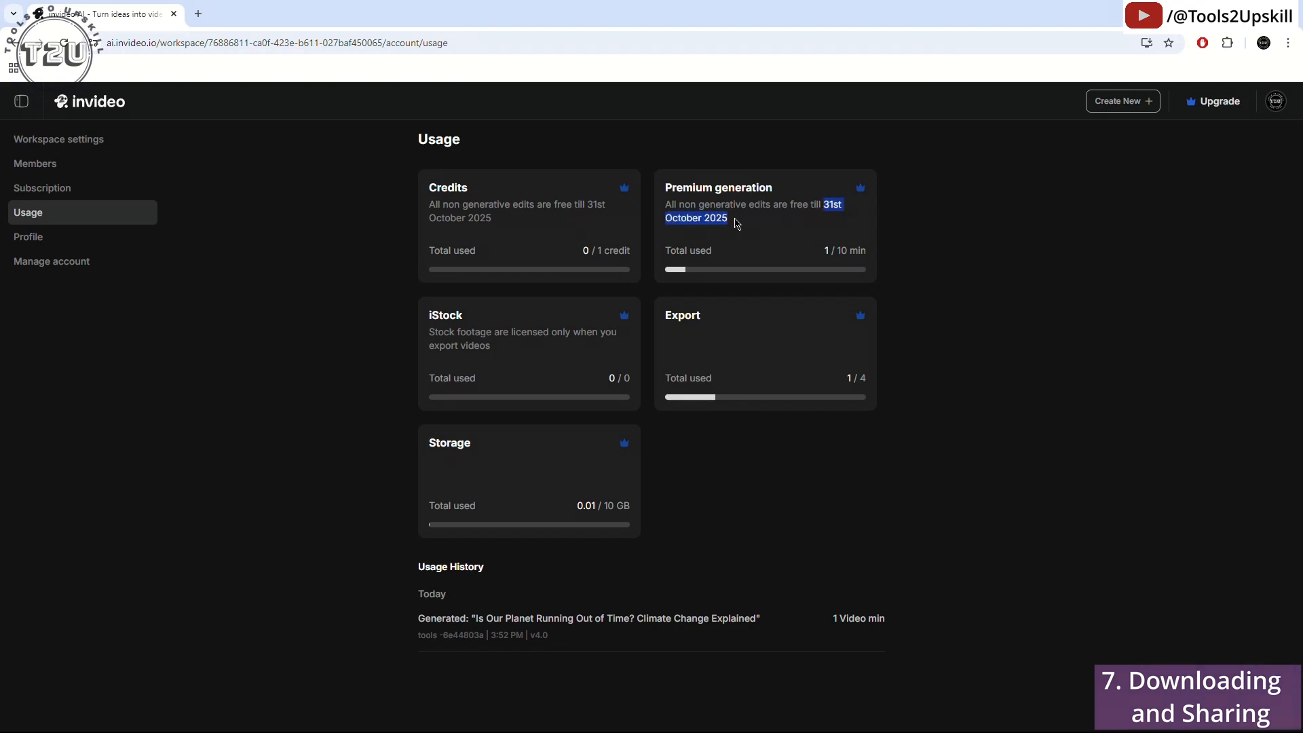
click(1110, 300)
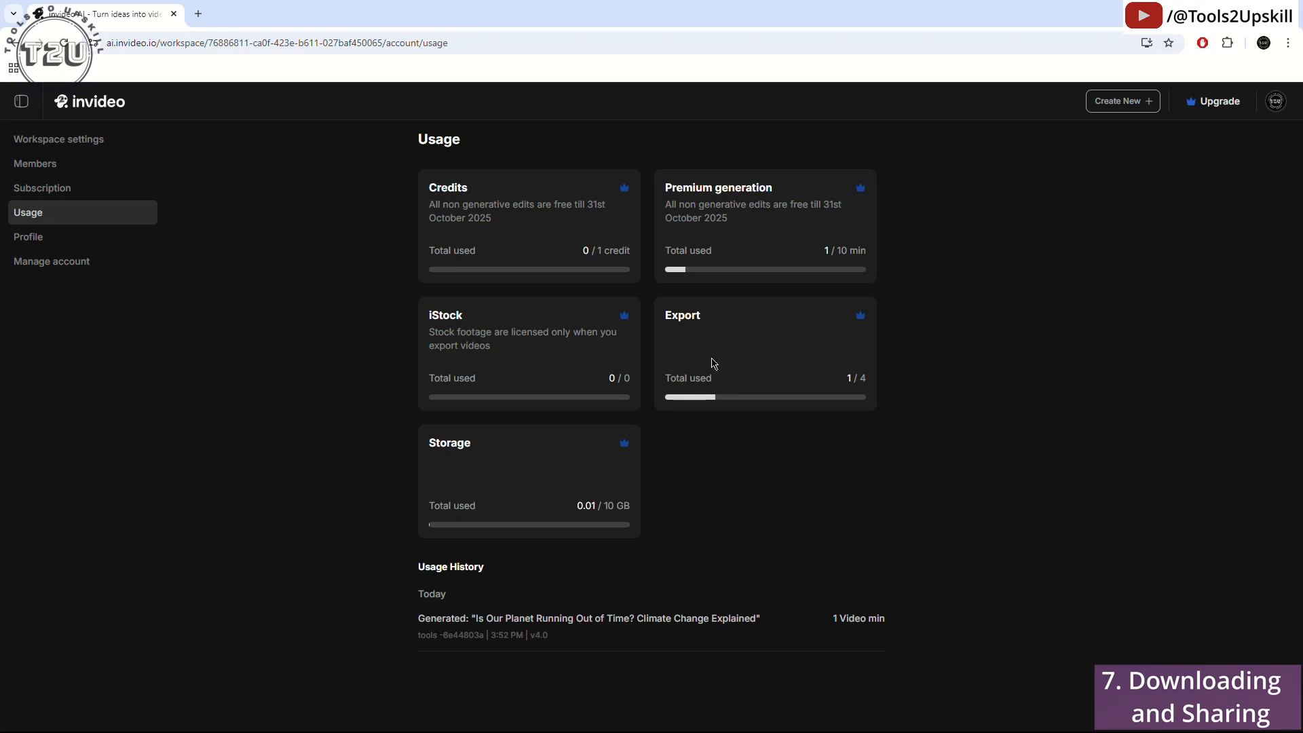
Examine the usage totals for premium generation, credits and storage on the usage page
drag(837, 253, 892, 254)
click(950, 416)
drag(582, 251, 637, 253)
click(1056, 568)
drag(664, 183, 713, 252)
click(1126, 414)
drag(560, 513, 680, 513)
click(945, 518)
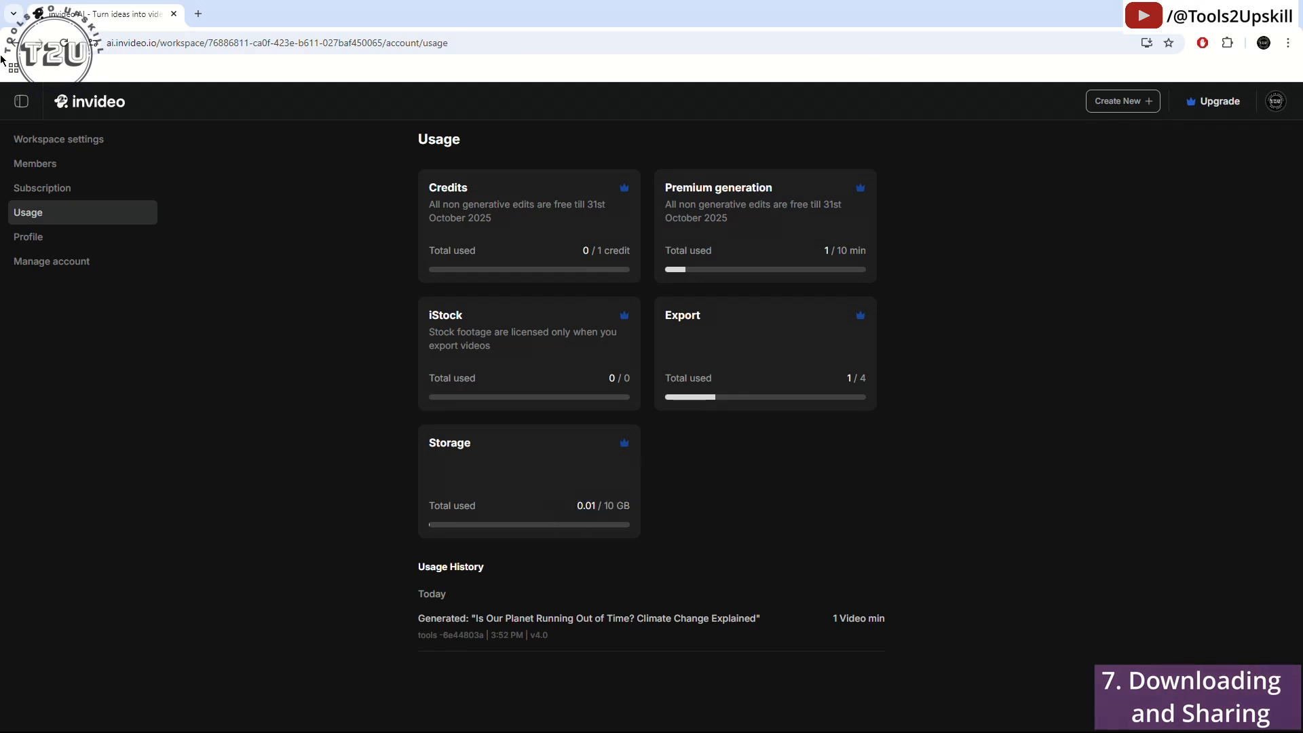
Start a UGC ad from the home page and open the choice of actors to hire
click(1276, 102)
click(1276, 102)
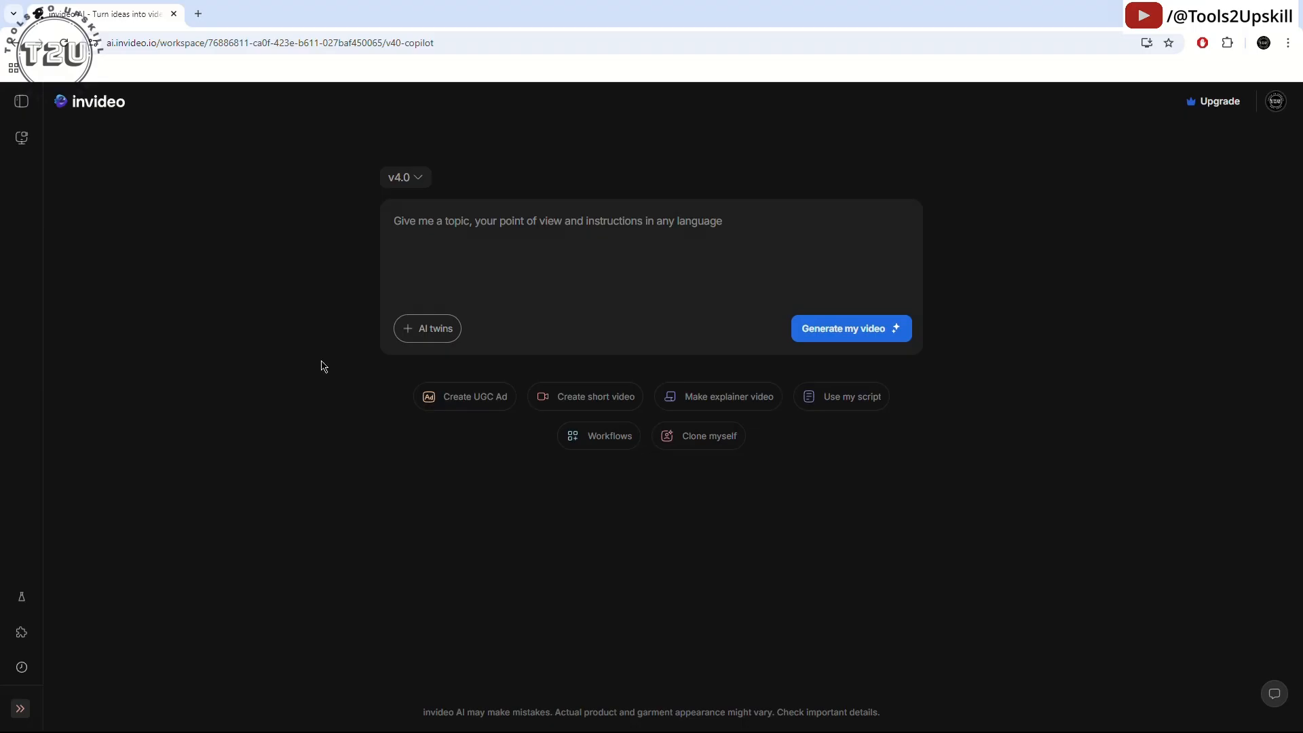
click(465, 400)
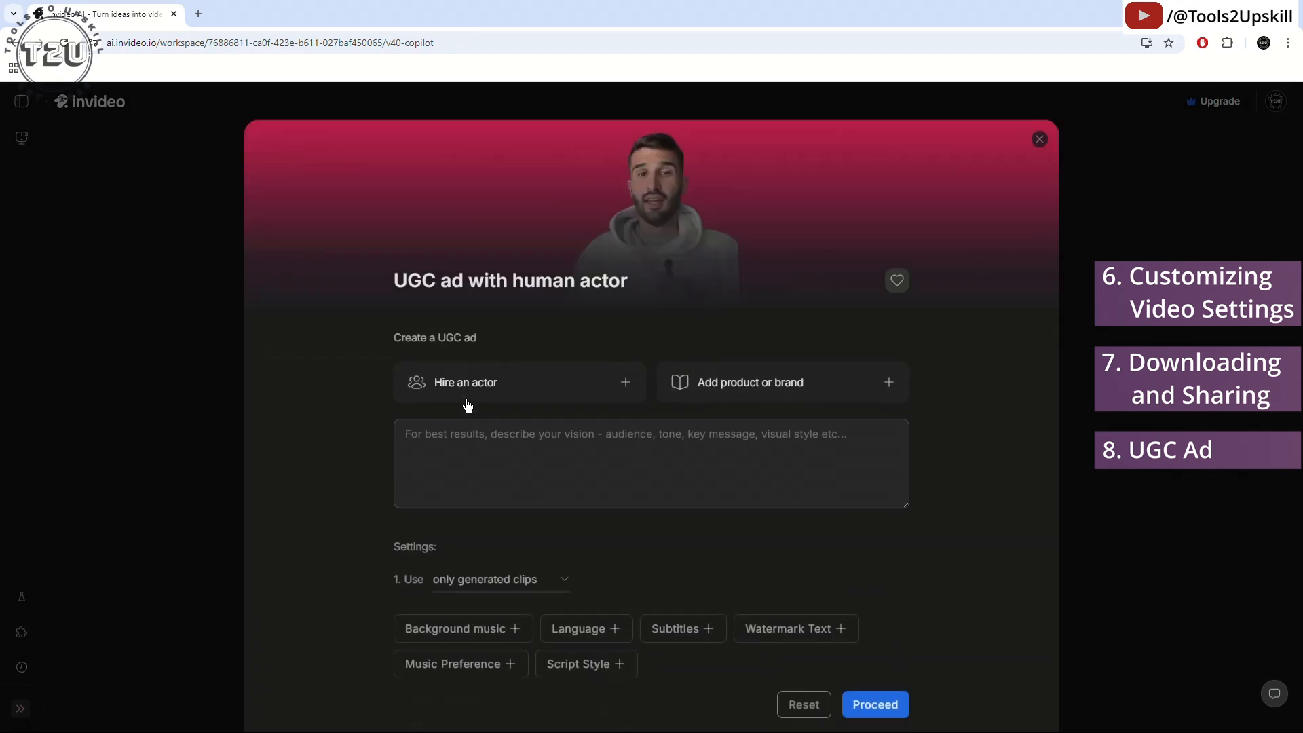
click(515, 381)
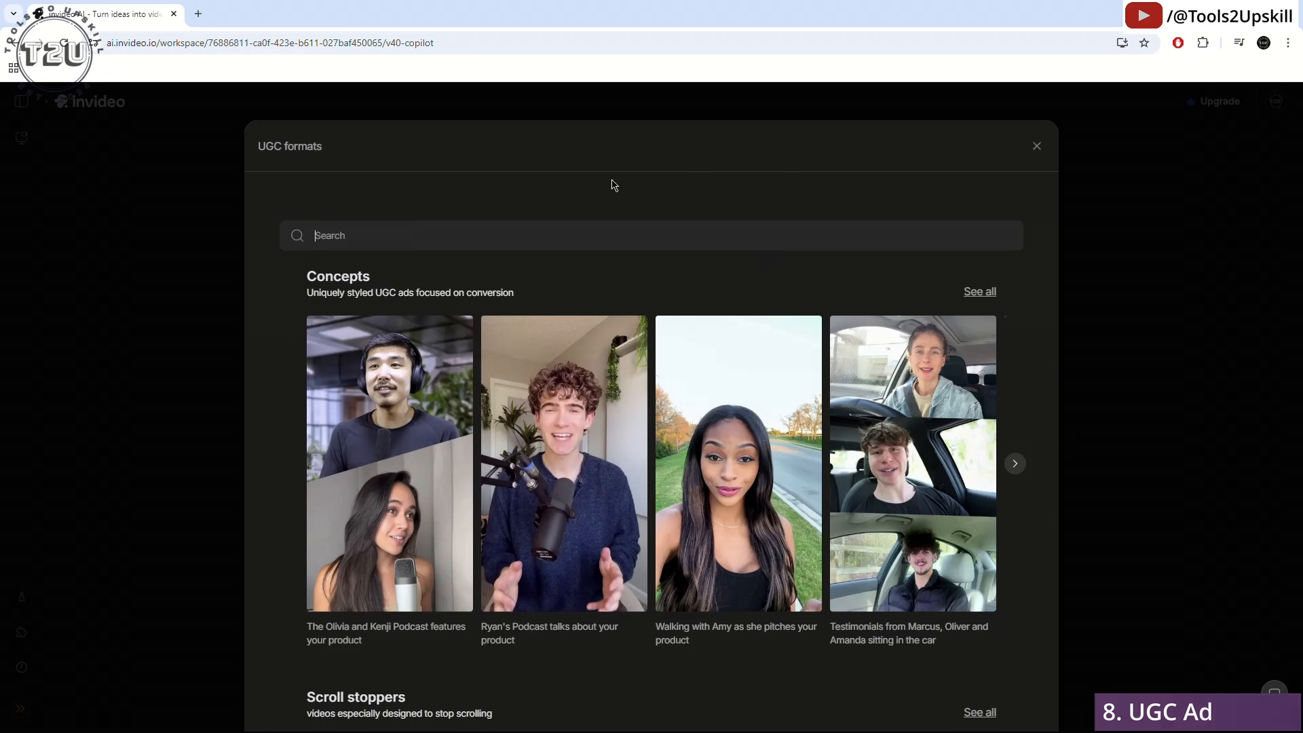
Preview the podcast, walking and car testimonial formats in the Concepts section of the UGC formats
mouse_move(387, 490)
mouse_move(579, 496)
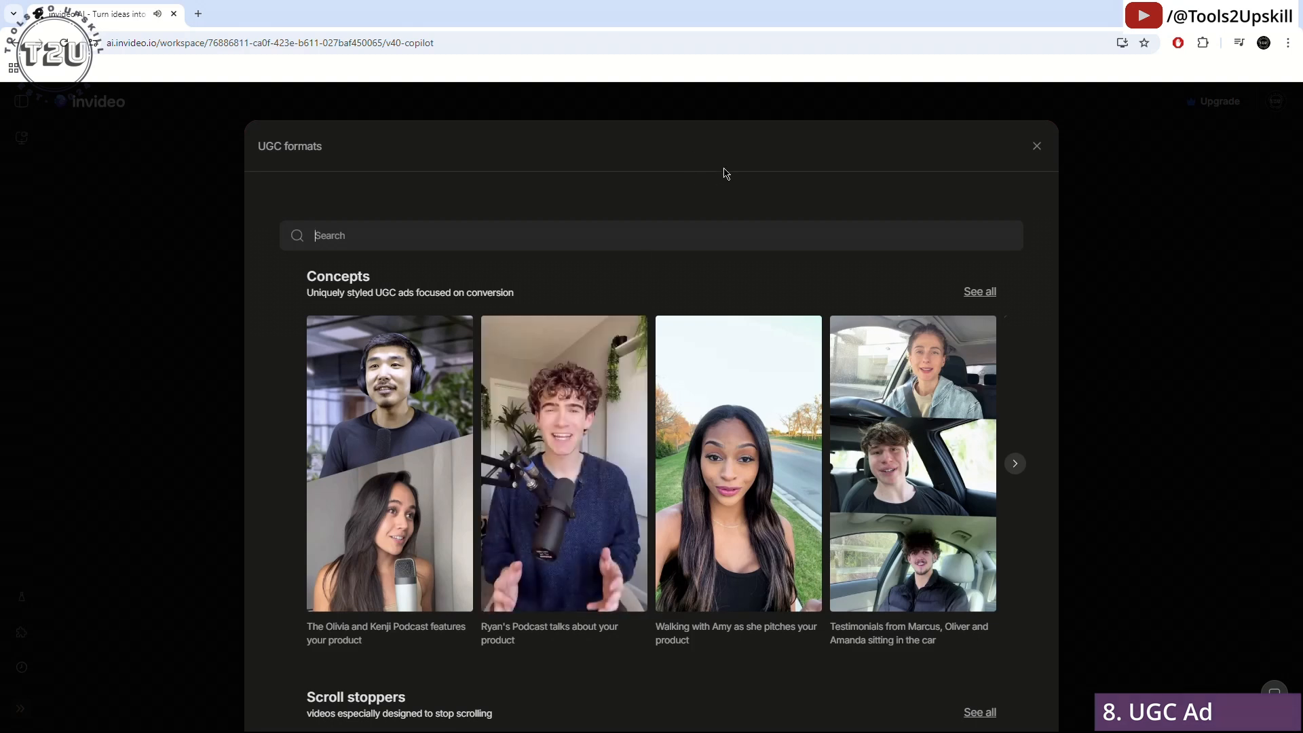
mouse_move(701, 529)
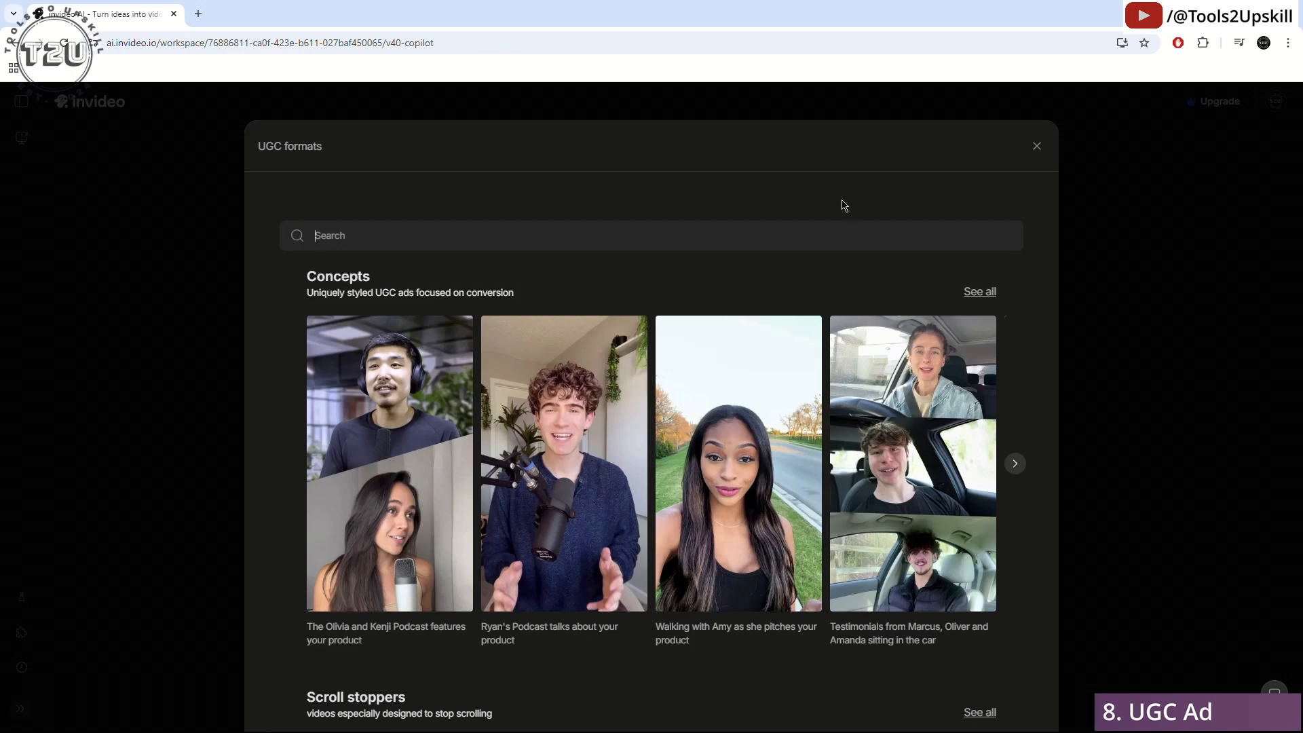
mouse_move(747, 431)
mouse_move(878, 468)
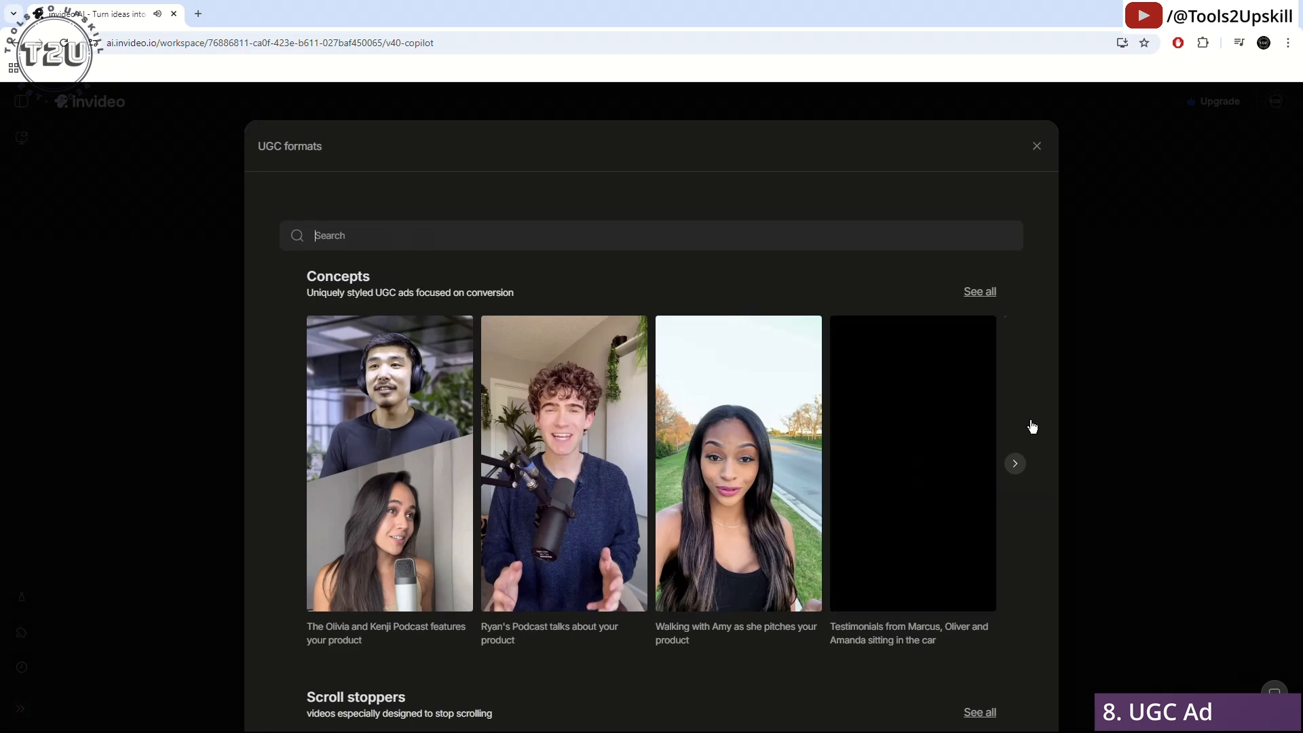
Browse the Scroll stoppers and All actors sections of the UGC formats, previewing several of their clips
scroll(1020, 422, down, 1)
scroll(1019, 421, down, 5)
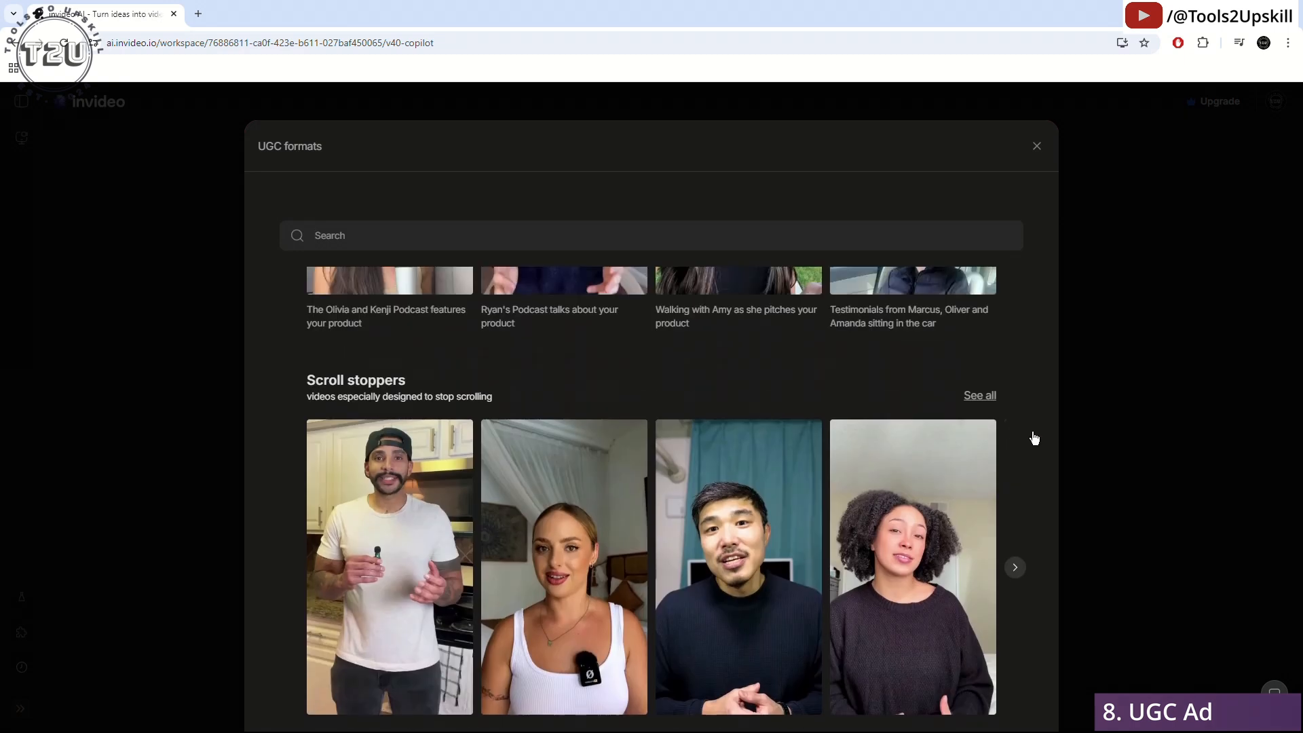
scroll(1035, 438, down, 3)
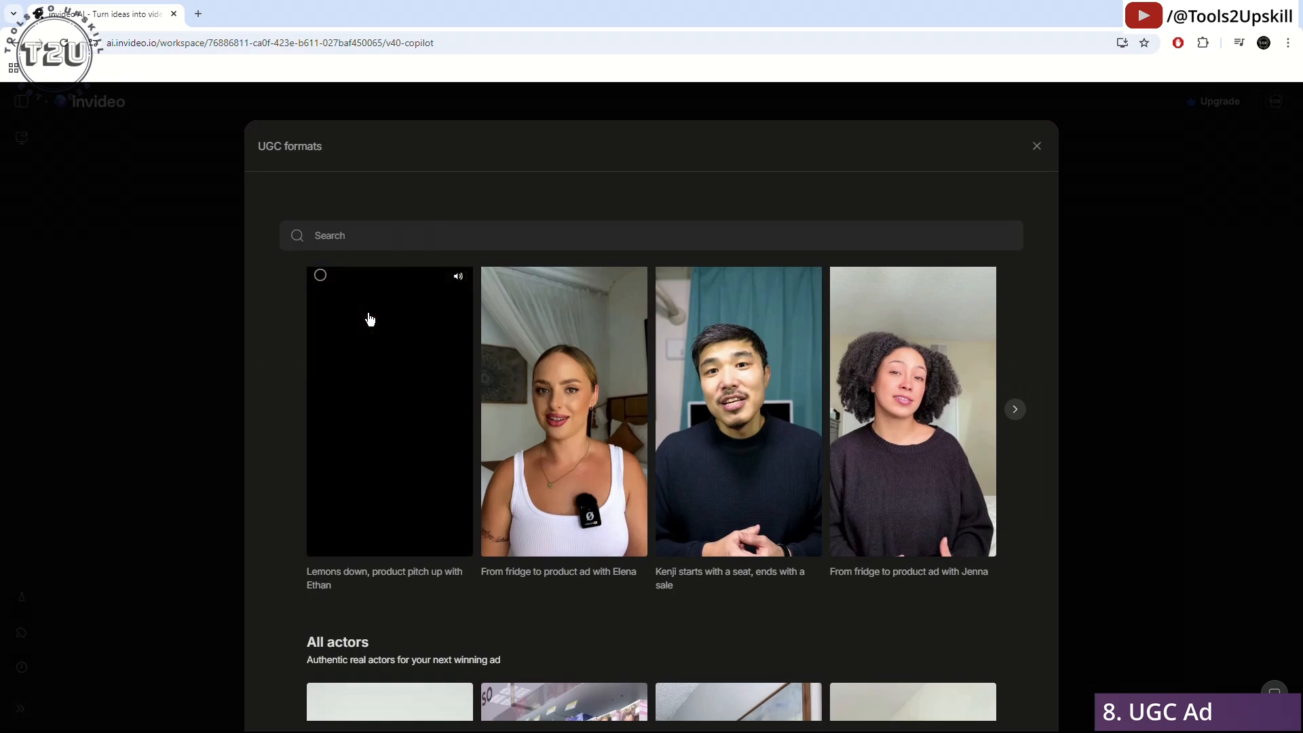
mouse_move(572, 339)
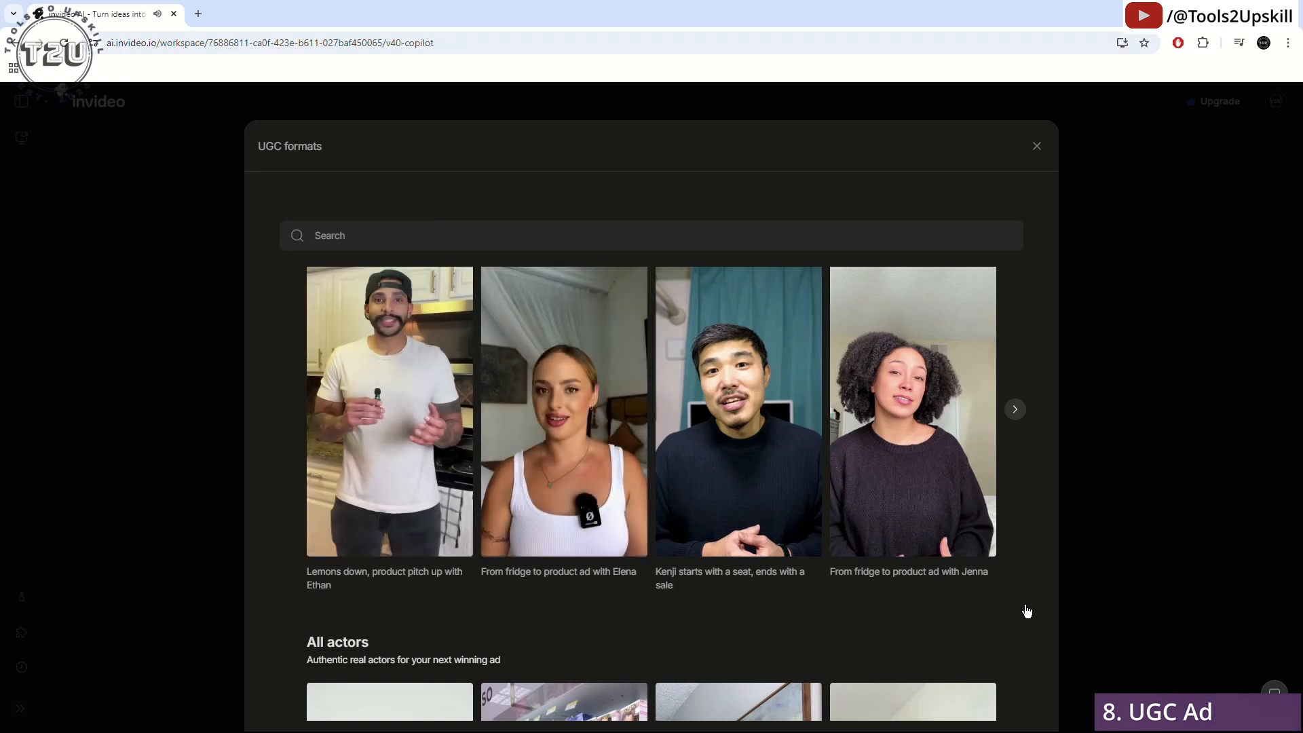
scroll(1027, 612, down, 5)
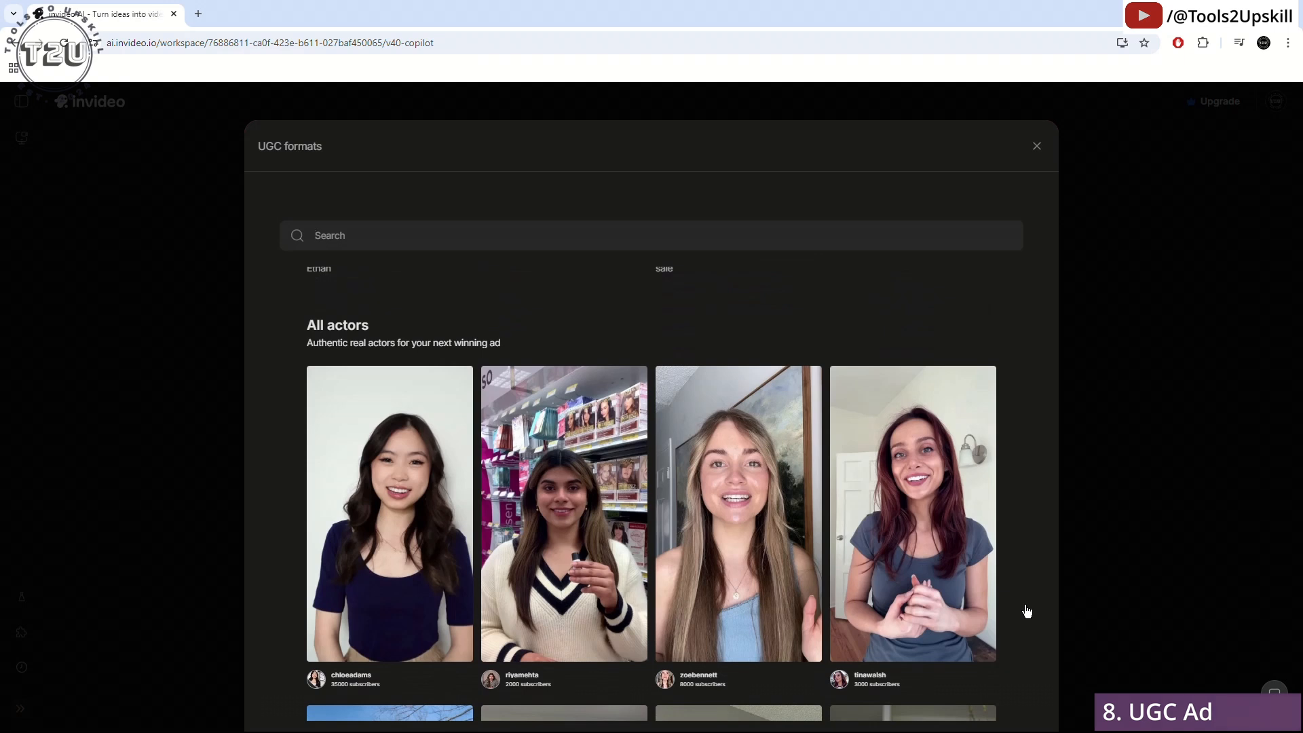
scroll(1027, 612, down, 2)
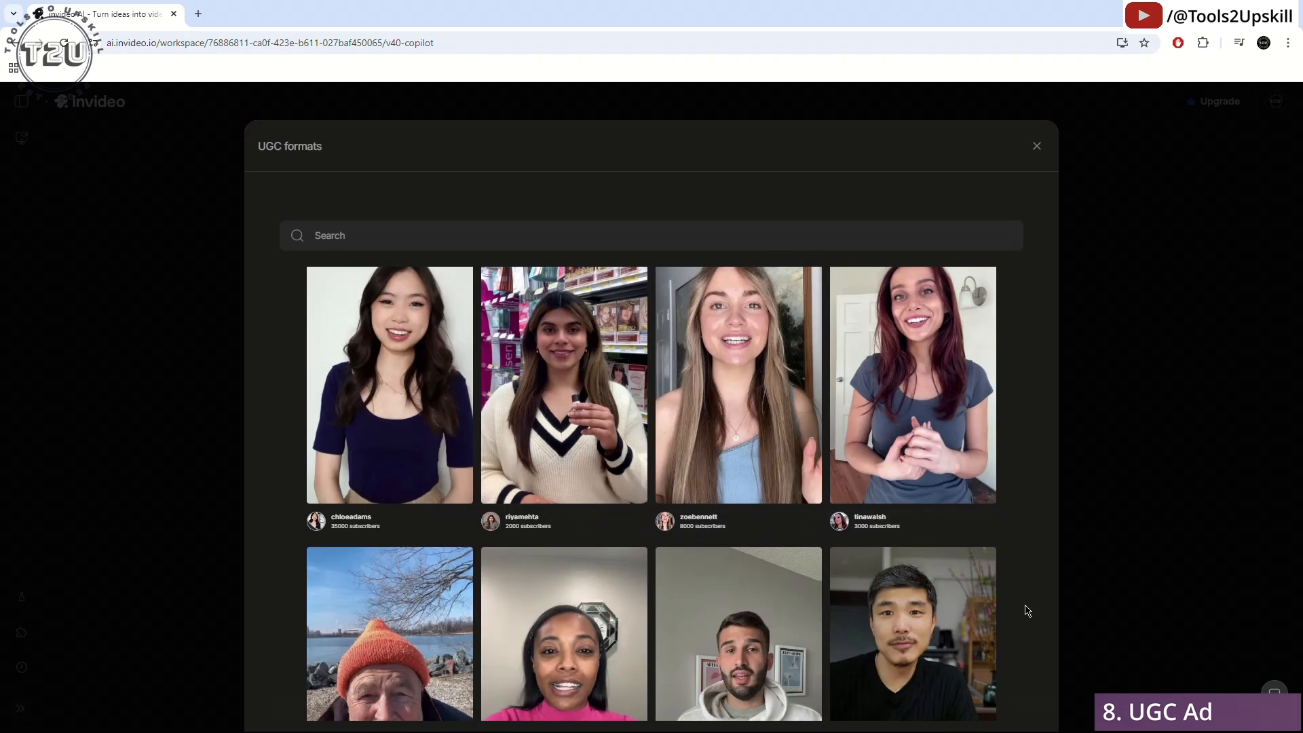
scroll(1026, 611, down, 4)
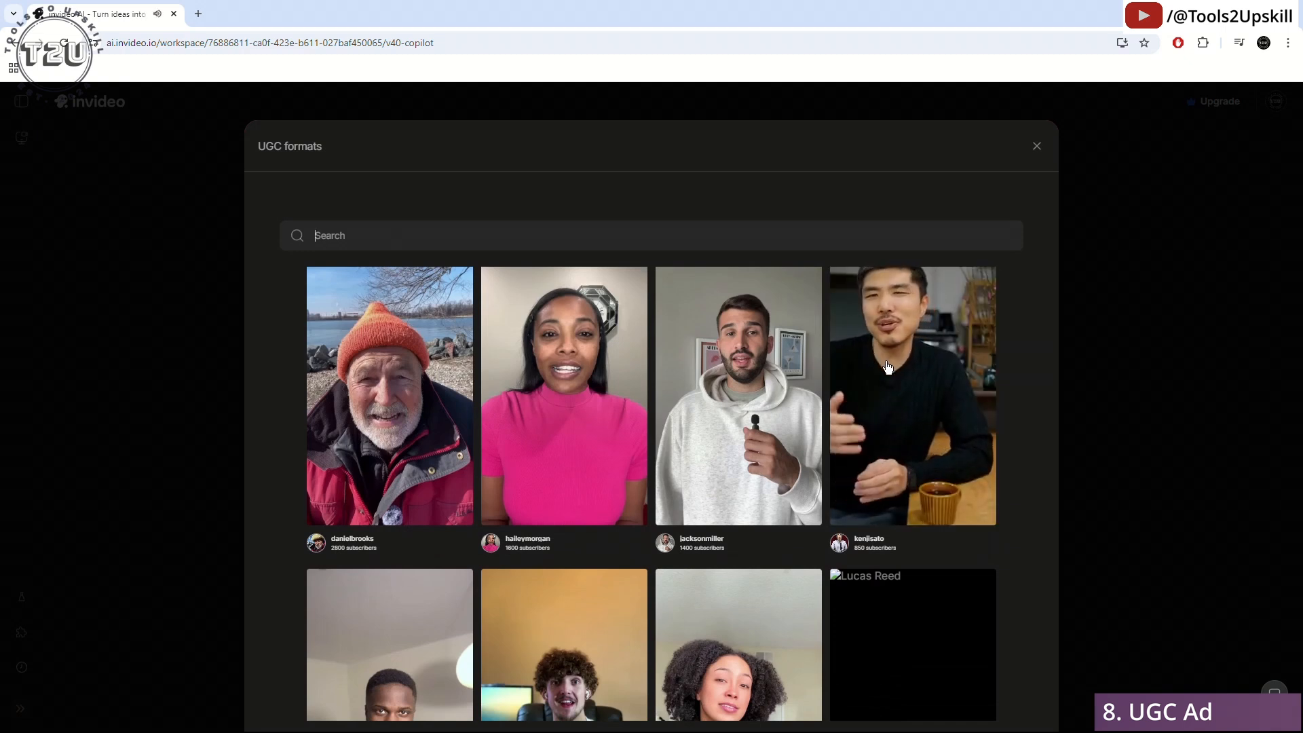
scroll(900, 393, down, 2)
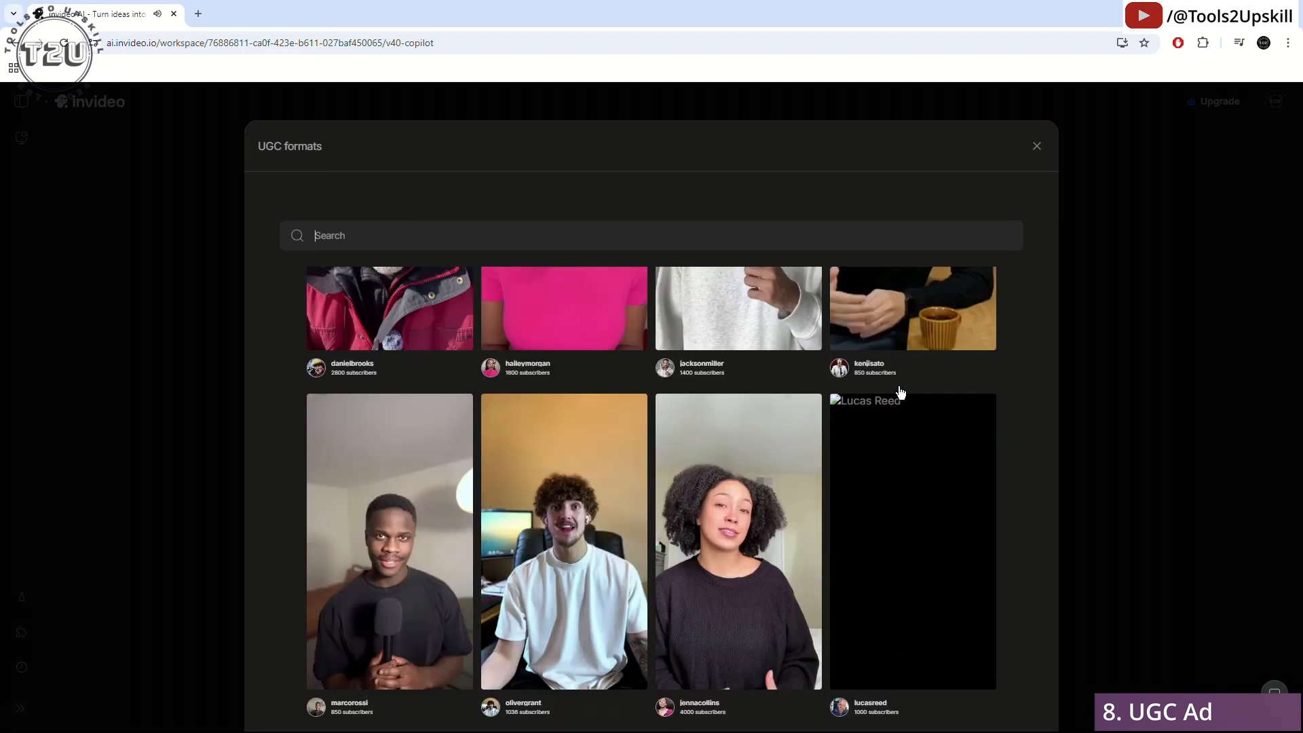
scroll(1042, 527, down, 4)
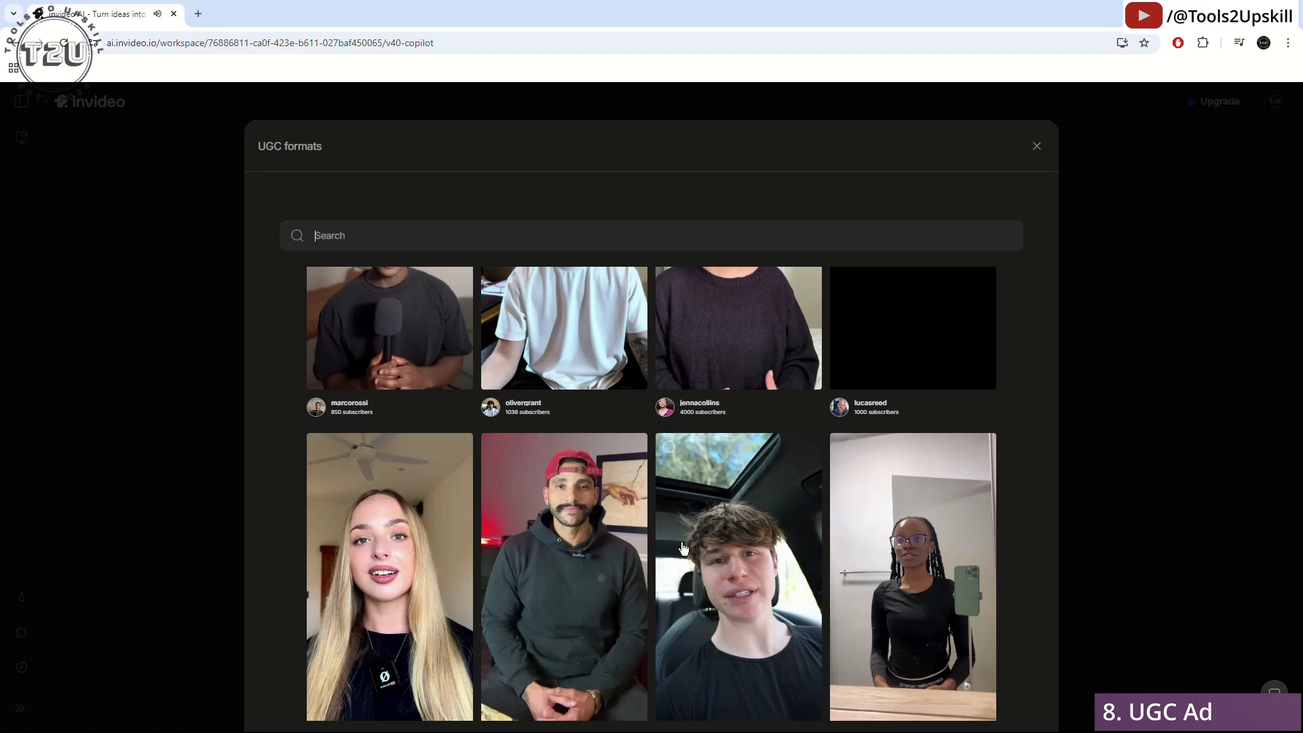
Choose the "Lemons down, product pitch up" scroll stopper as the actor format and continue to the UGC ad form
scroll(1021, 599, up, 6)
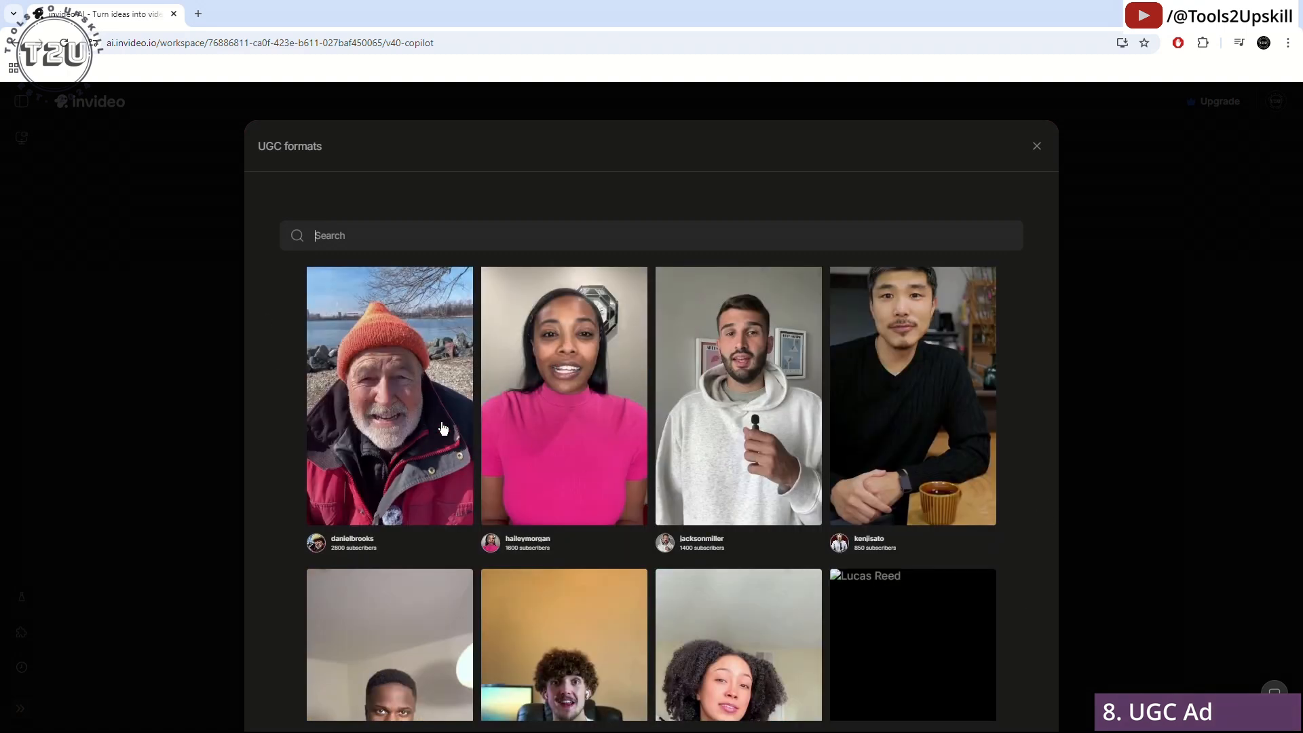
scroll(1018, 434, down, 5)
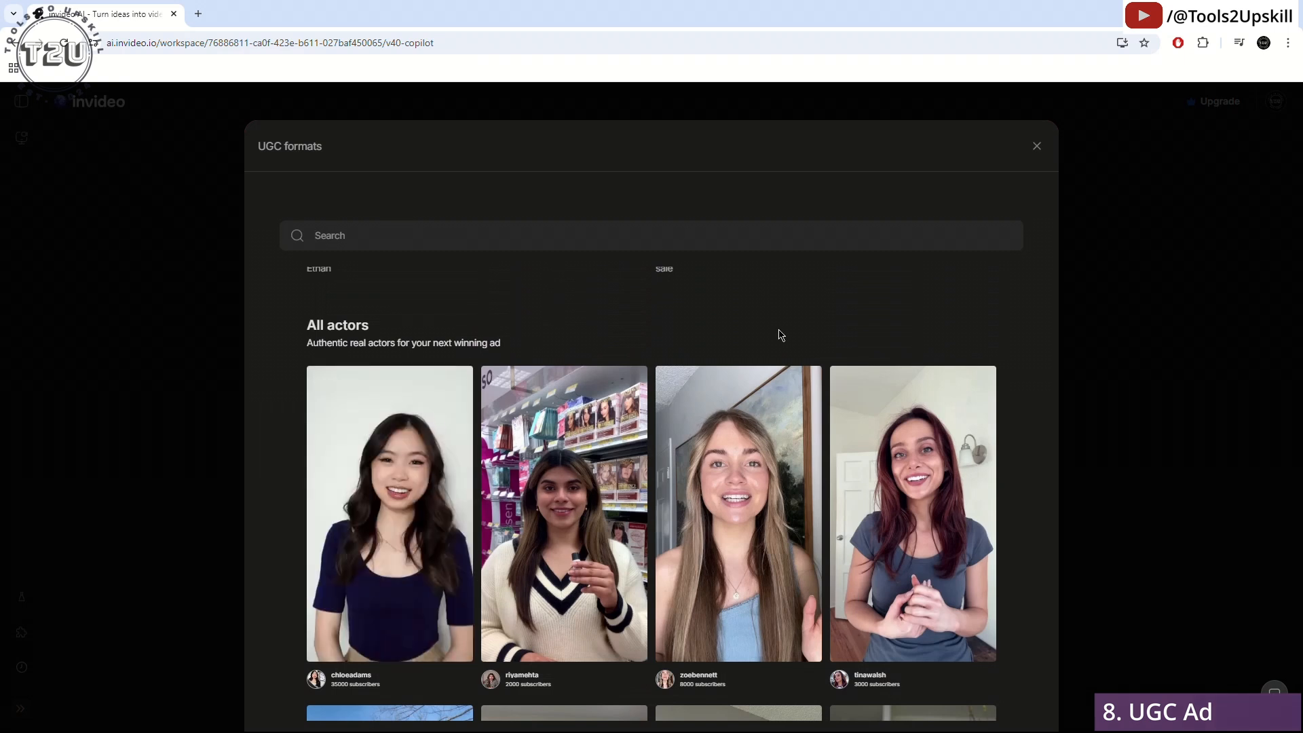
scroll(776, 334, up, 5)
scroll(390, 407, down, 5)
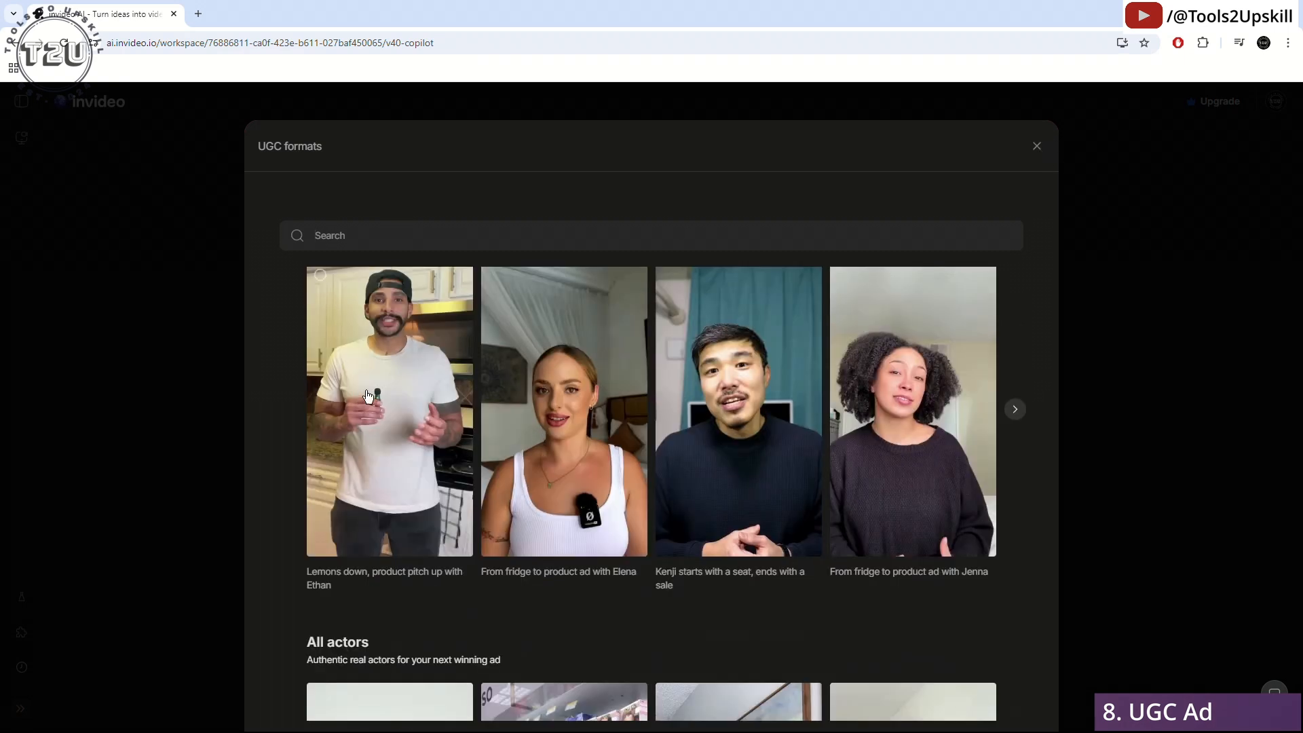
click(390, 407)
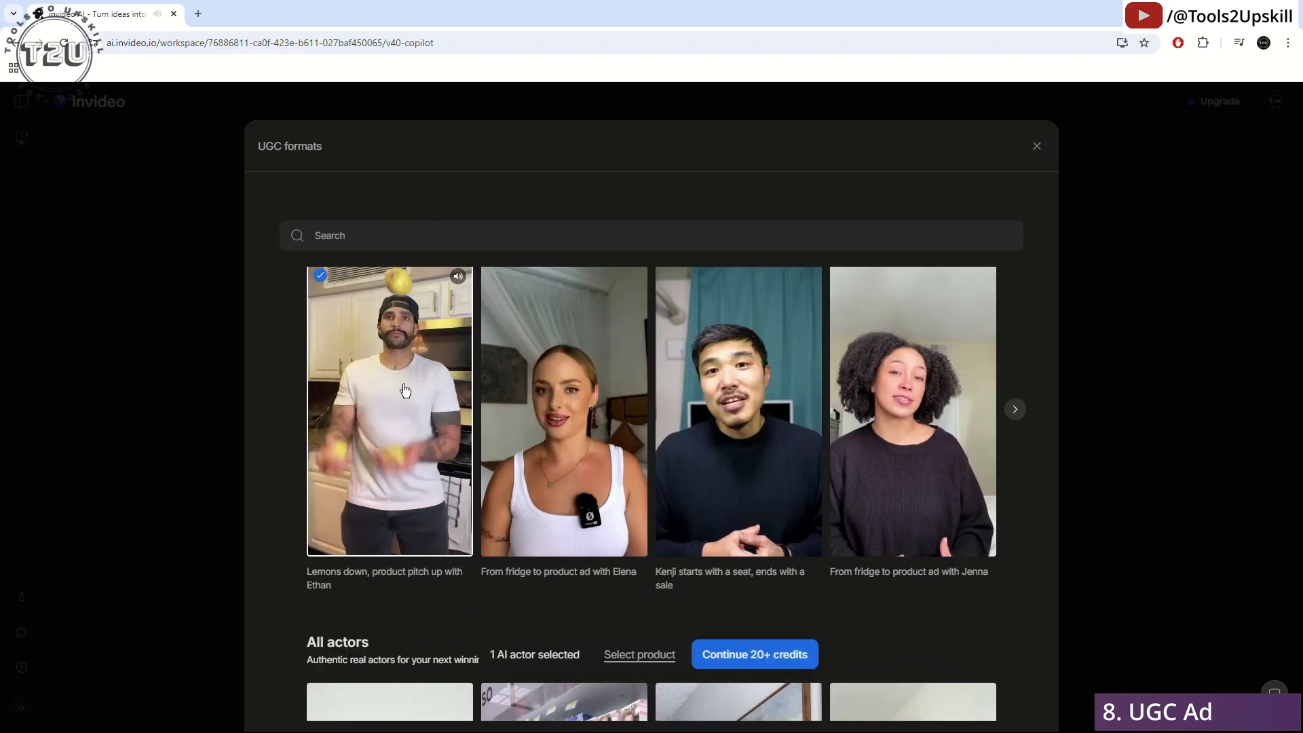
click(767, 660)
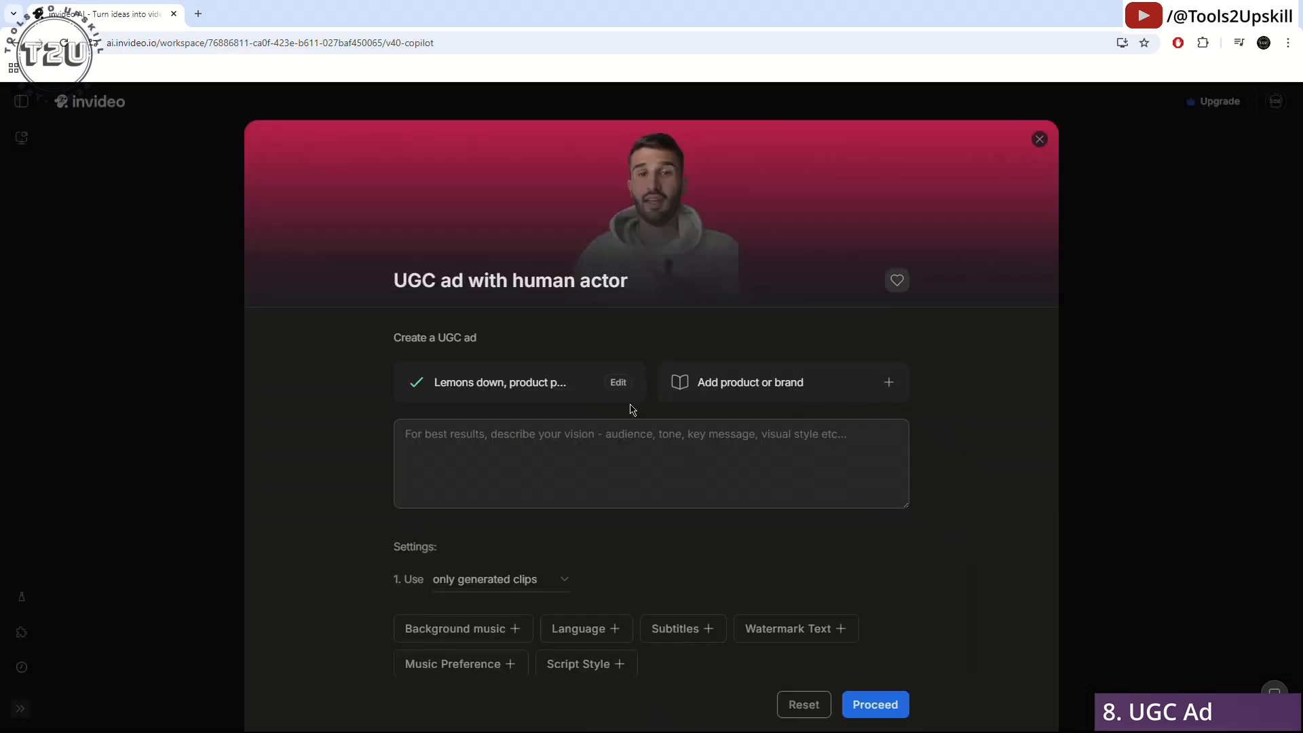
Look at the product or brand brief form and the UGC ad's media source options without changing either
click(750, 388)
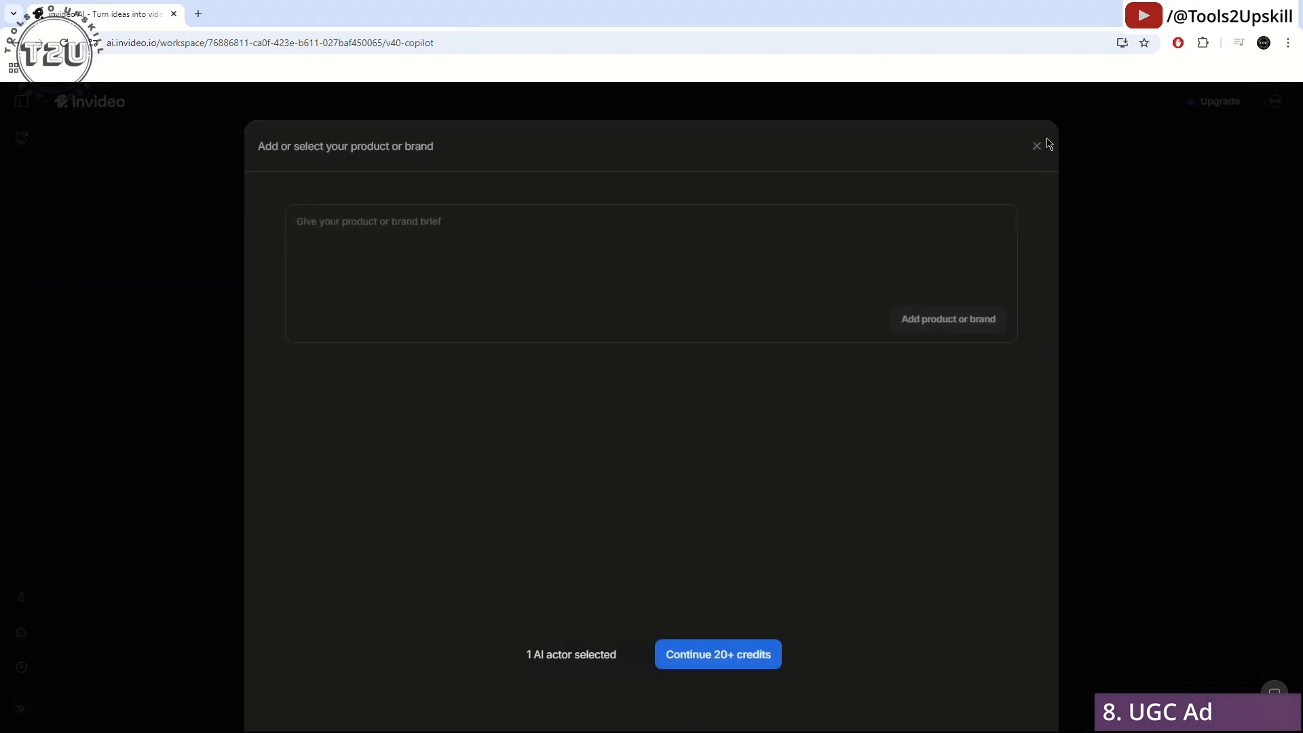
click(1037, 145)
scroll(995, 477, down, 1)
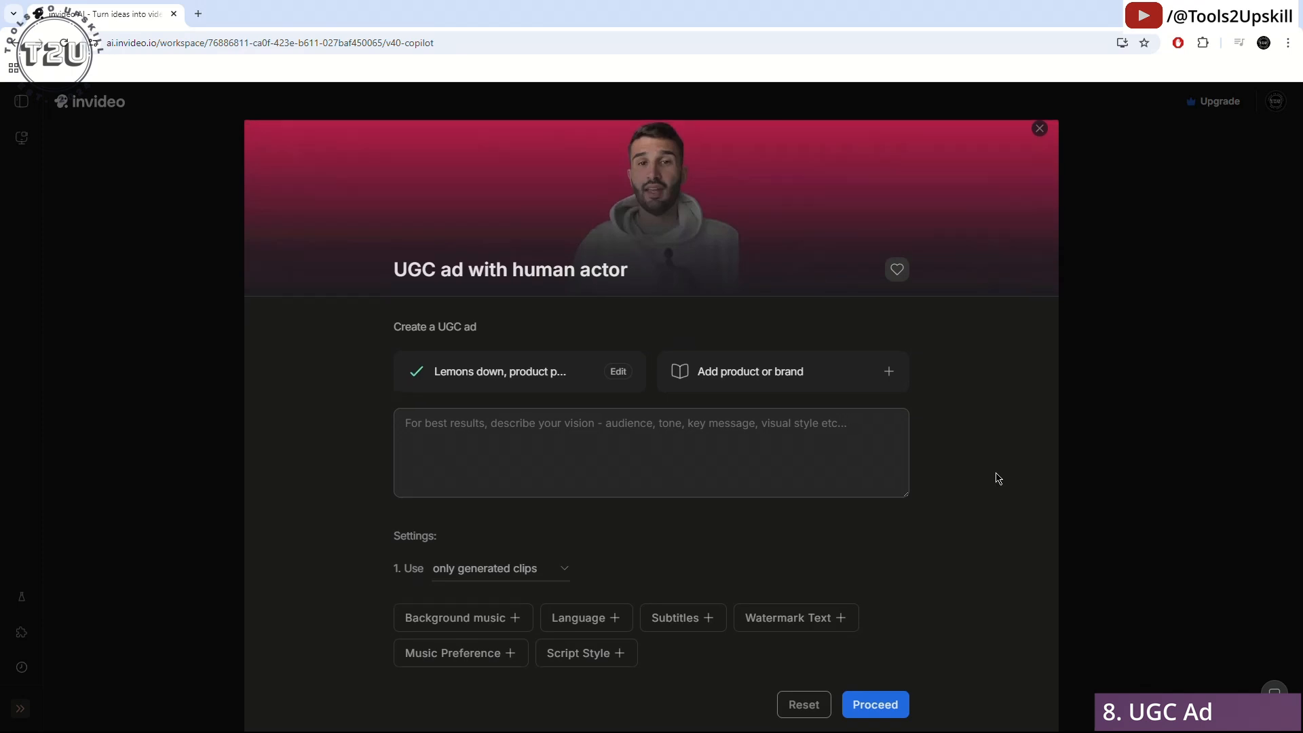
click(567, 564)
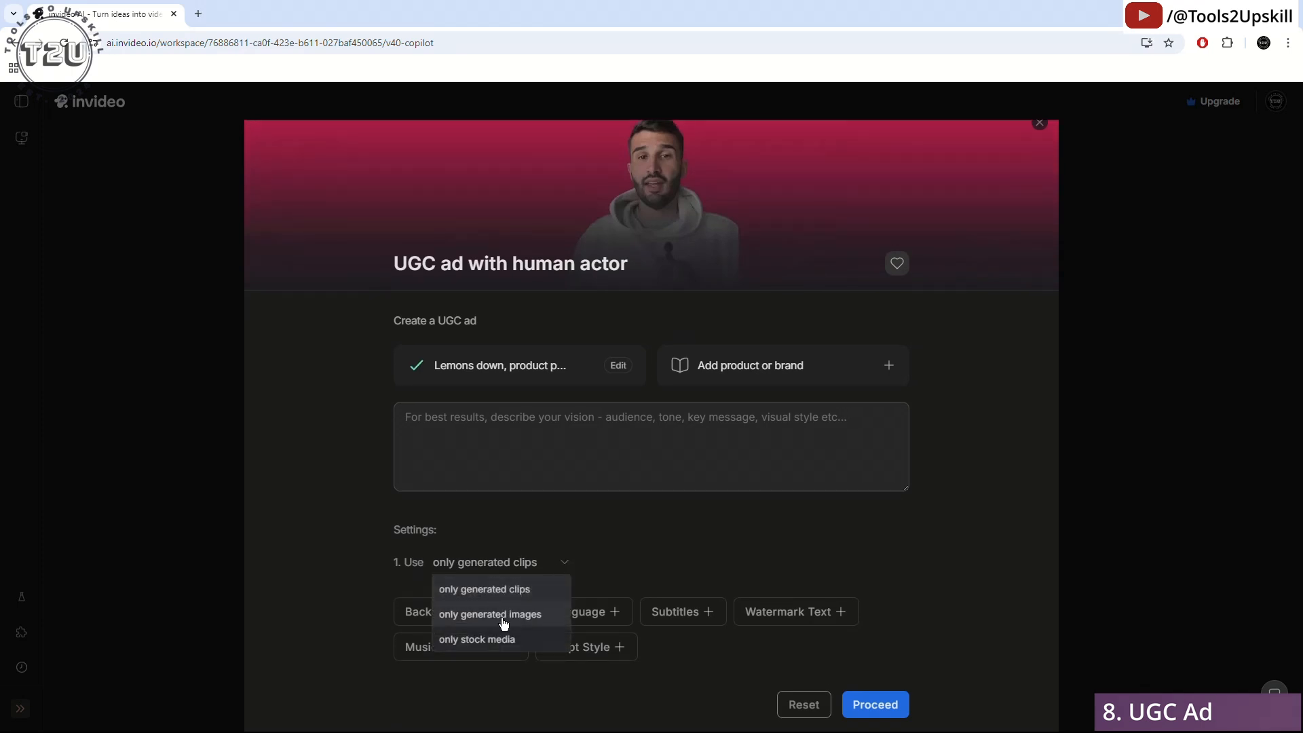
click(700, 585)
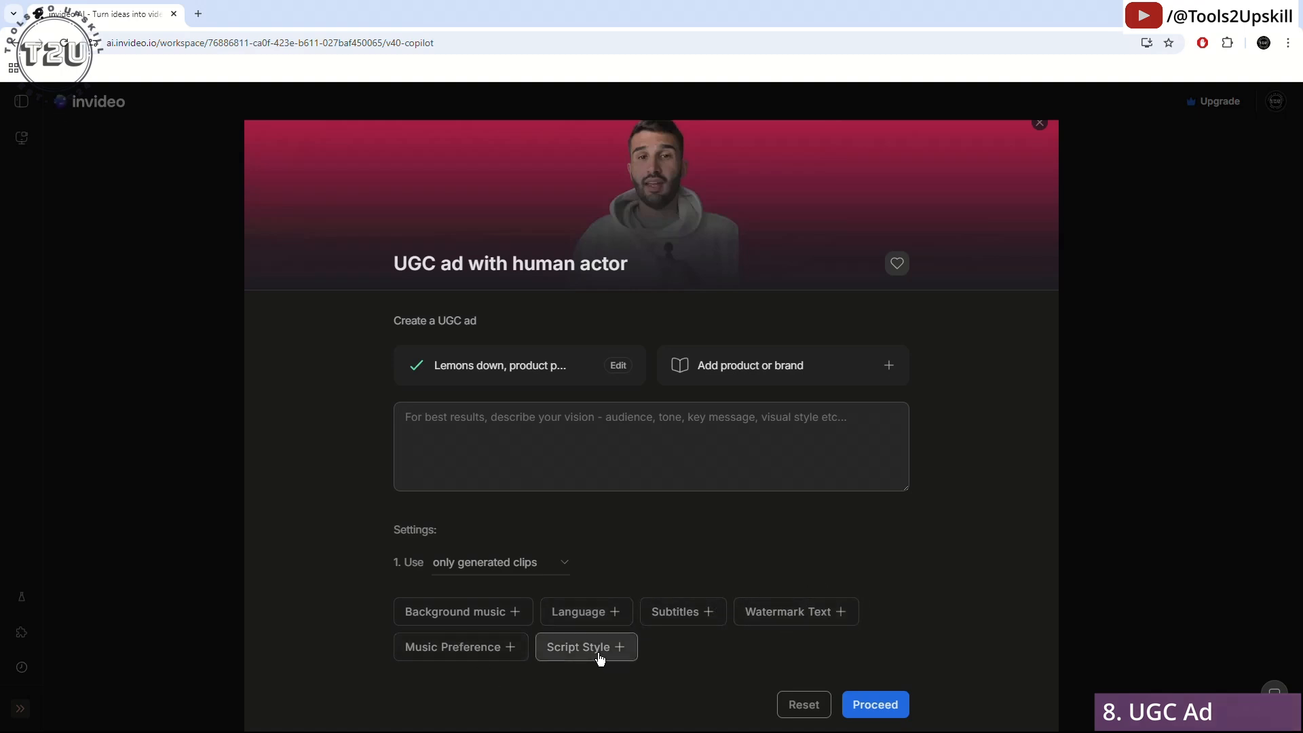
Close the UGC ad form and look at the short video and Use my script forms without changing either
click(1039, 124)
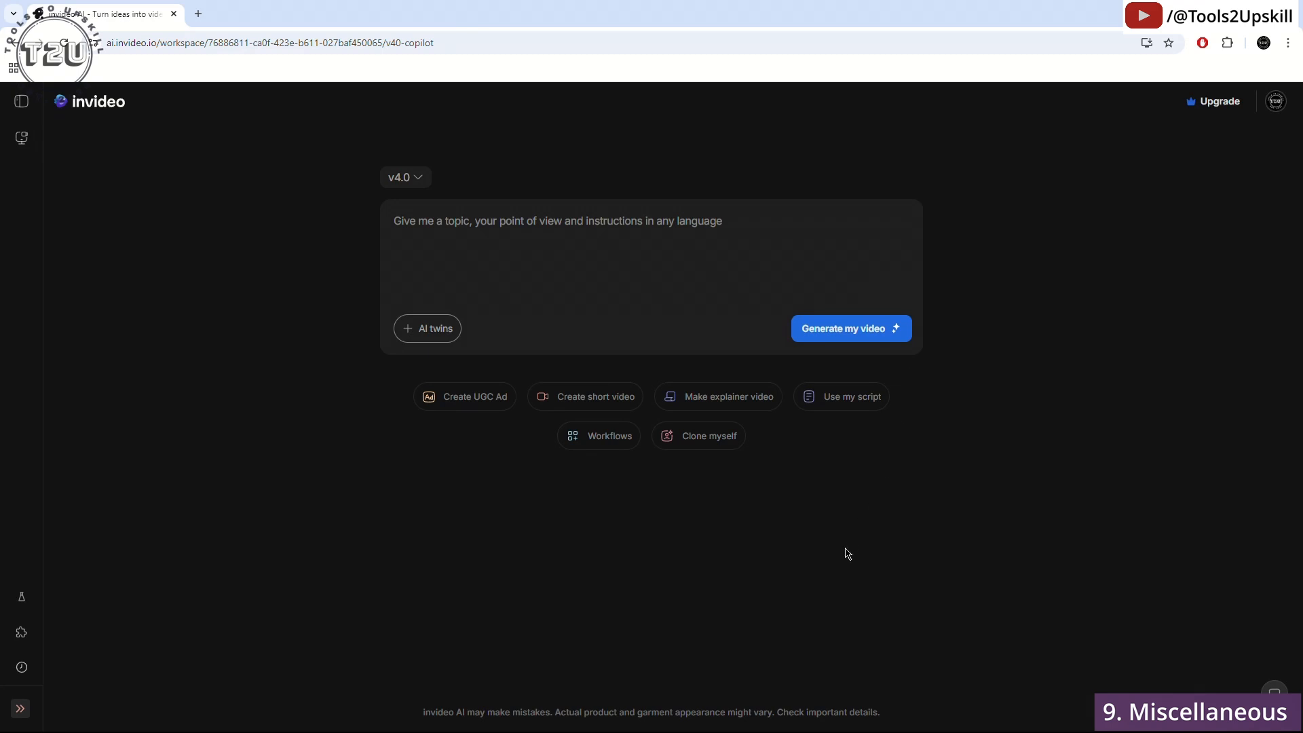
click(599, 400)
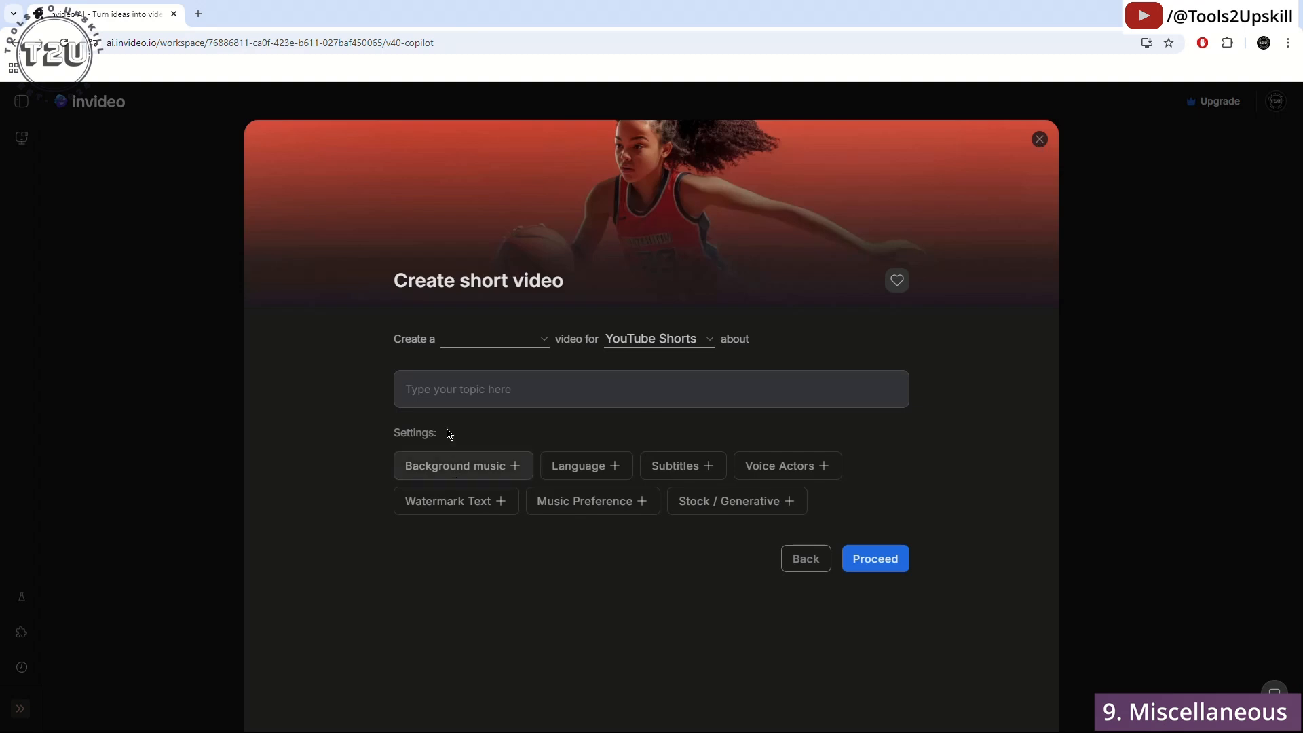
click(1040, 142)
click(816, 395)
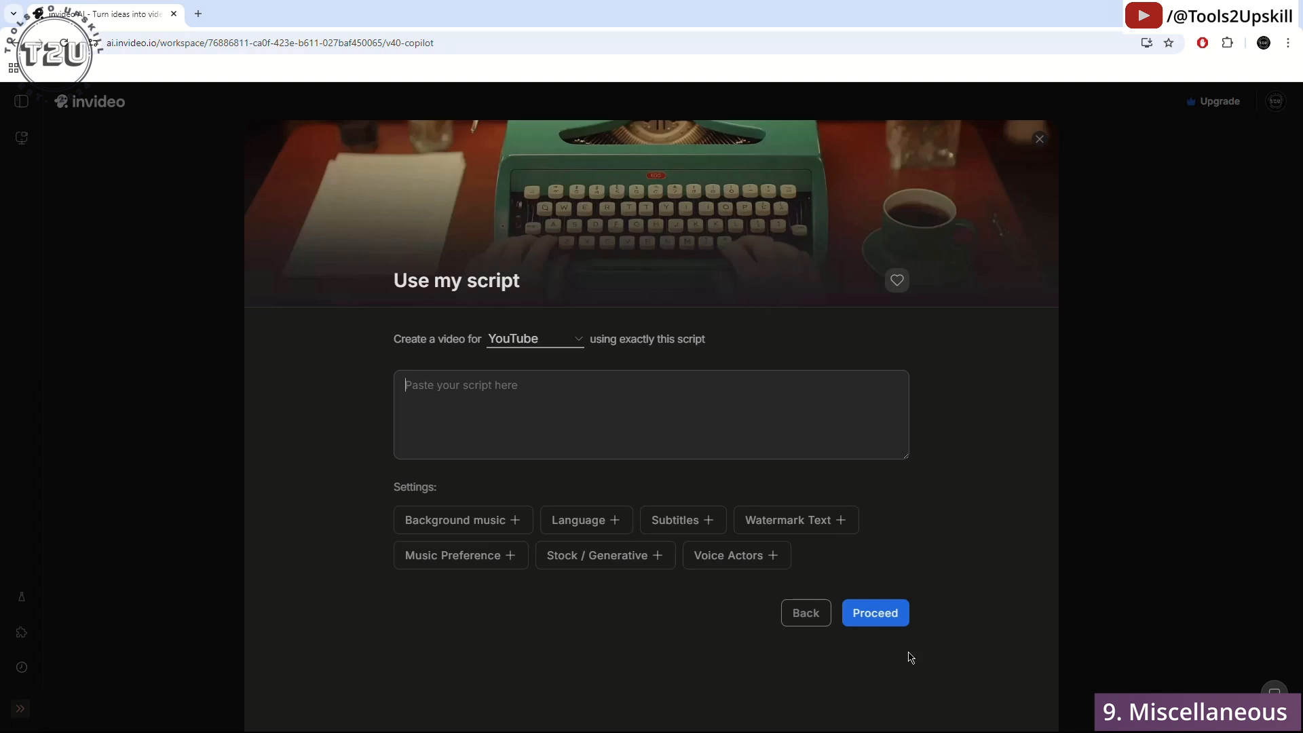
click(806, 613)
Browse the Workflows gallery through its faceless, UGC ad, marketing, animated and generative film categories, and close it
click(589, 443)
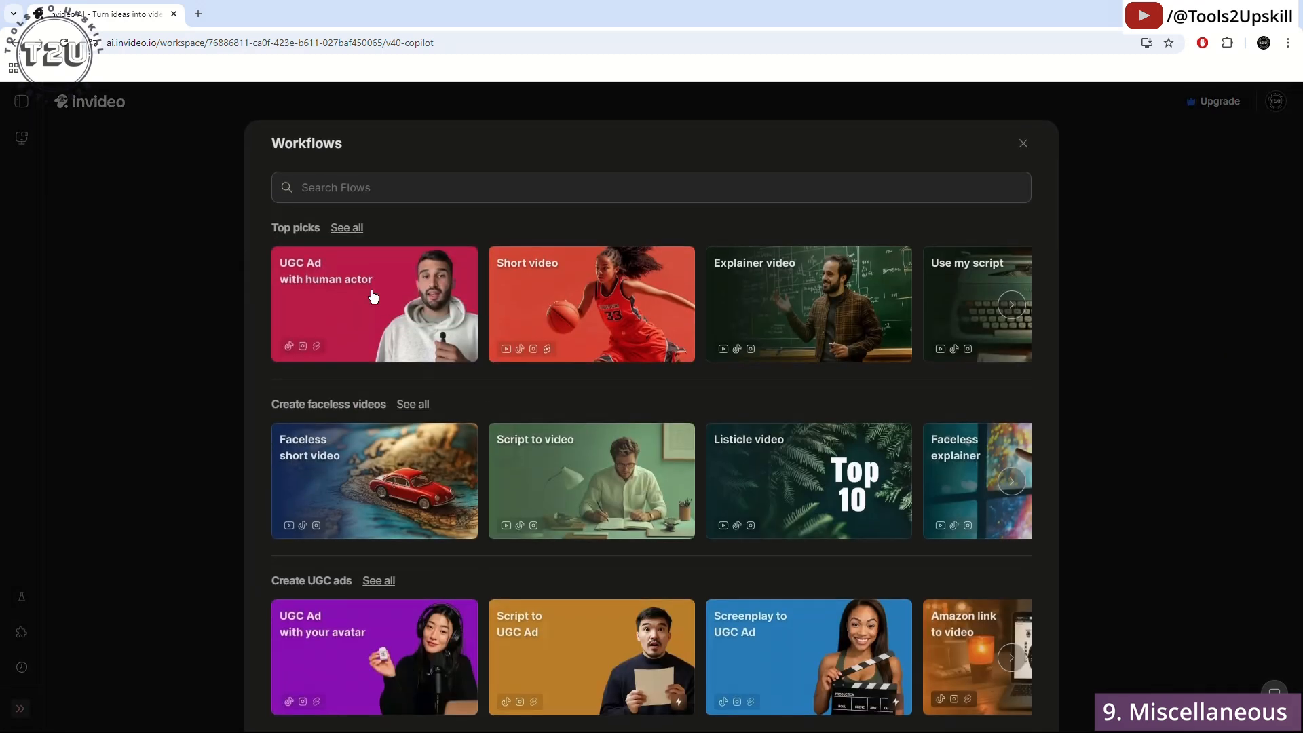
scroll(585, 474, down, 5)
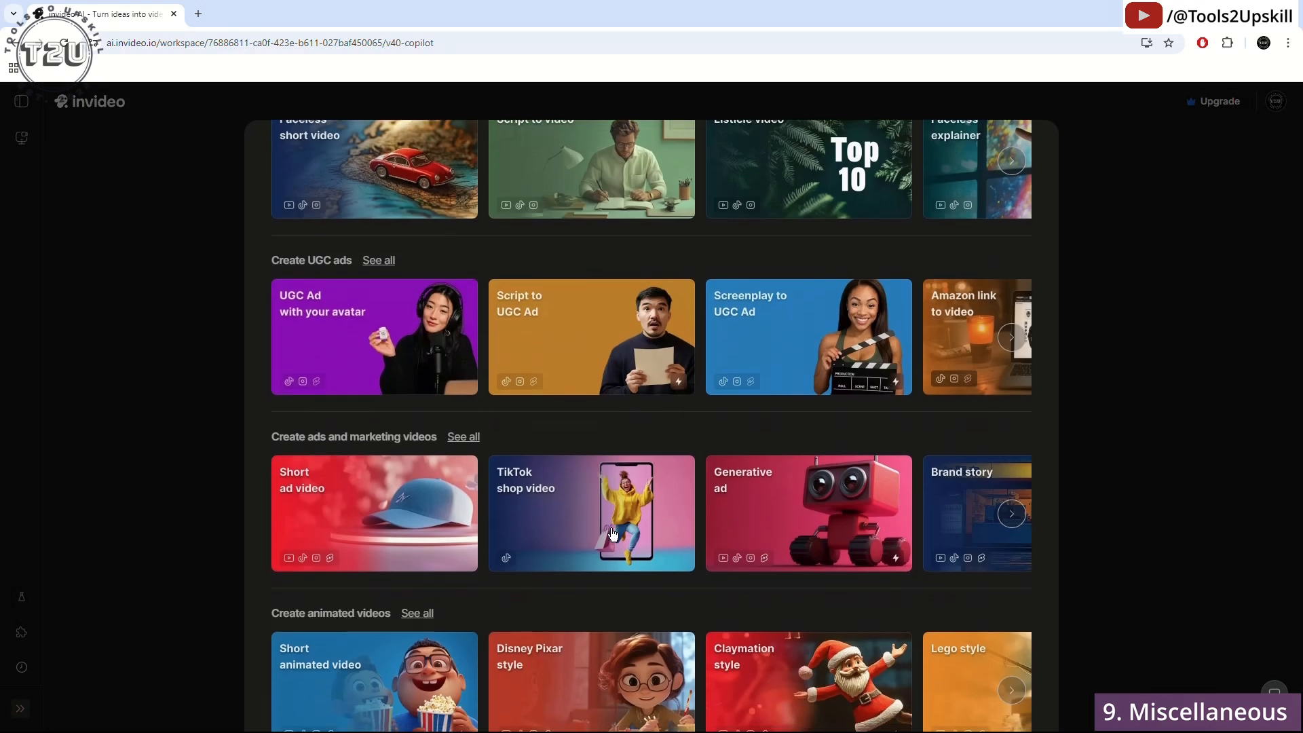
scroll(612, 533, down, 3)
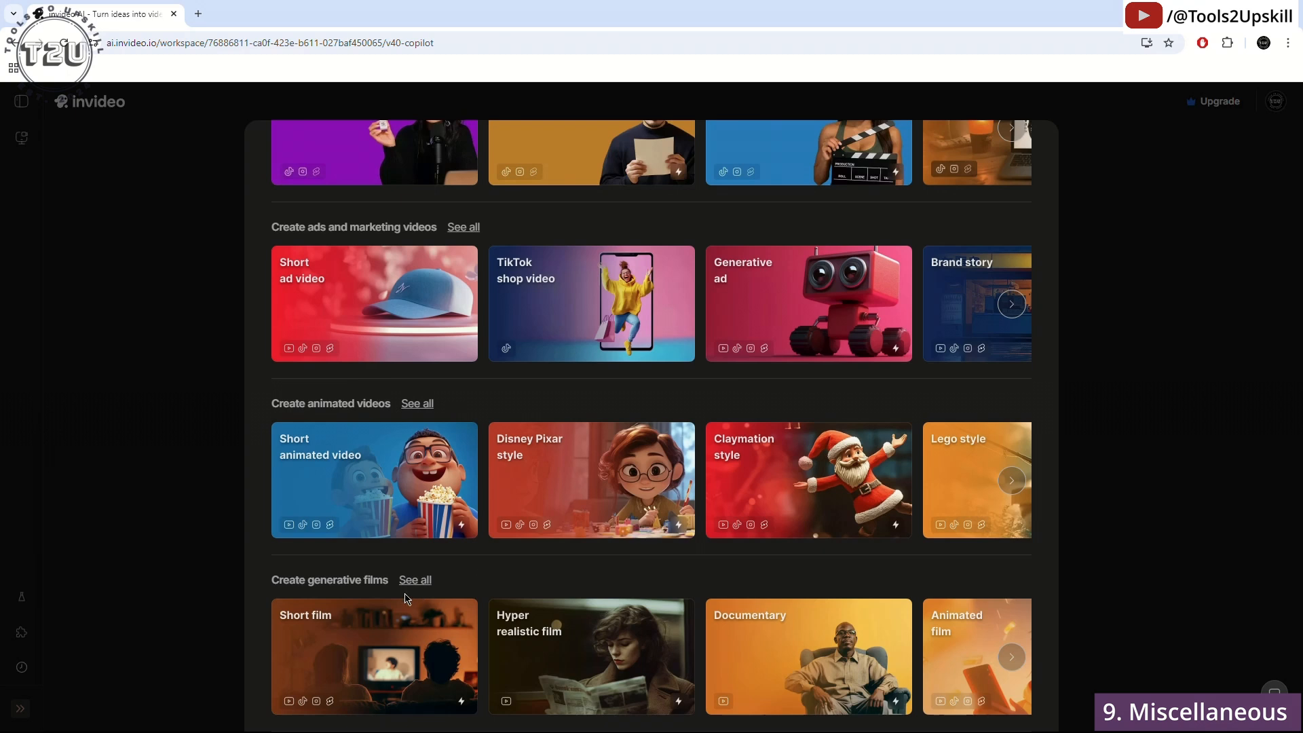
scroll(623, 597, up, 2)
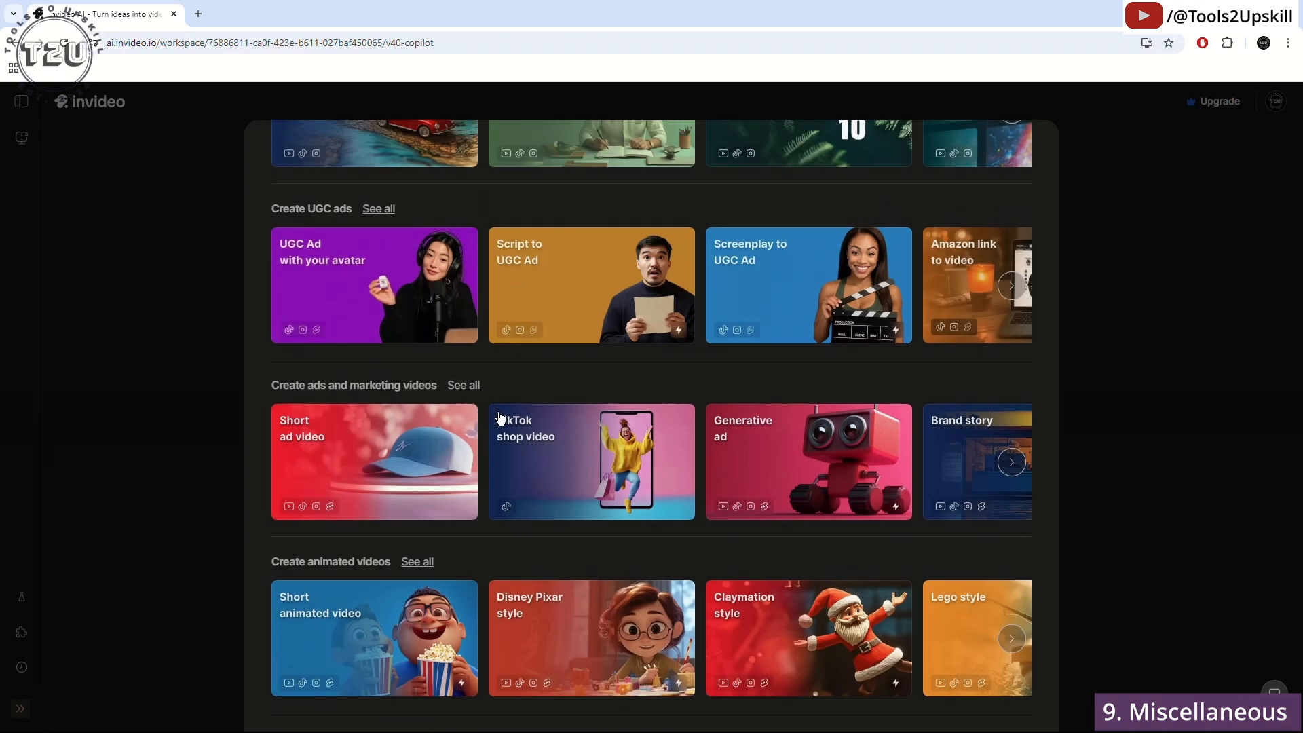
scroll(499, 417, up, 6)
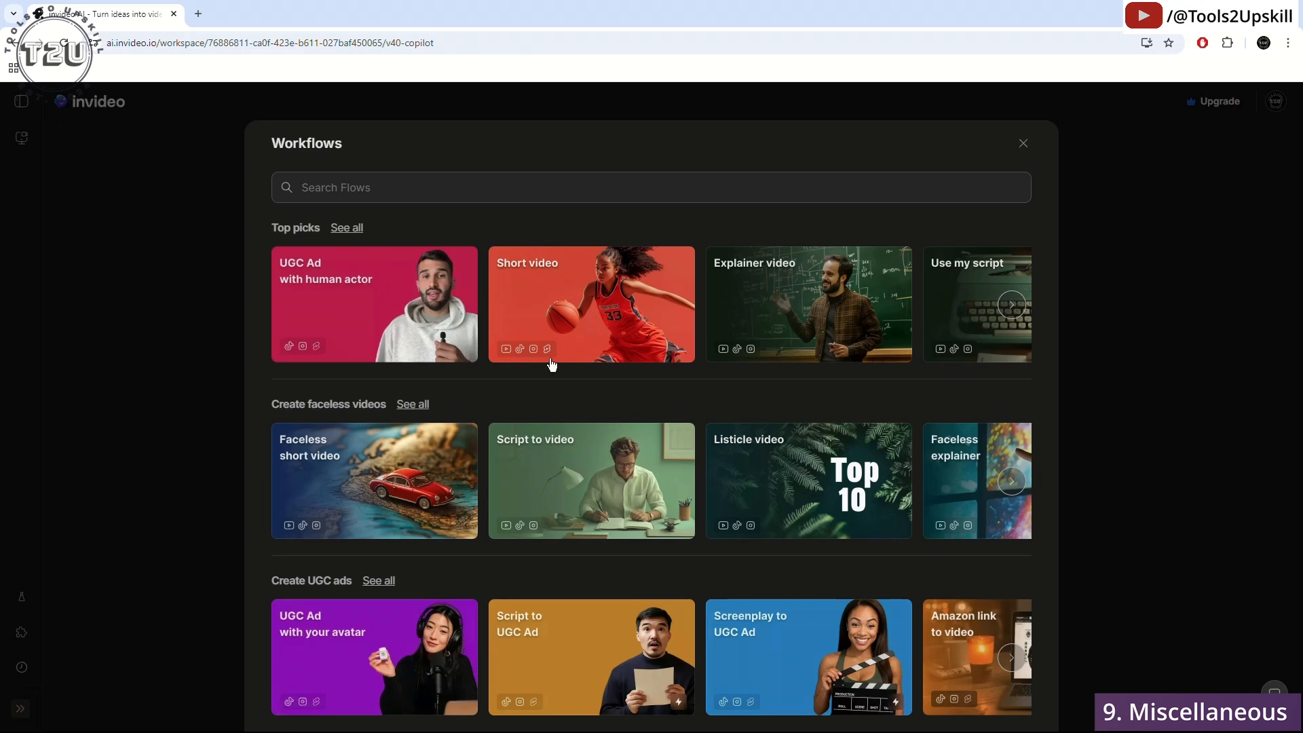
click(1025, 147)
Read the recording requirements for cloning oneself as an express avatar, and leave without uploading a video
click(687, 442)
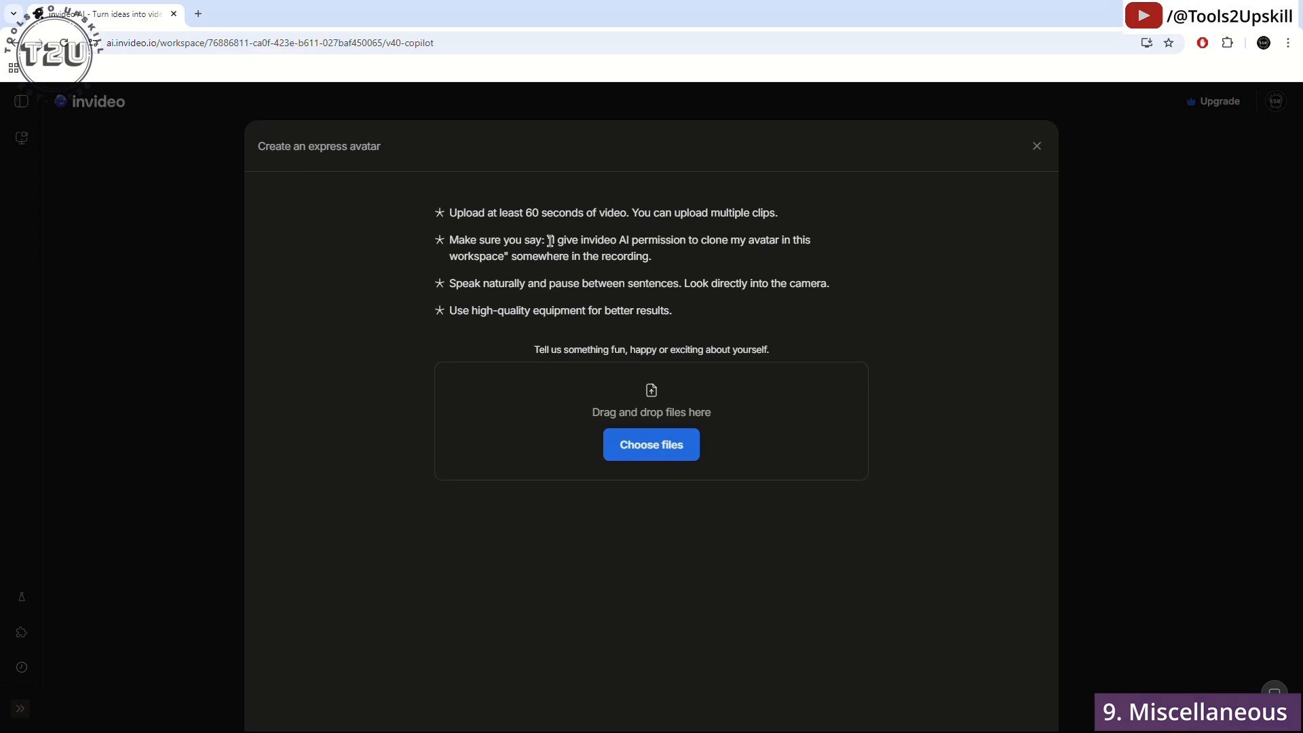
drag(550, 241, 662, 253)
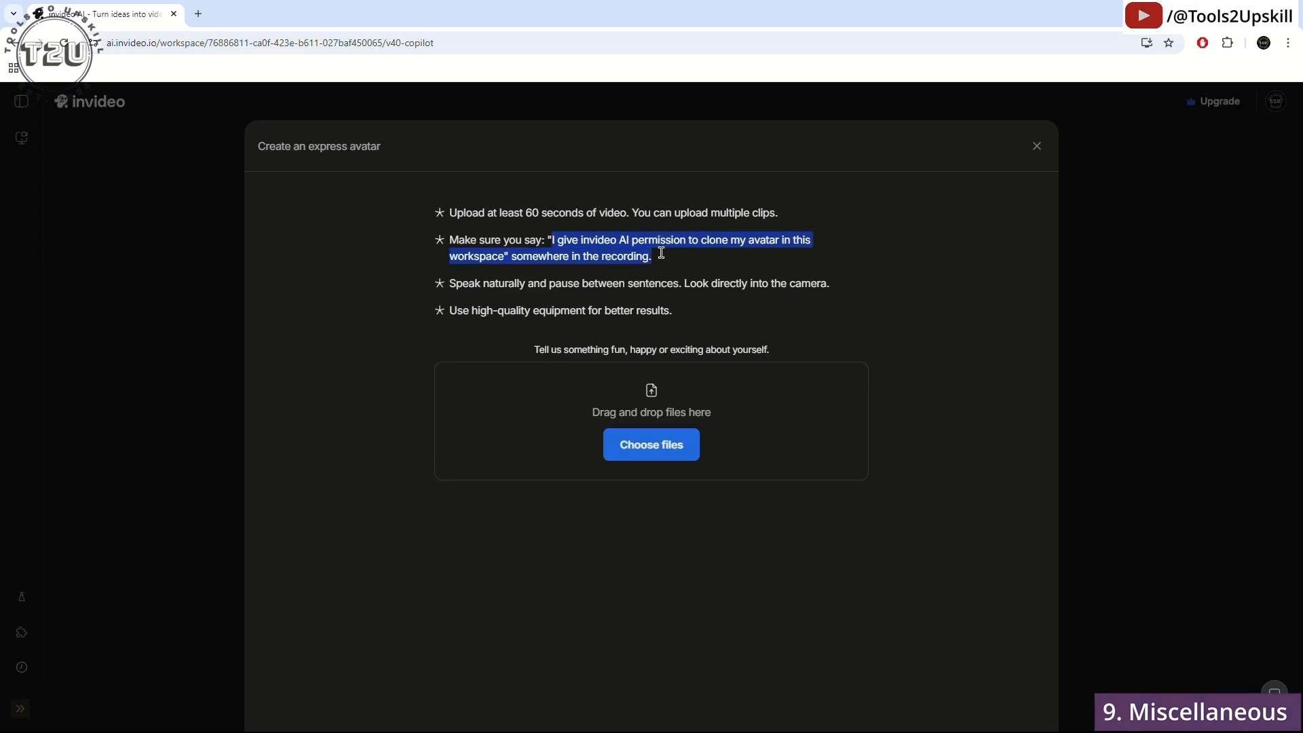
drag(450, 284, 668, 307)
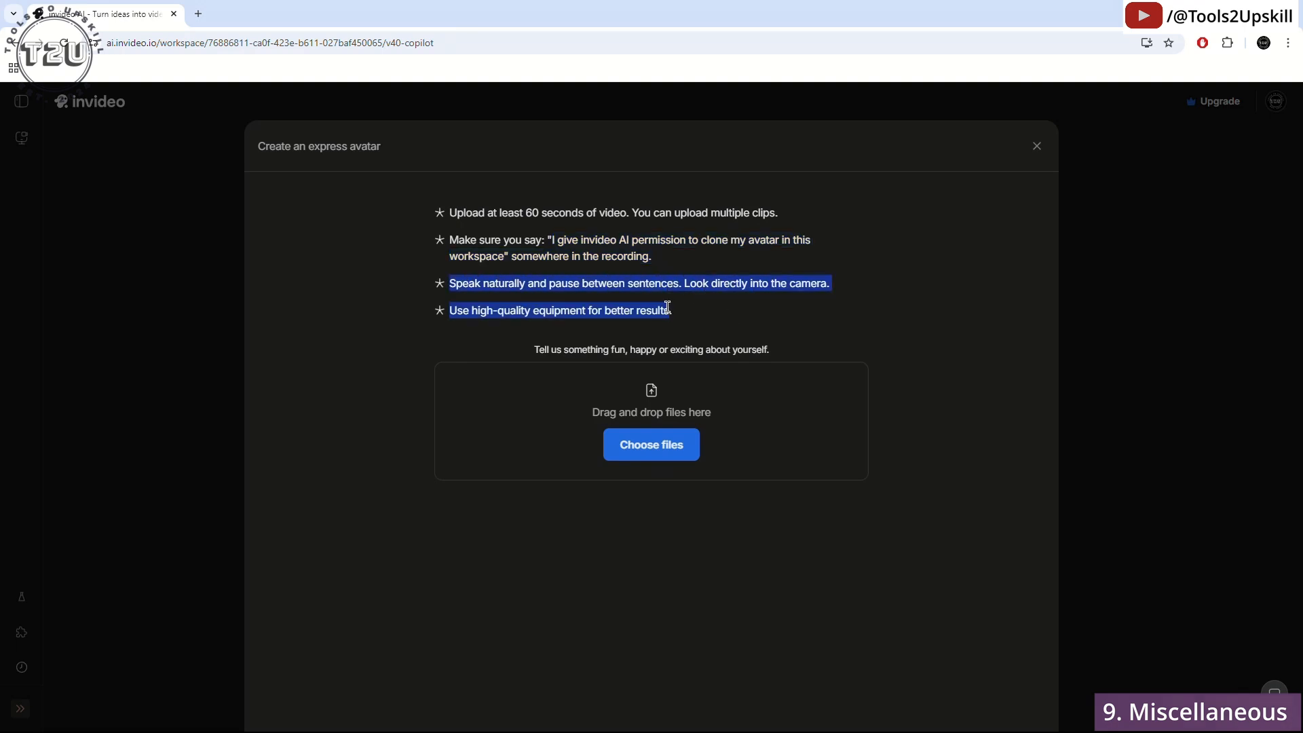
click(962, 354)
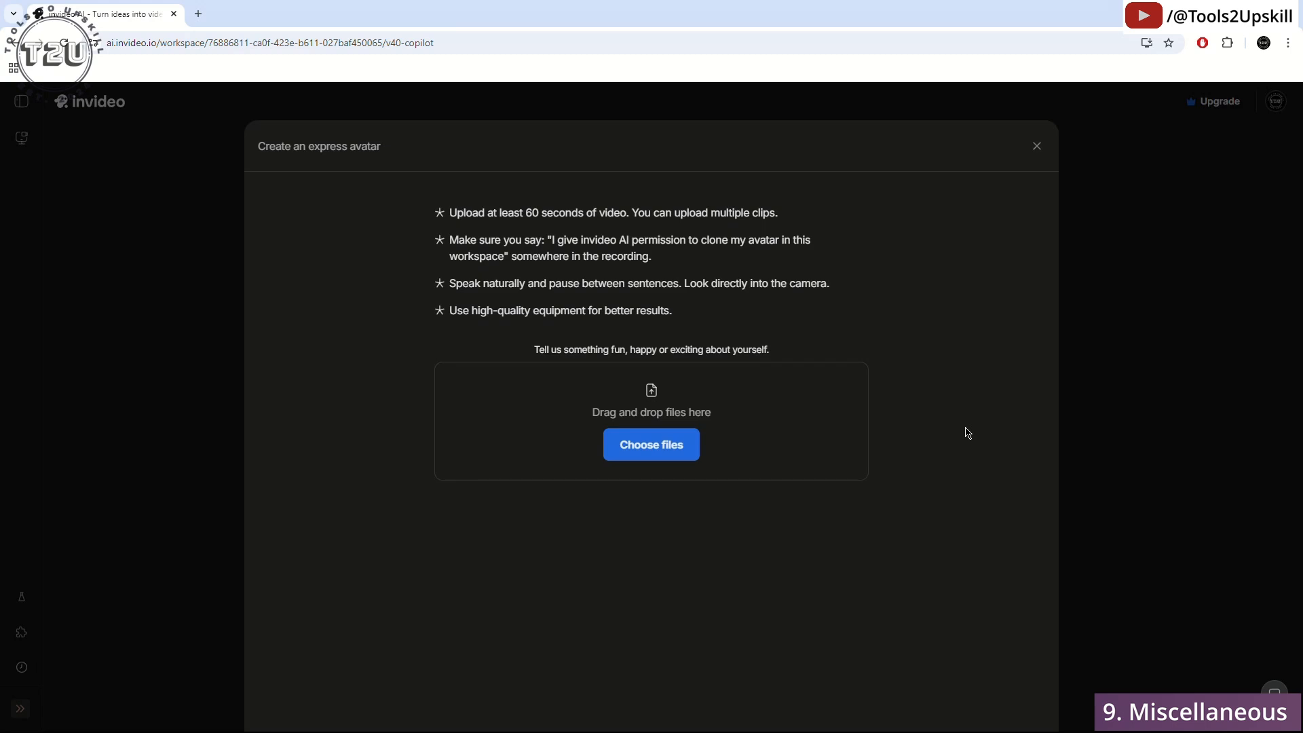
click(640, 450)
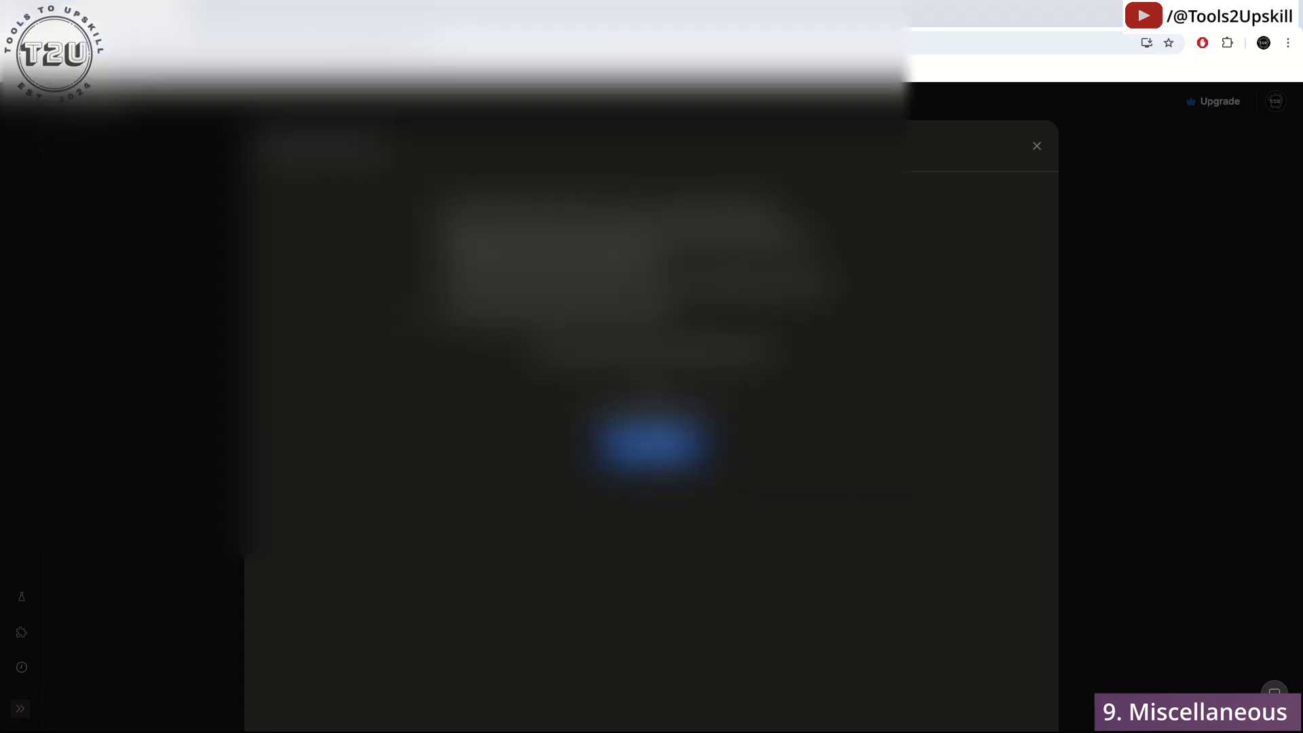
key(Escape)
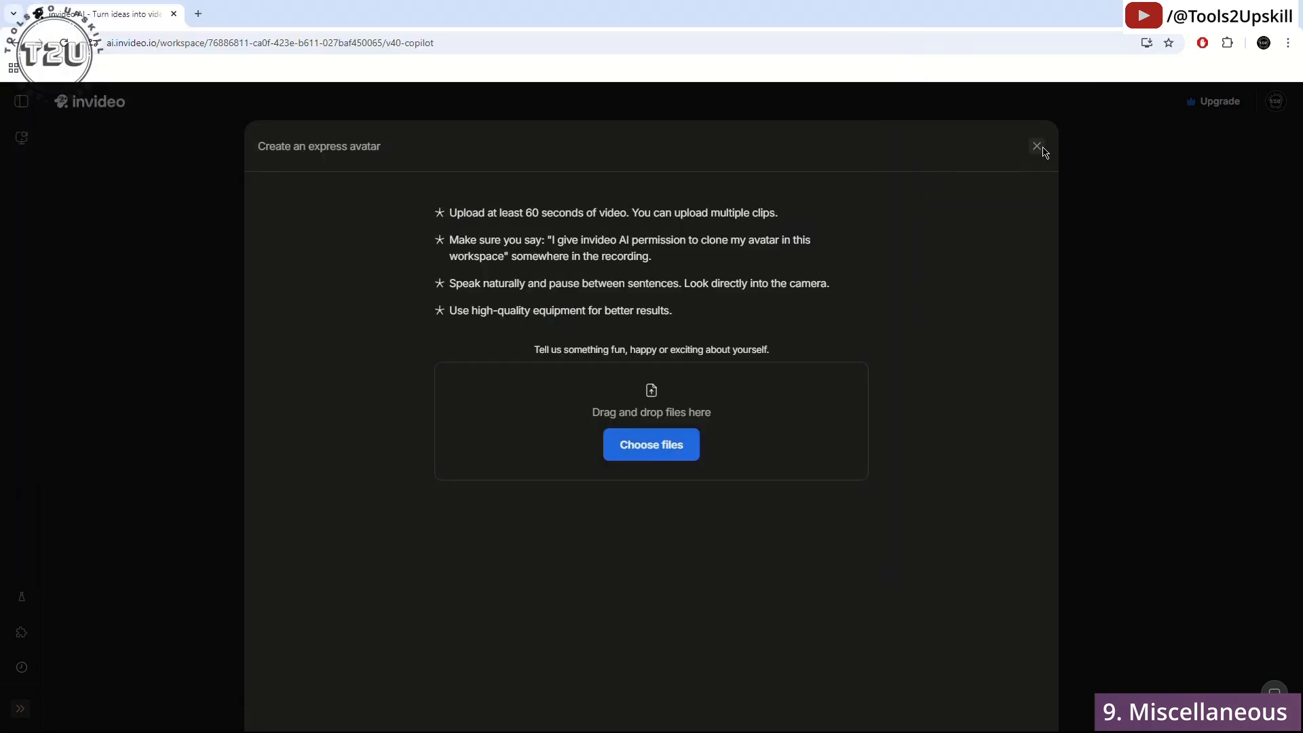
click(1036, 146)
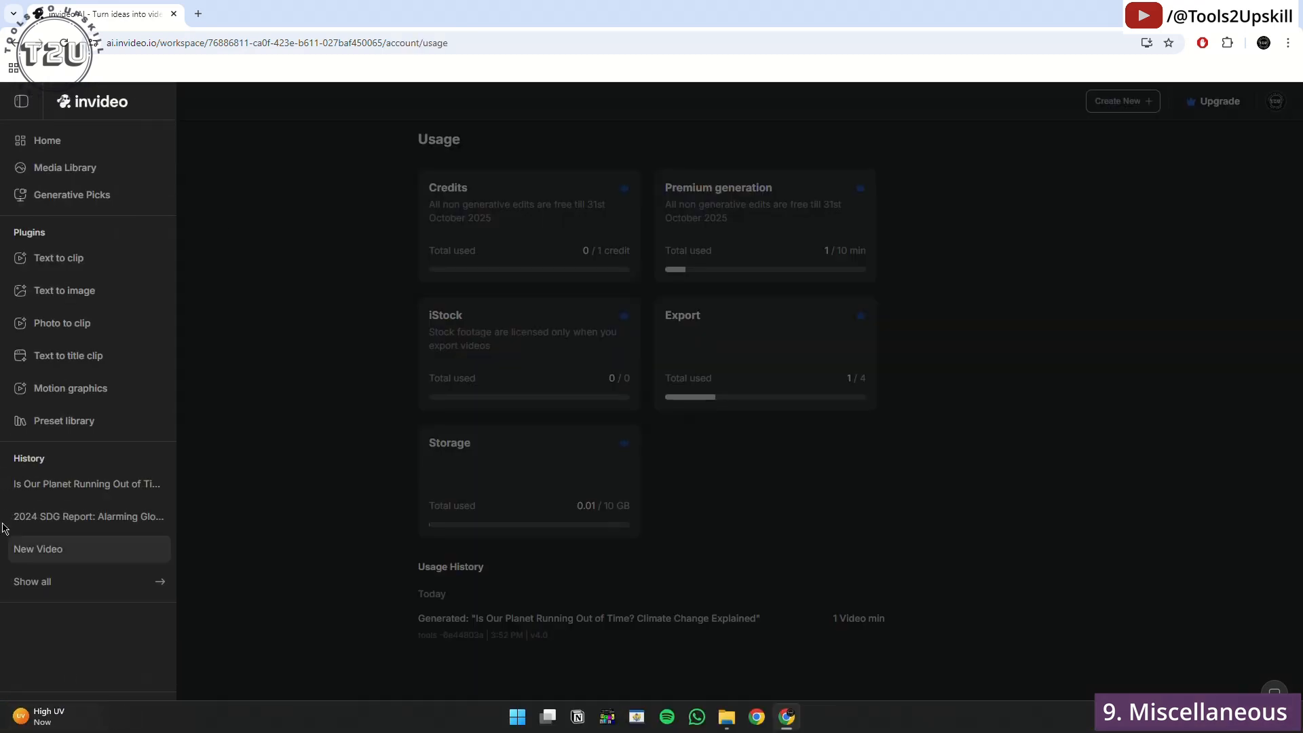
Turn on beta features and multiplayer cursors in the workspace settings, checking the default export visibility options as well
click(48, 139)
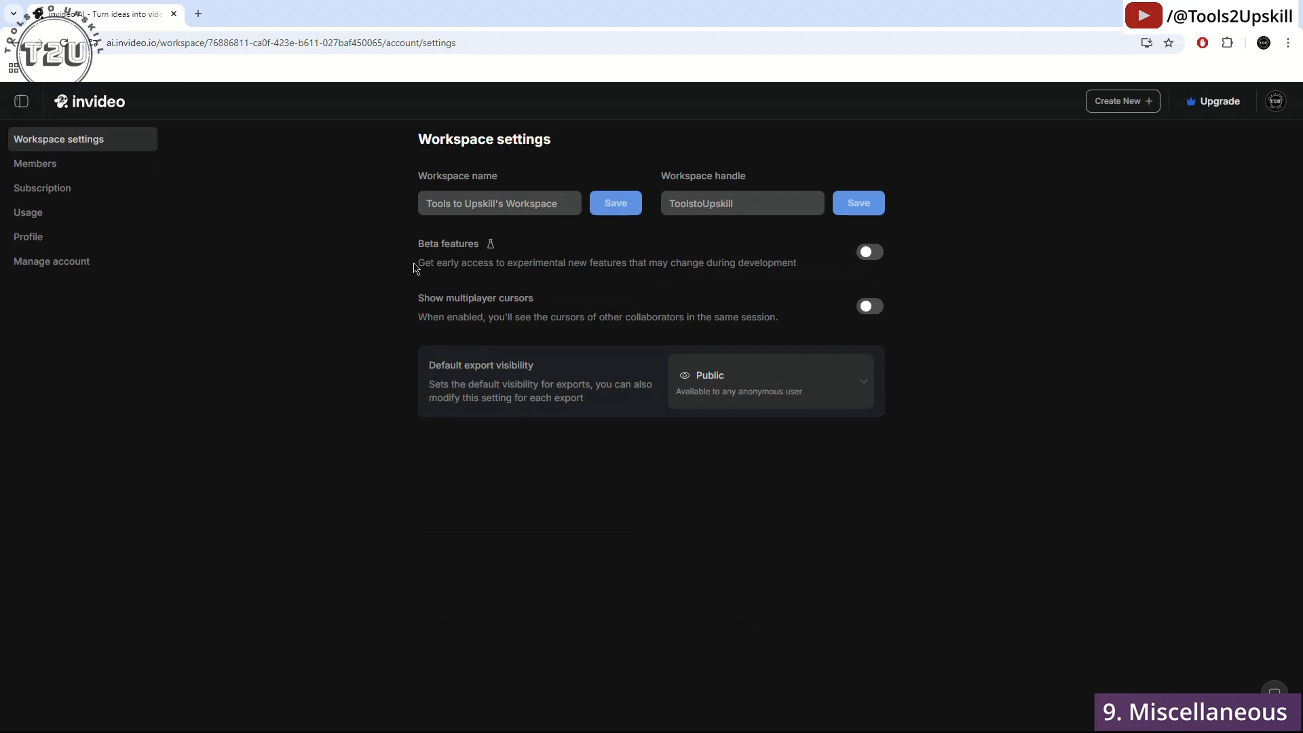
click(464, 202)
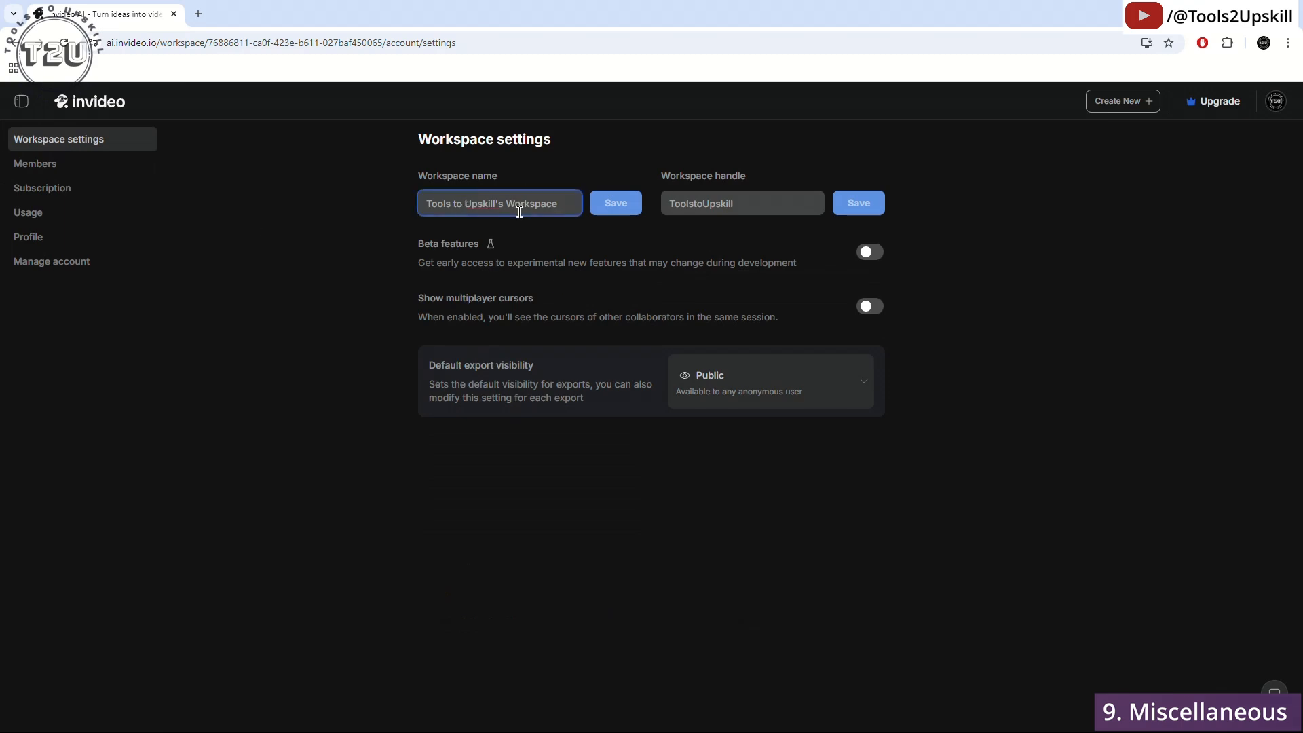
click(746, 205)
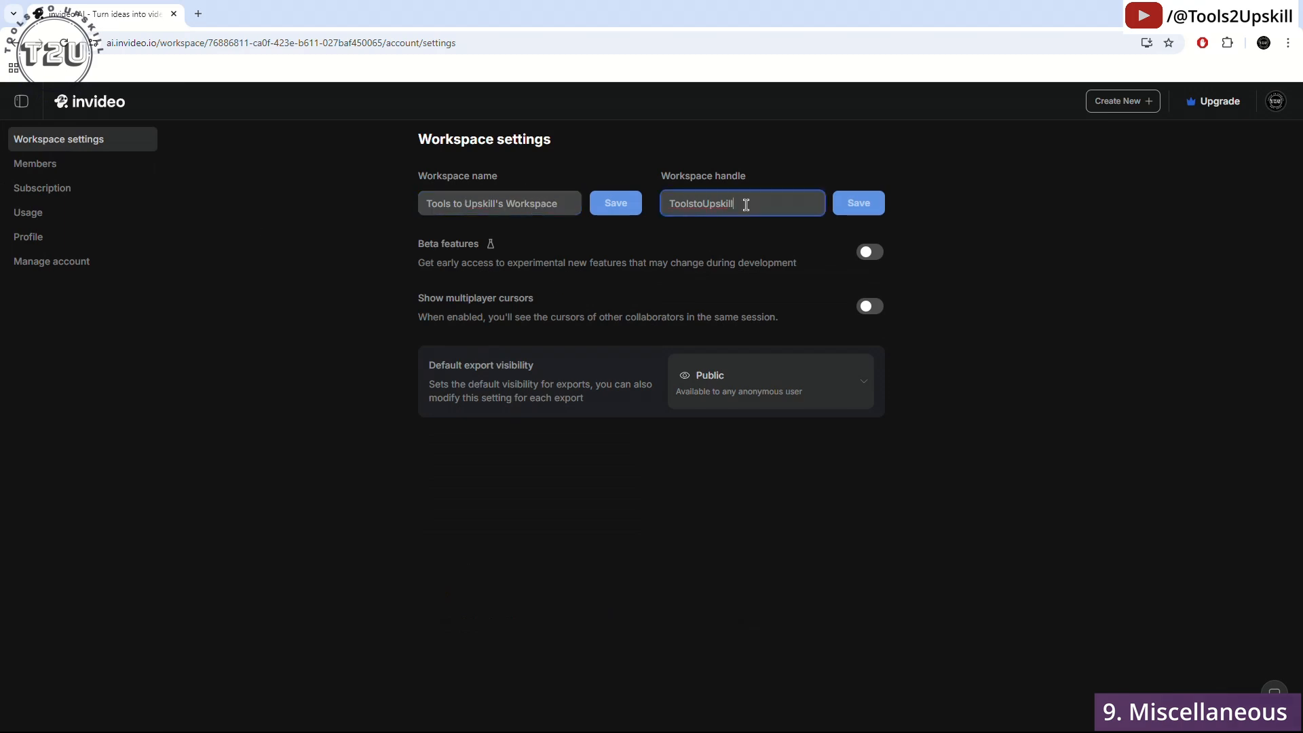
click(863, 255)
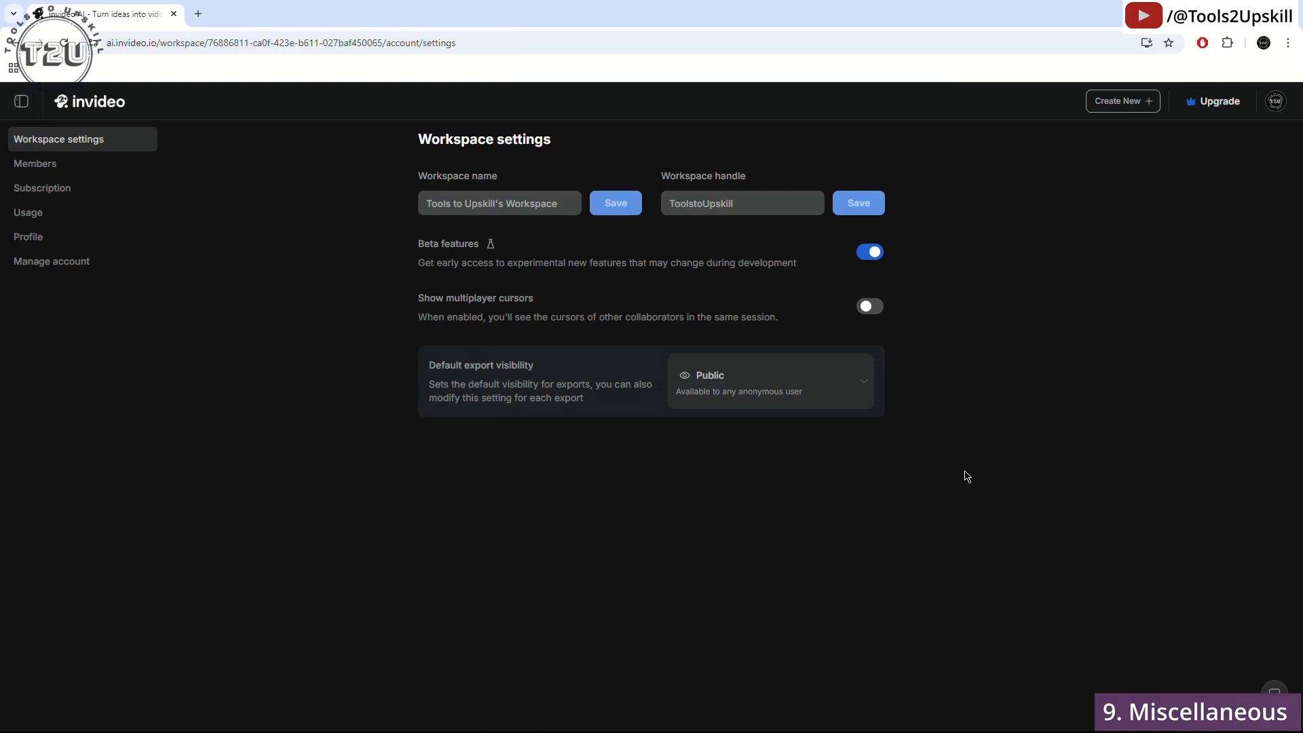
click(868, 310)
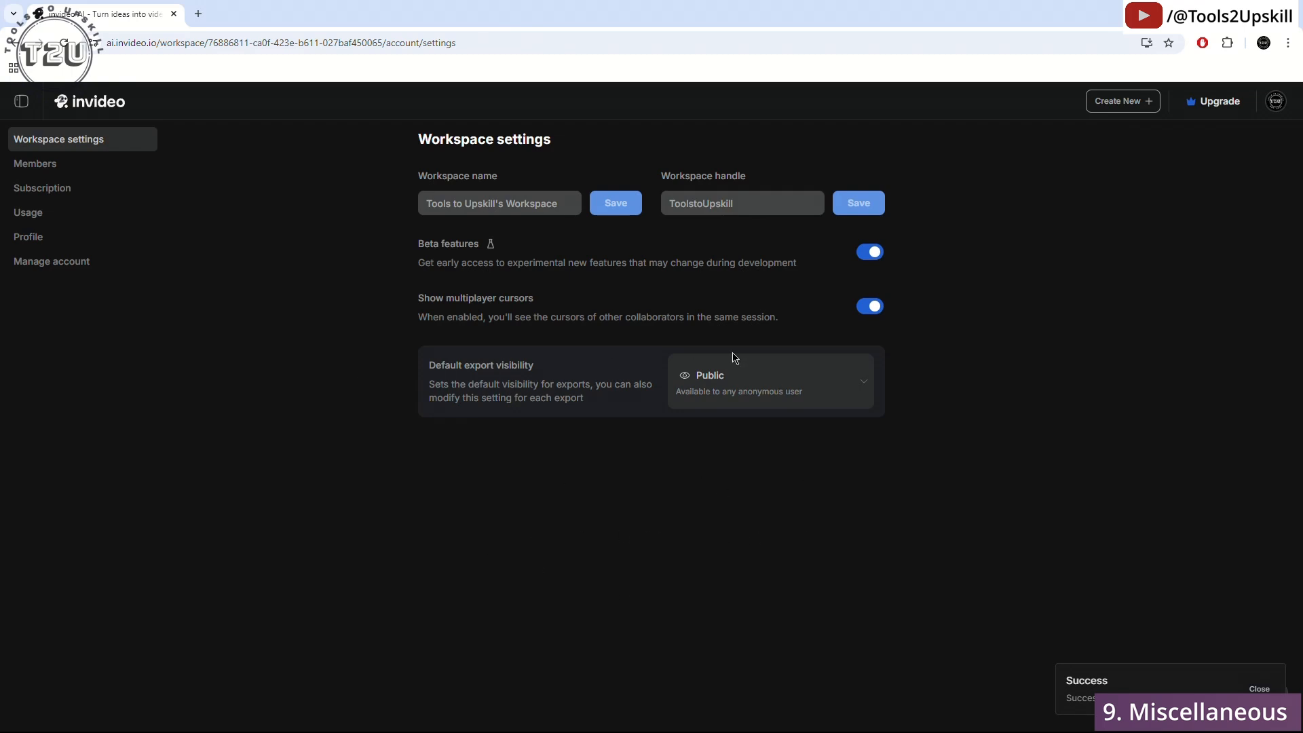
click(773, 380)
click(734, 433)
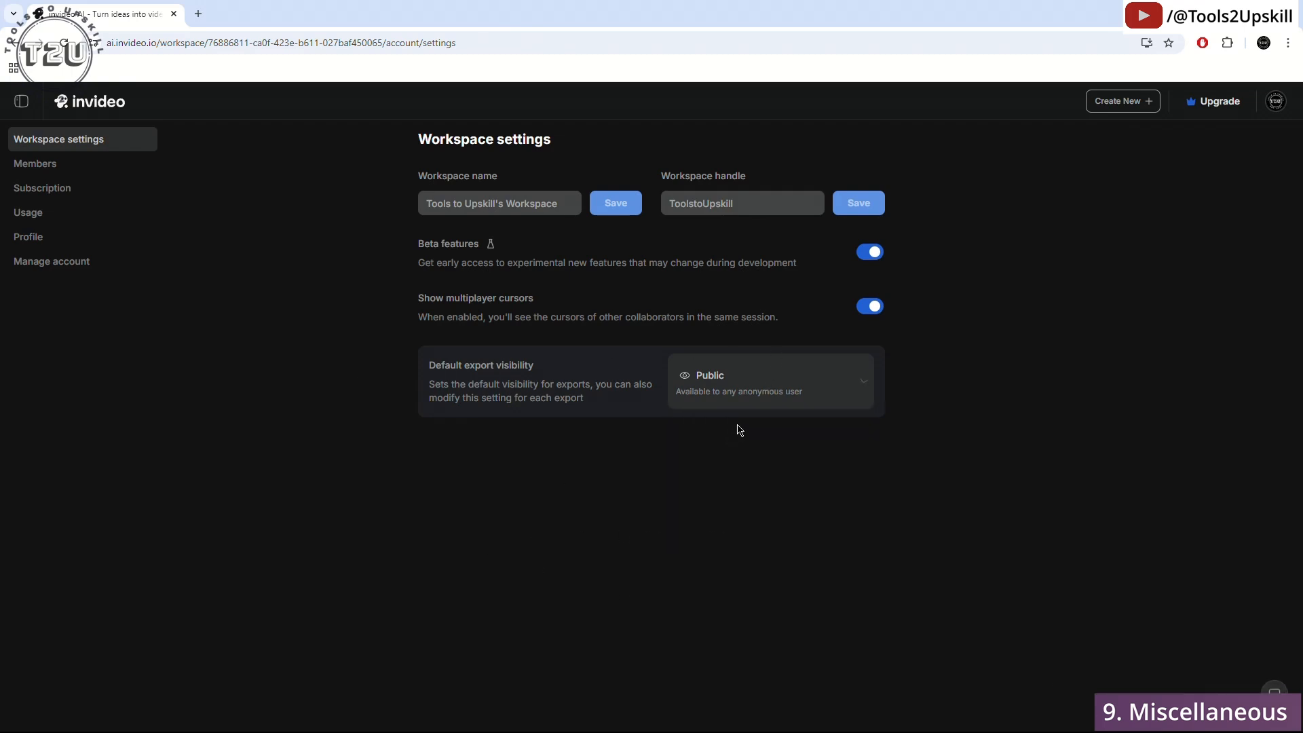
Look at the workspace members with their invitation form, the subscription plan and the usage overview without inviting anyone
click(51, 164)
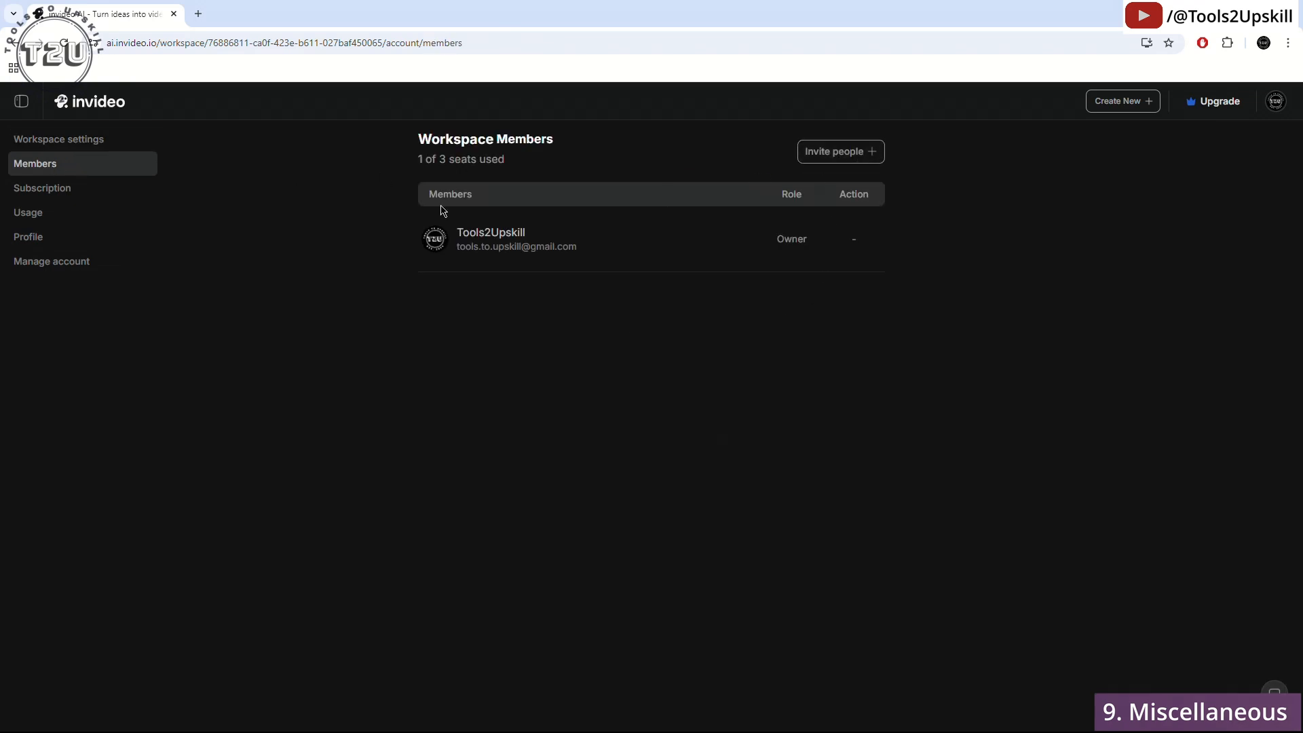
click(838, 152)
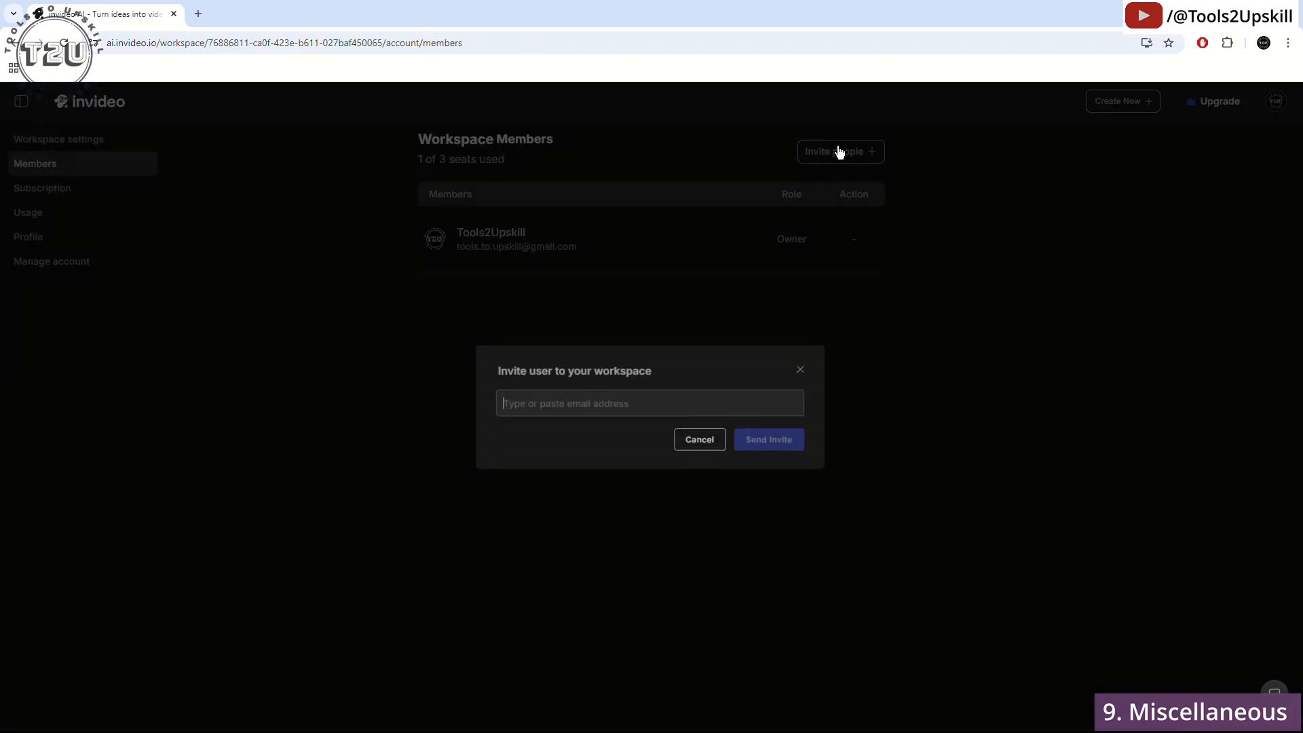
click(699, 442)
click(33, 191)
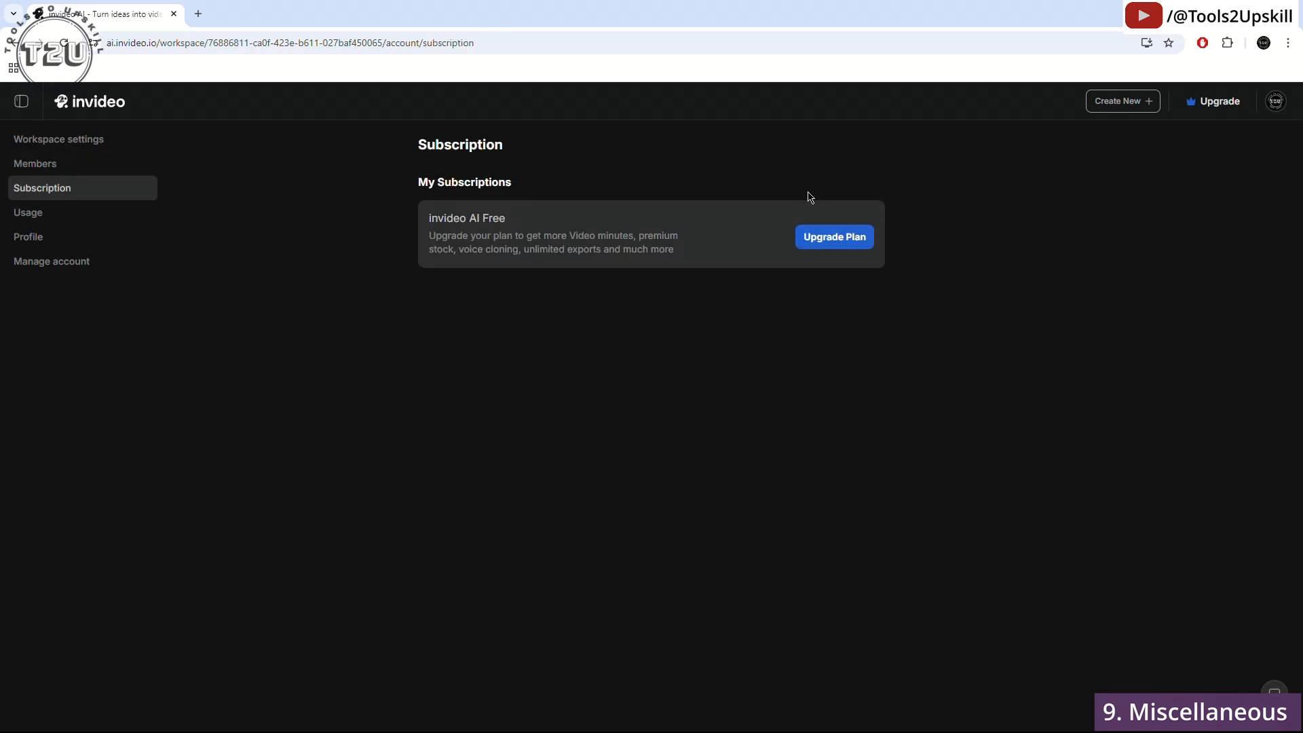
click(53, 218)
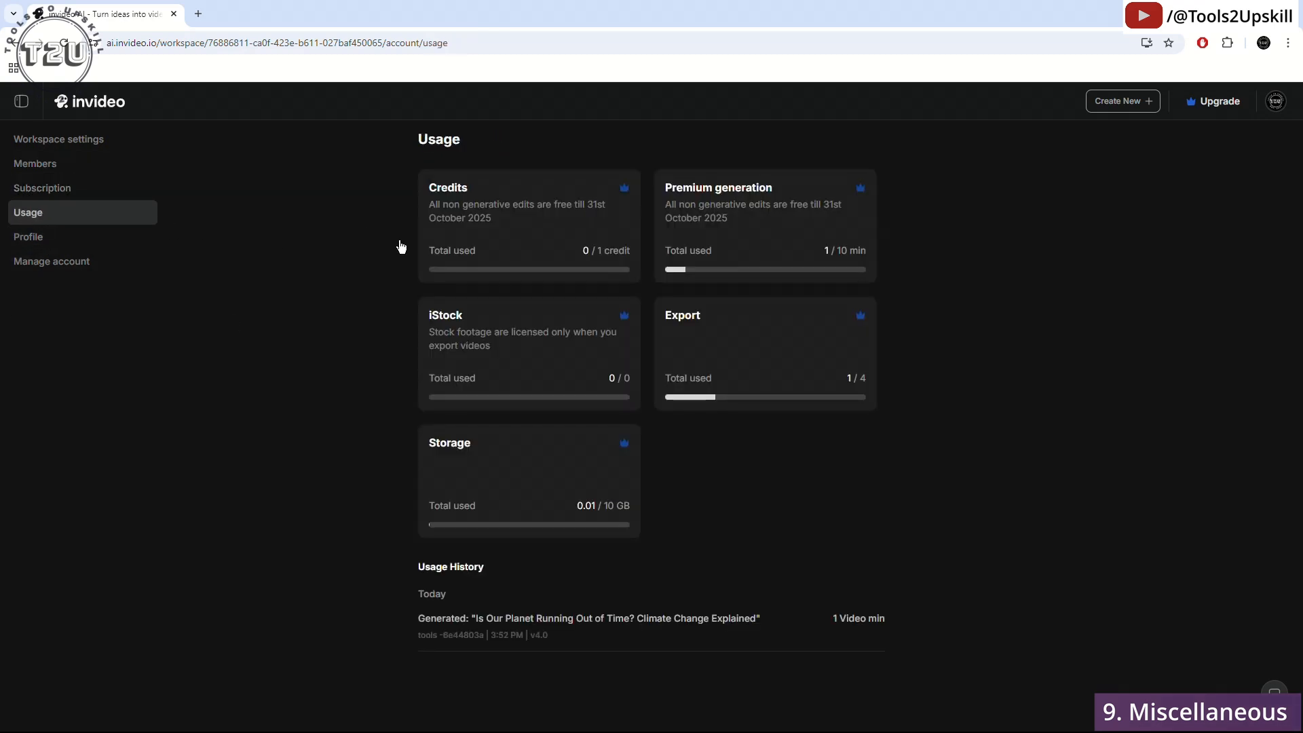
Look at the profile fields and the influencer details form without submitting it, and open the account management page
click(35, 237)
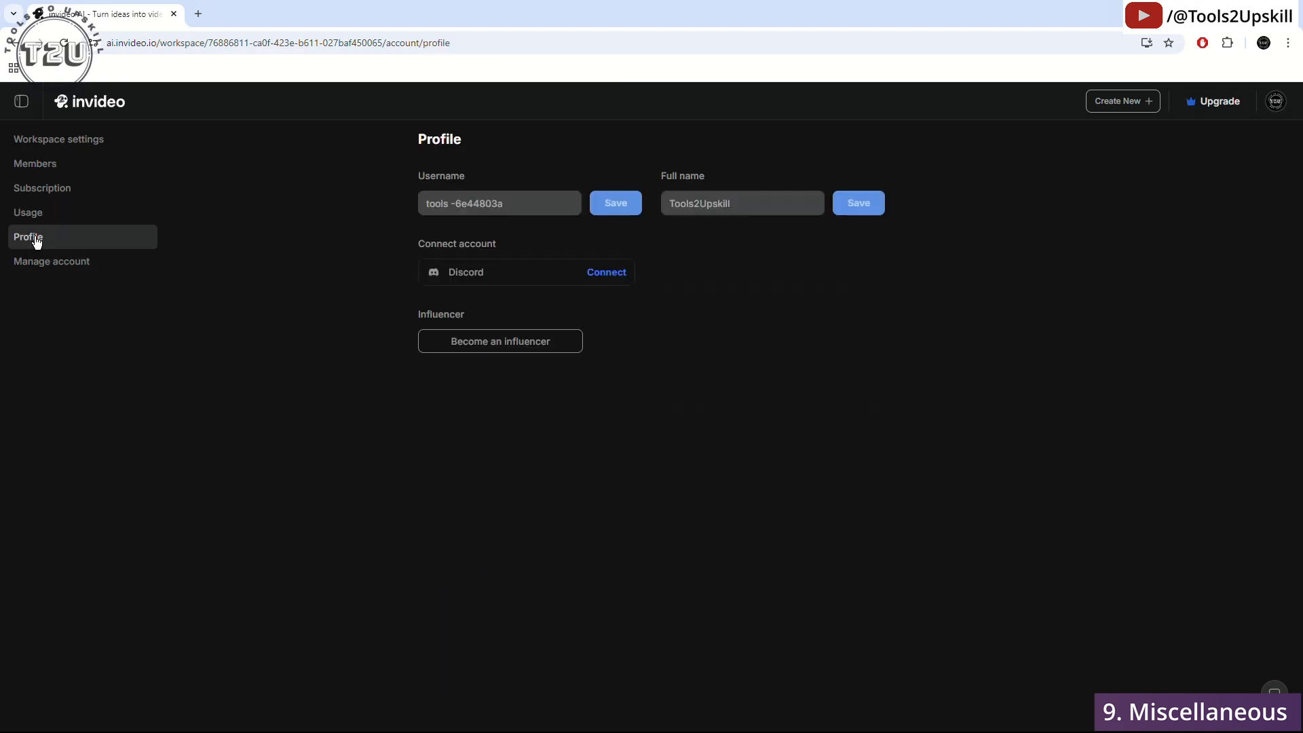
click(529, 203)
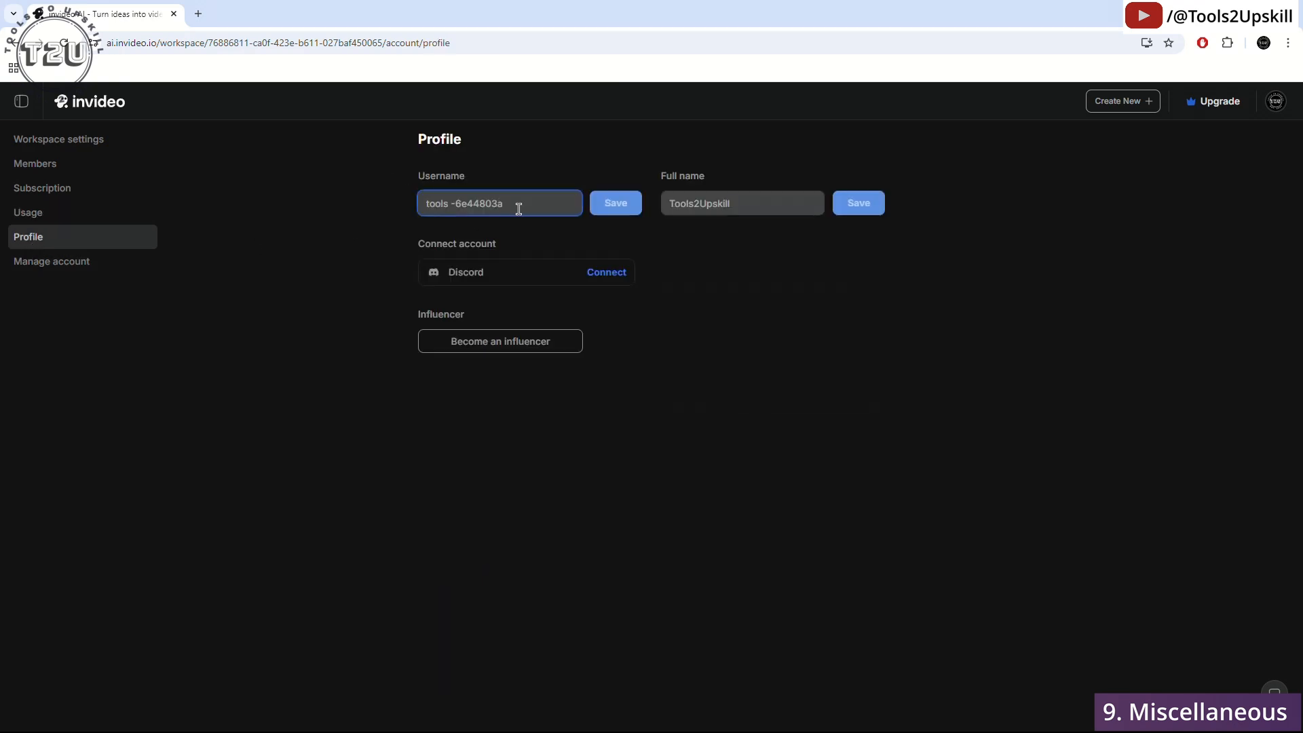
click(742, 207)
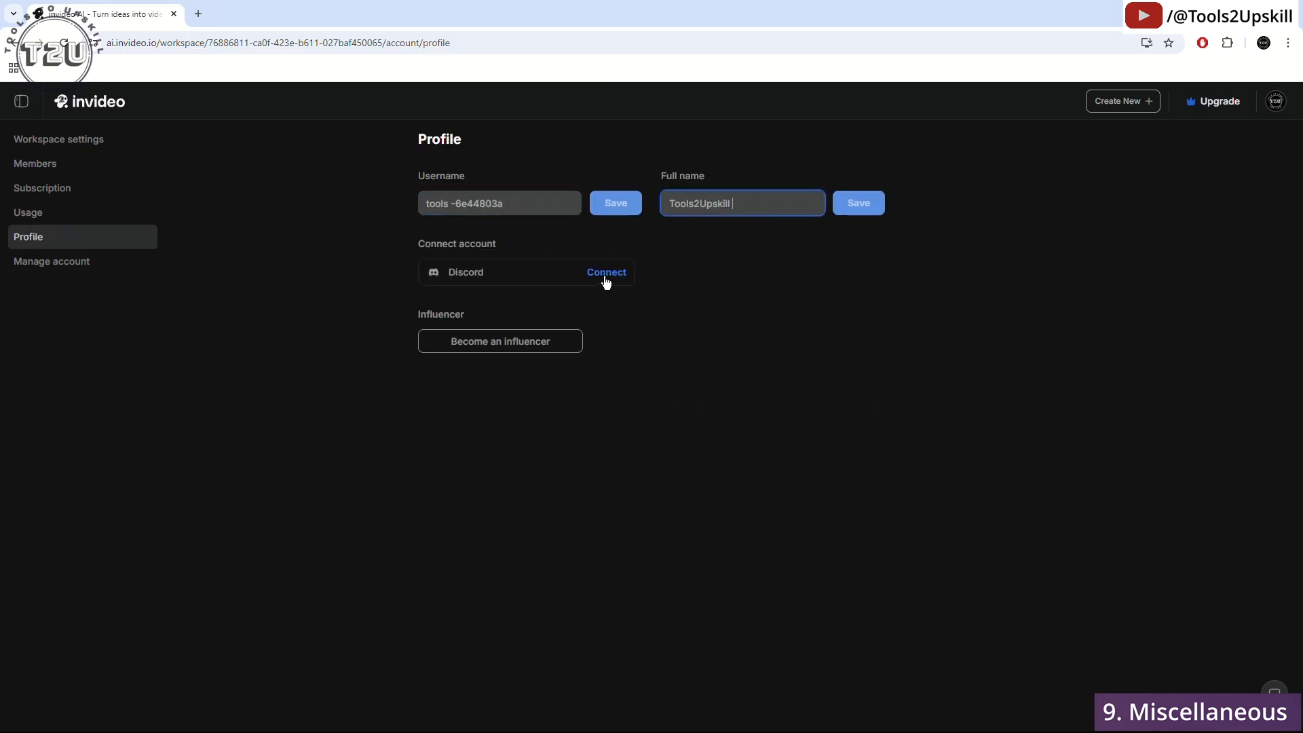
click(499, 348)
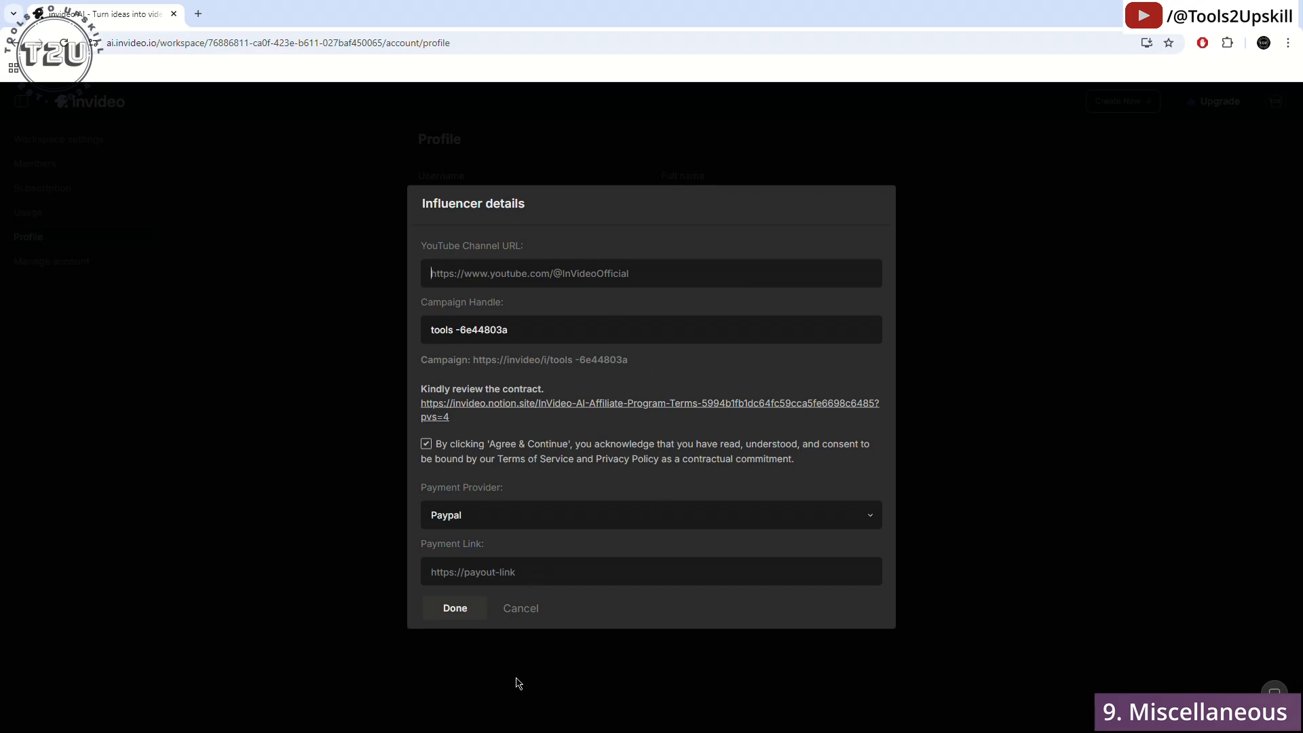
click(531, 609)
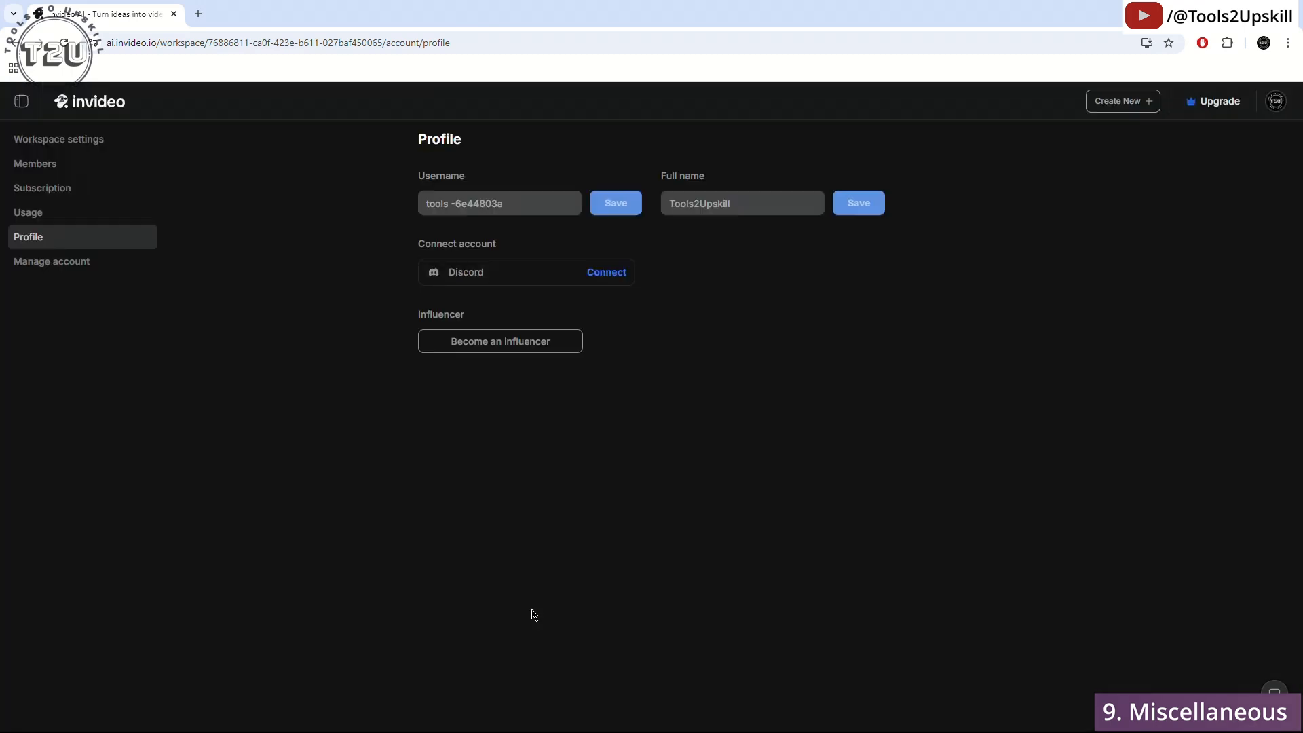
click(53, 264)
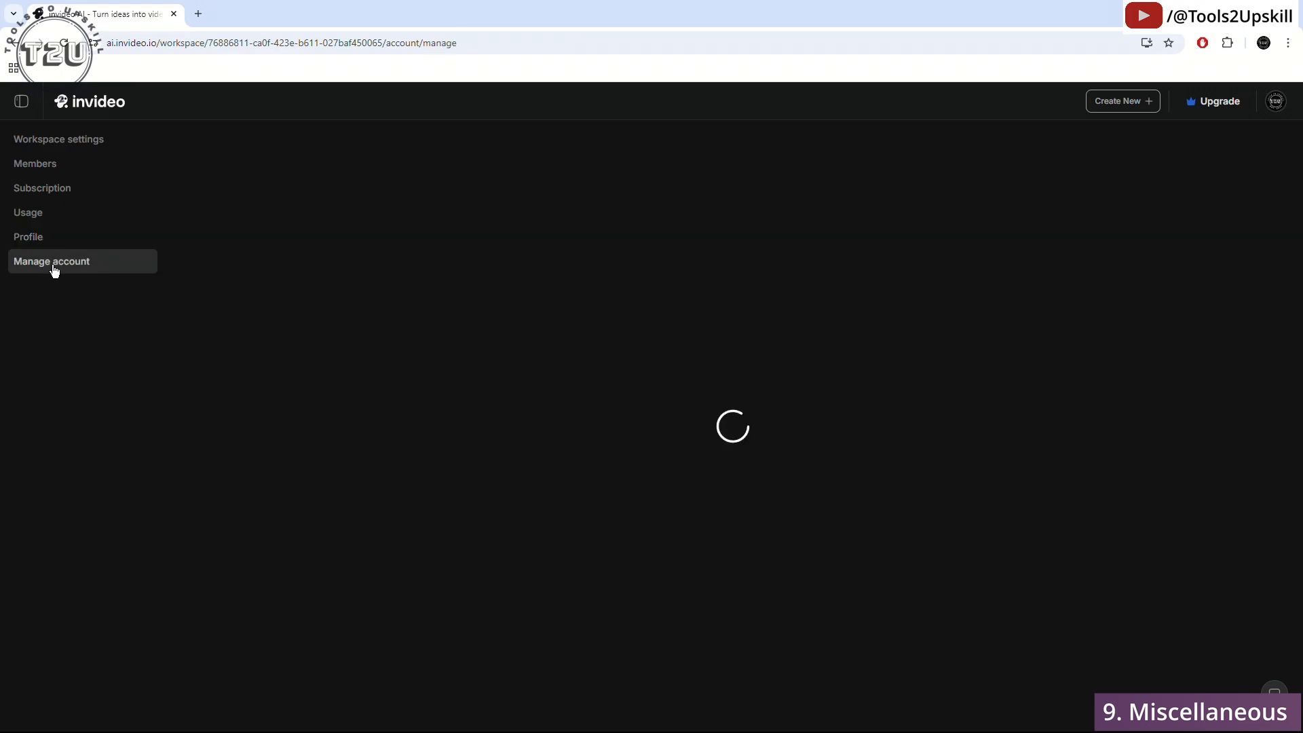